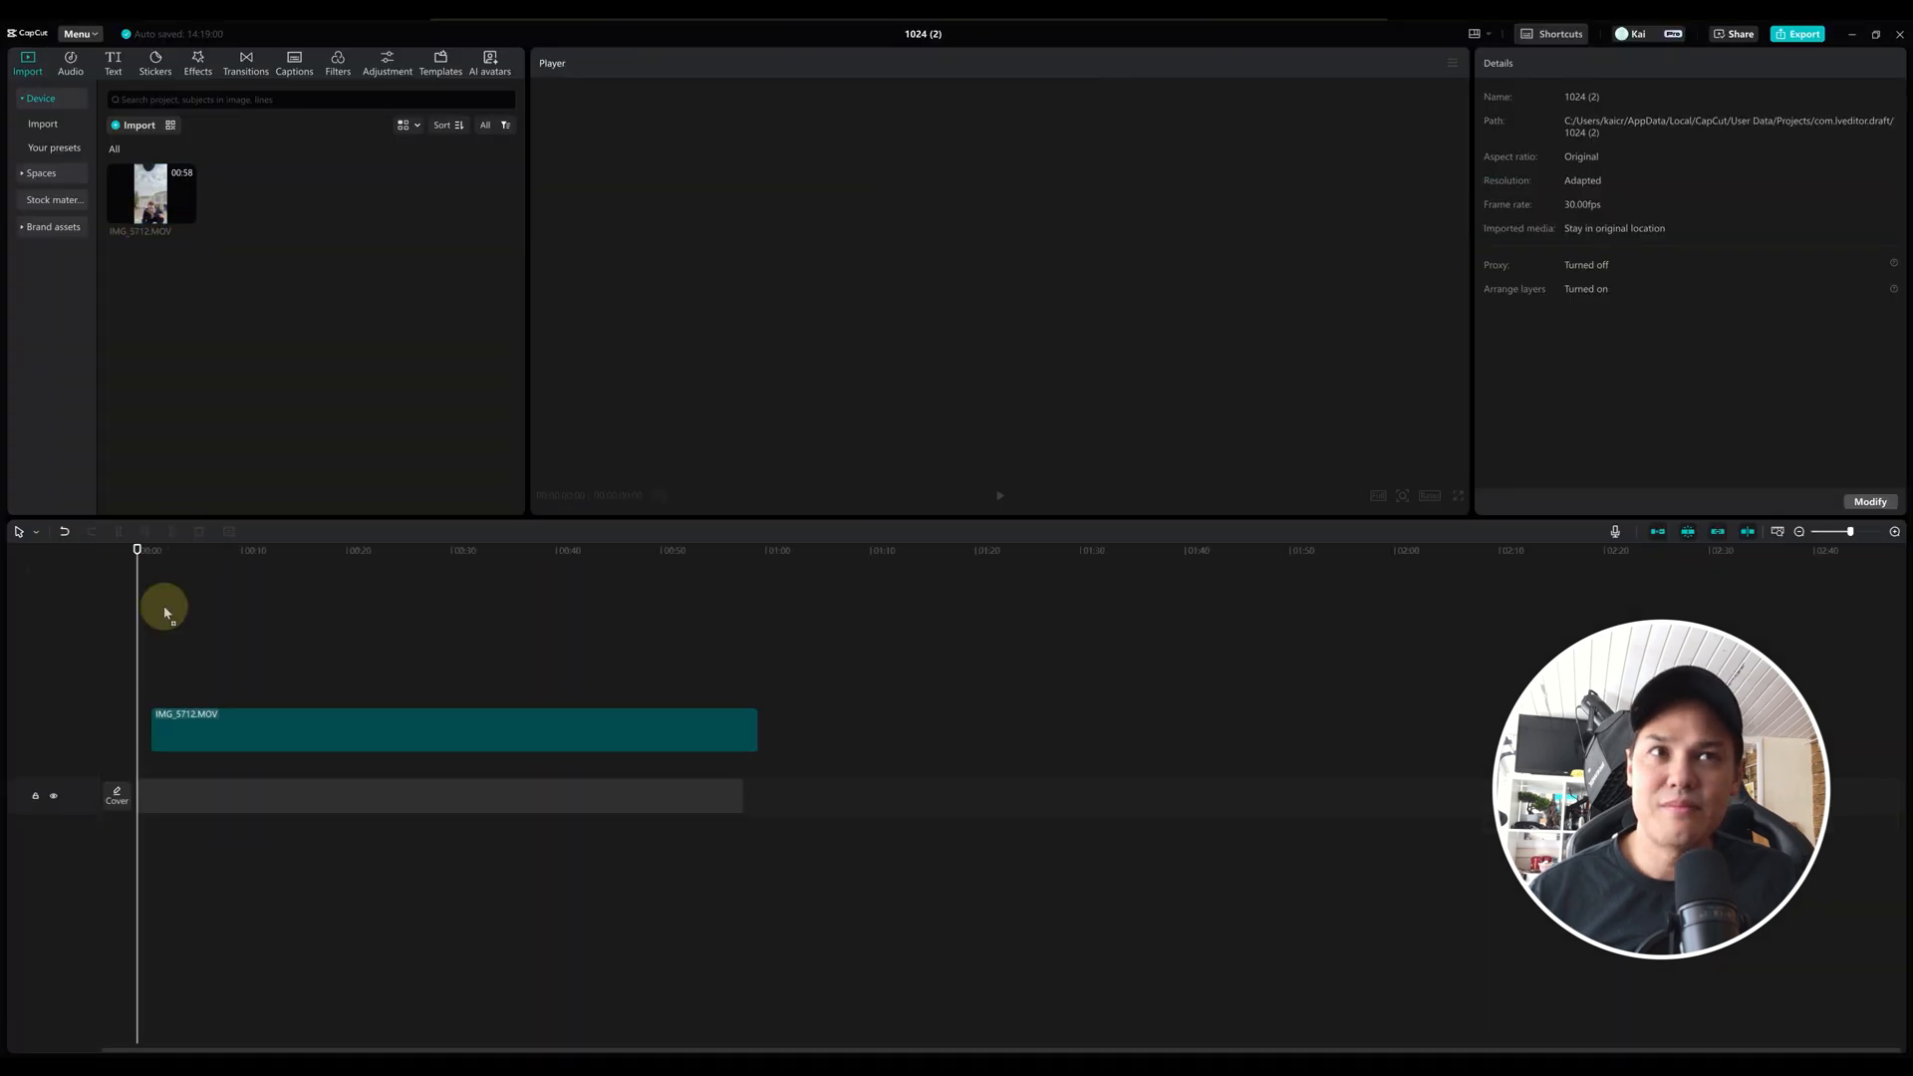
Step: Place the IMG_5712.MOV clip at the start of the main track
{"action": "left_click_drag", "start_coordinate": [163, 611], "coordinate": [120, 803]}
{"action": "left_click", "coordinate": [141, 794]}
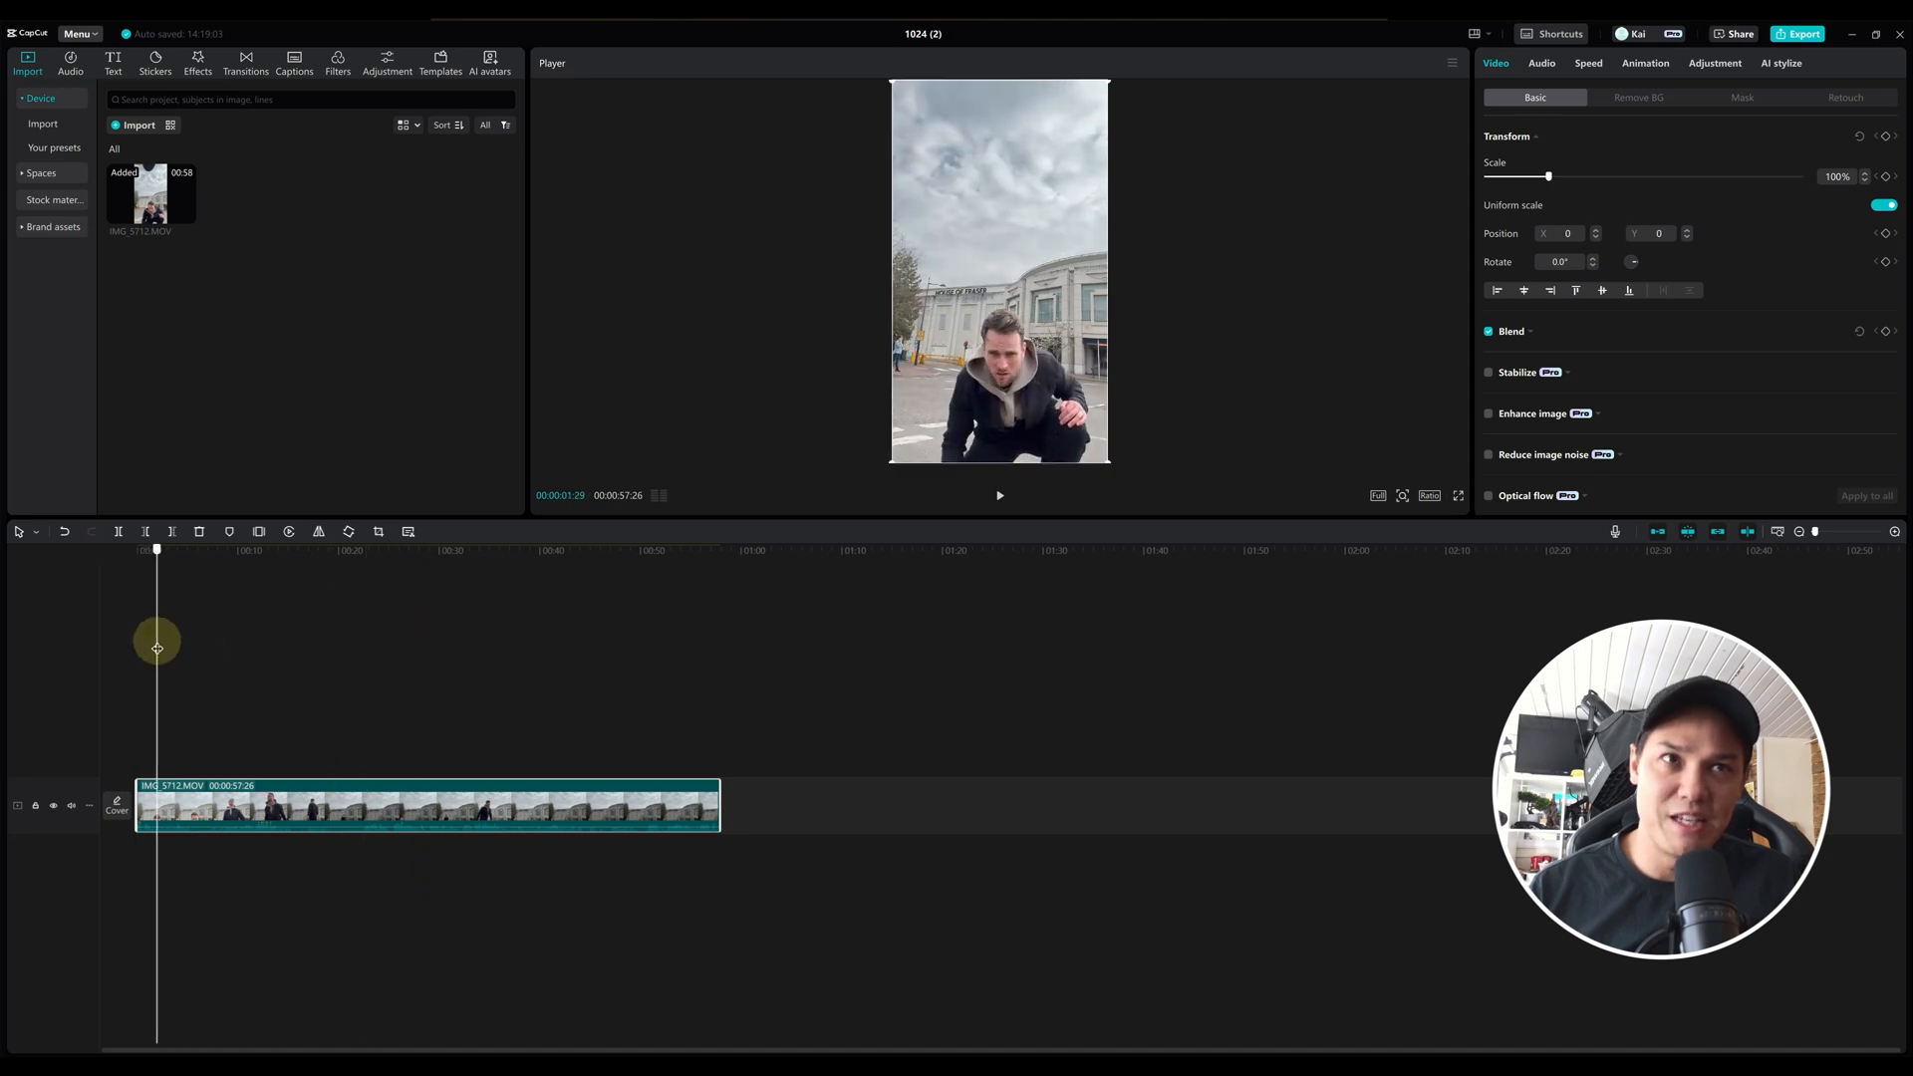
Step: Enlarge the preview area and scrub through the clip to review the footage, finishing back at its start
{"action": "left_click_drag", "start_coordinate": [176, 662], "coordinate": [224, 674]}
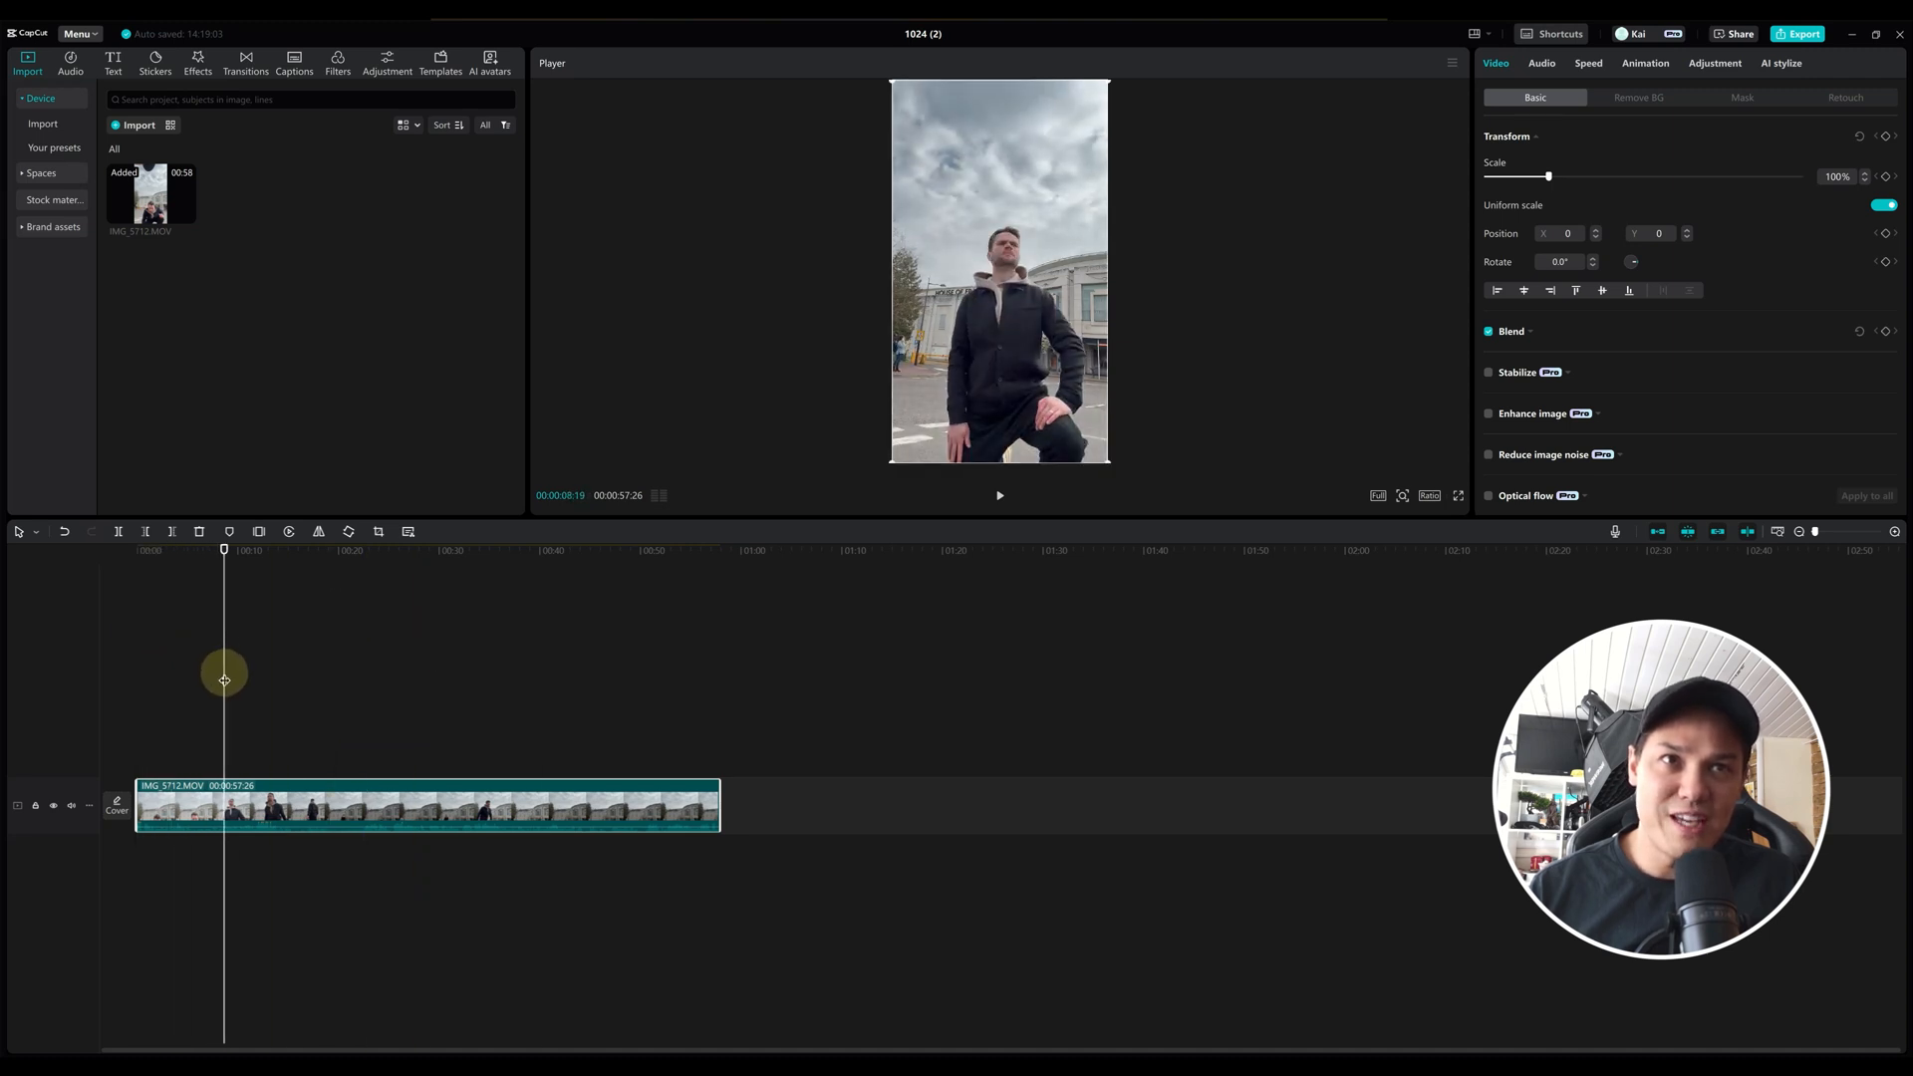
{"action": "left_click_drag", "start_coordinate": [822, 516], "coordinate": [824, 669]}
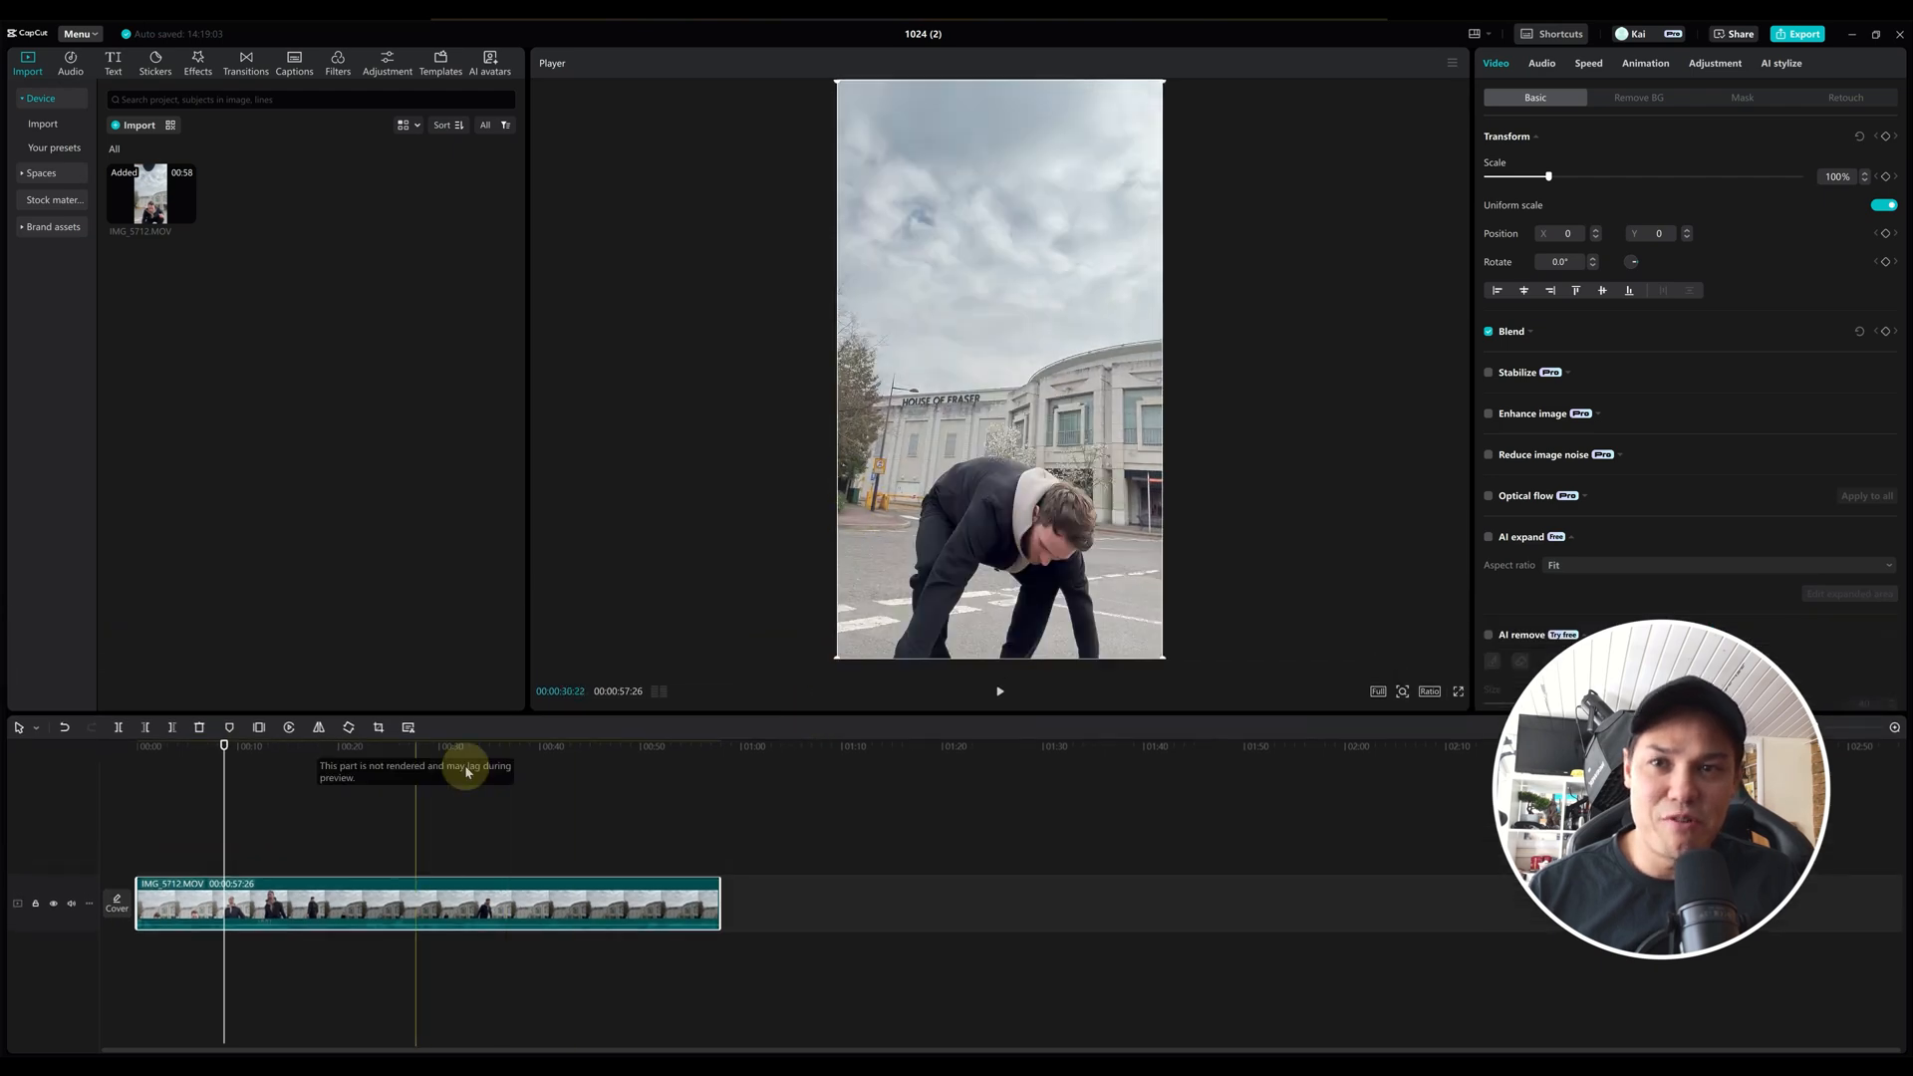
{"action": "left_click_drag", "start_coordinate": [224, 746], "coordinate": [297, 773]}
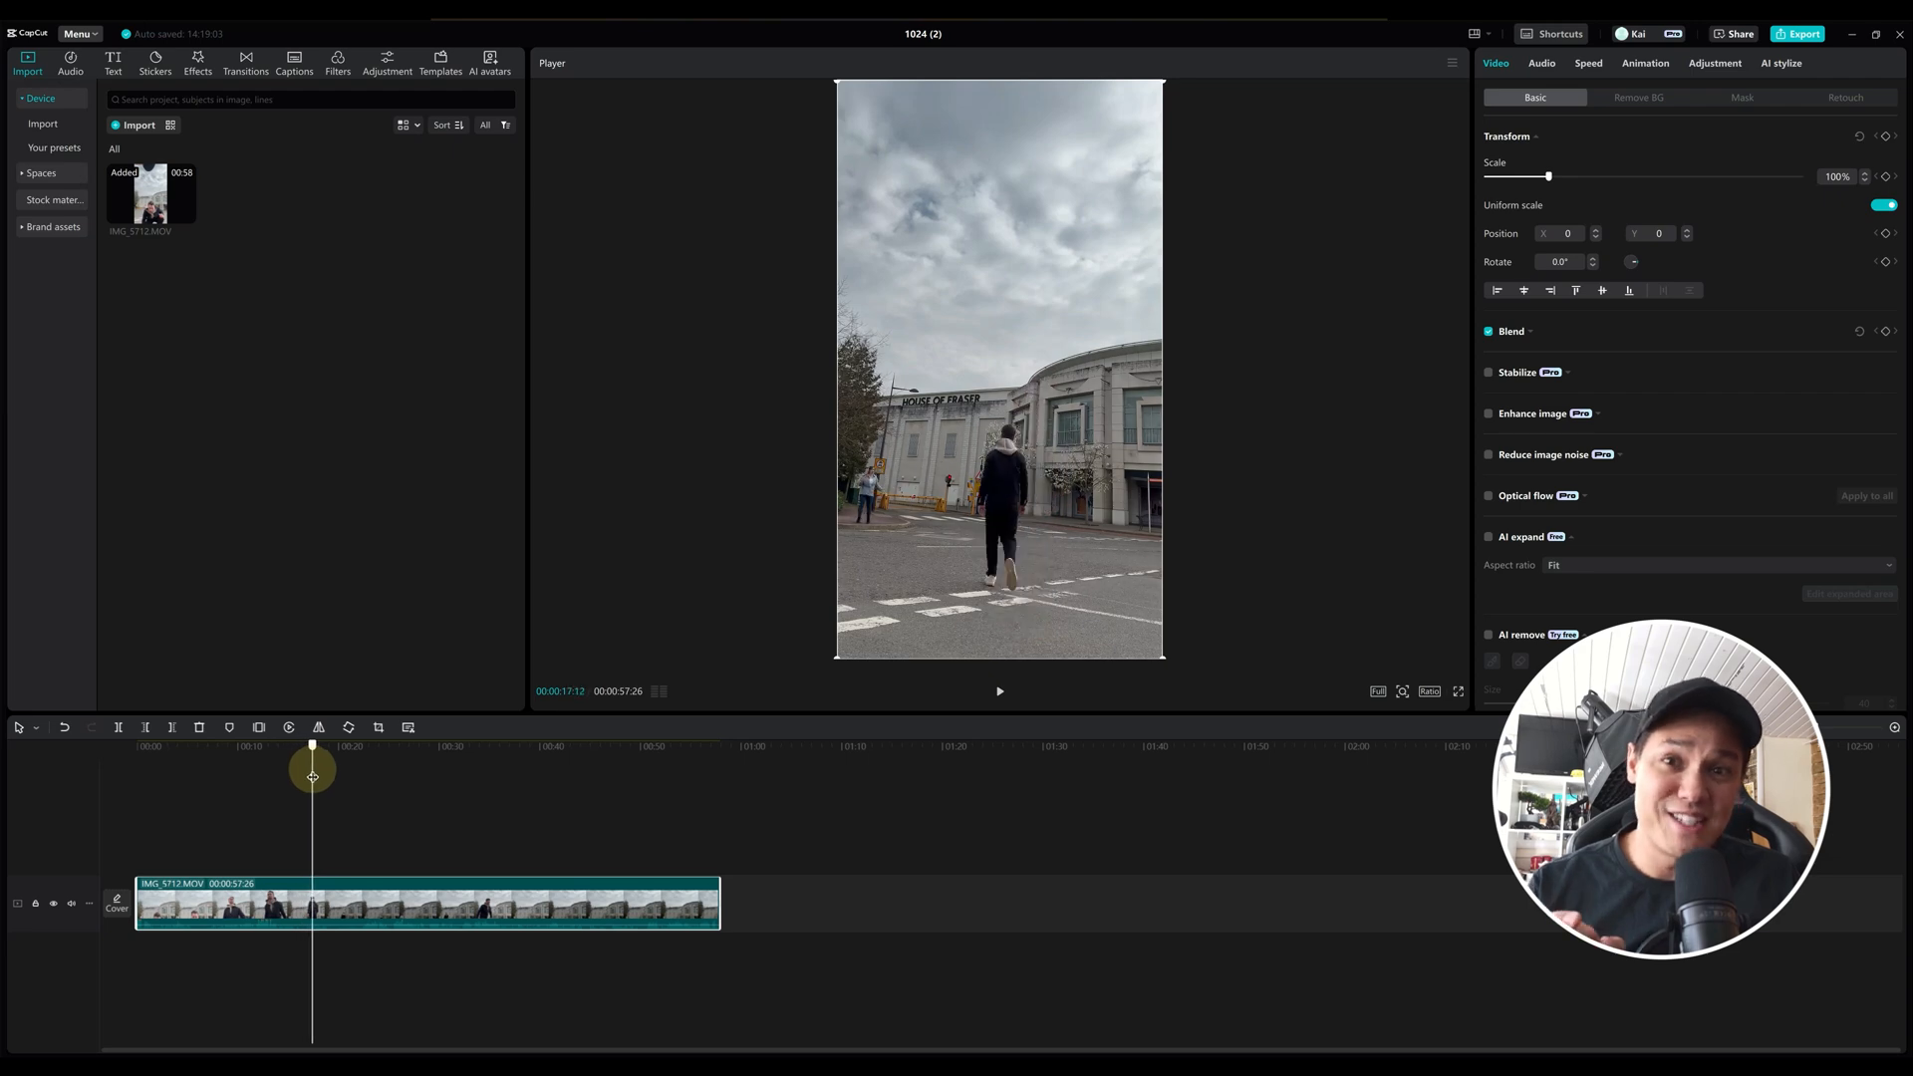
{"action": "left_click_drag", "start_coordinate": [319, 777], "coordinate": [93, 781]}
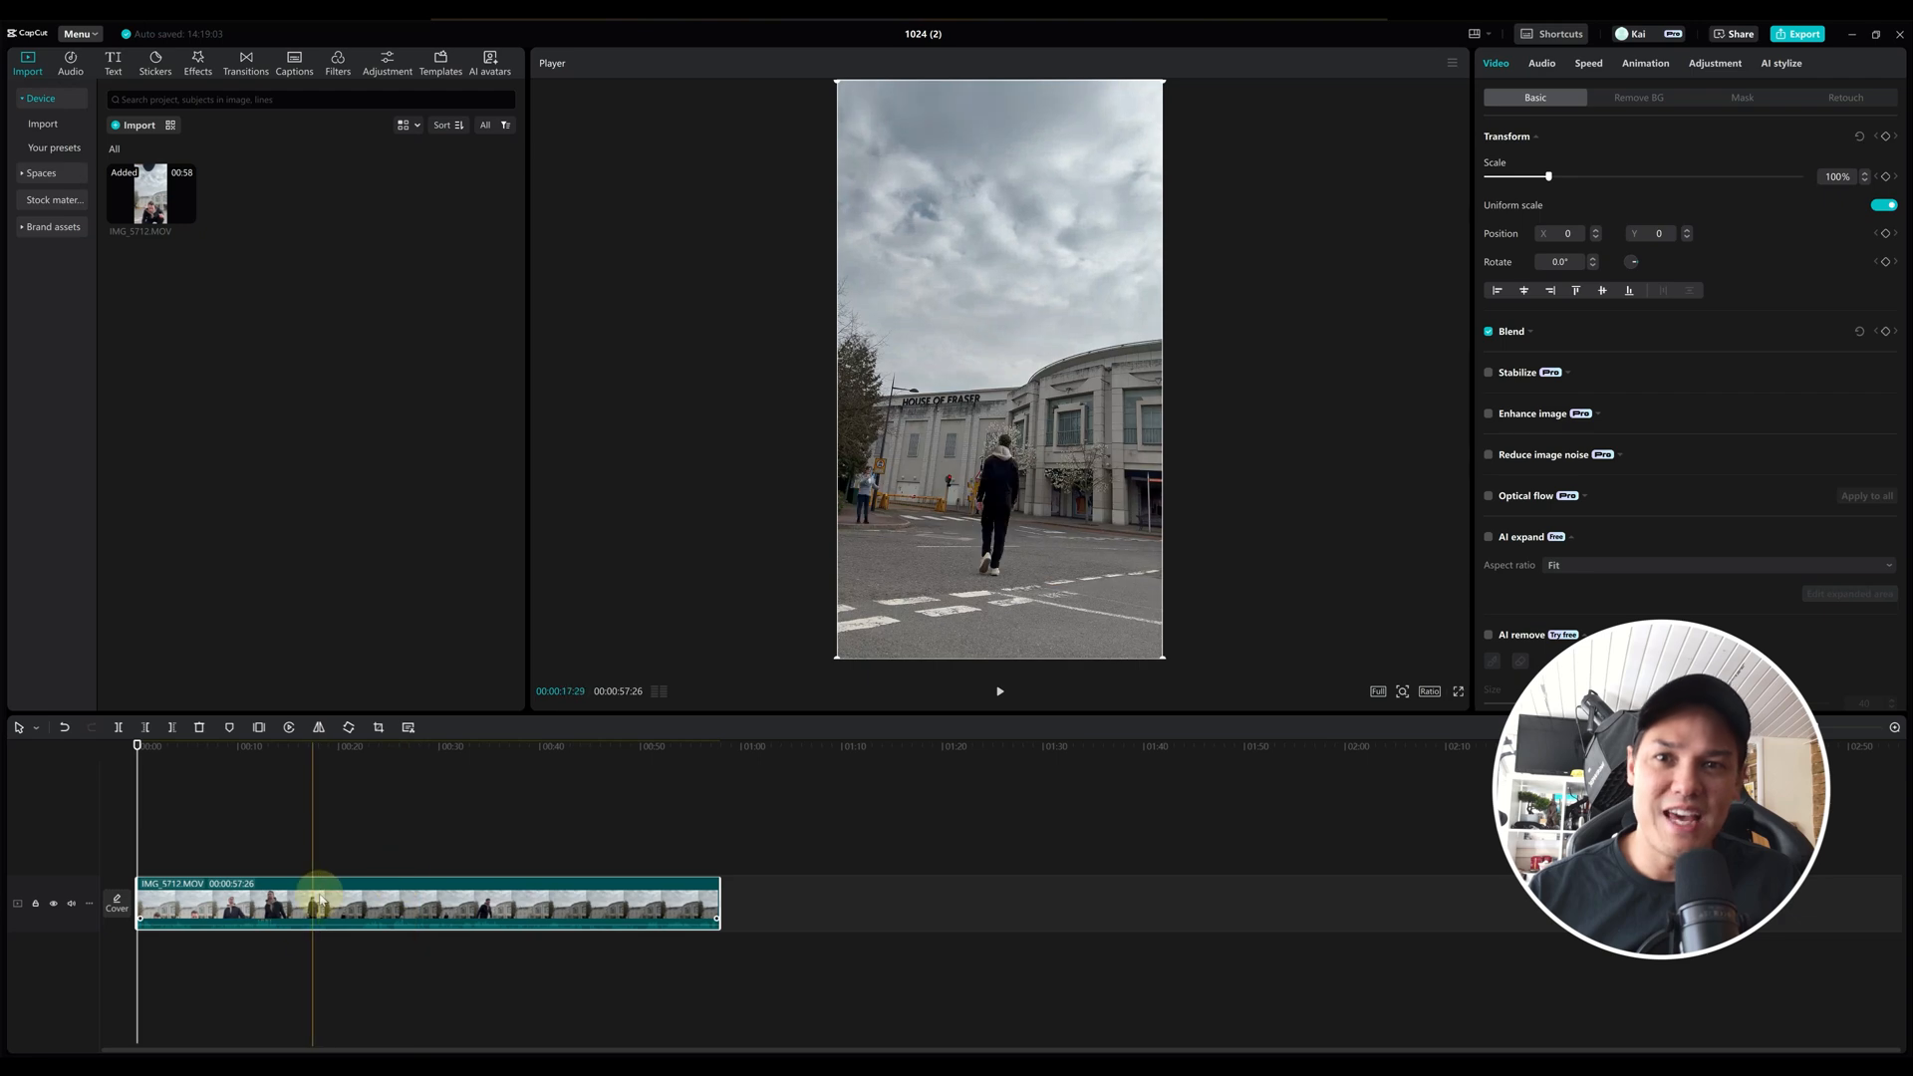
{"action": "left_click", "coordinate": [149, 772]}
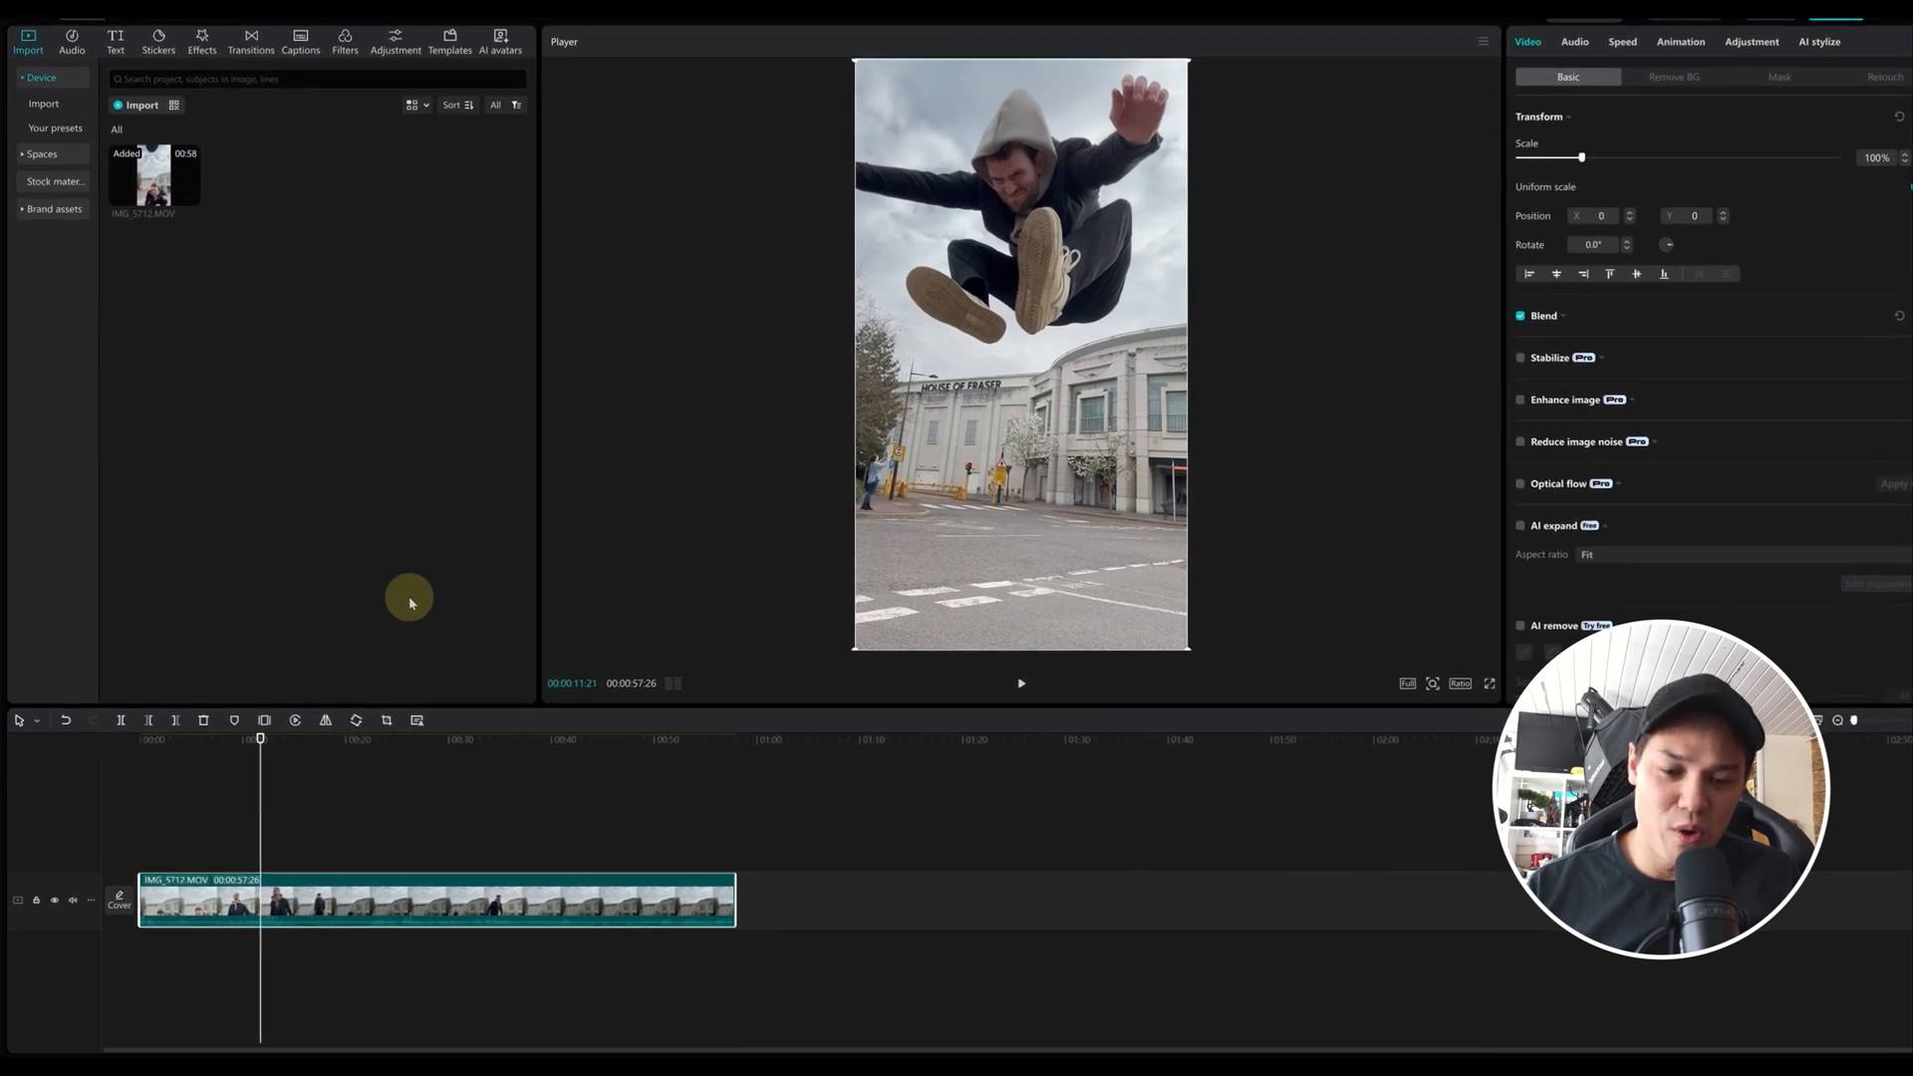
Step: Split the clip at 00:00:42:10, within the footage where the street is empty
{"action": "left_click", "coordinate": [330, 757]}
{"action": "left_click_drag", "start_coordinate": [342, 752], "coordinate": [534, 794]}
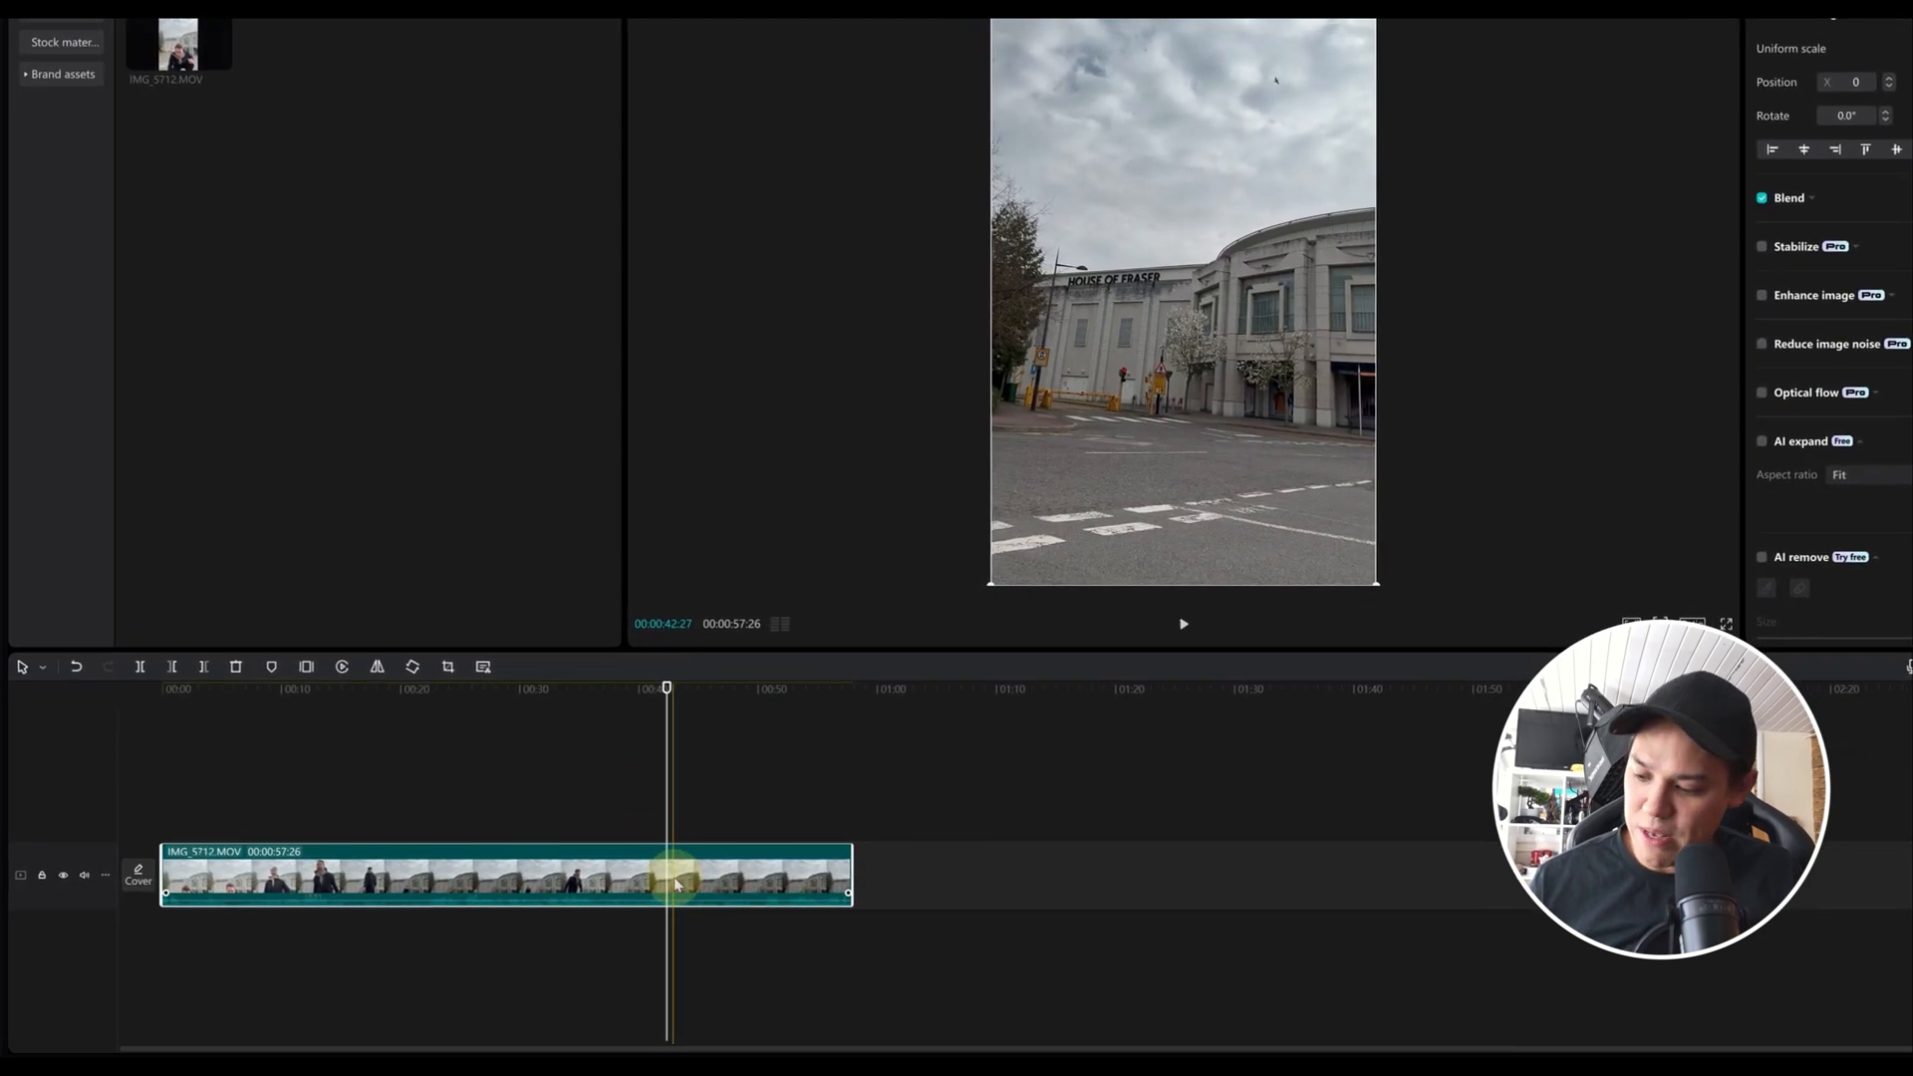
{"action": "left_click", "coordinate": [449, 865]}
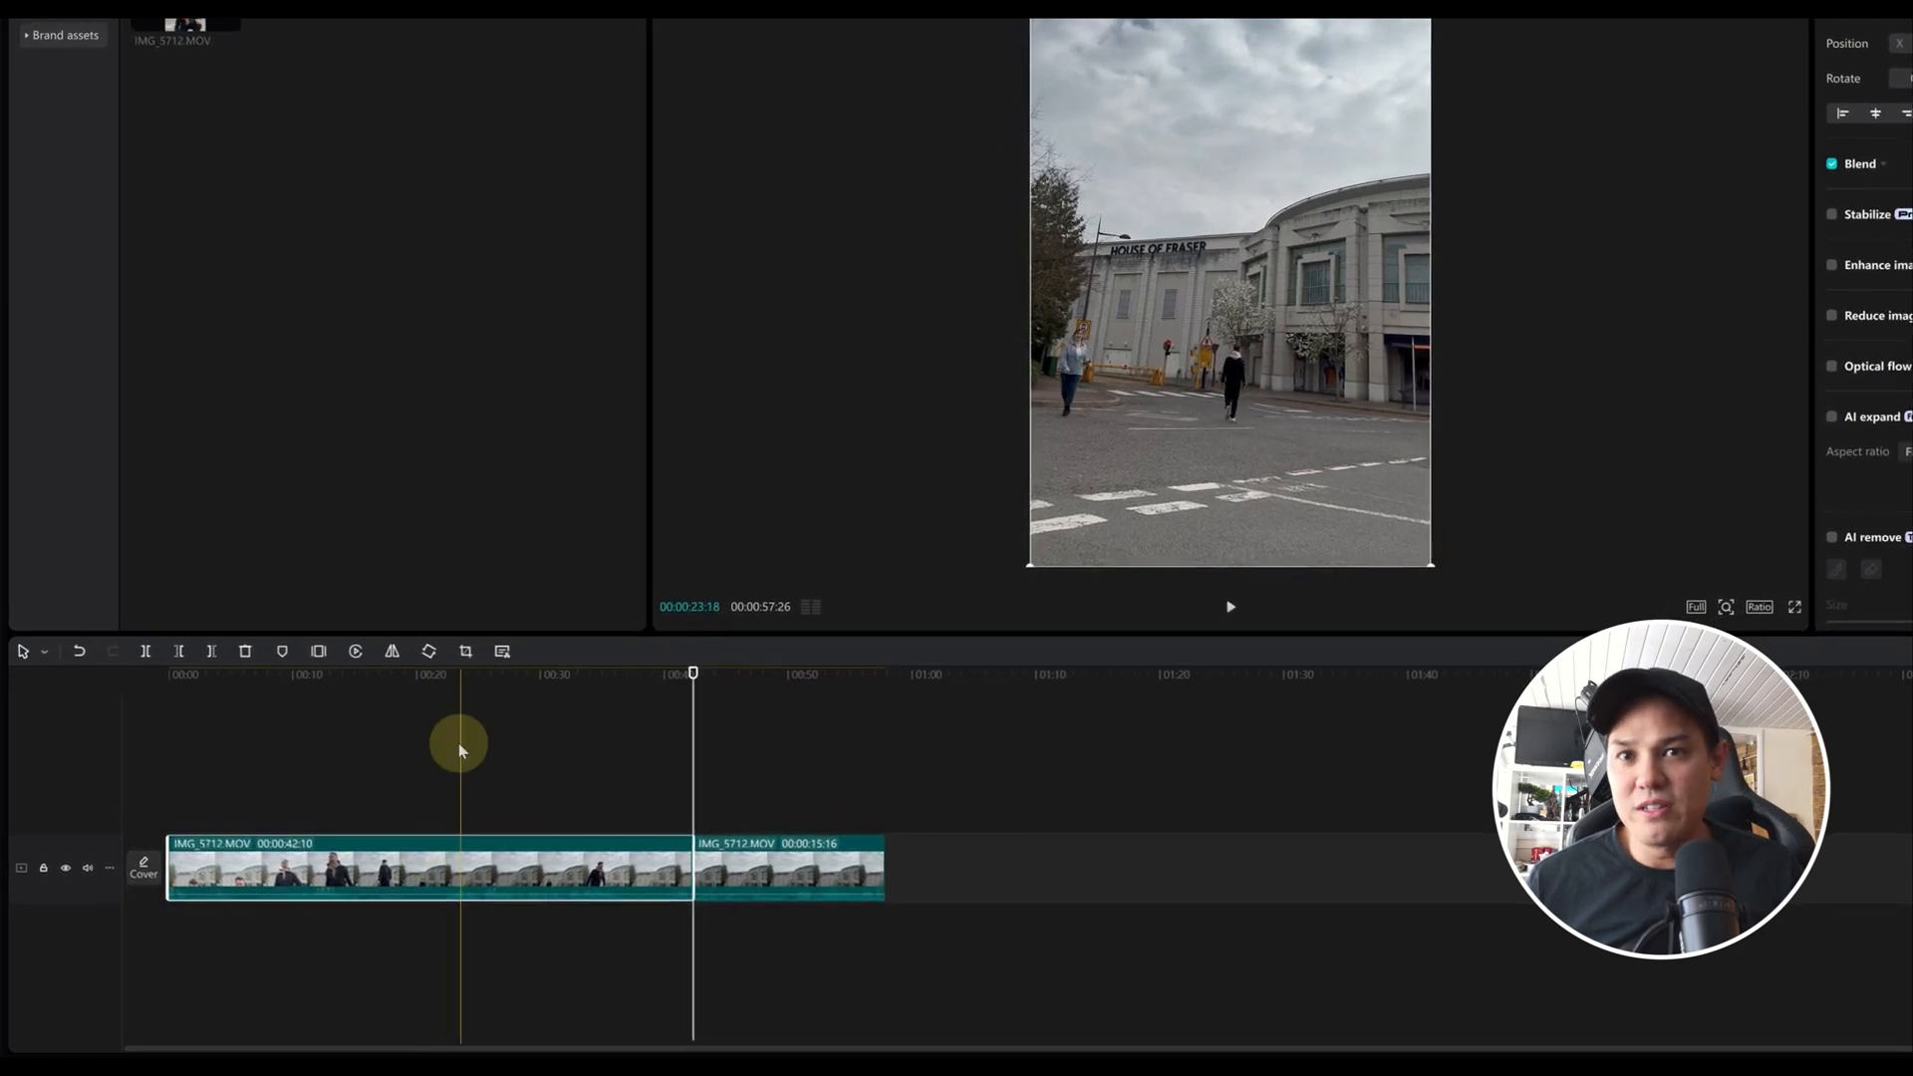
Step: Split the first part at 00:00:24:26 and delete the middle section up to the empty-street footage
{"action": "left_click", "coordinate": [450, 678]}
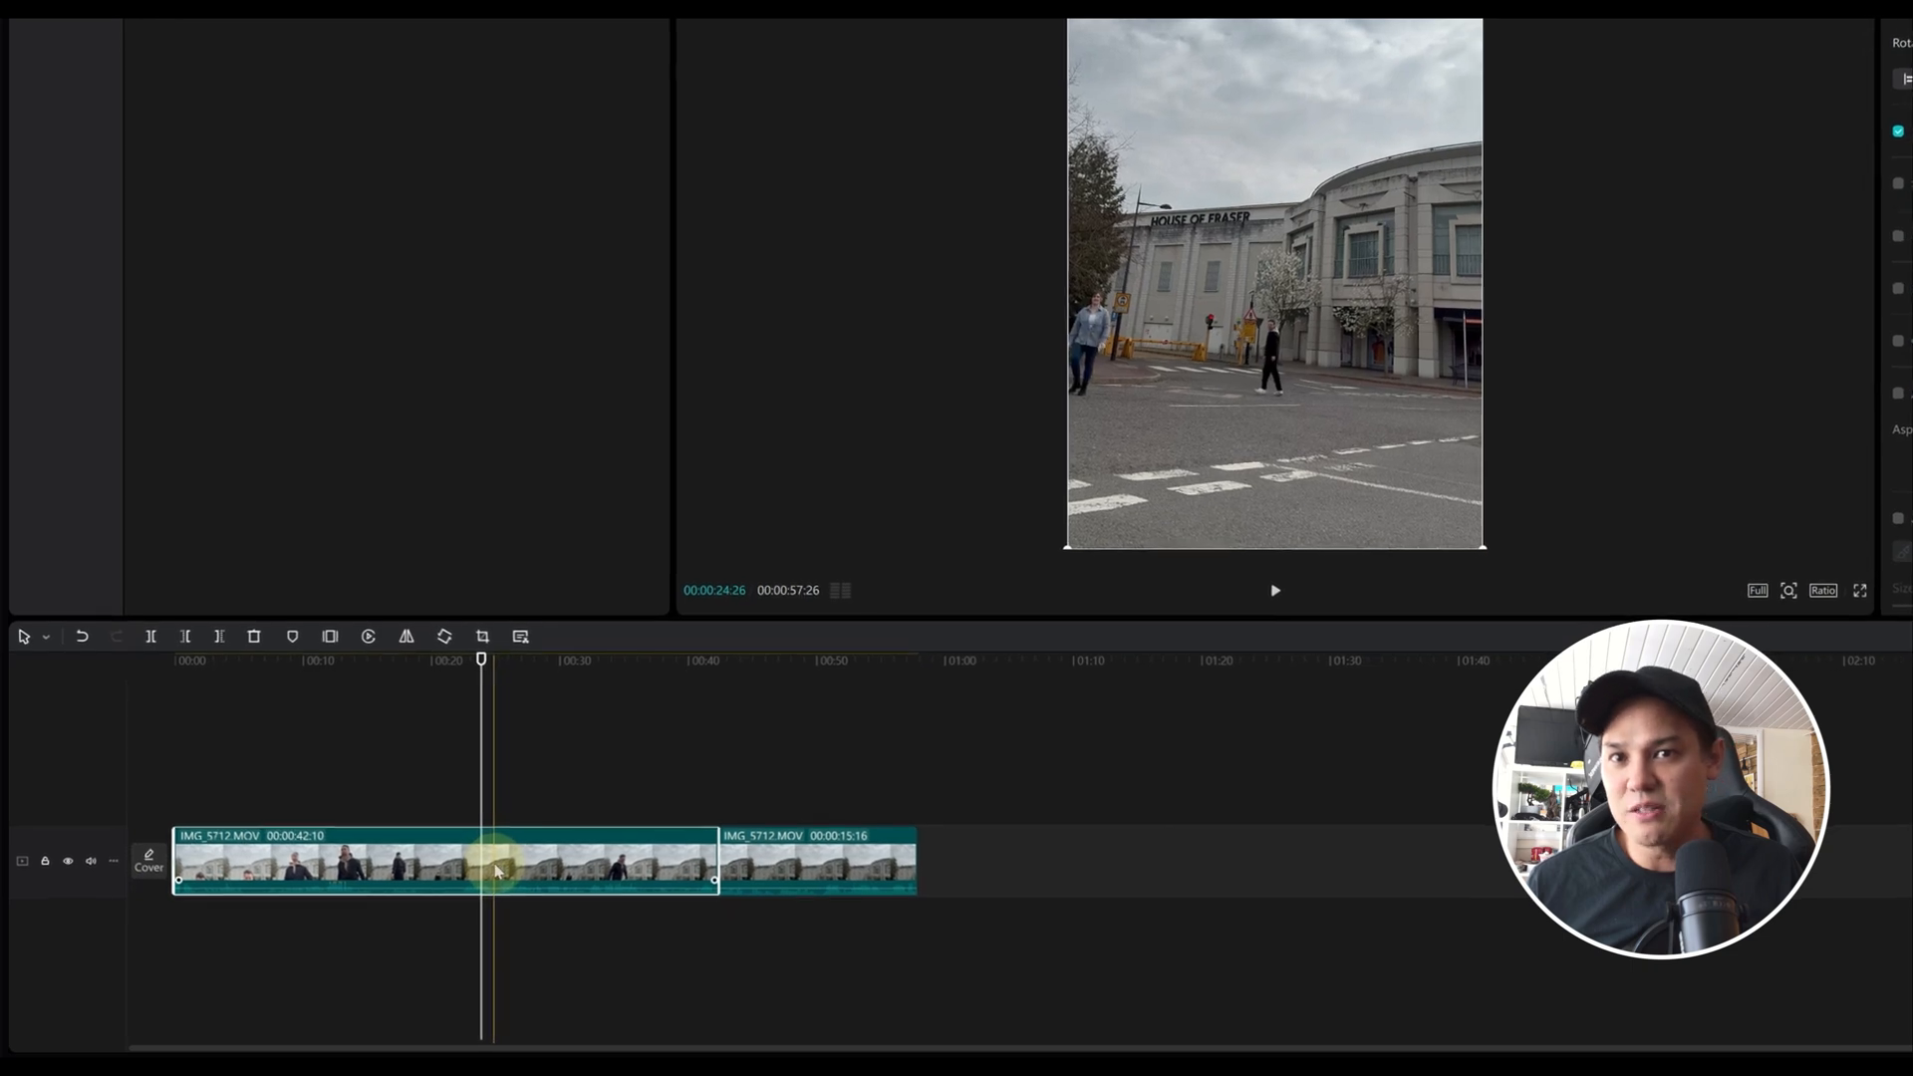
{"action": "key", "text": "ctrl+b"}
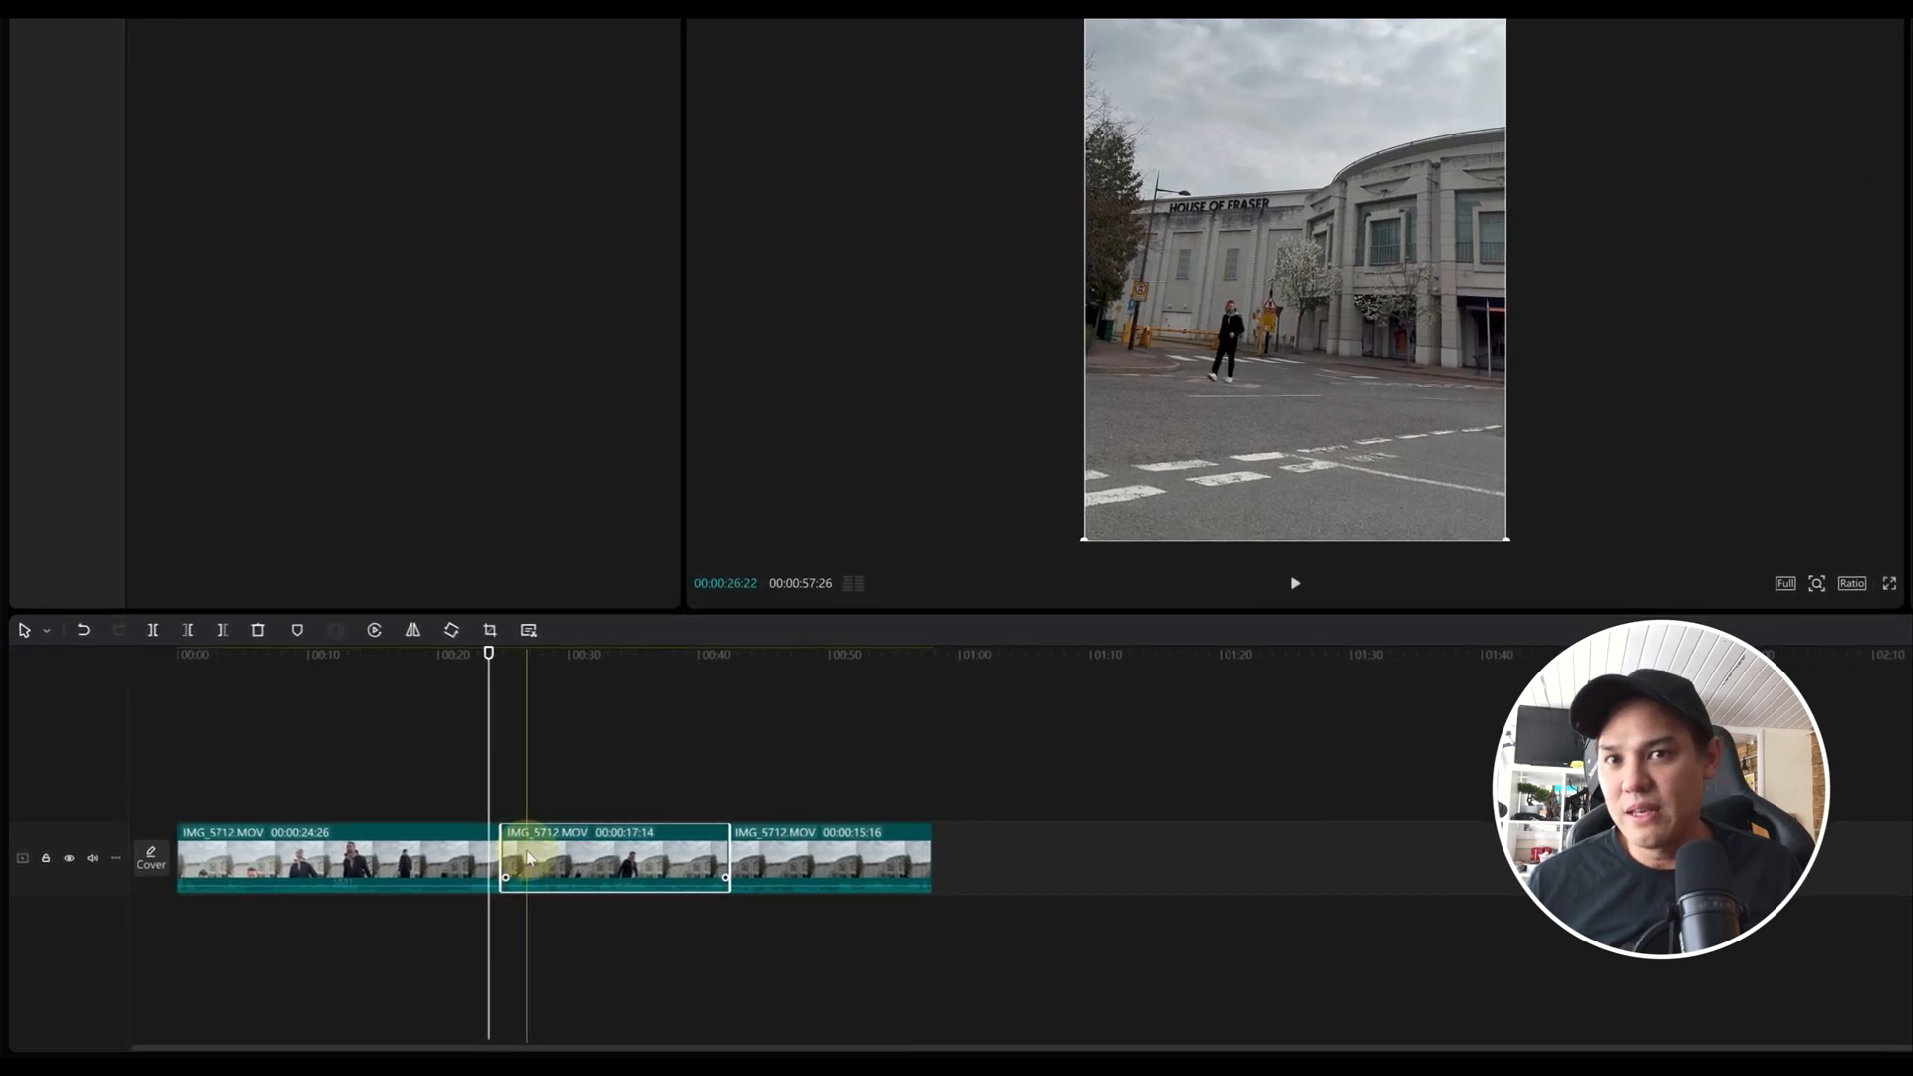
{"action": "key", "text": "Delete"}
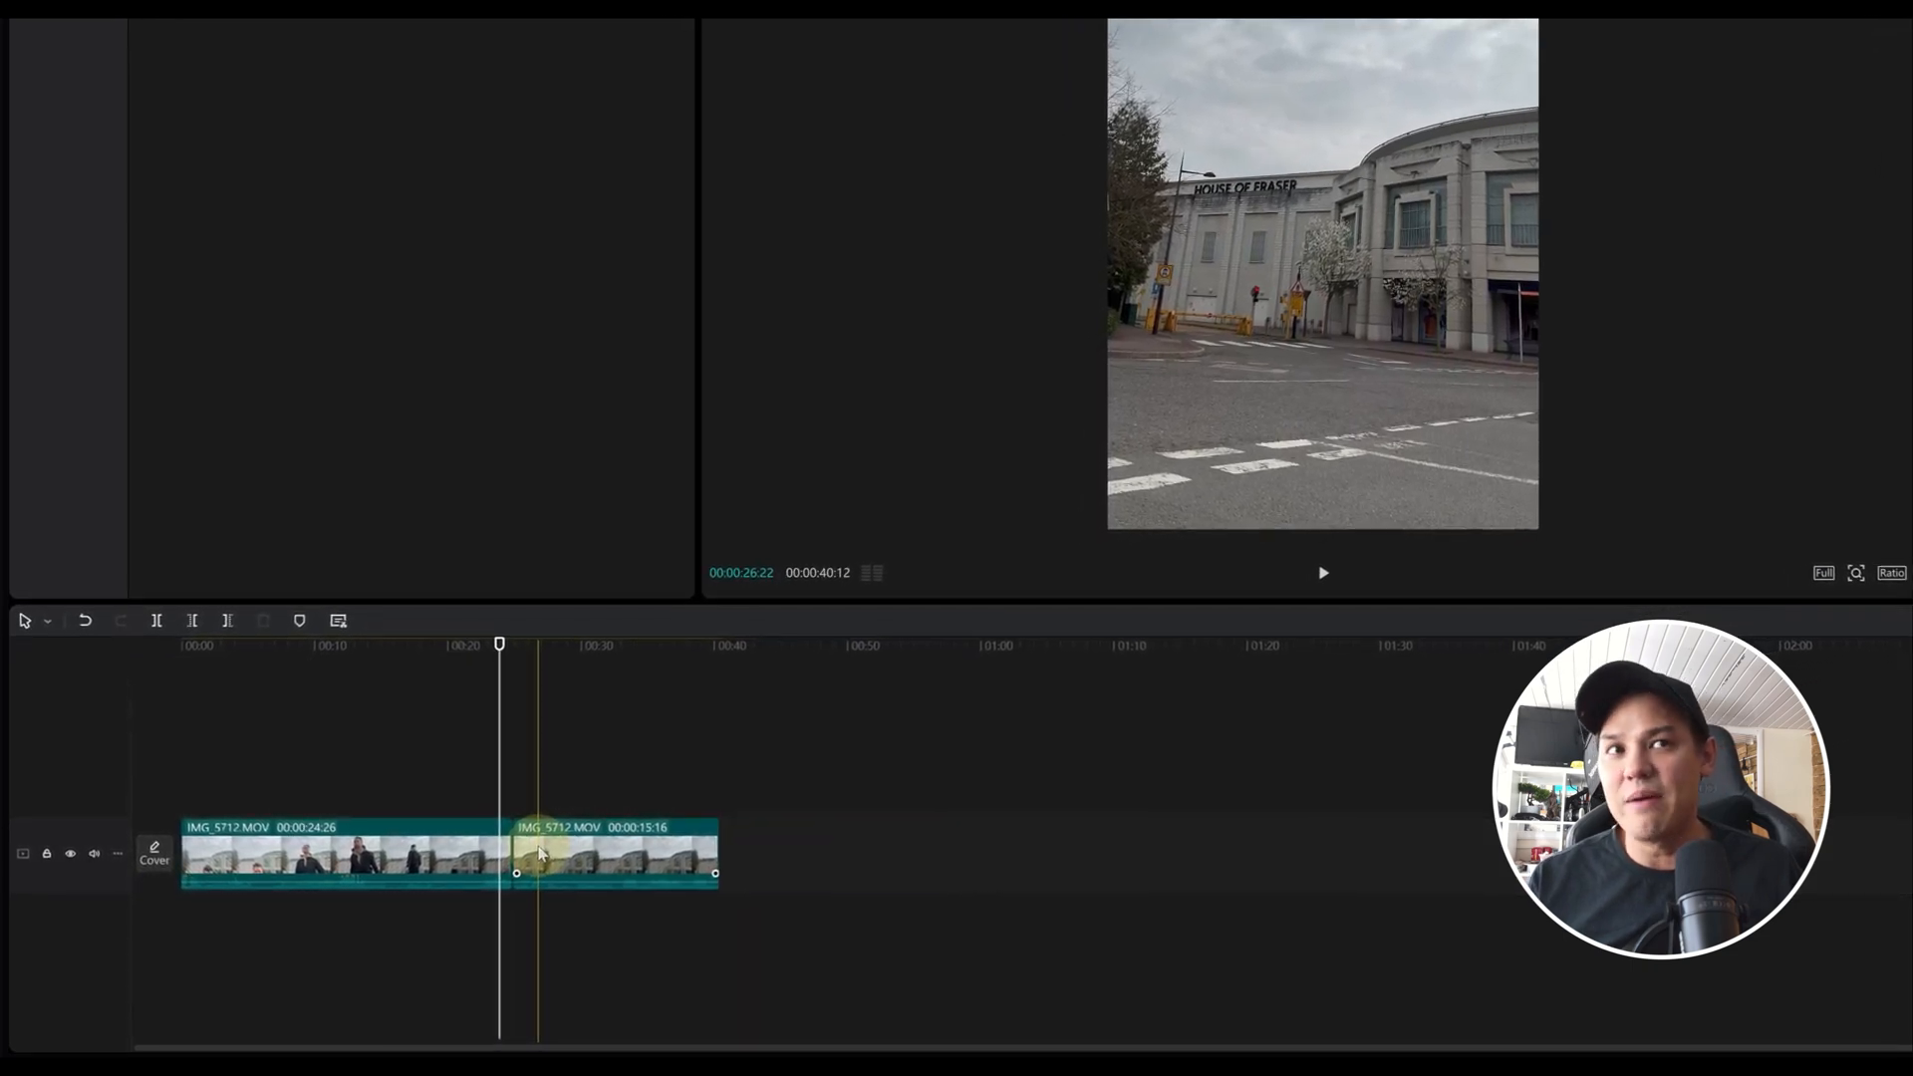
Step: Move the empty-street clip to the start of the track above the main clip and extend it to 00:00:20:05
{"action": "left_click", "coordinate": [502, 710]}
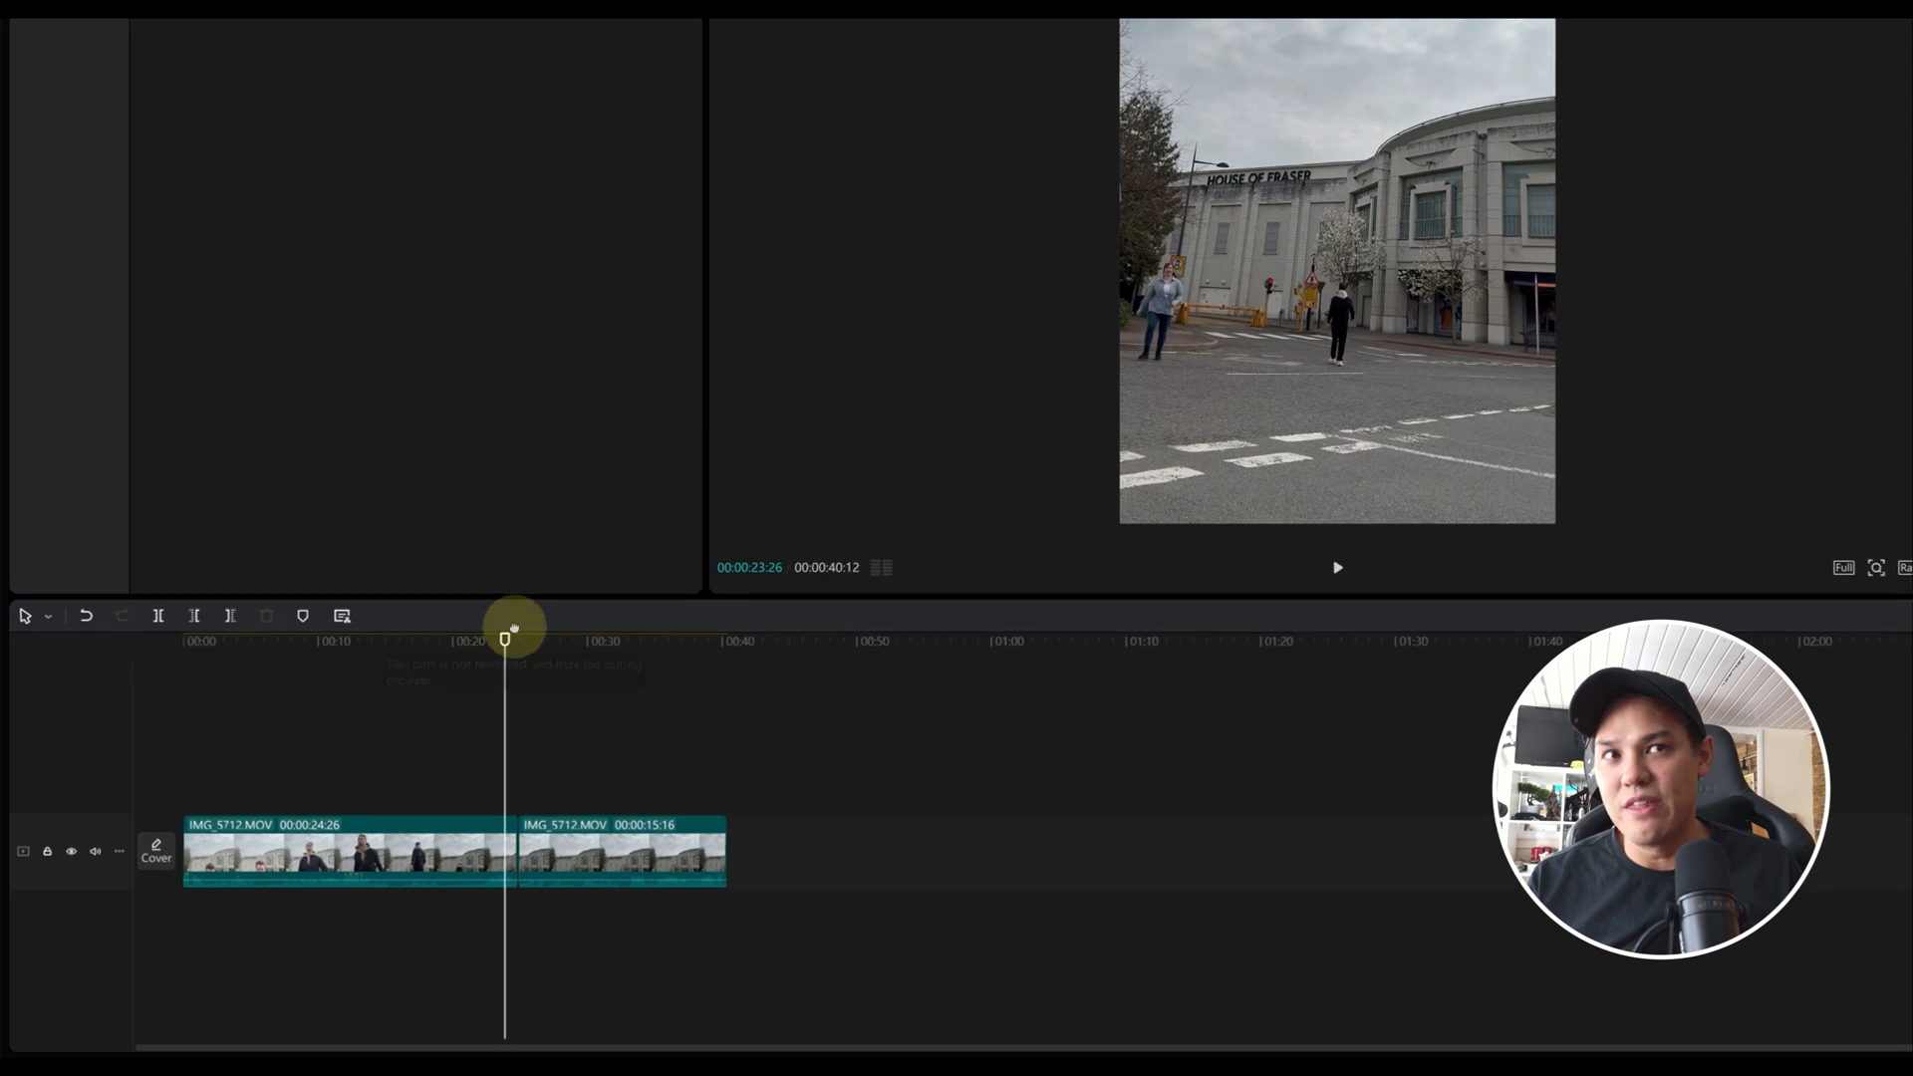
{"action": "left_click", "coordinate": [596, 866]}
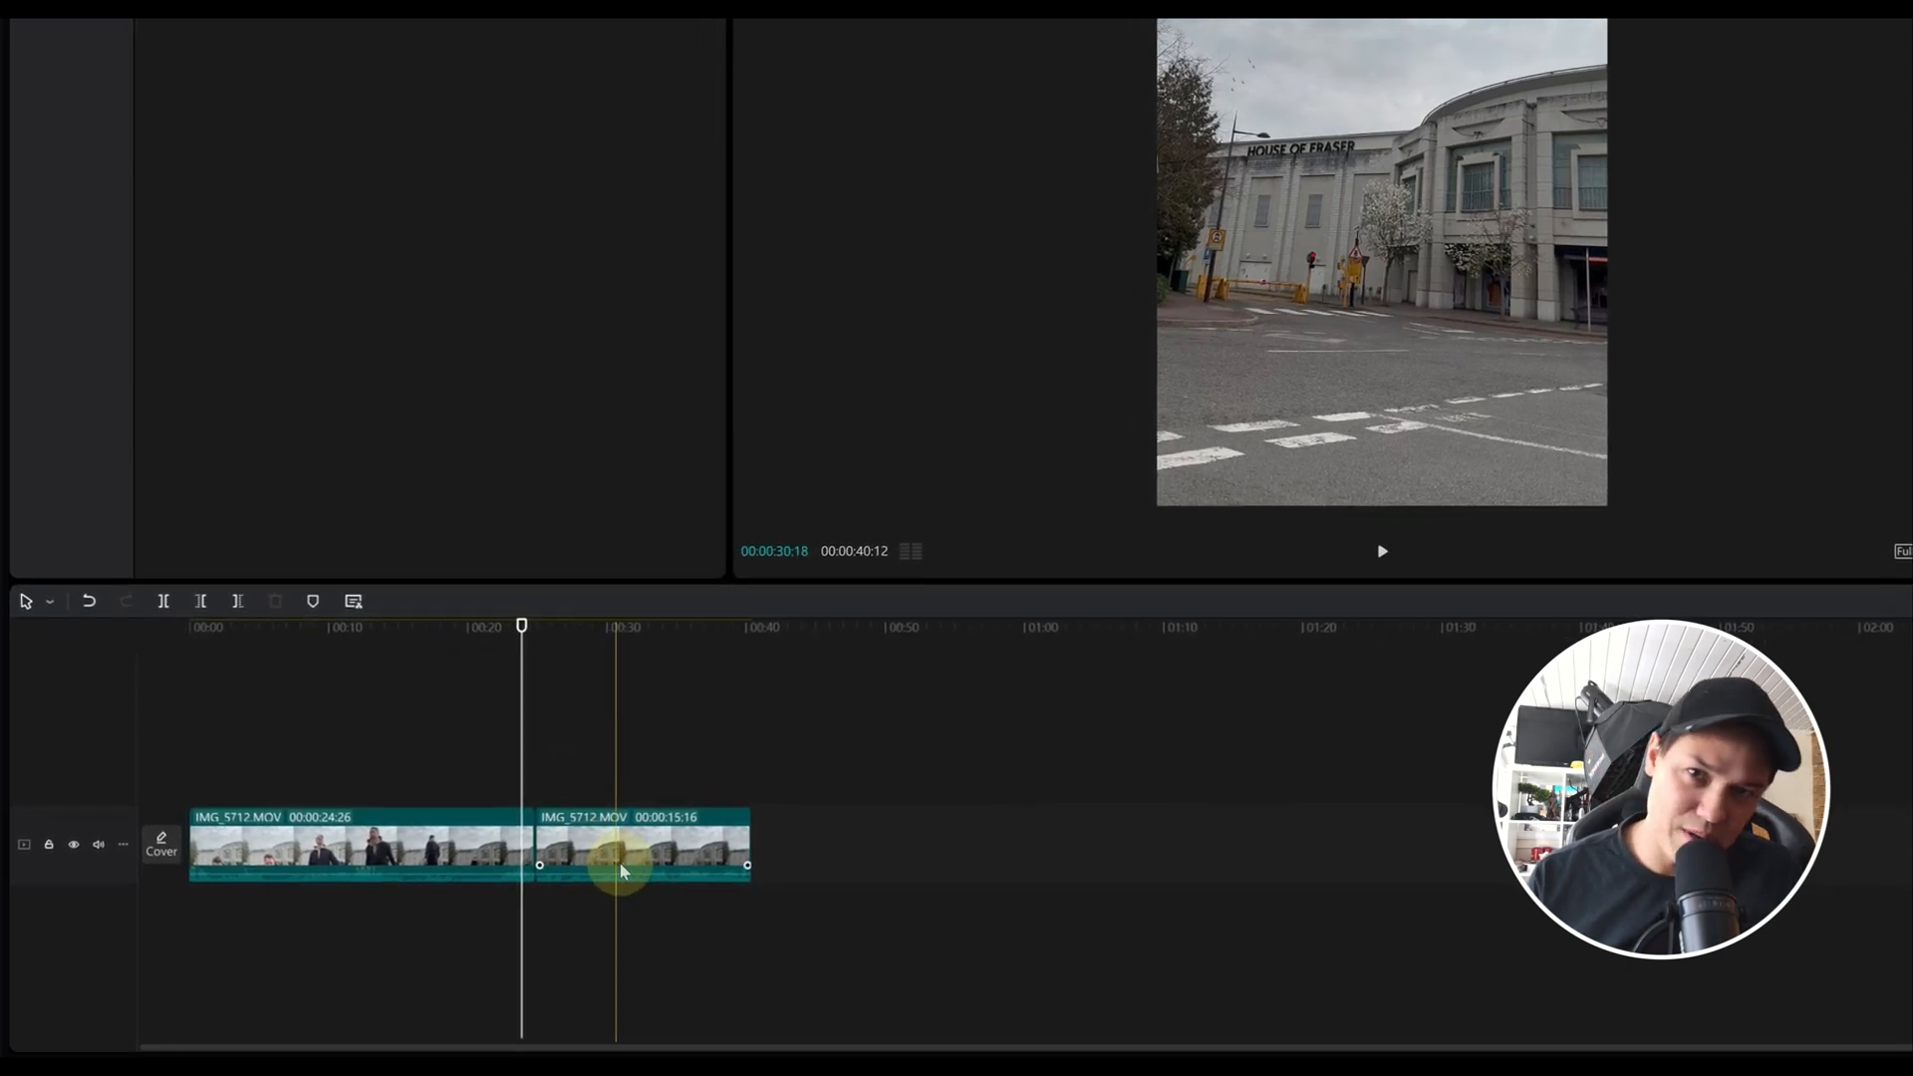
{"action": "left_click_drag", "start_coordinate": [618, 861], "coordinate": [229, 753]}
{"action": "left_click_drag", "start_coordinate": [576, 749], "coordinate": [501, 745]}
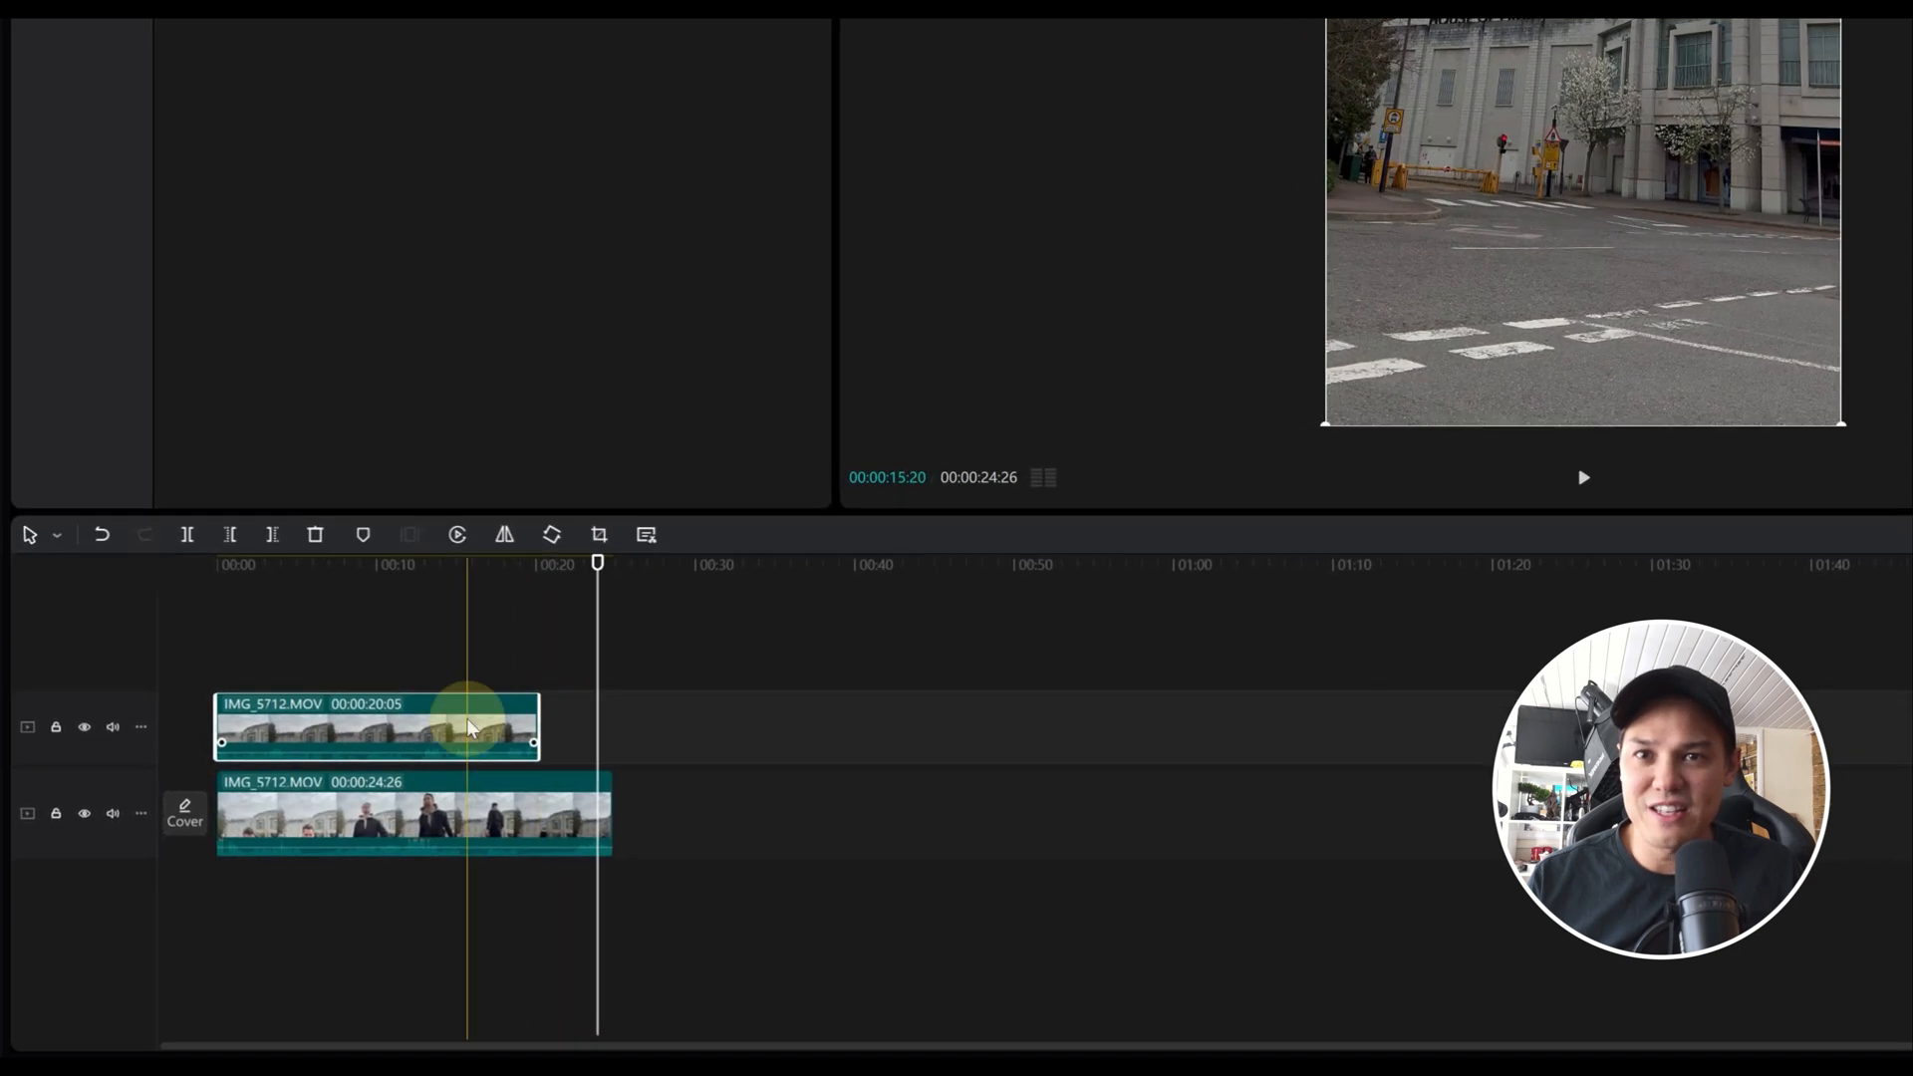
Step: Trim the end of the main clip to match the overlay clip's end at 00:00:20:05
{"action": "left_click", "coordinate": [463, 574]}
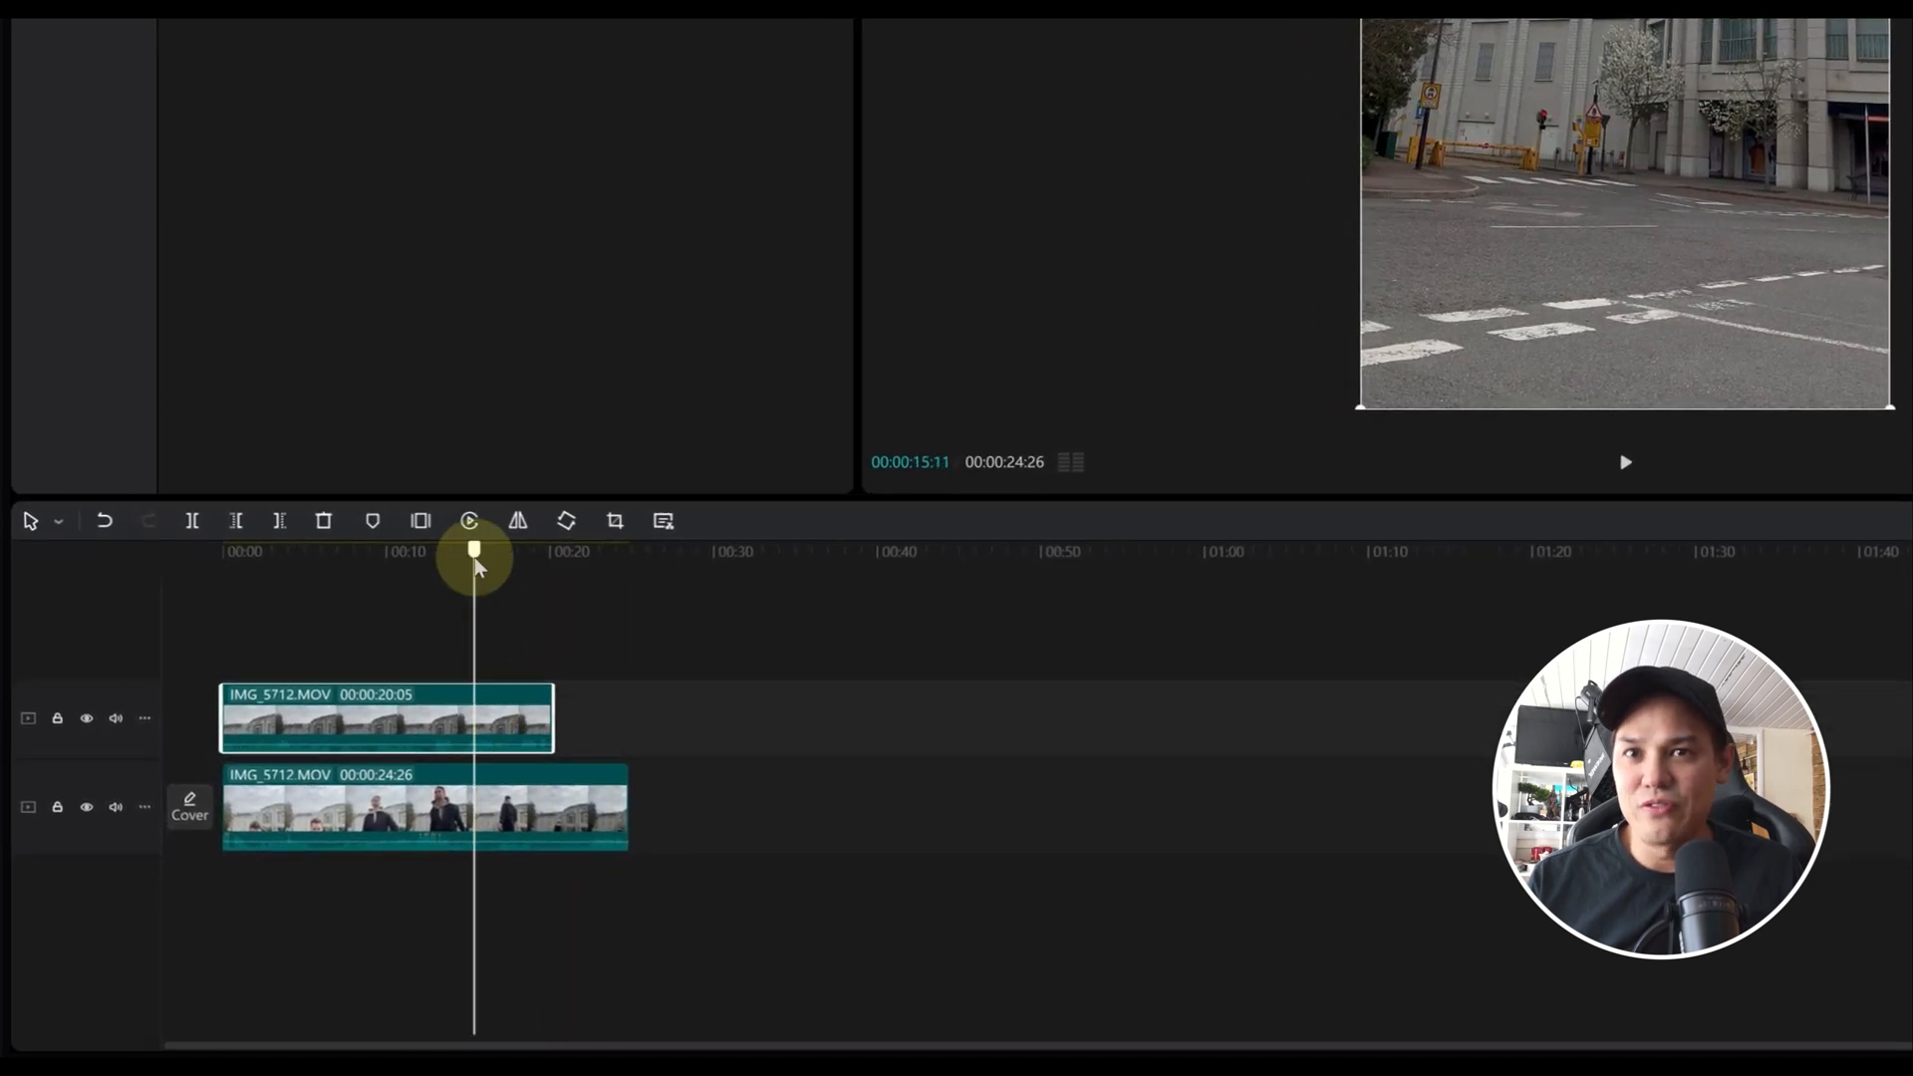
{"action": "left_click_drag", "start_coordinate": [474, 566], "coordinate": [553, 564]}
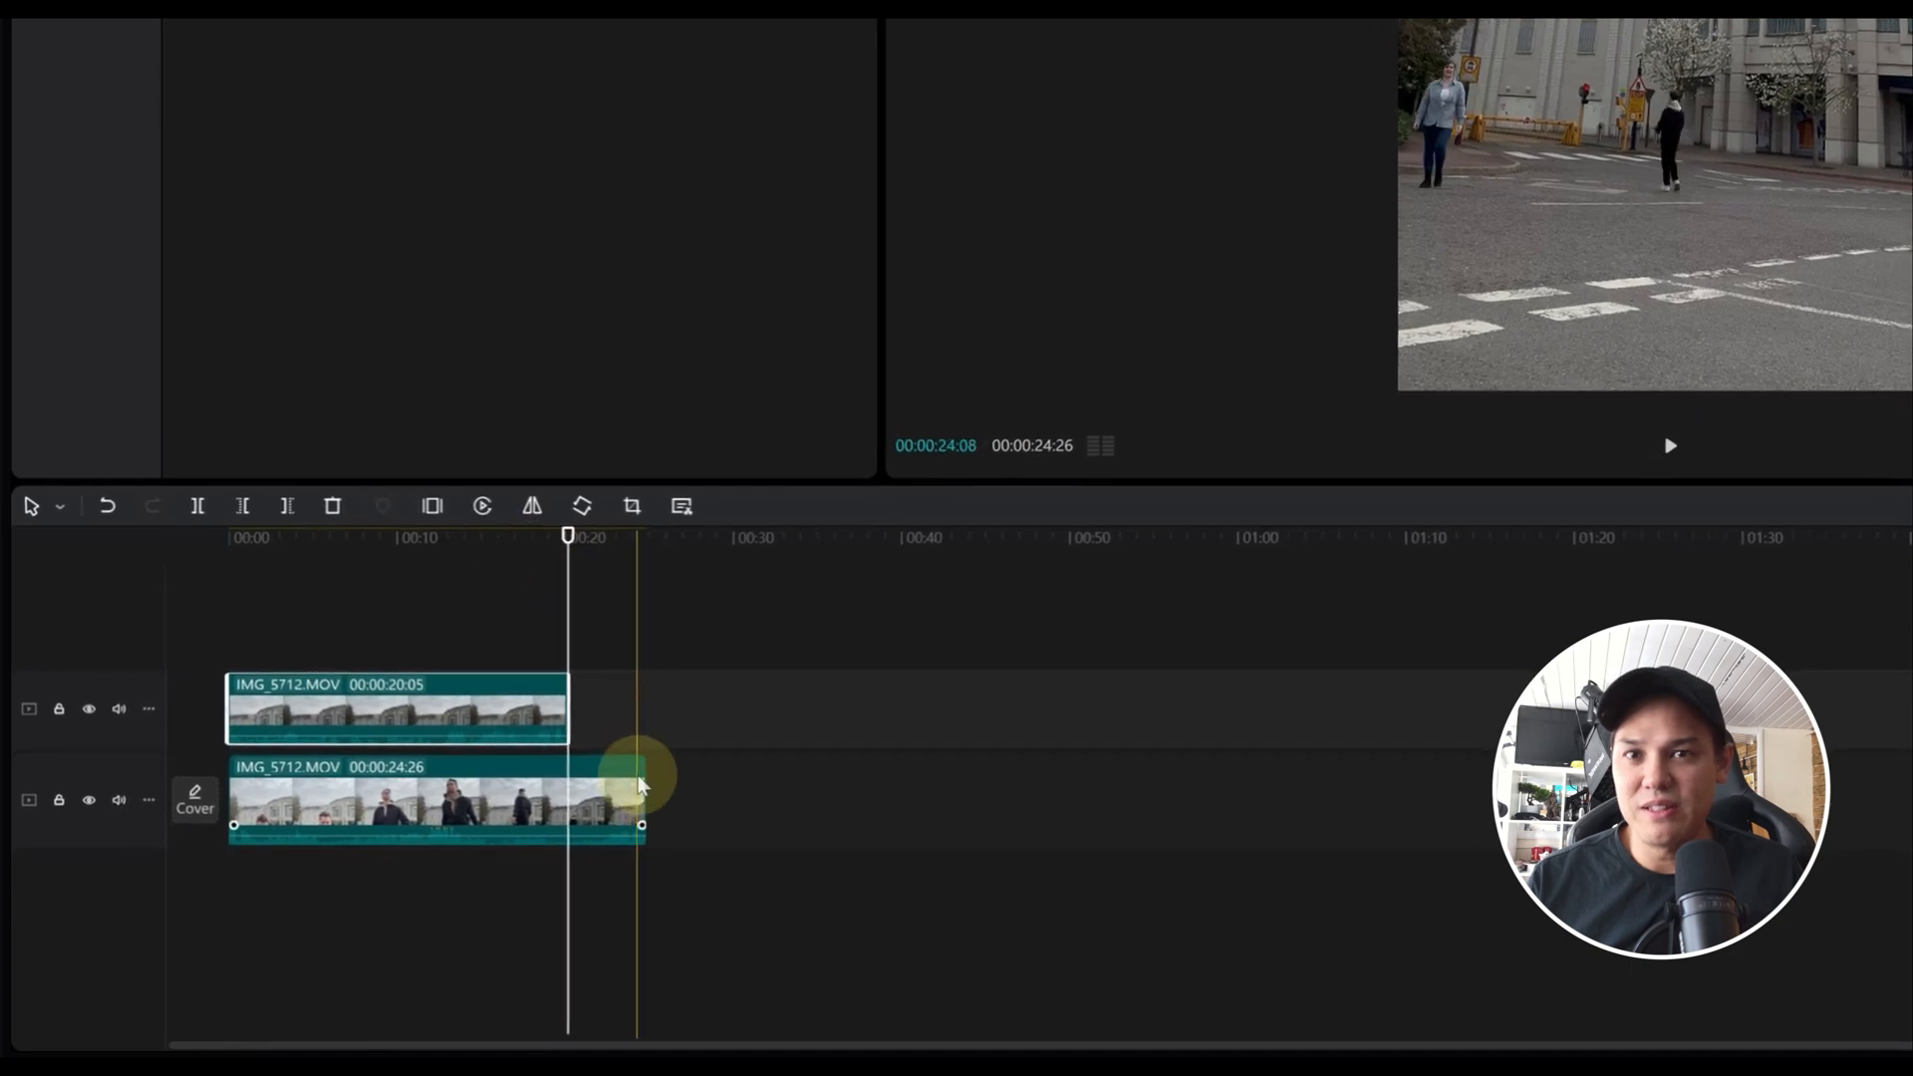
{"action": "left_click_drag", "start_coordinate": [638, 780], "coordinate": [578, 780]}
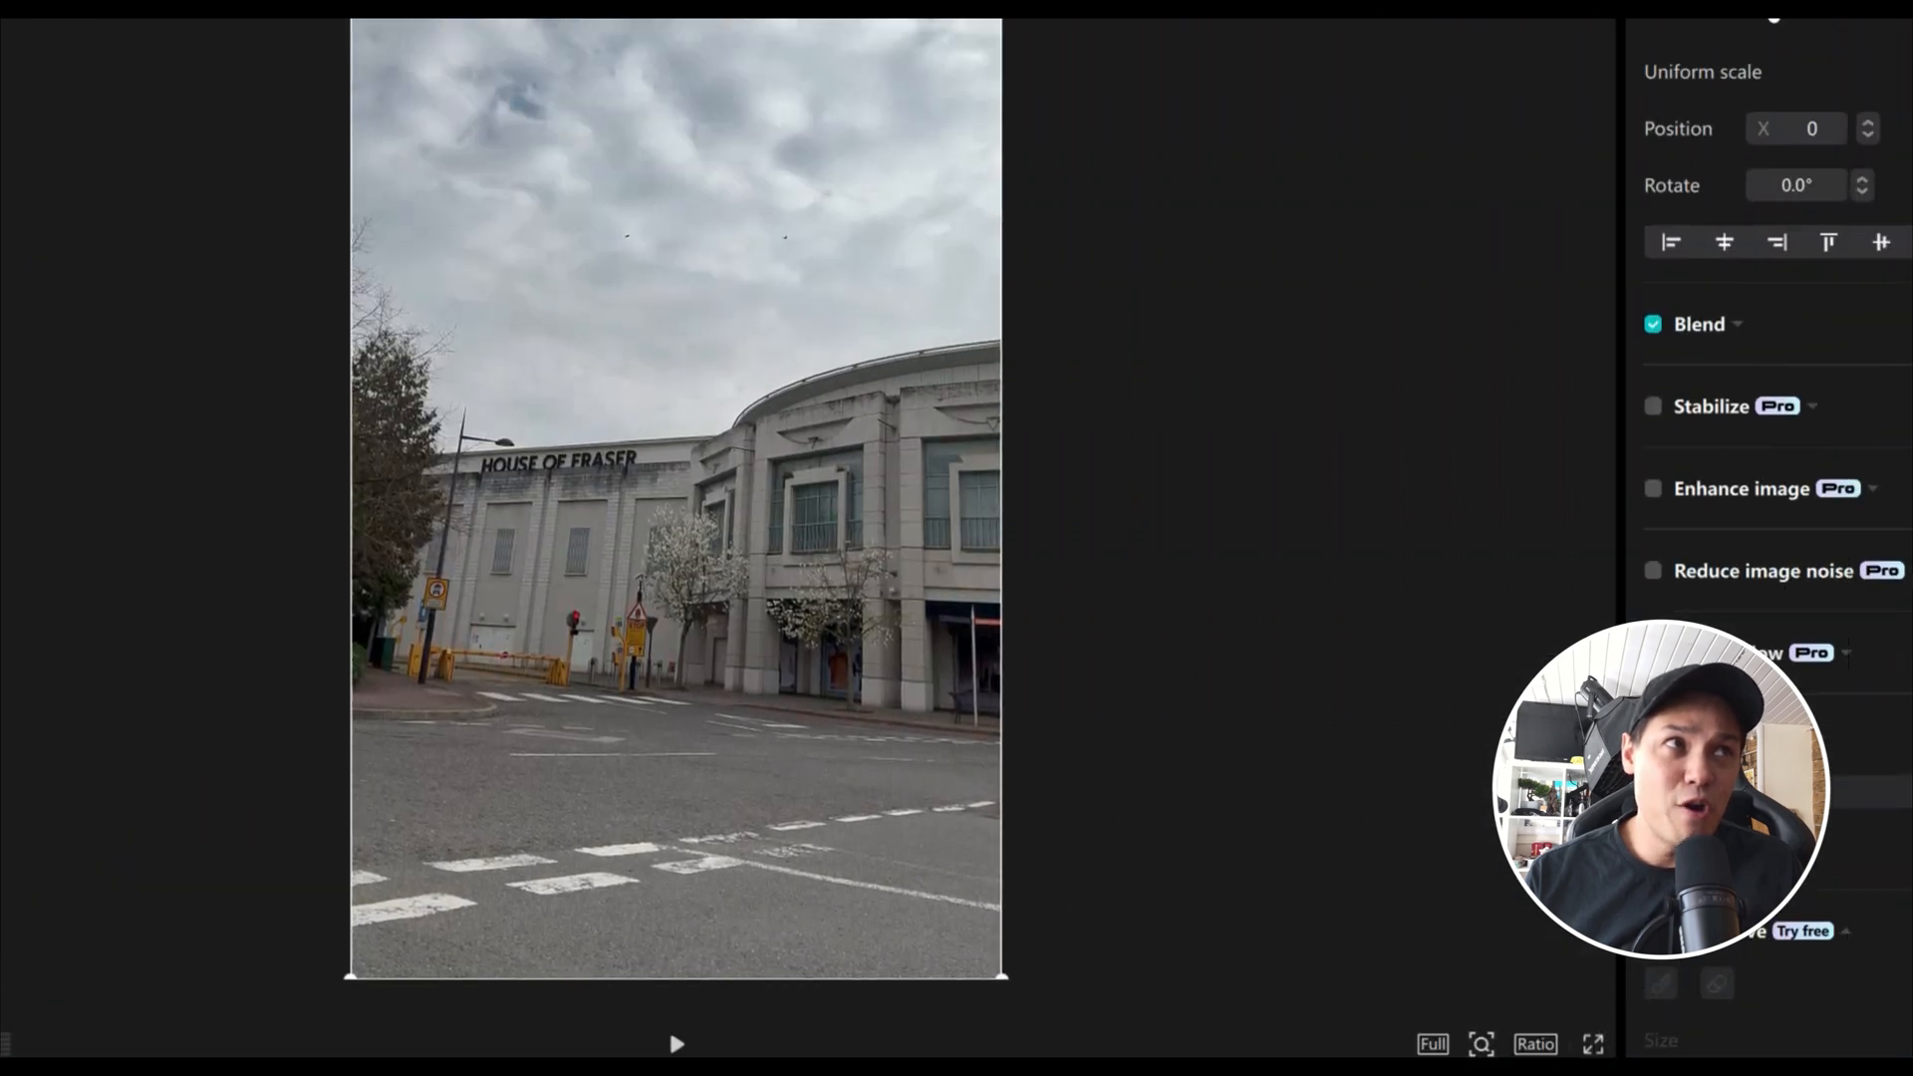
Step: Apply a Horizontal mask to the empty-street overlay and rotate it to 176° so the overlay covers the lower part
{"action": "left_click", "coordinate": [1602, 169]}
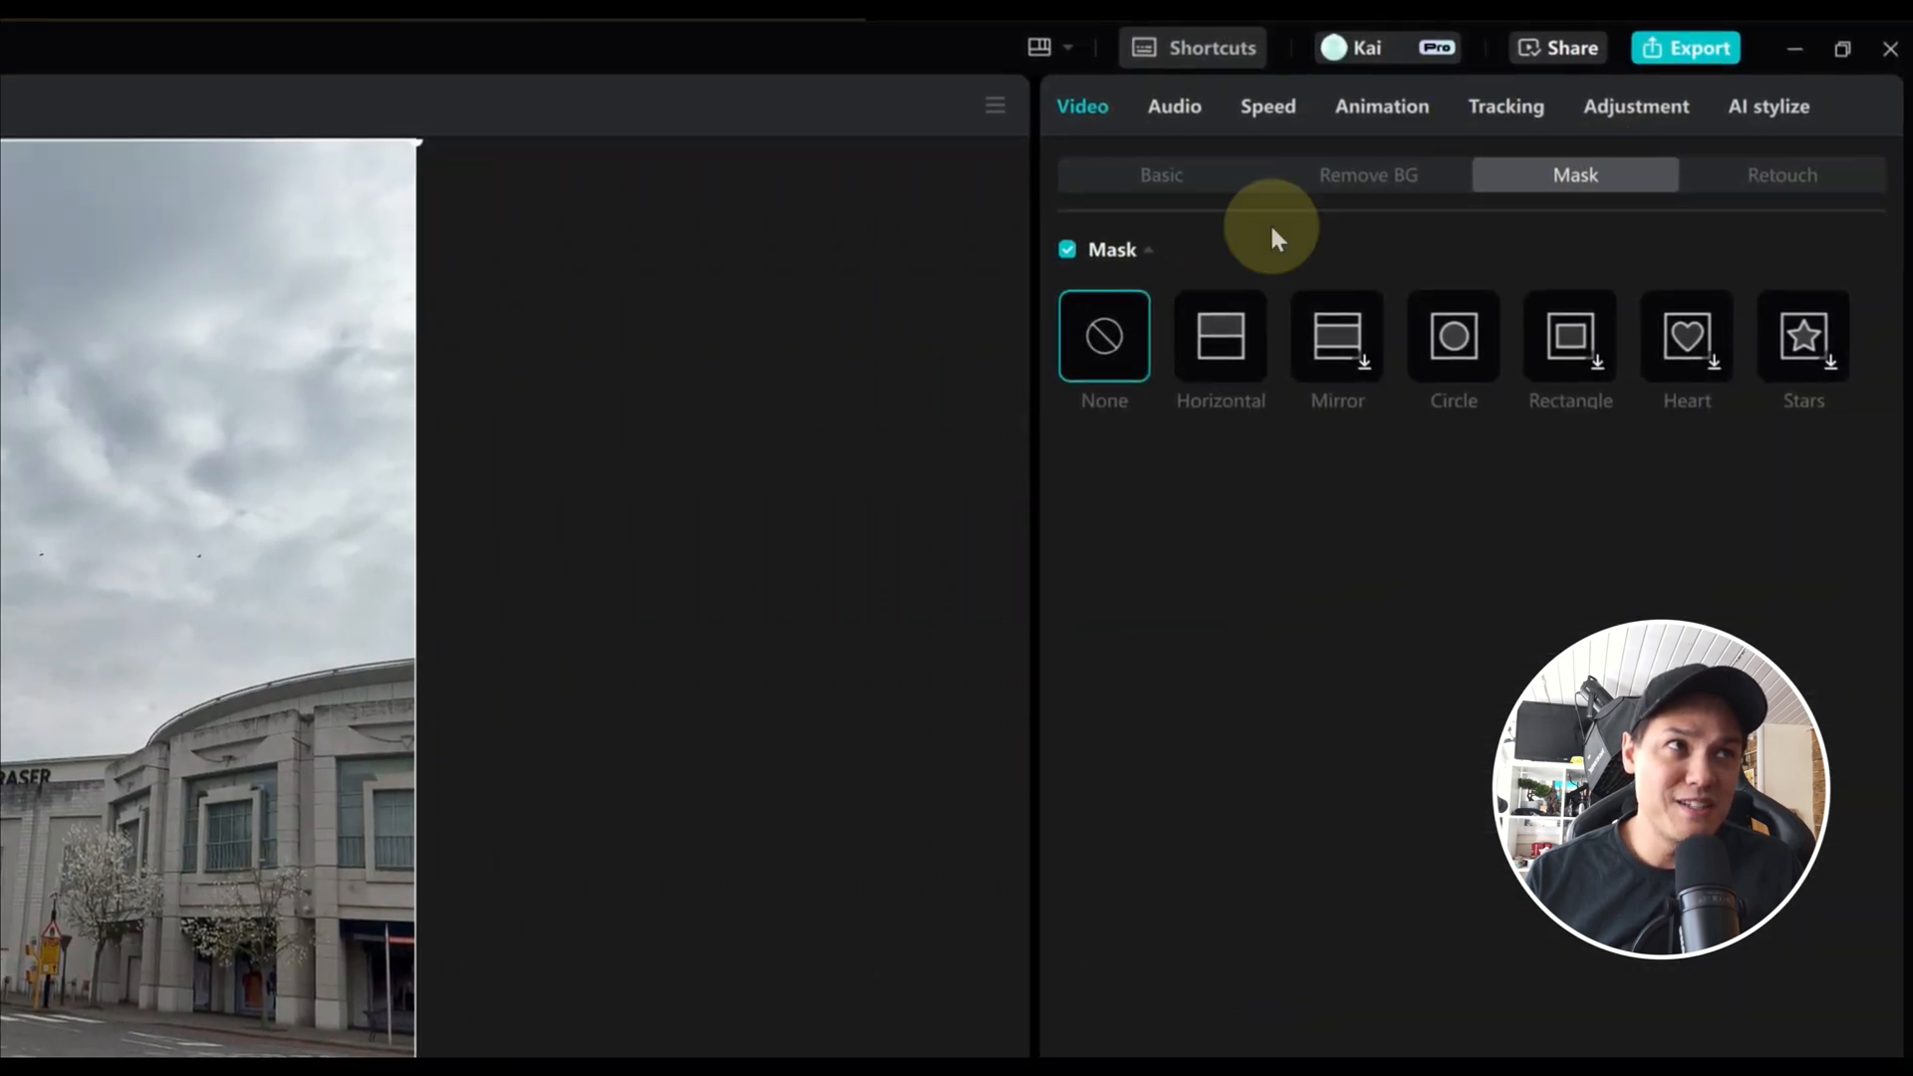
{"action": "left_click", "coordinate": [1232, 354]}
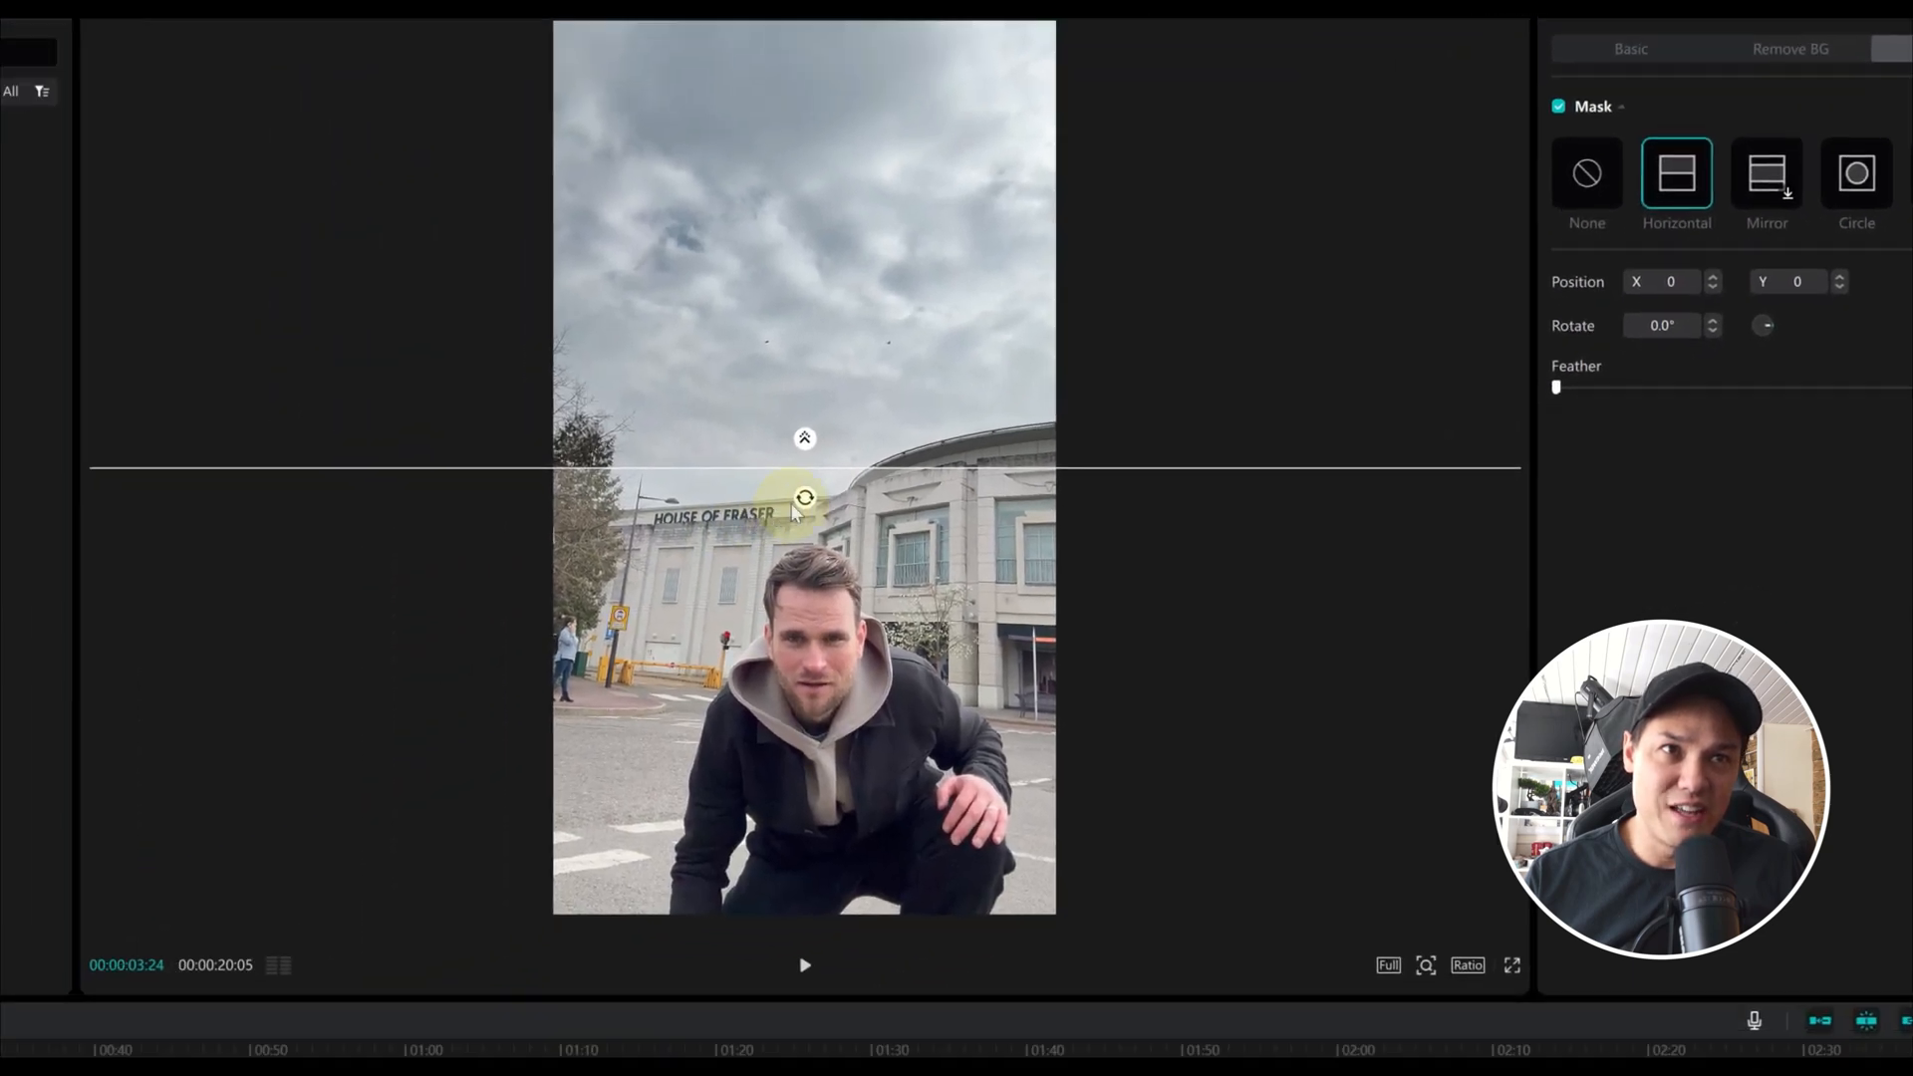
{"action": "left_click_drag", "start_coordinate": [101, 753], "coordinate": [102, 755]}
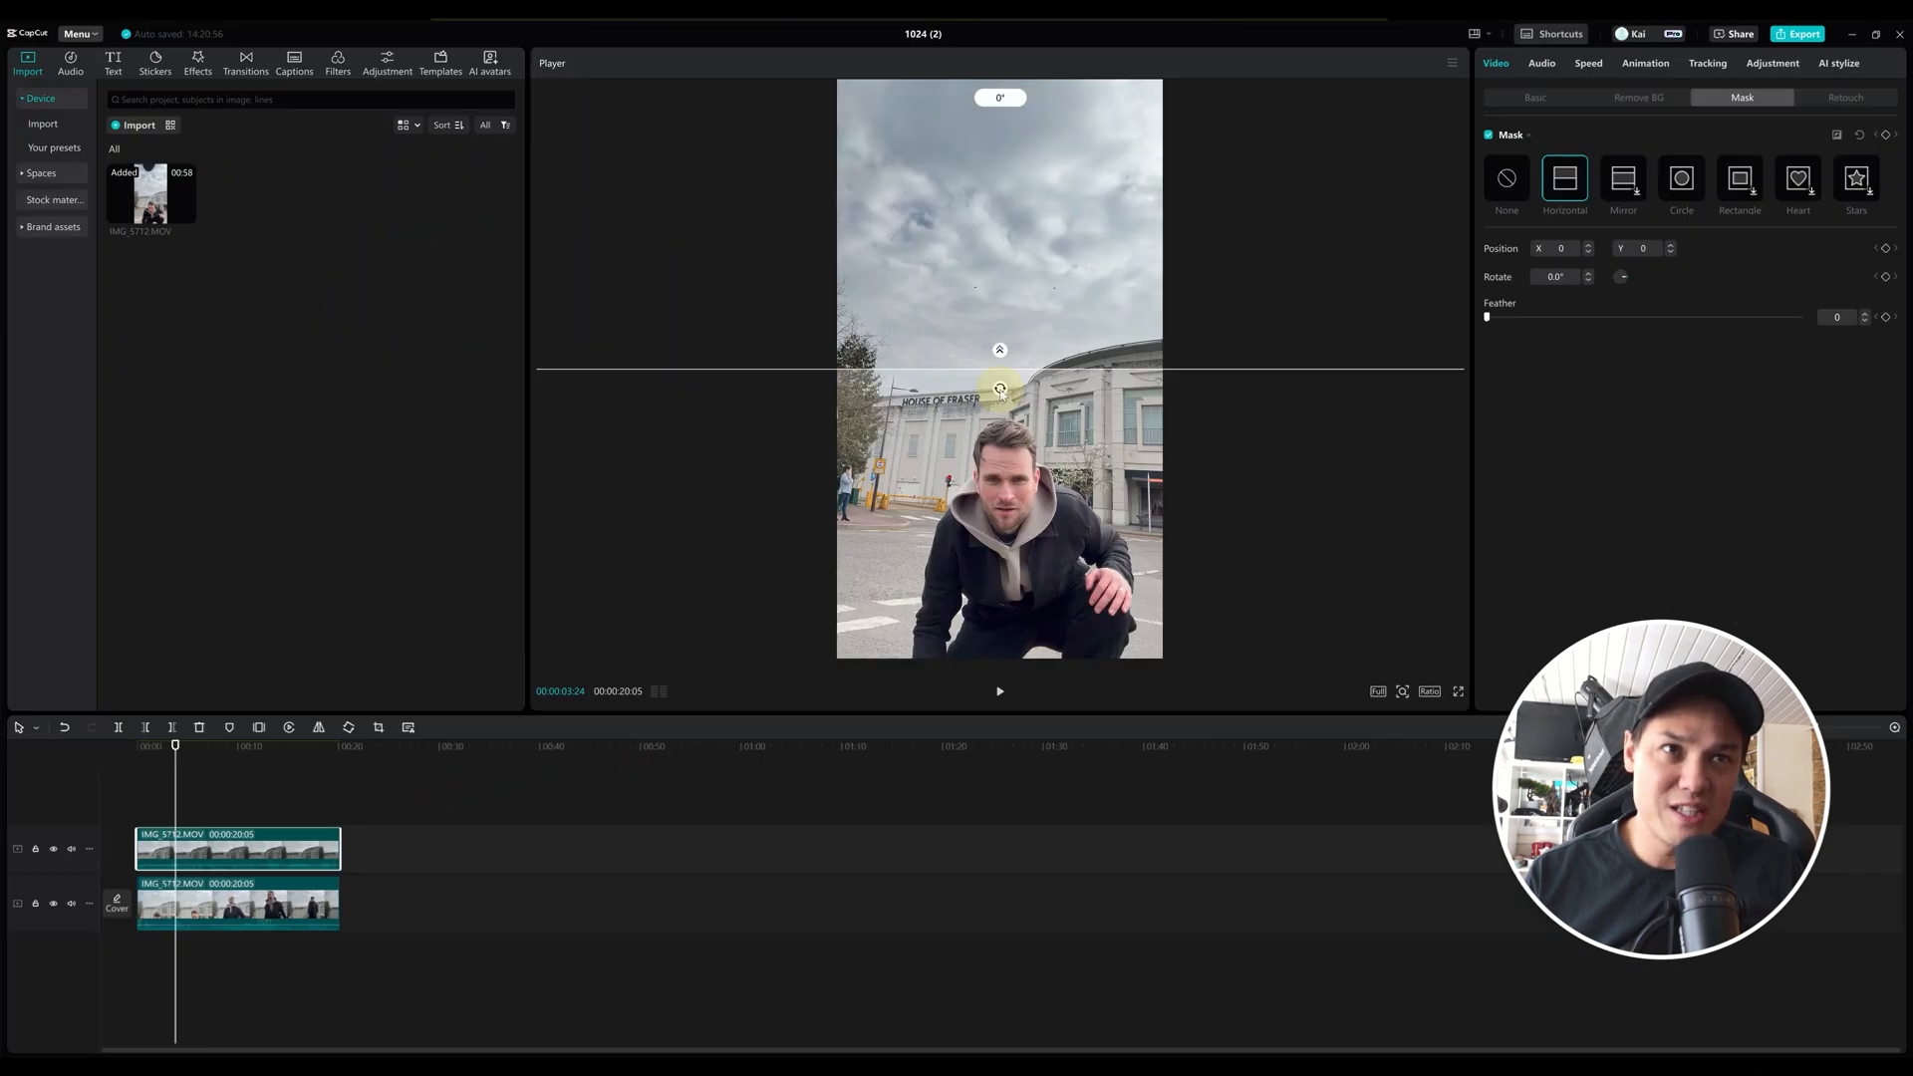
{"action": "left_click_drag", "start_coordinate": [990, 404], "coordinate": [994, 284]}
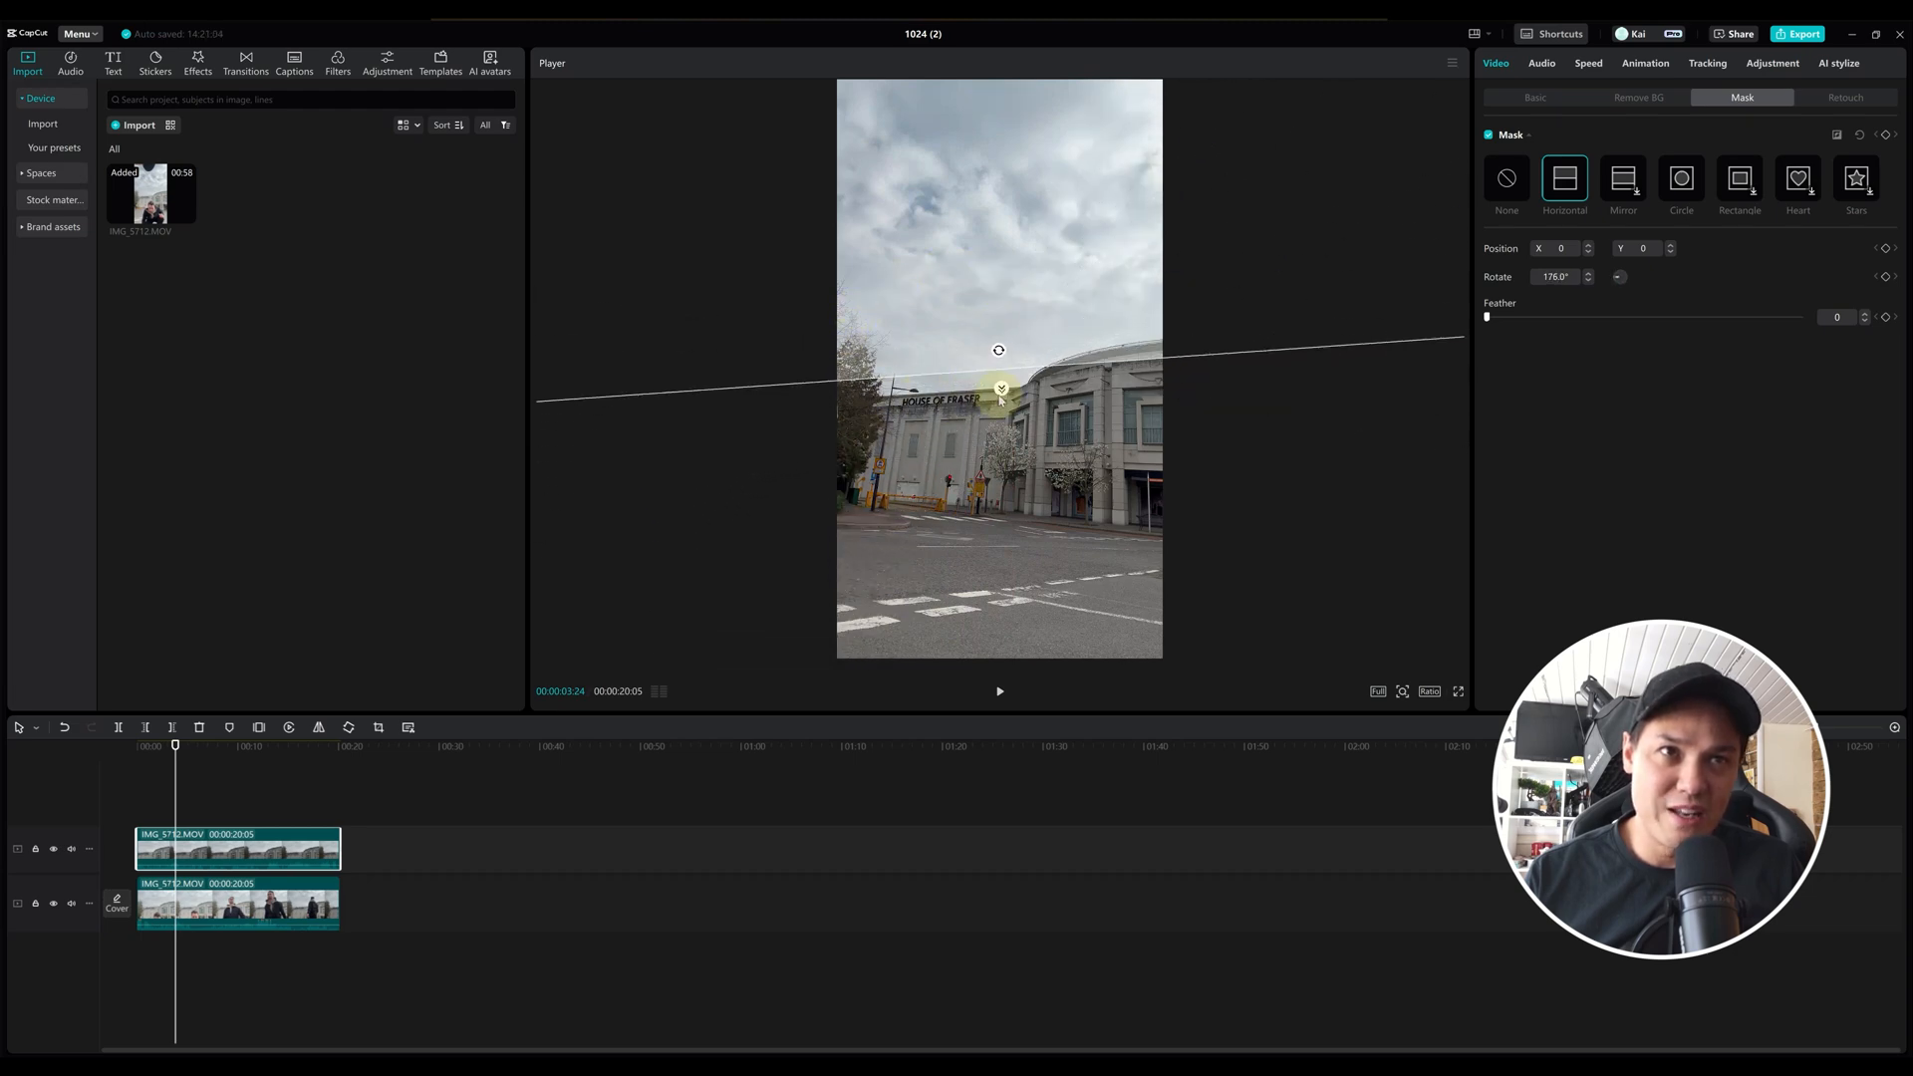
Step: Lower the mask line to Y -119 along the building's roofline and fine-tune its rotation, keeping 176°
{"action": "left_click_drag", "start_coordinate": [1042, 366], "coordinate": [1042, 380]}
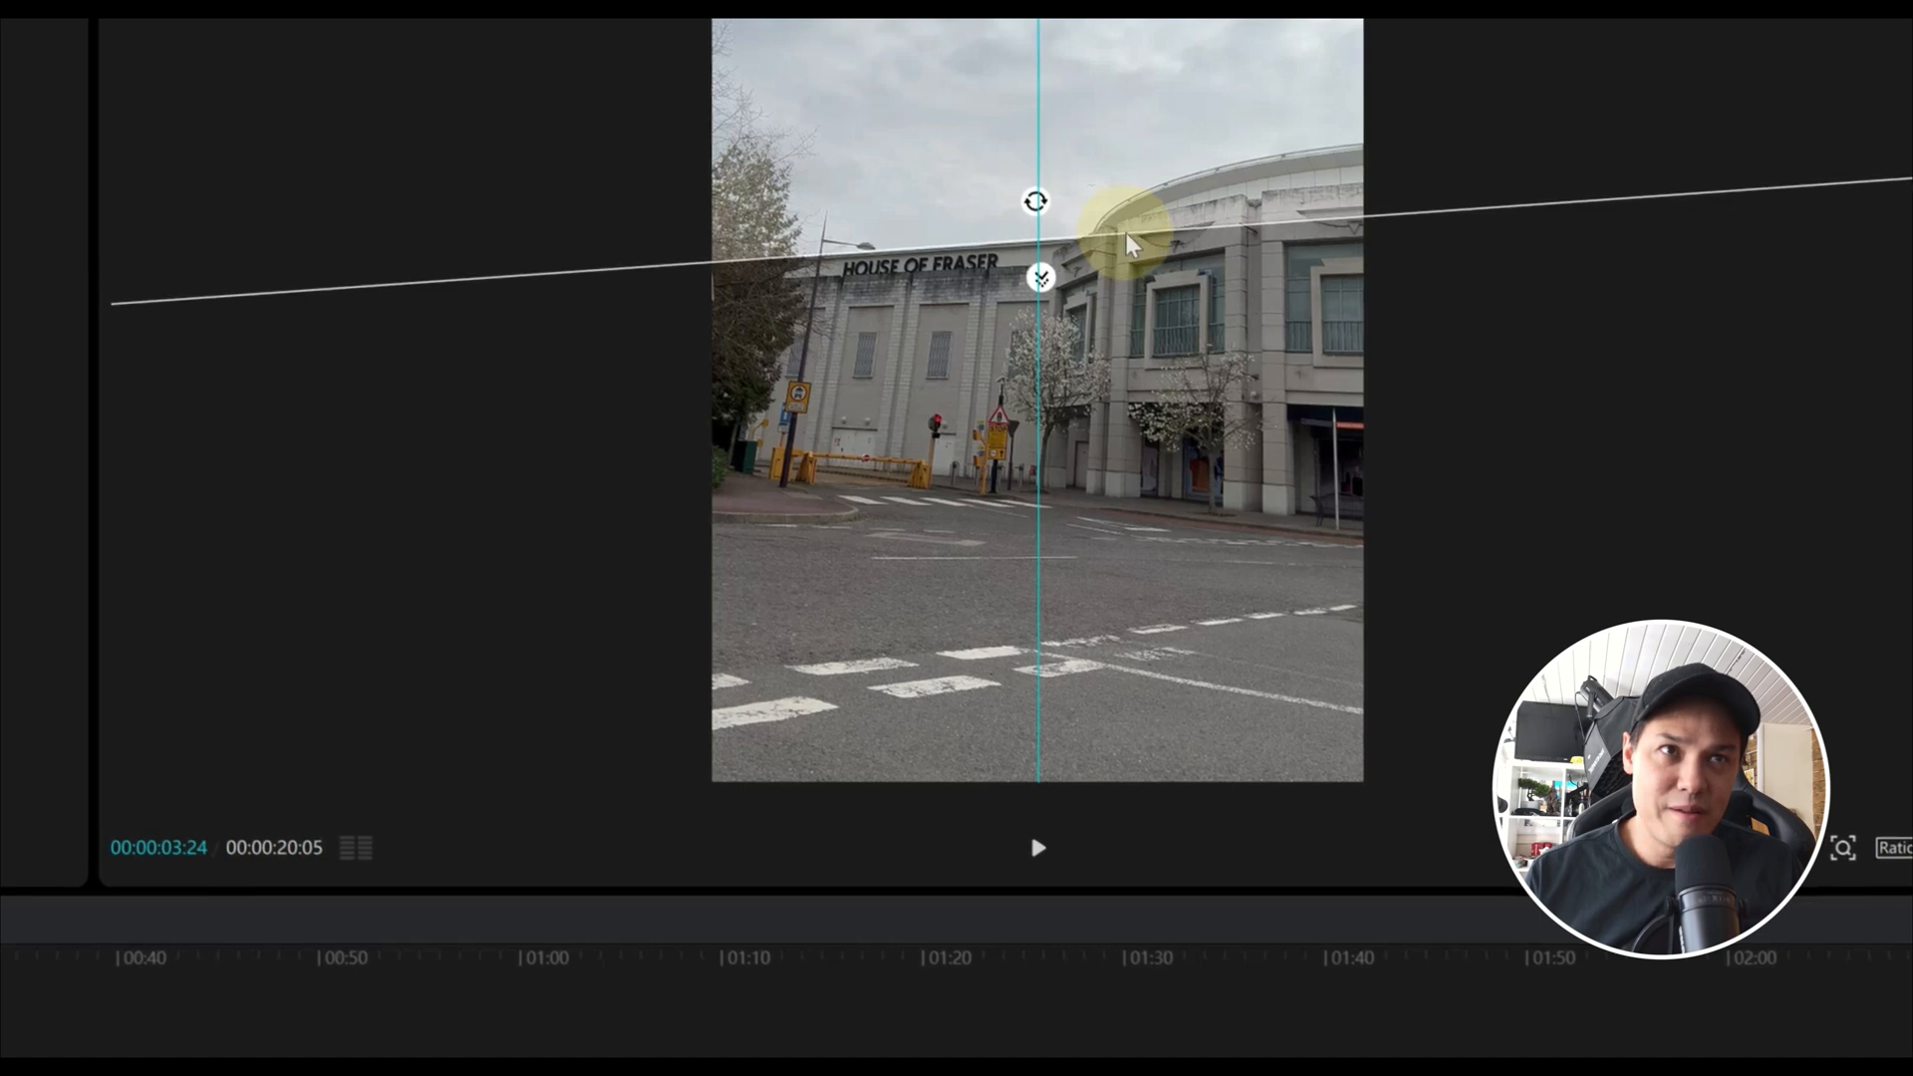
{"action": "left_click_drag", "start_coordinate": [1035, 202], "coordinate": [1037, 212]}
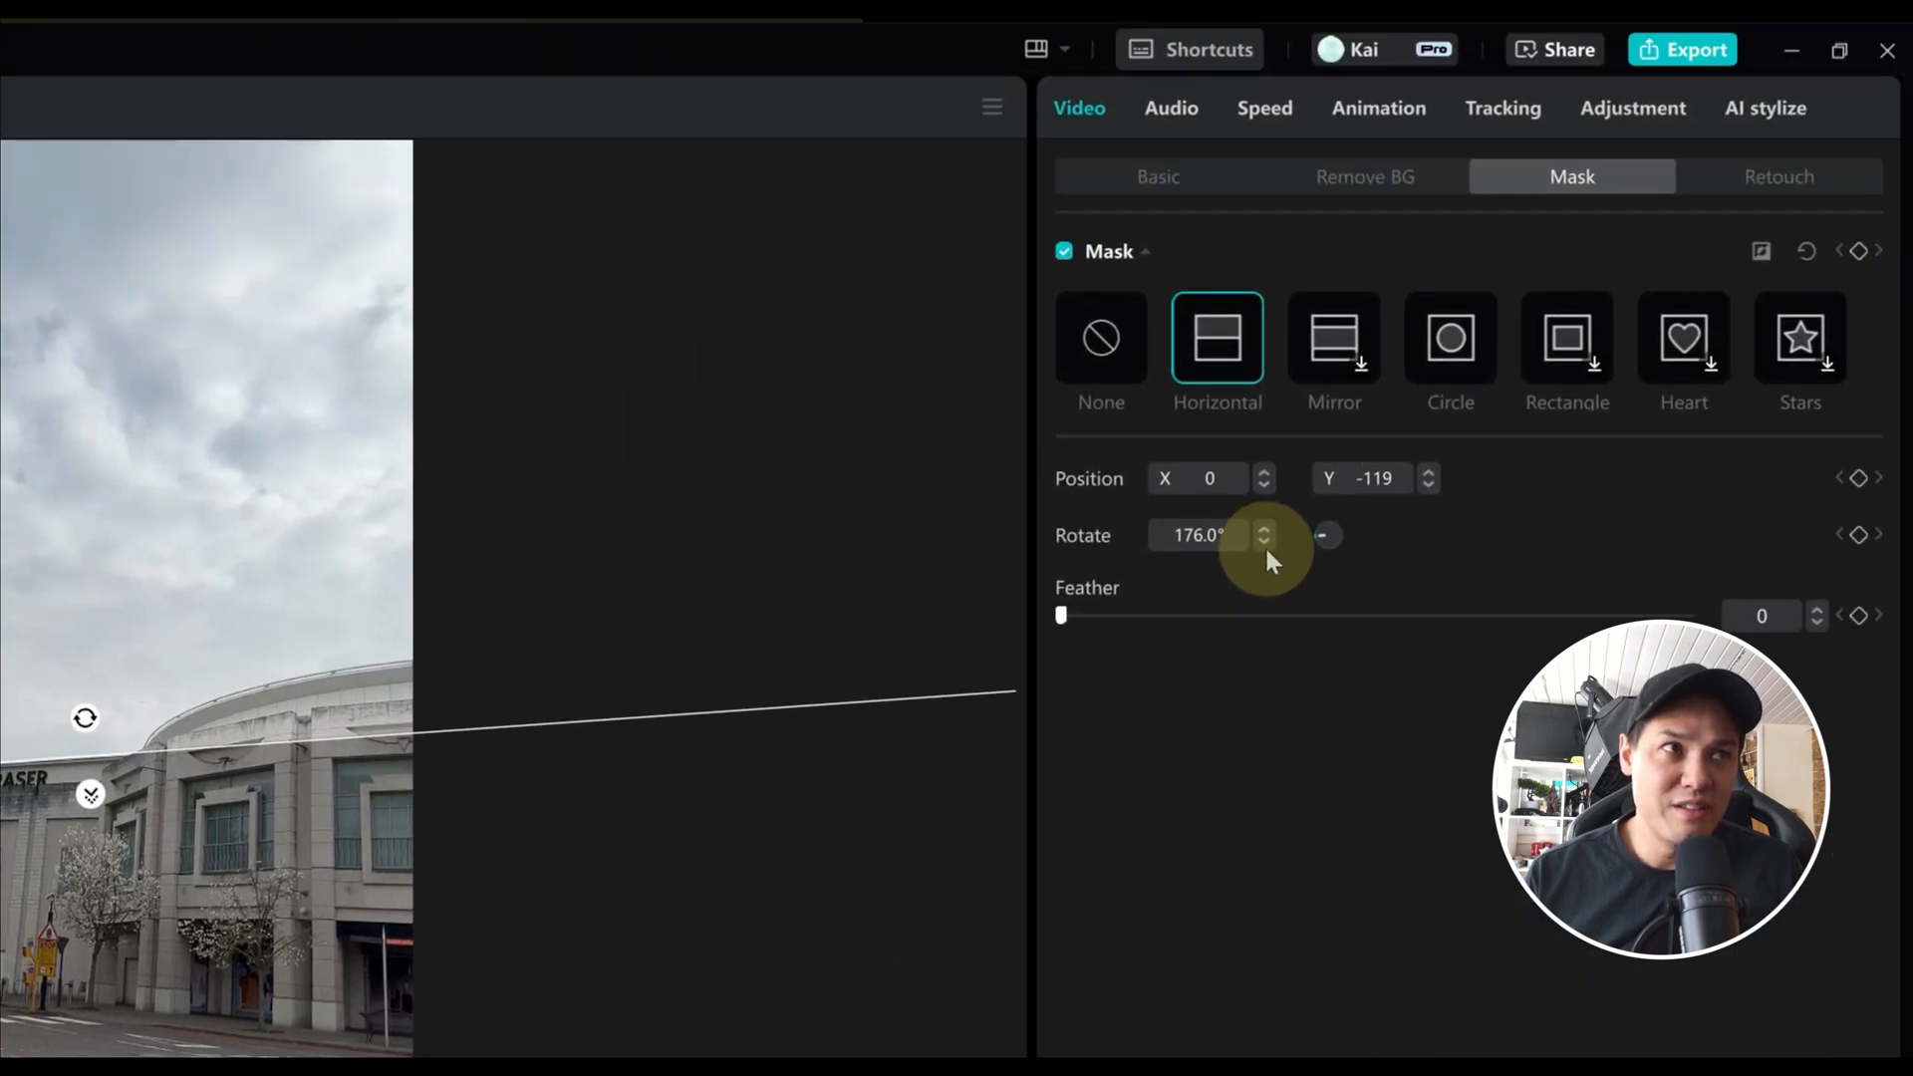
{"action": "left_click", "coordinate": [1265, 543]}
{"action": "left_click", "coordinate": [1265, 543]}
{"action": "left_click", "coordinate": [1267, 528]}
{"action": "left_click", "coordinate": [1268, 527]}
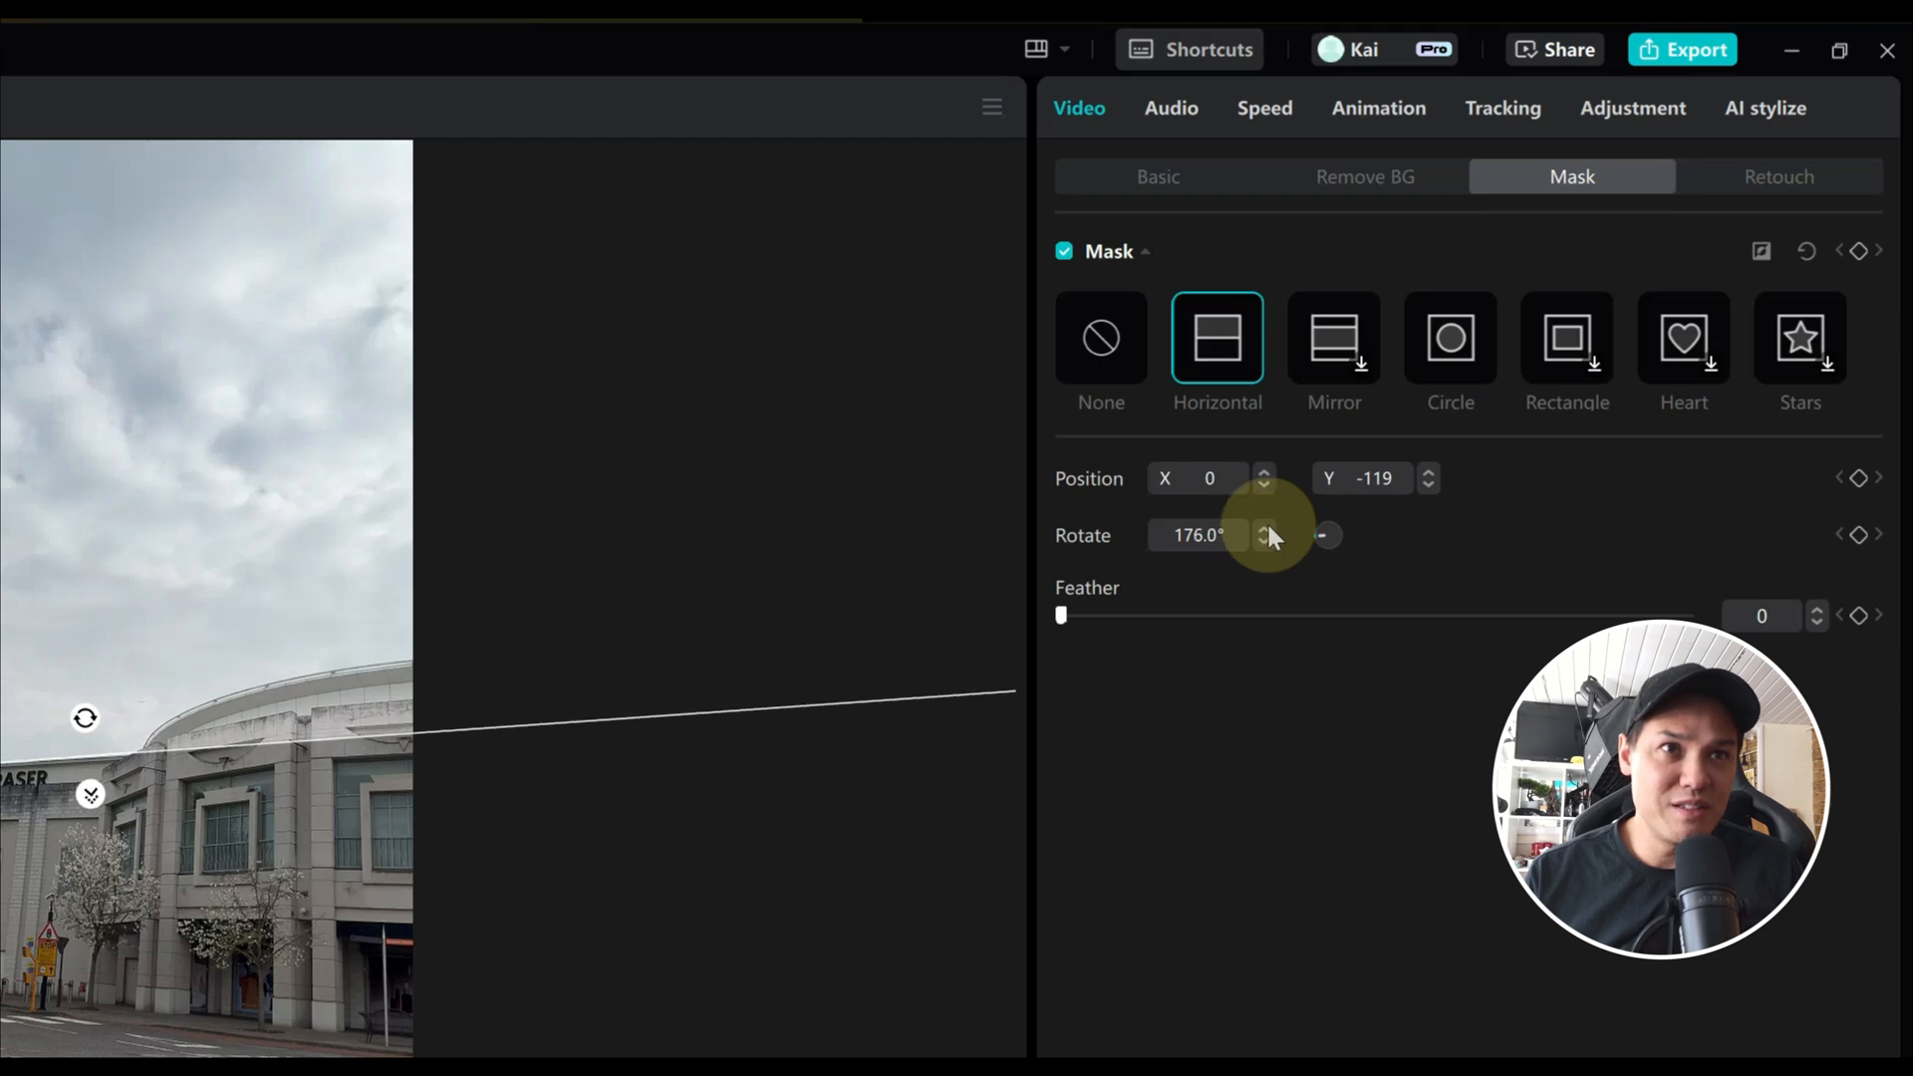
{"action": "left_click", "coordinate": [1267, 528]}
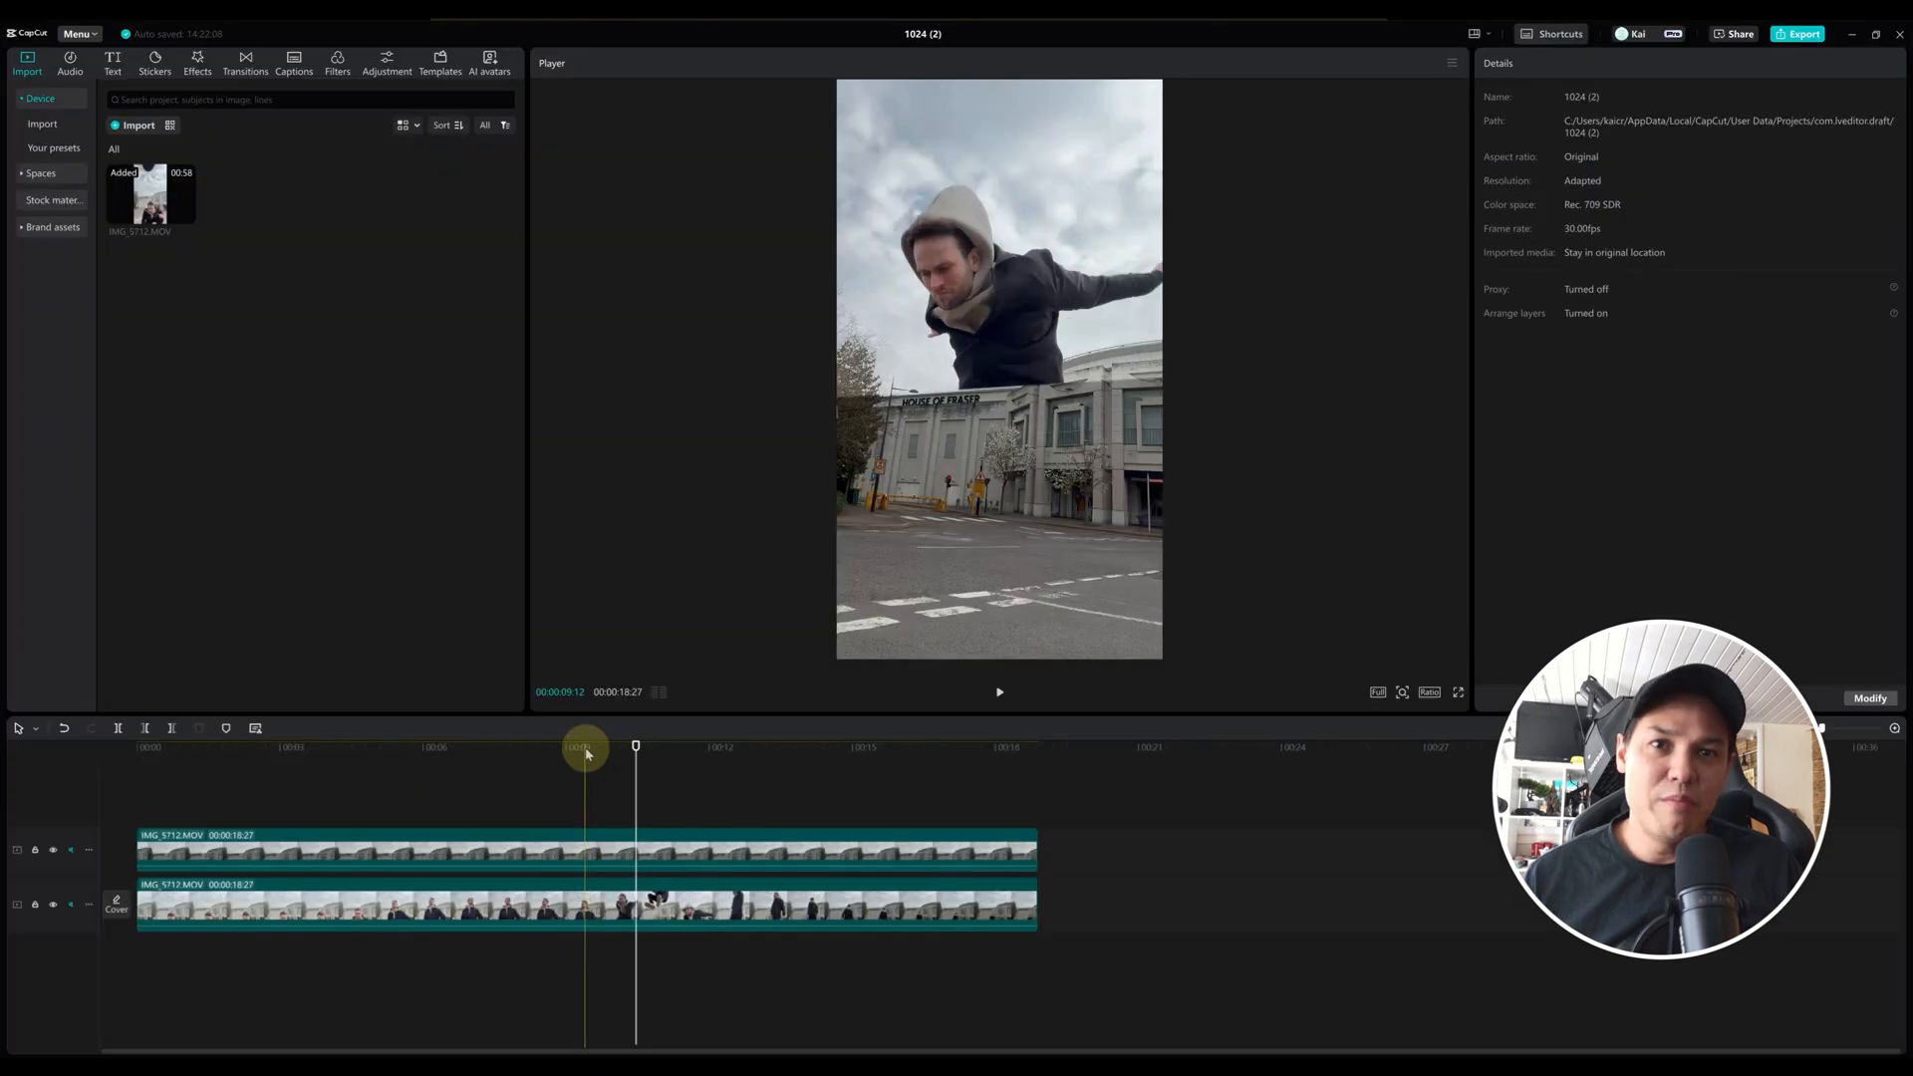
Step: Duplicate the masked overlay clip onto a new track above it and align the copy with the start of the timeline
{"action": "left_click_drag", "start_coordinate": [587, 750], "coordinate": [219, 767]}
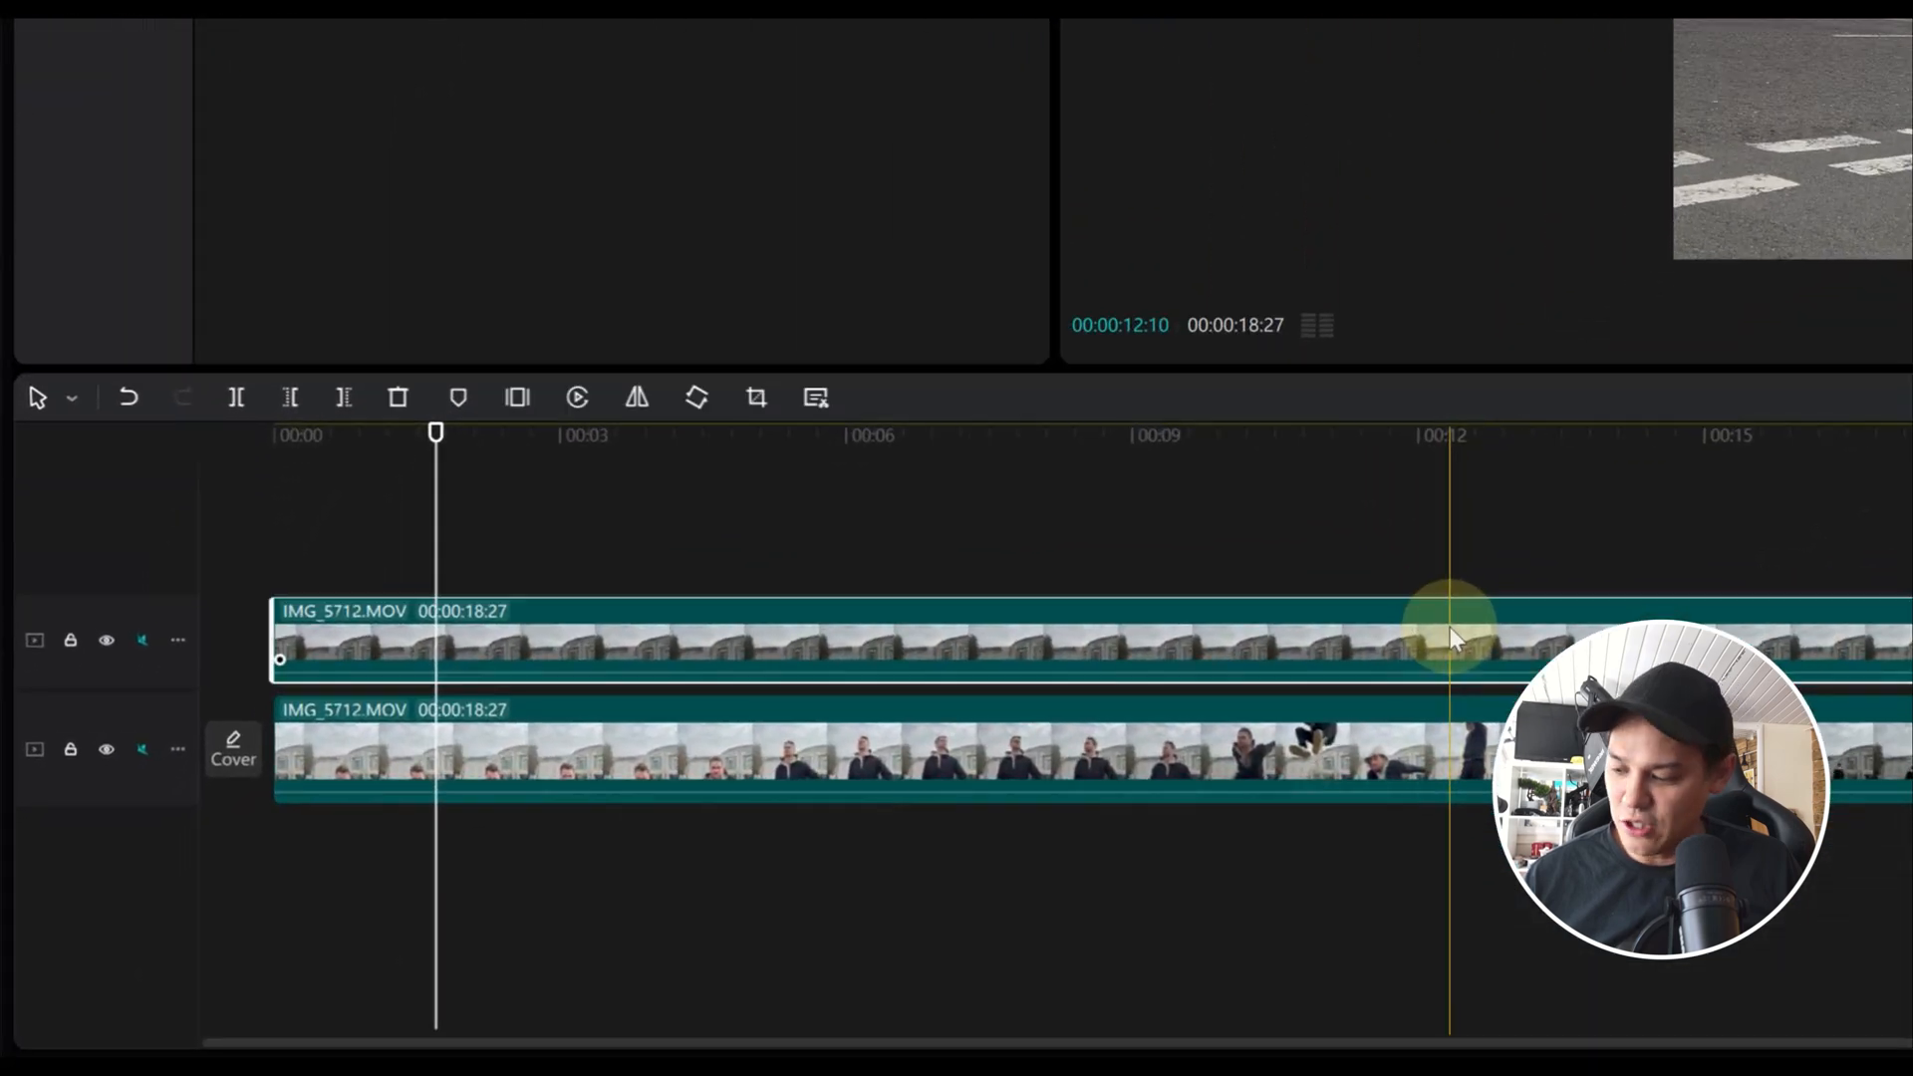
{"action": "key", "text": "ctrl+v"}
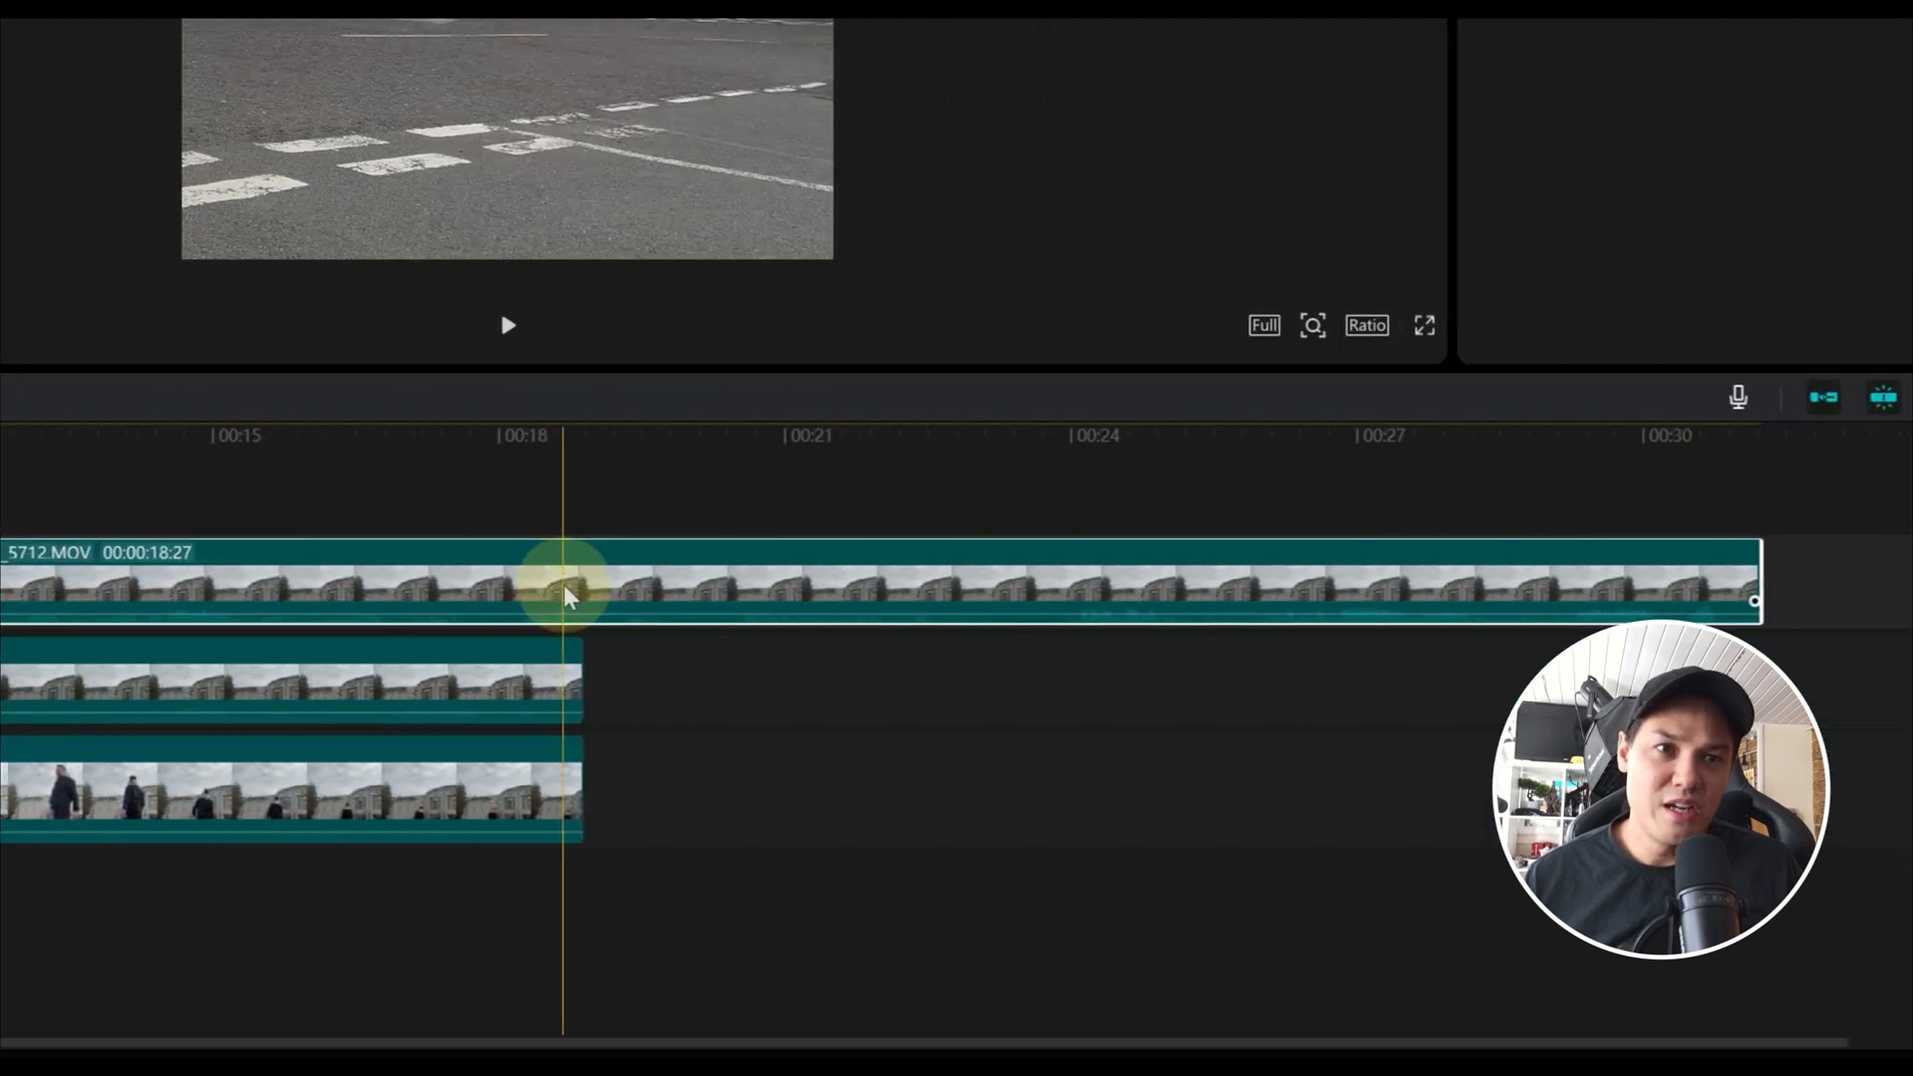
{"action": "left_click_drag", "start_coordinate": [558, 584], "coordinate": [757, 603]}
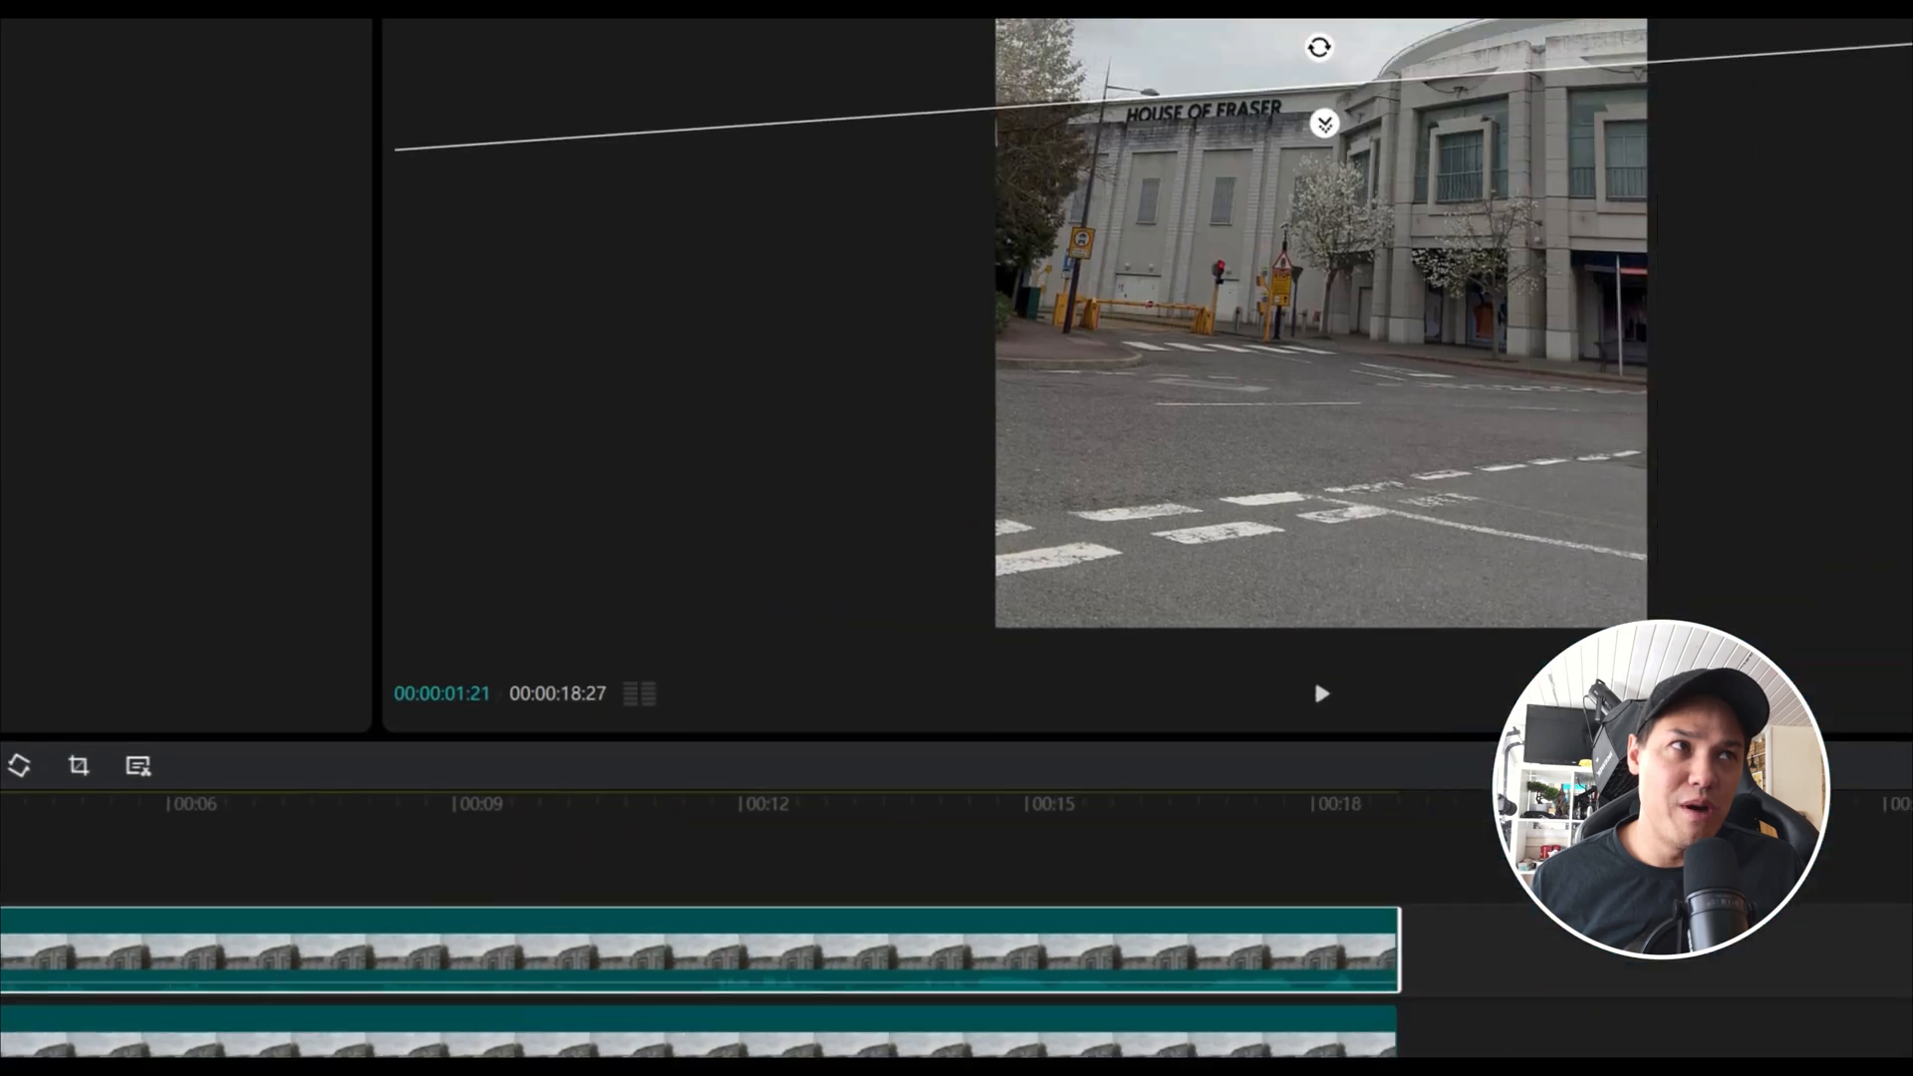
Step: Switch the top copy's mask to Circle and reshape it into a flat ellipse 1225 wide and 355 high
{"action": "left_click", "coordinate": [1721, 192]}
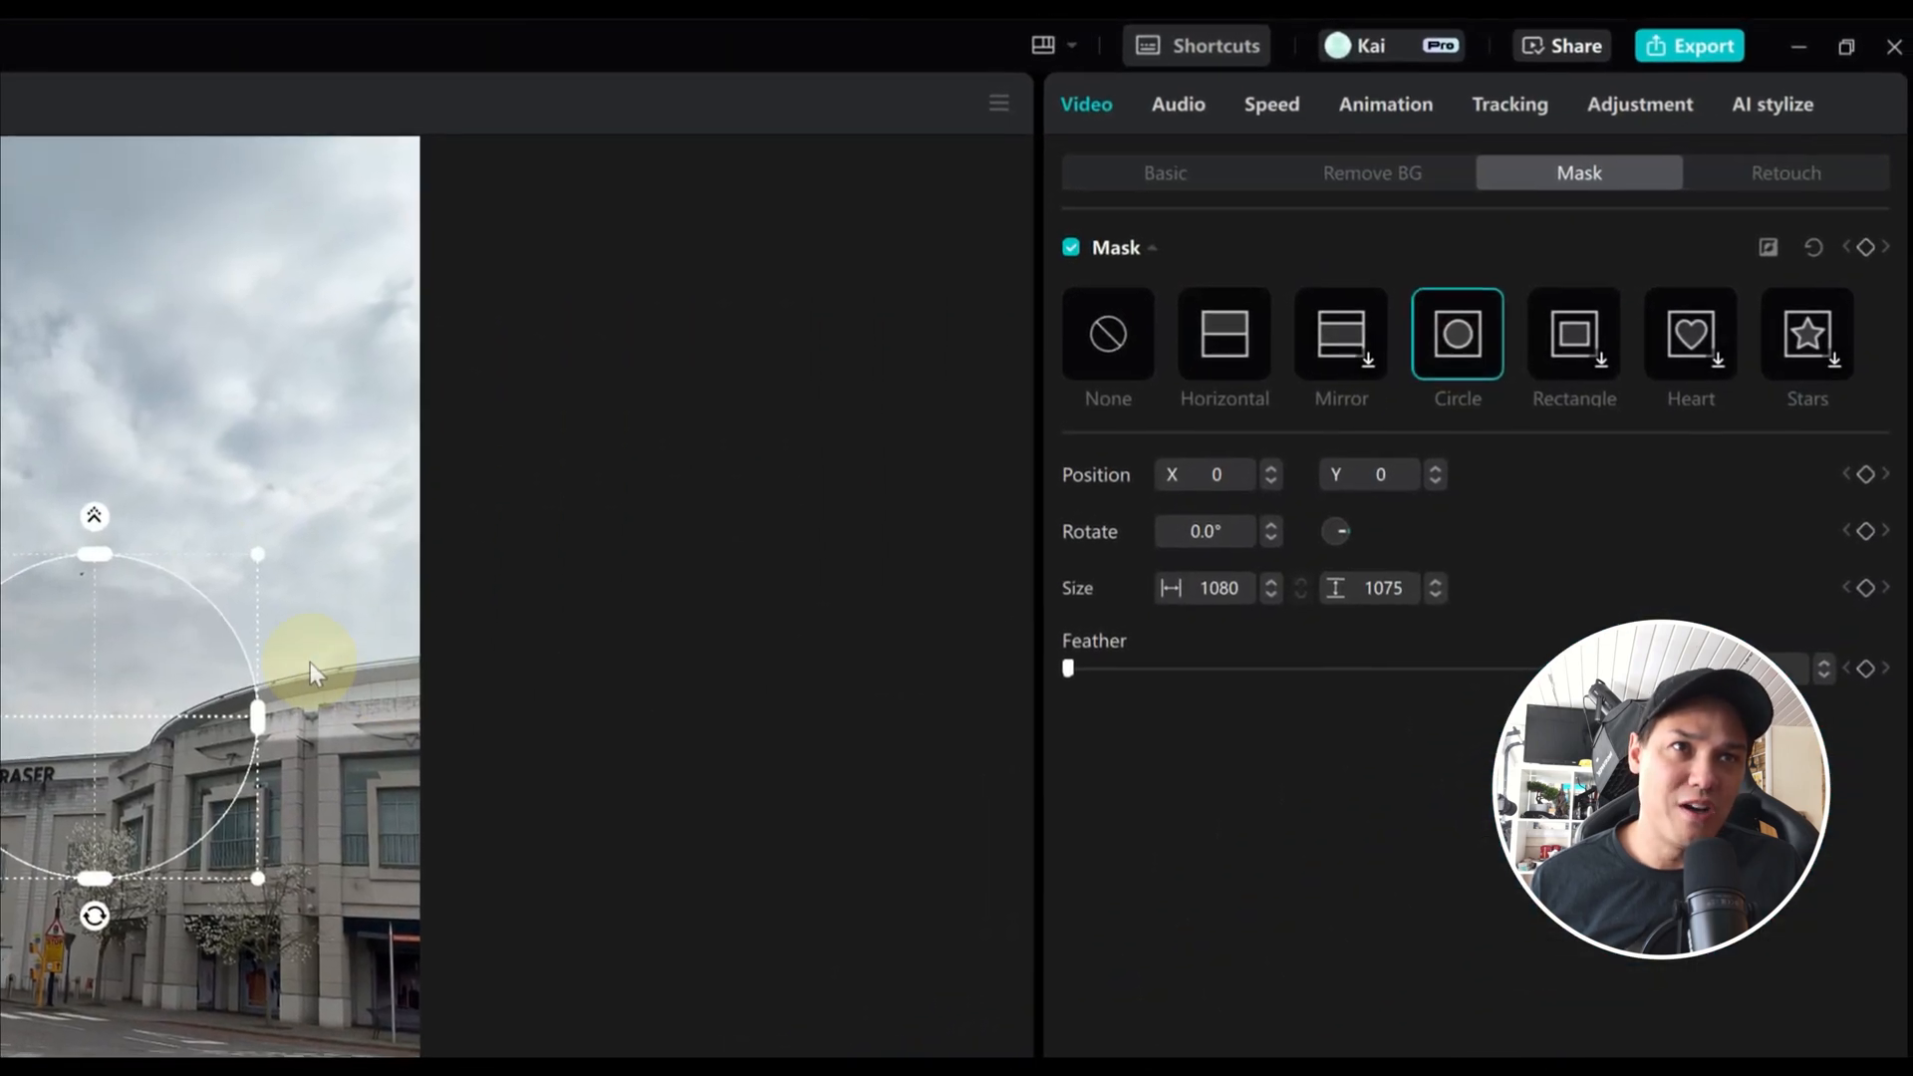
{"action": "left_click_drag", "start_coordinate": [107, 548], "coordinate": [106, 626]}
{"action": "left_click_drag", "start_coordinate": [375, 576], "coordinate": [373, 601]}
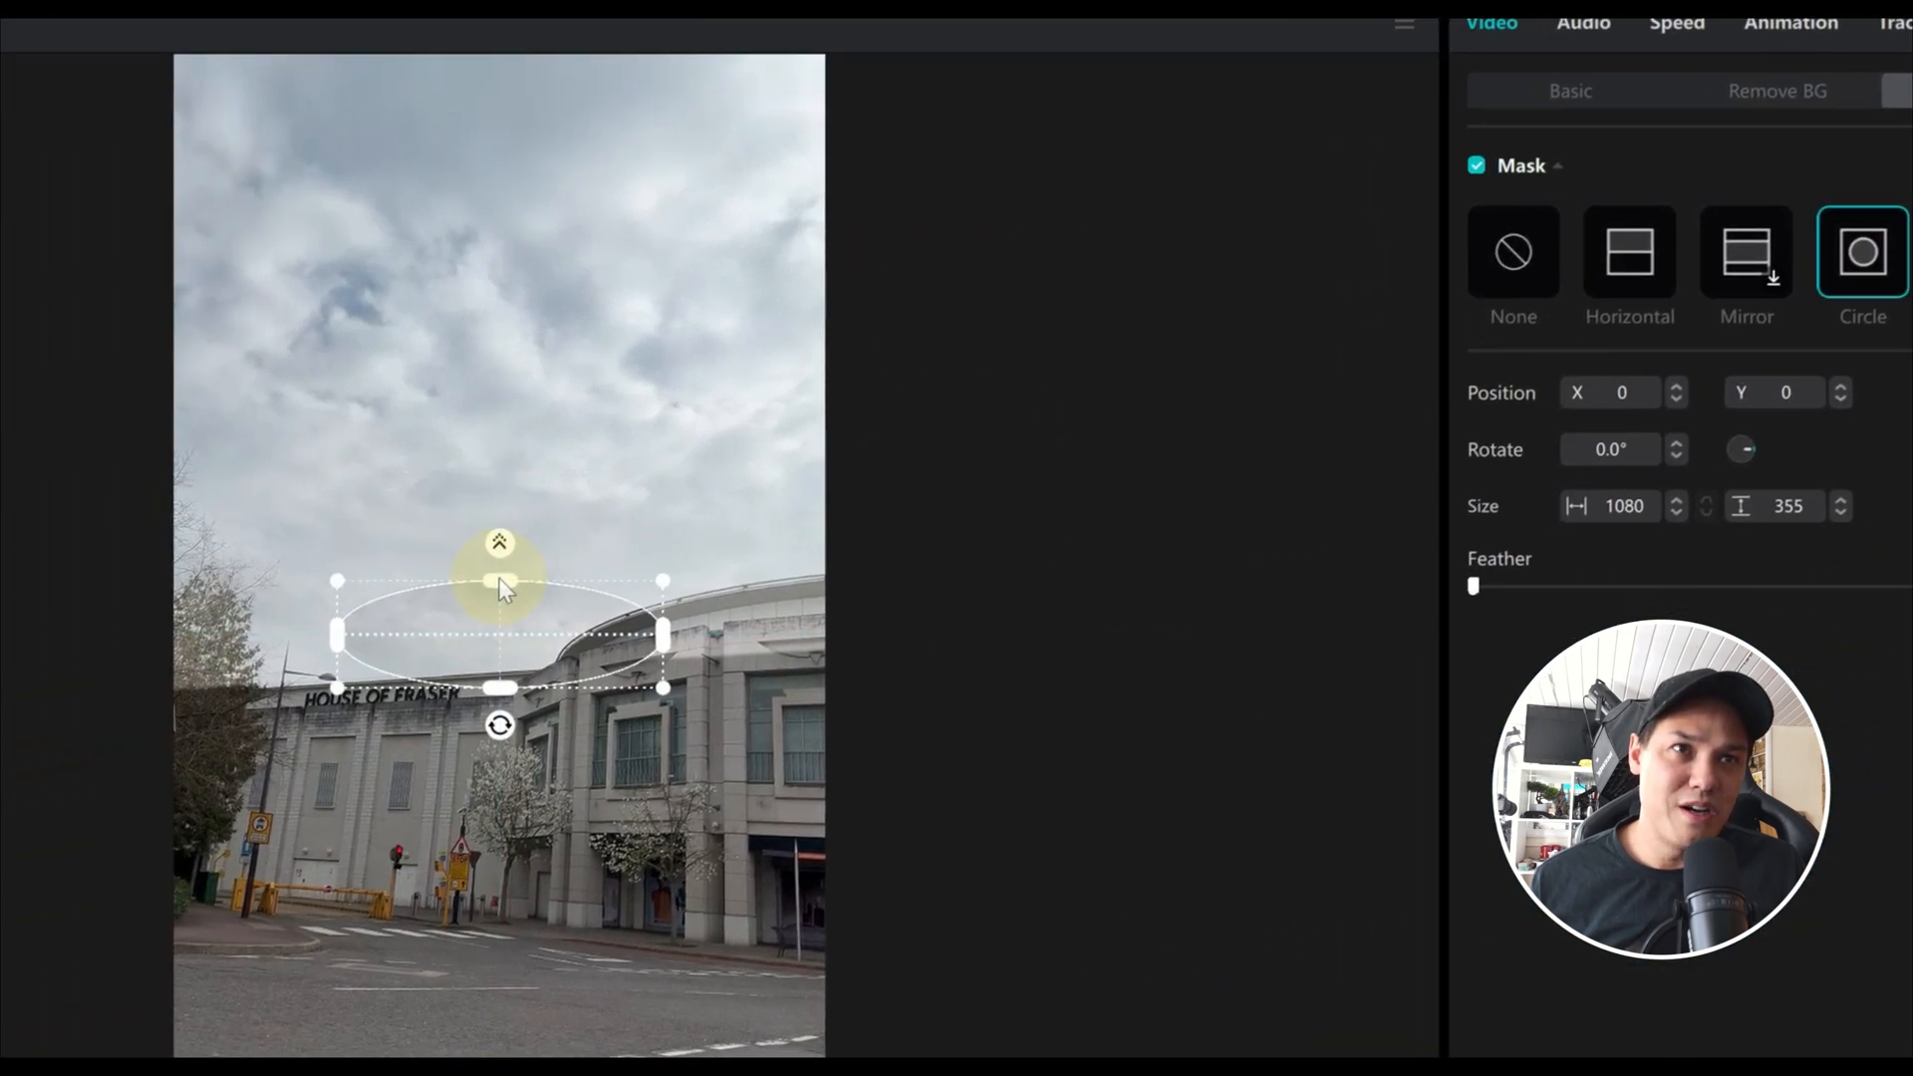
{"action": "left_click_drag", "start_coordinate": [537, 673], "coordinate": [562, 664]}
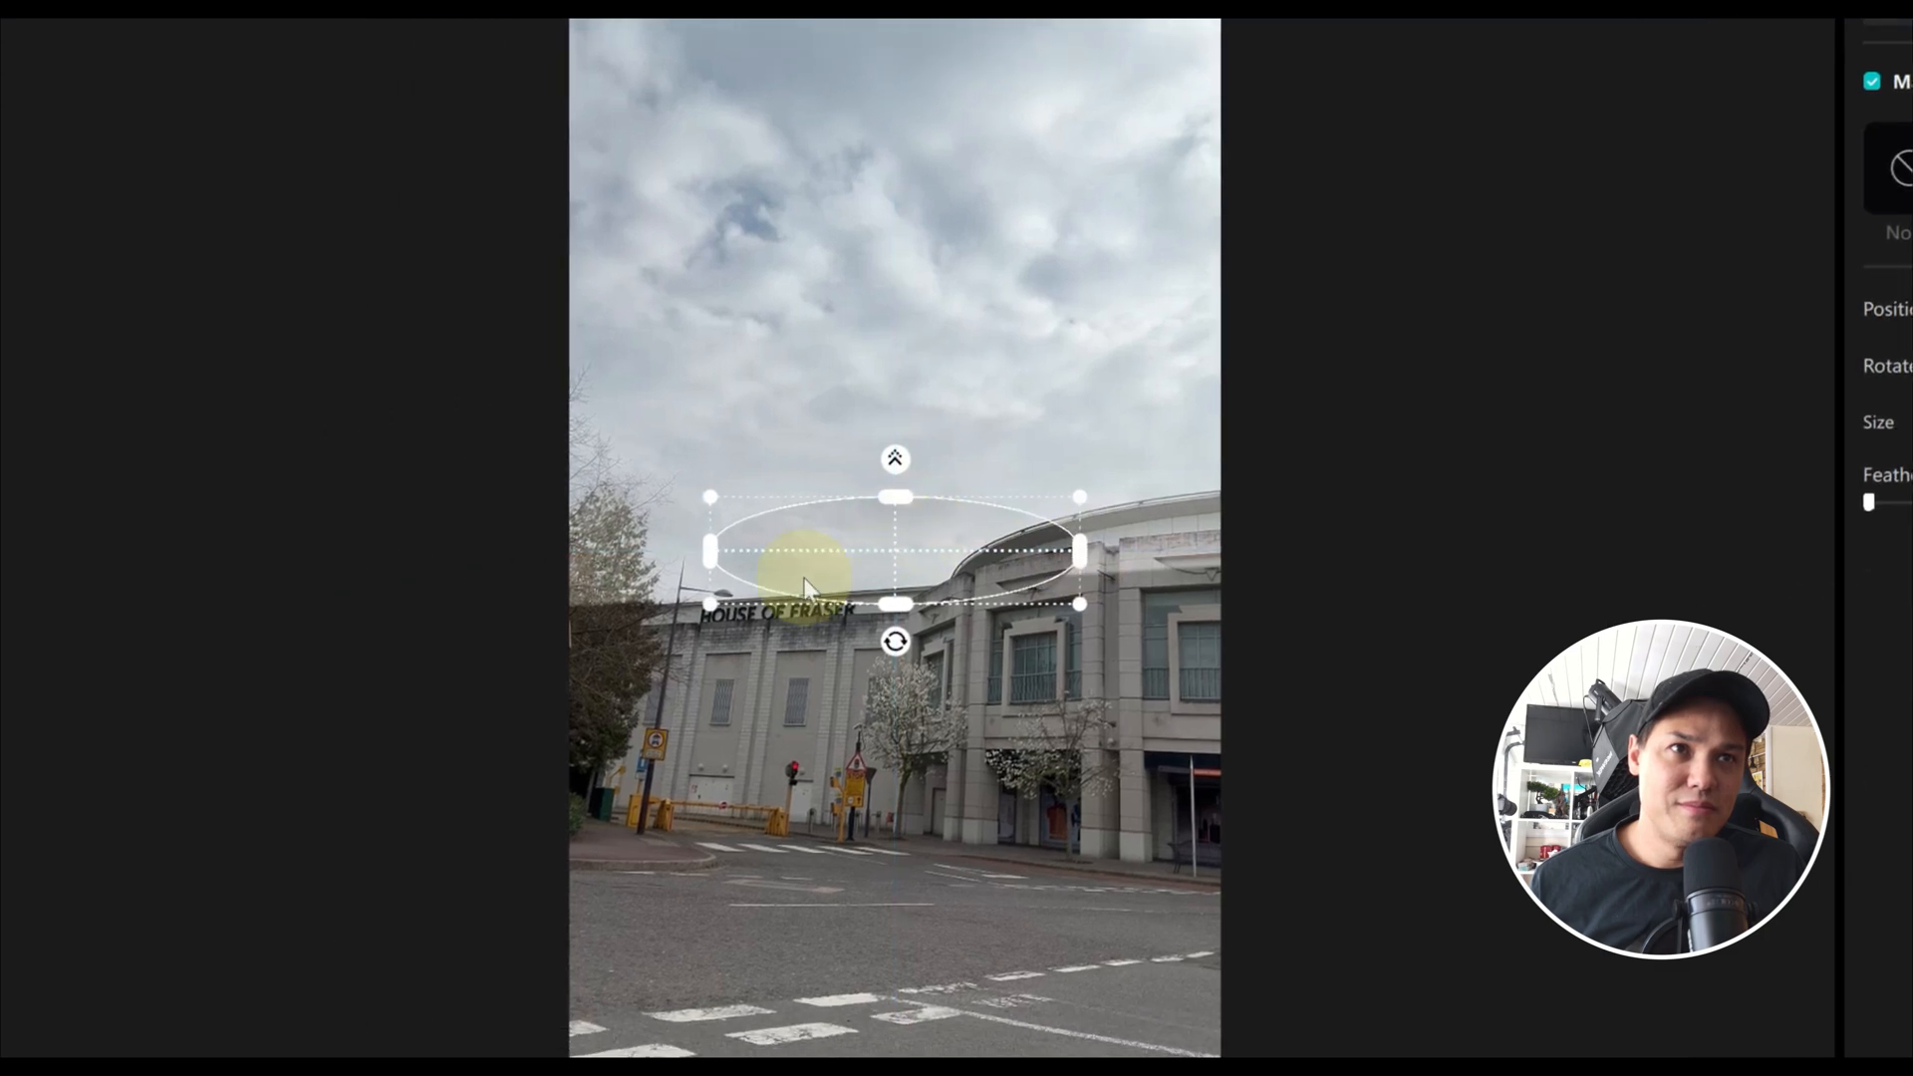
Step: Position the ellipse mask over the curved roof at X 789, Y -36 and rotate it to -7°
{"action": "left_click_drag", "start_coordinate": [705, 601], "coordinate": [972, 618]}
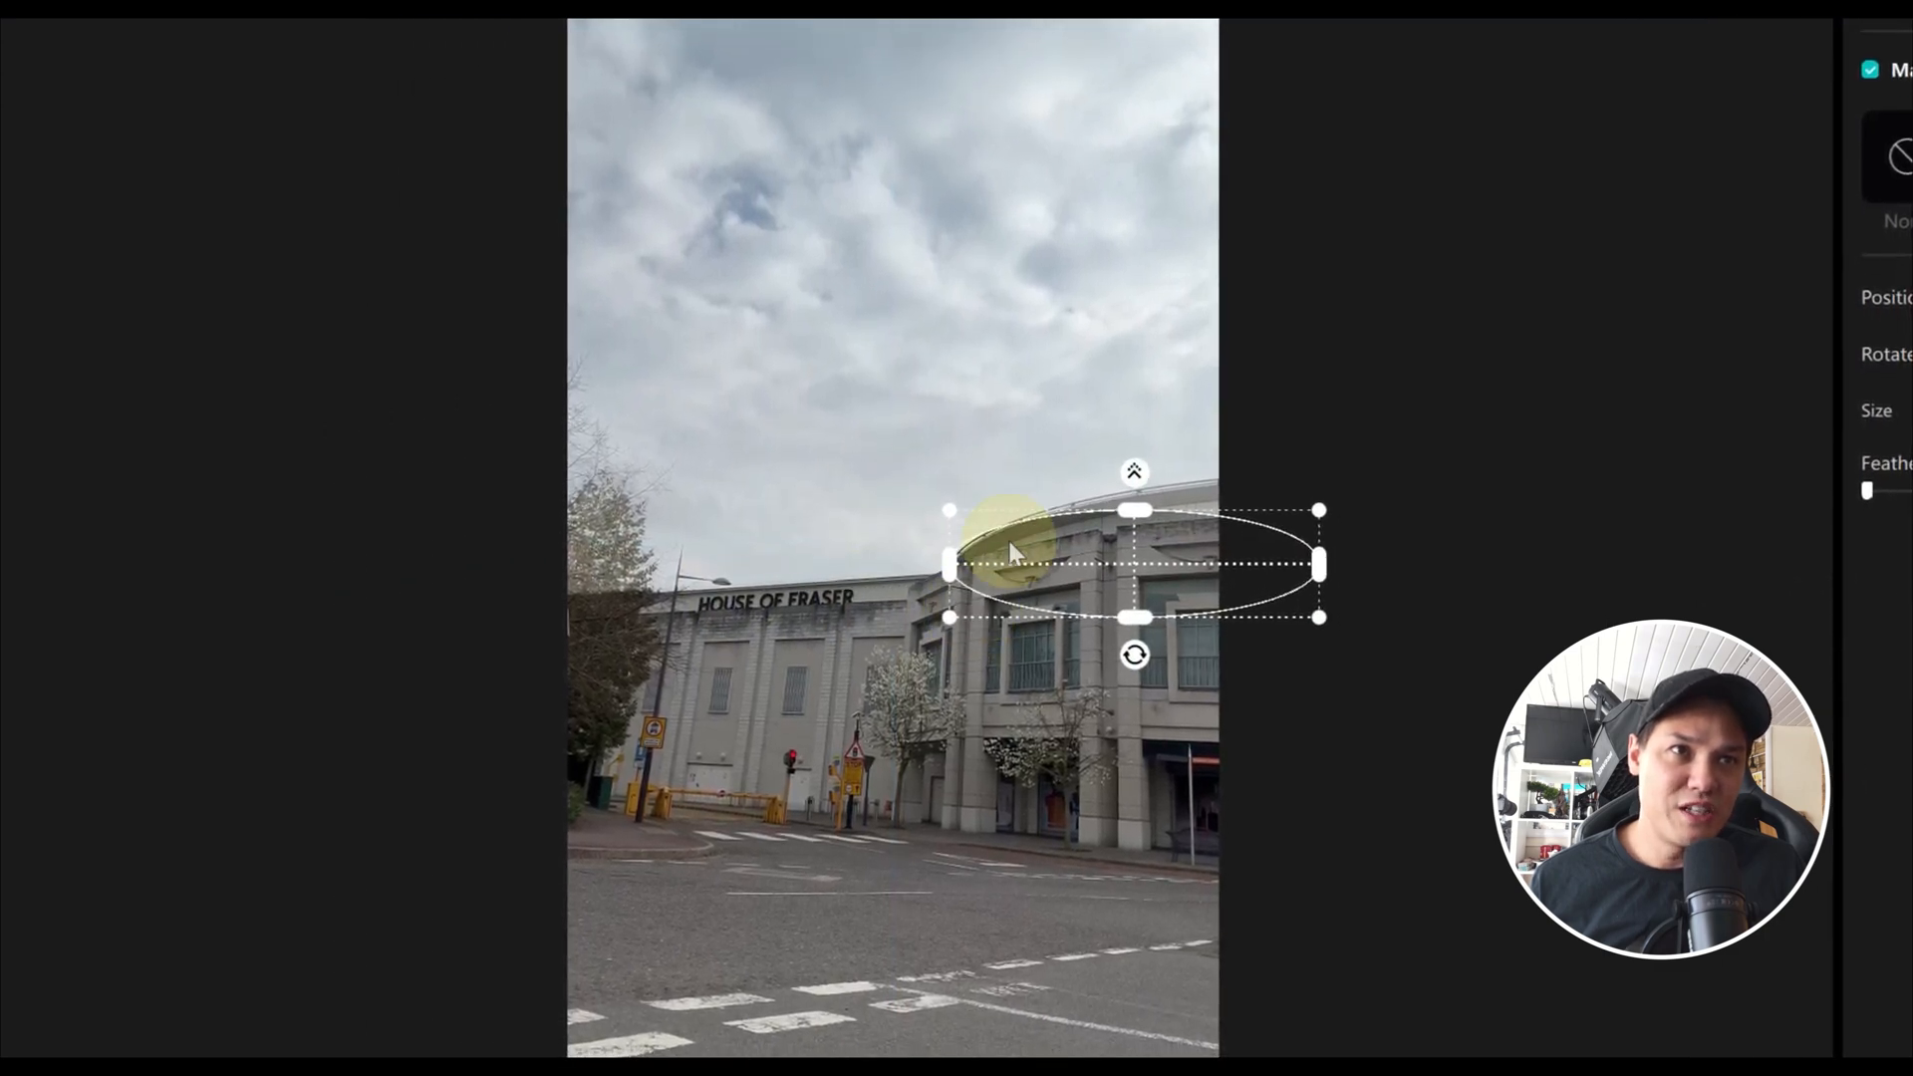
{"action": "left_click_drag", "start_coordinate": [1134, 655], "coordinate": [1142, 656]}
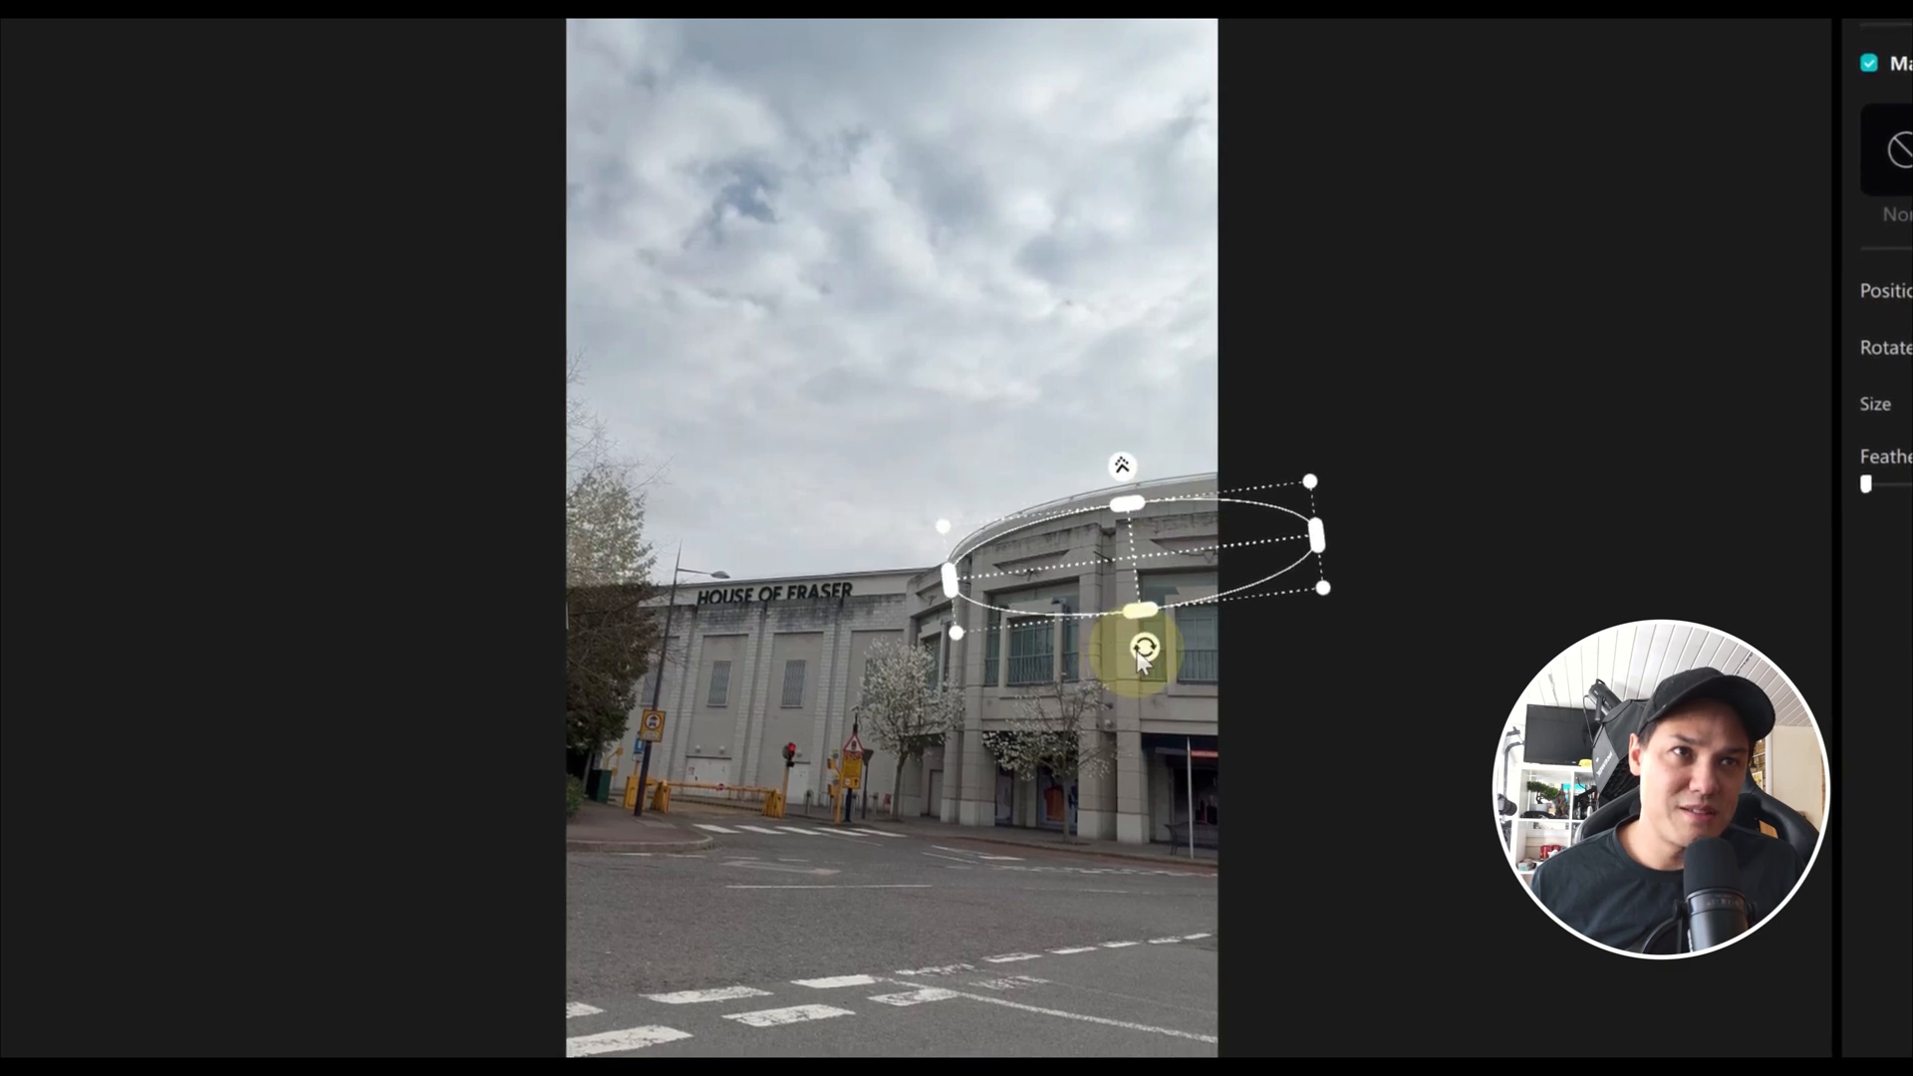
{"action": "left_click_drag", "start_coordinate": [1070, 600], "coordinate": [1065, 586]}
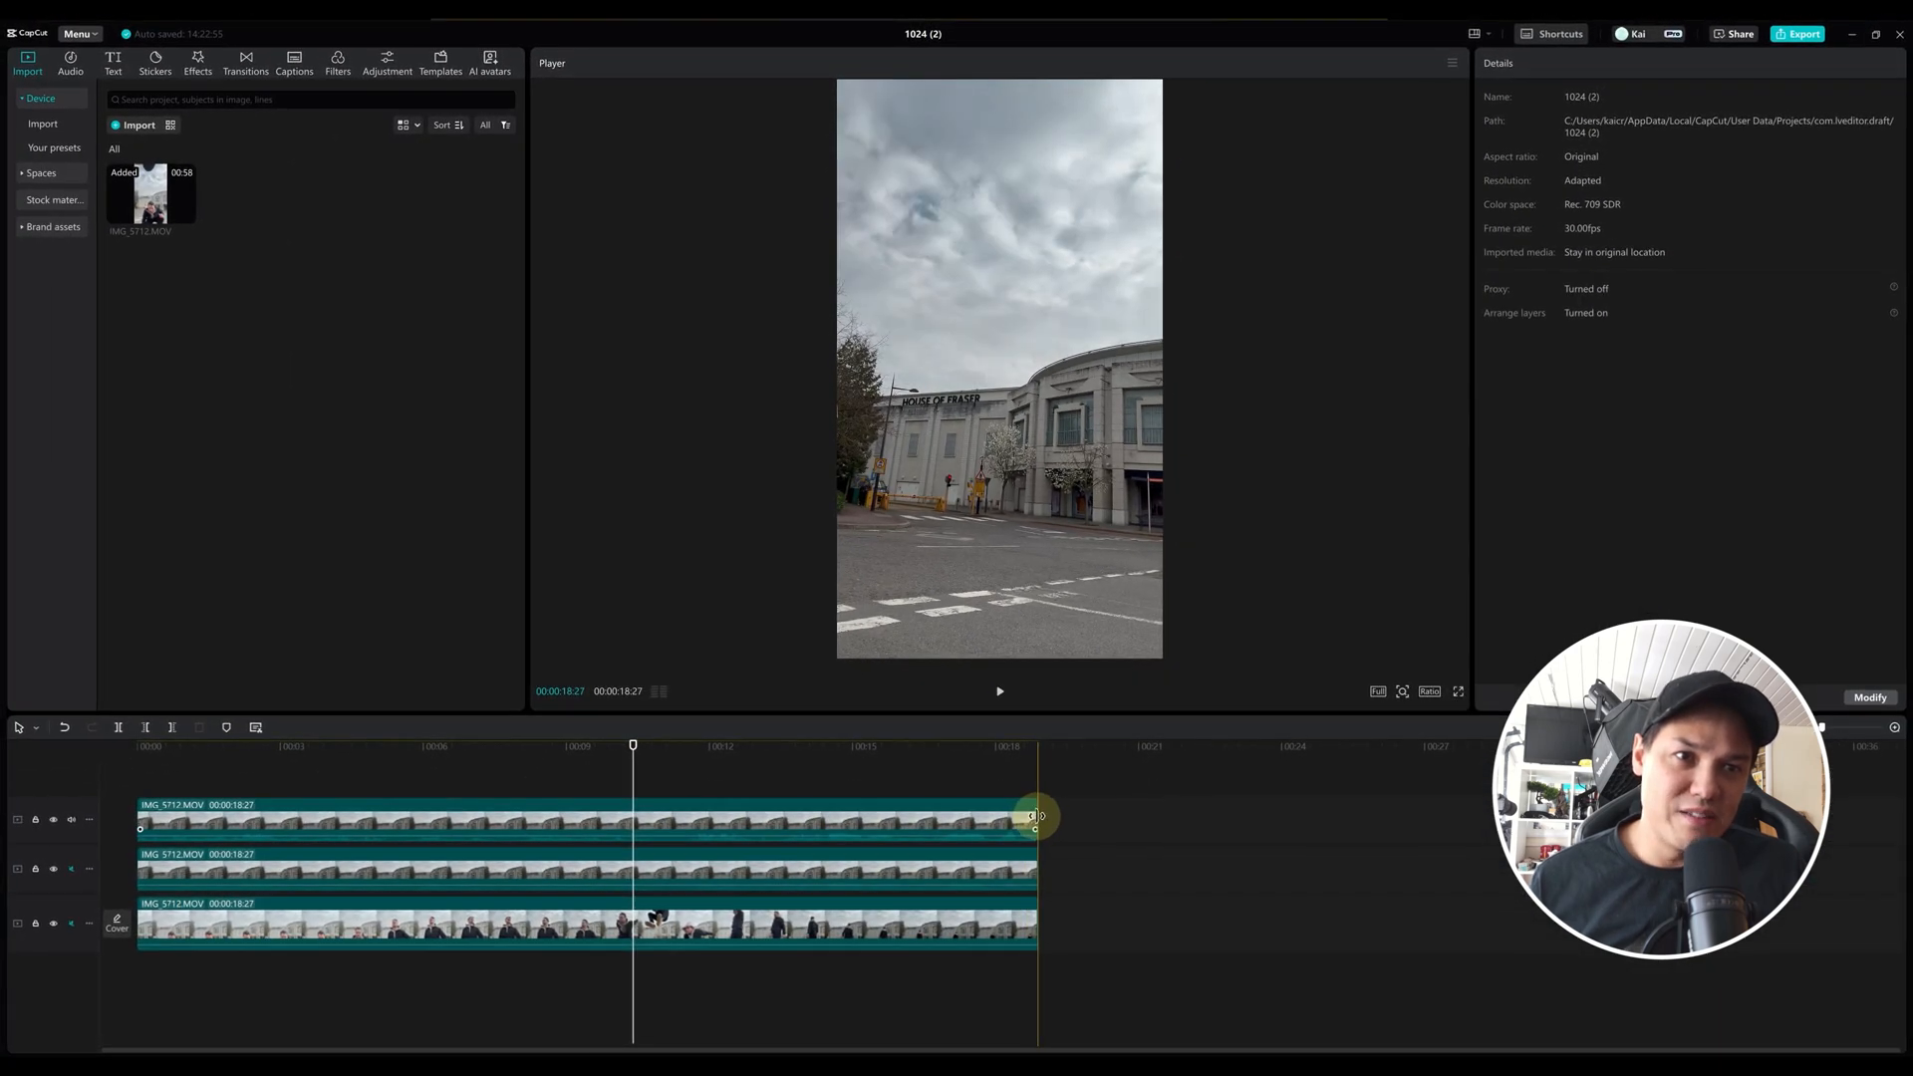
Step: Trim the end of the circle-masked top clip to the playhead at 00:00:10:12
{"action": "left_click_drag", "start_coordinate": [1036, 816], "coordinate": [936, 819]}
{"action": "left_click_drag", "start_coordinate": [646, 820], "coordinate": [633, 817]}
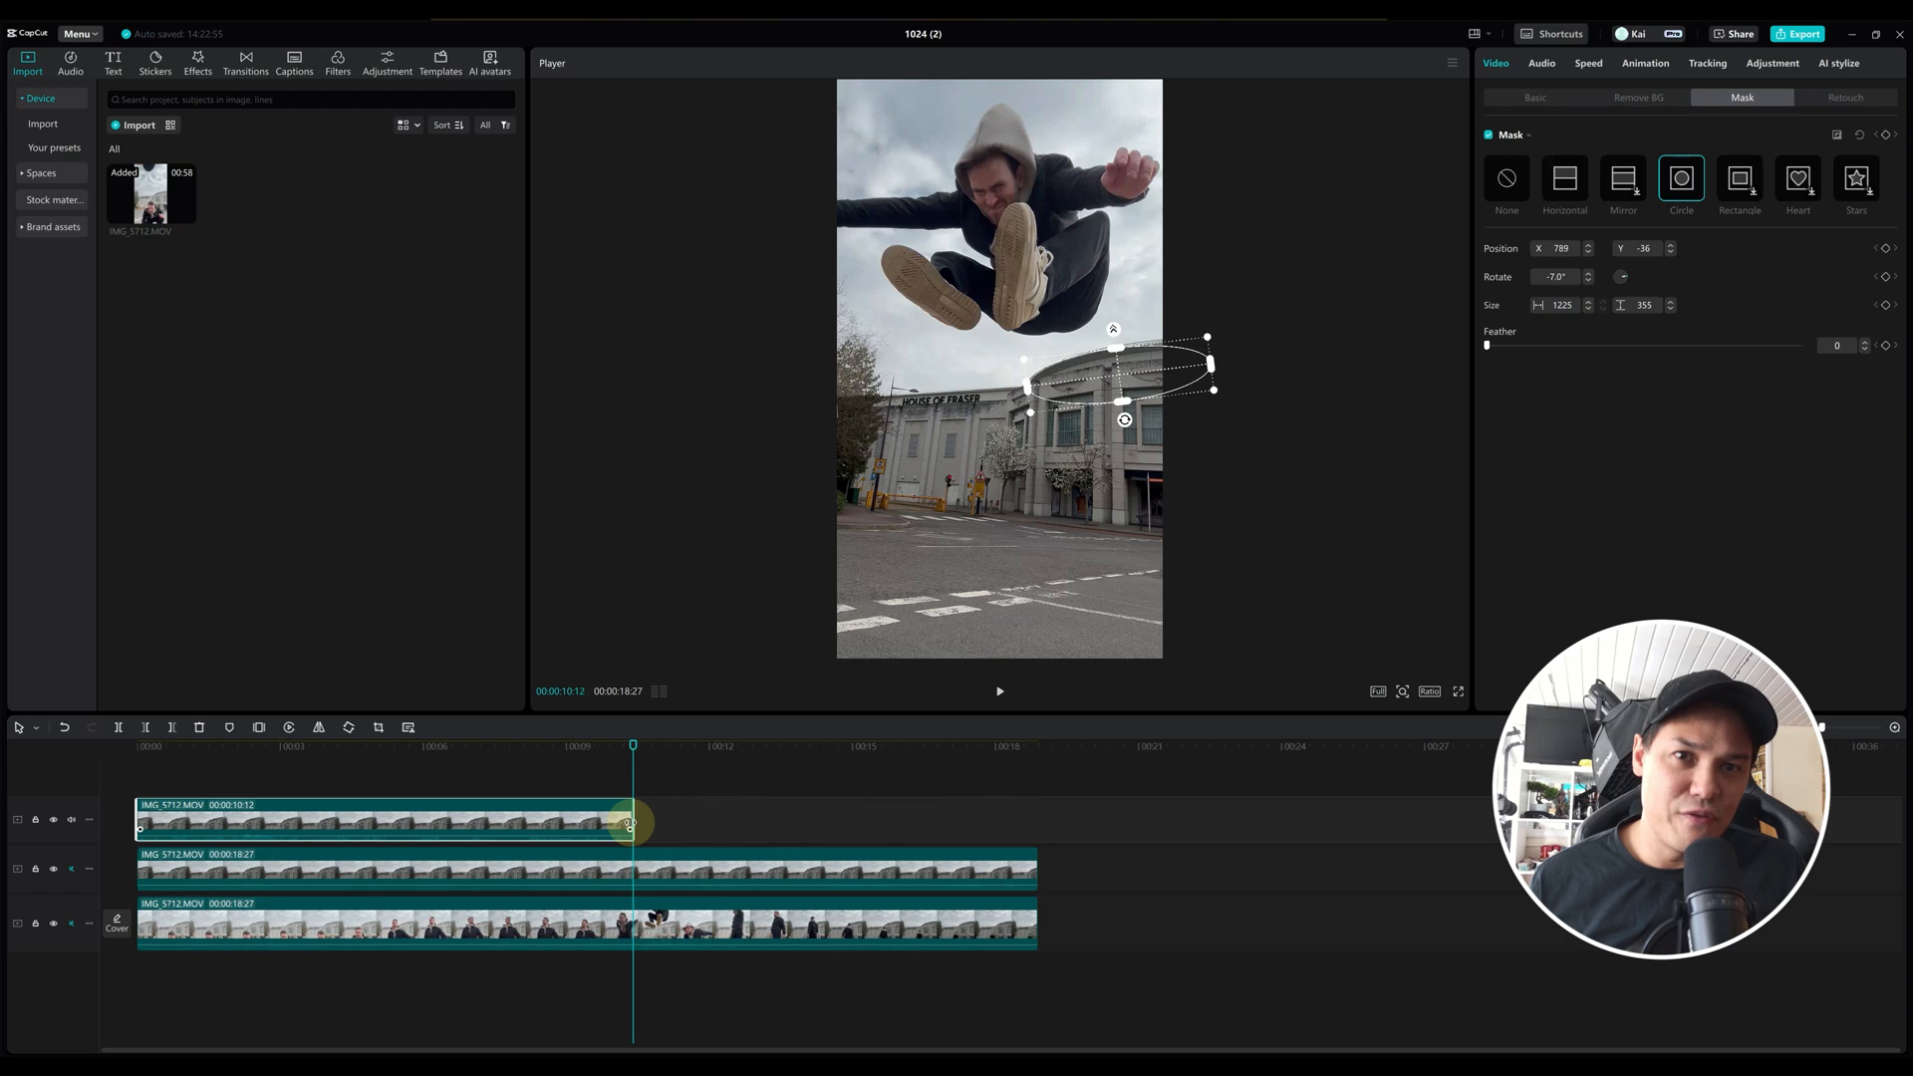
Step: Trim the end of the horizontally masked overlay clip to 00:00:10:12, level with the circle-masked clip, and scrub across the cut
{"action": "left_click_drag", "start_coordinate": [1036, 862], "coordinate": [632, 862]}
{"action": "left_click_drag", "start_coordinate": [619, 735], "coordinate": [656, 749]}
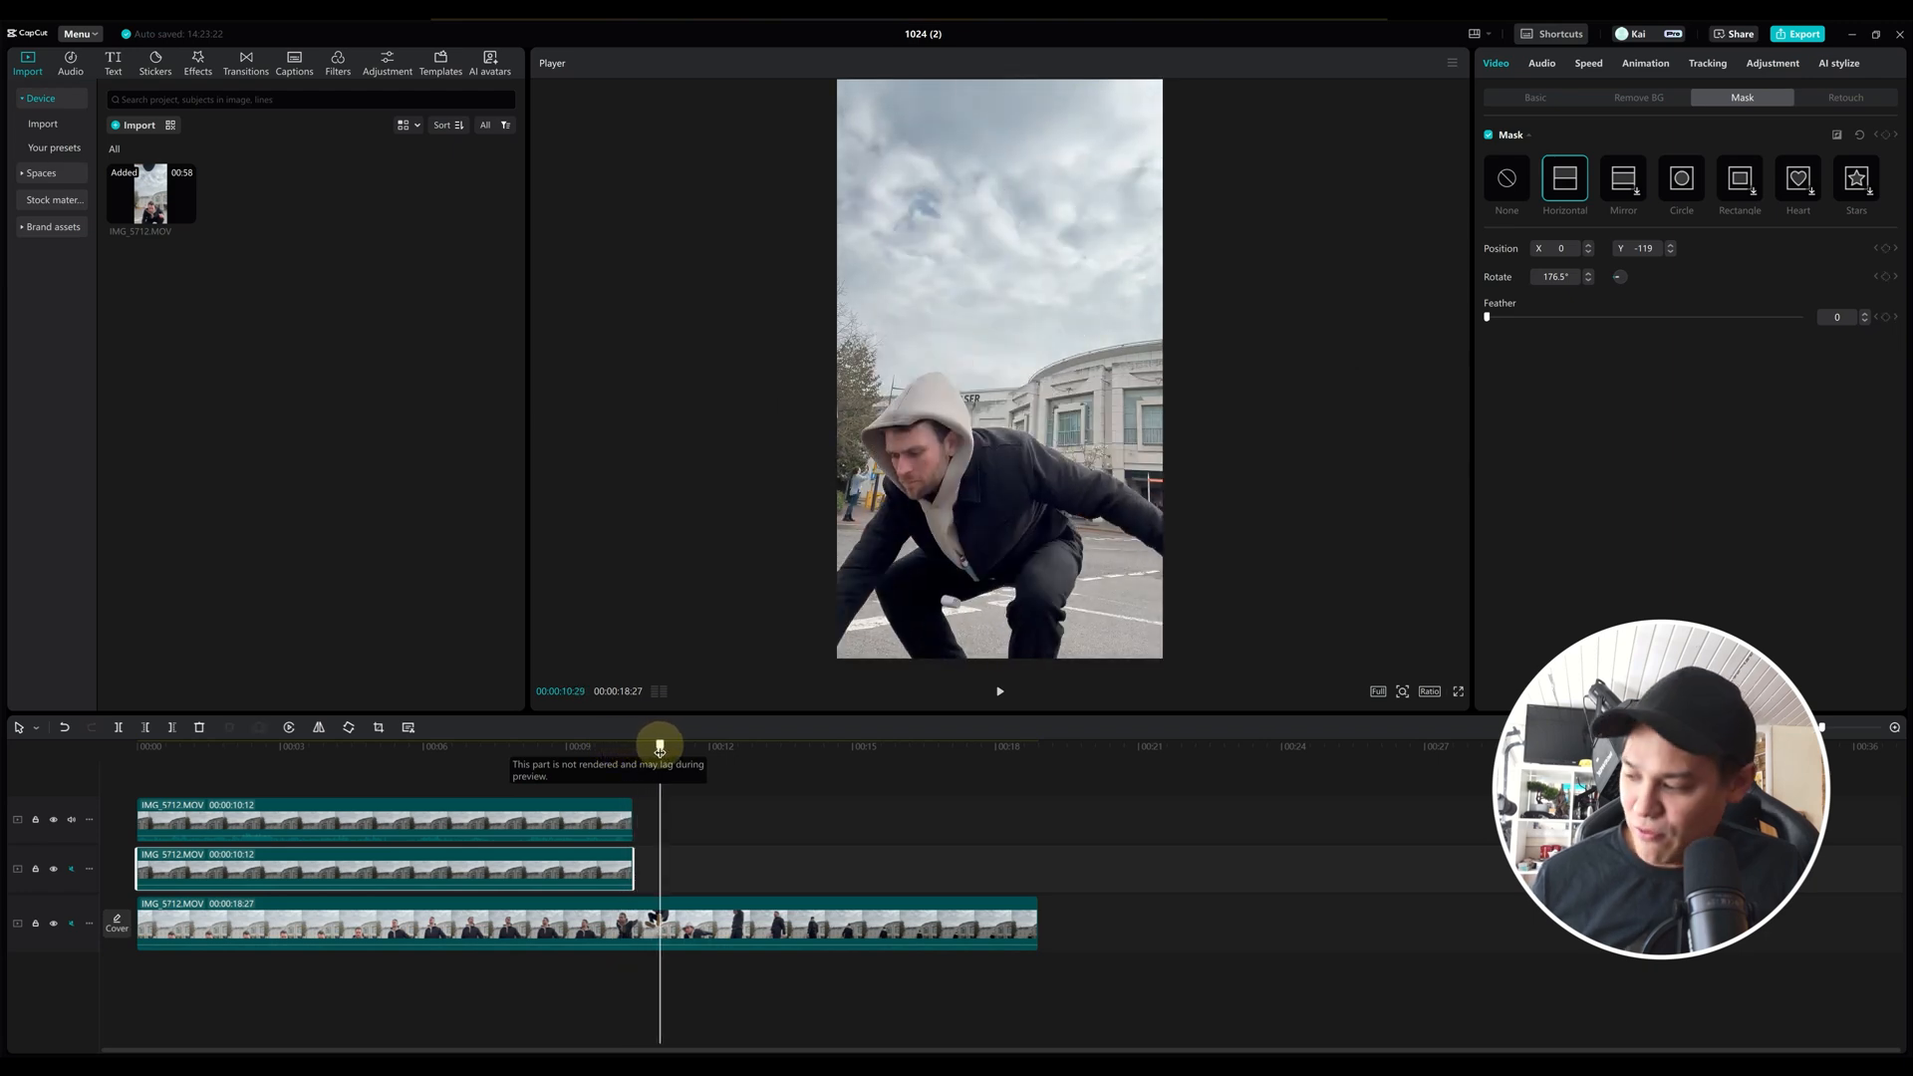
{"action": "left_click_drag", "start_coordinate": [660, 750], "coordinate": [605, 754]}
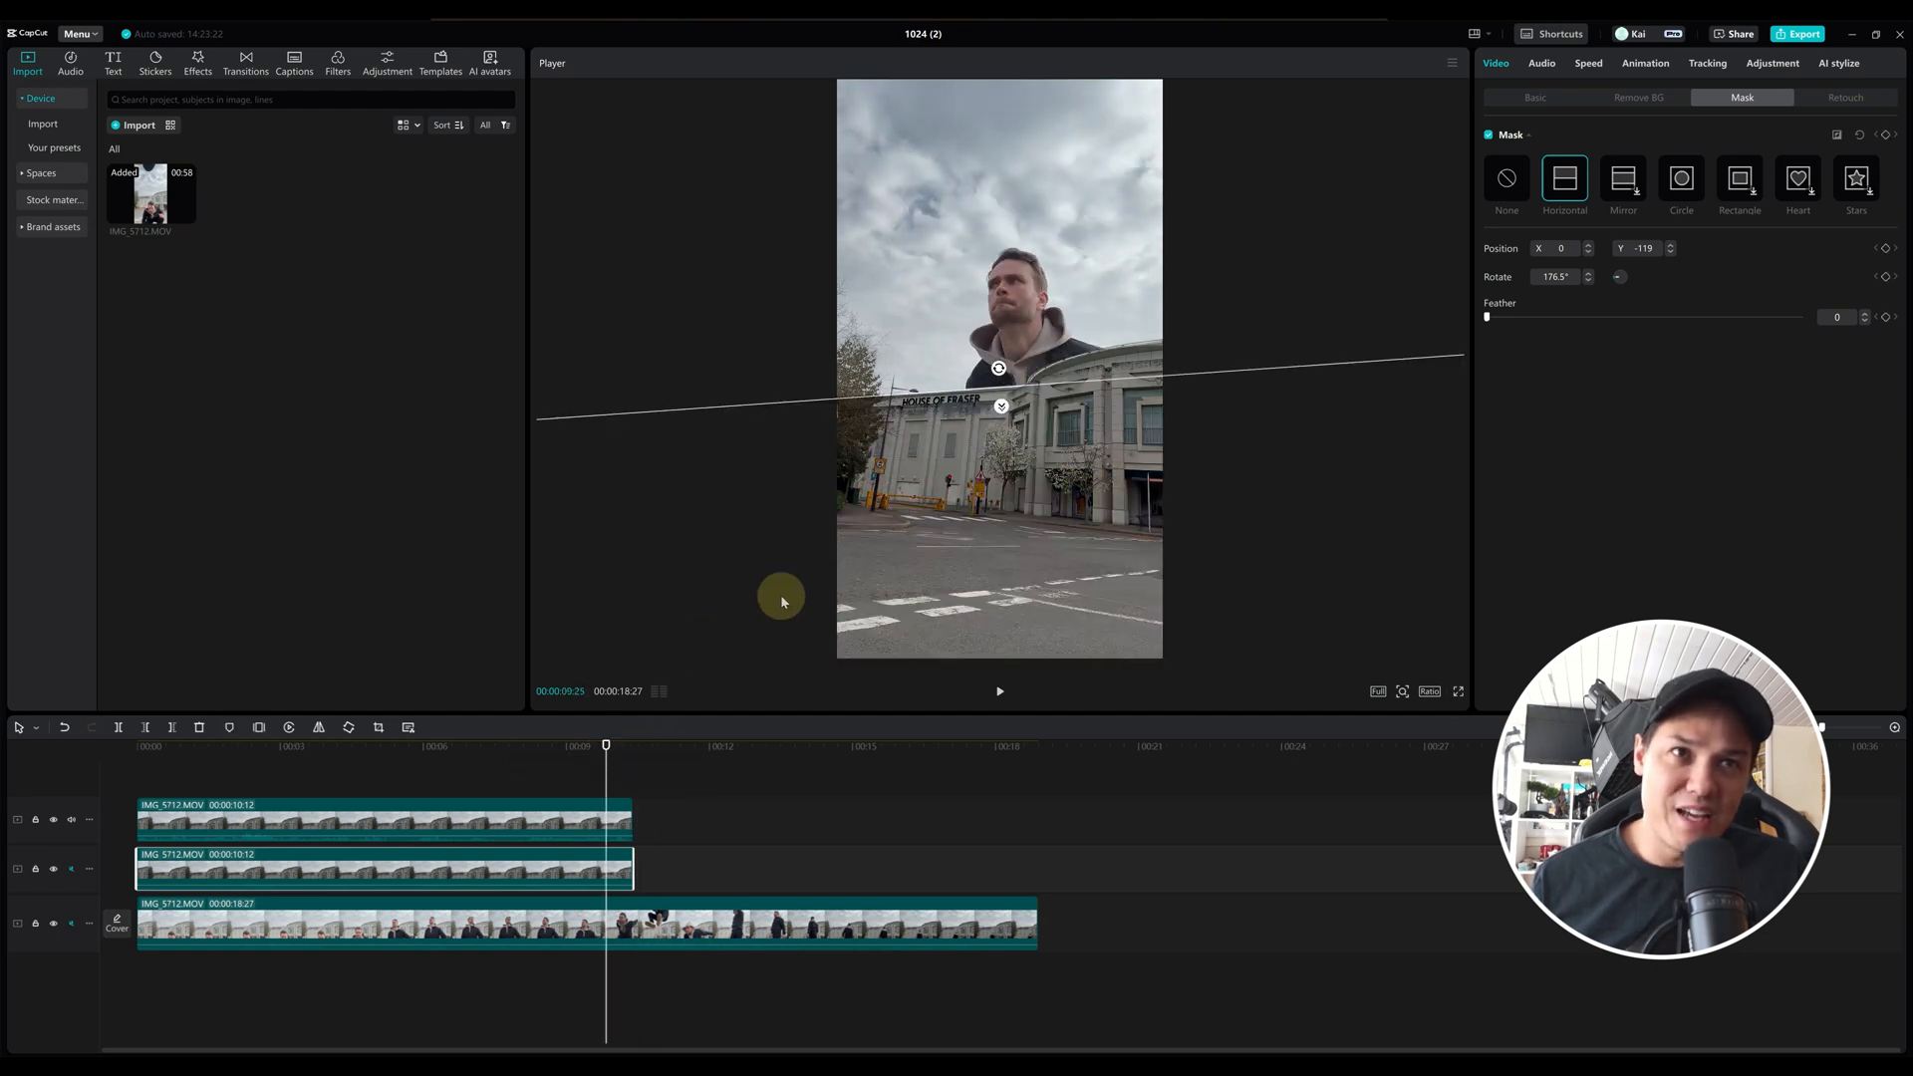
{"action": "mouse_move", "coordinate": [606, 745]}
{"action": "left_mouse_down"}
{"action": "mouse_move", "coordinate": [534, 745]}
{"action": "mouse_move", "coordinate": [662, 746]}
{"action": "mouse_move", "coordinate": [570, 764]}
{"action": "mouse_move", "coordinate": [603, 765]}
{"action": "left_mouse_up"}
Step: Set the Exposure to 25 on both masked overlay clips, first the circle-masked one and then the horizontally masked one
{"action": "left_click", "coordinate": [545, 814]}
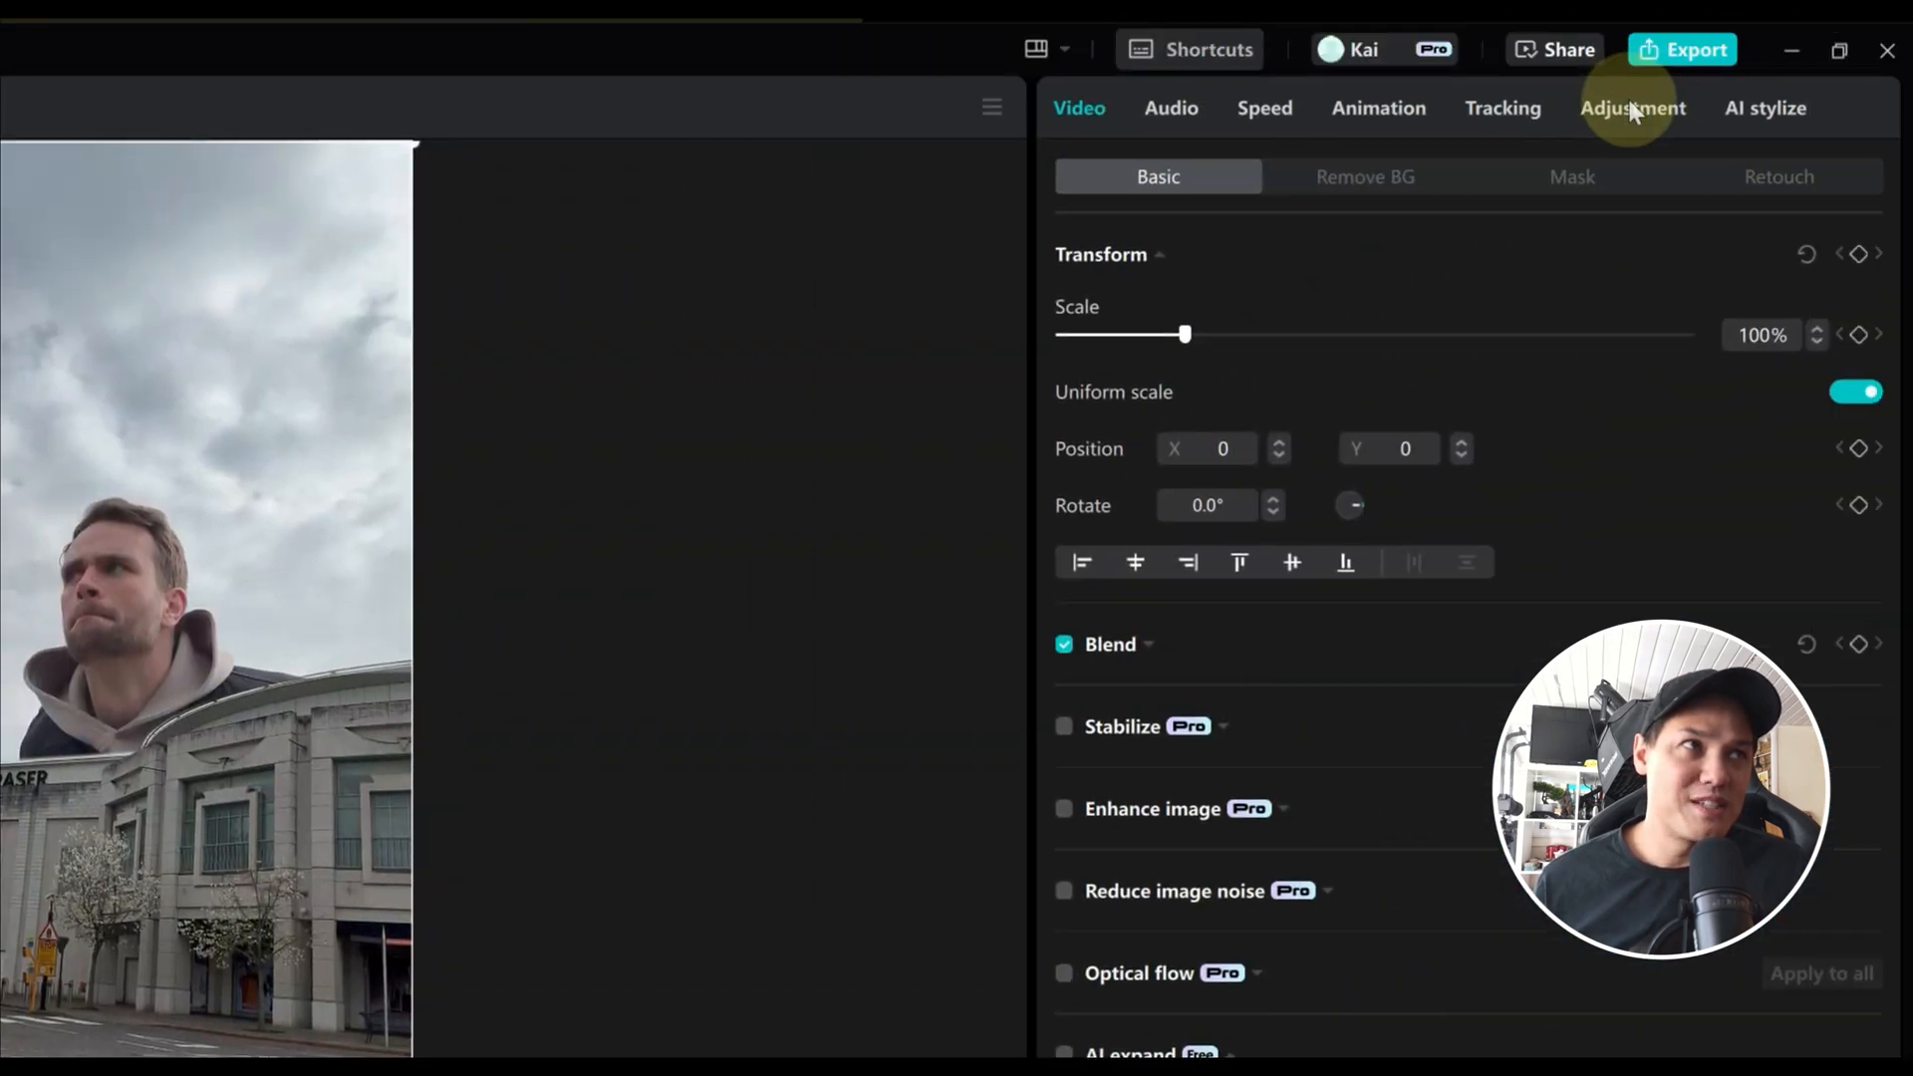
{"action": "left_click", "coordinate": [1630, 104]}
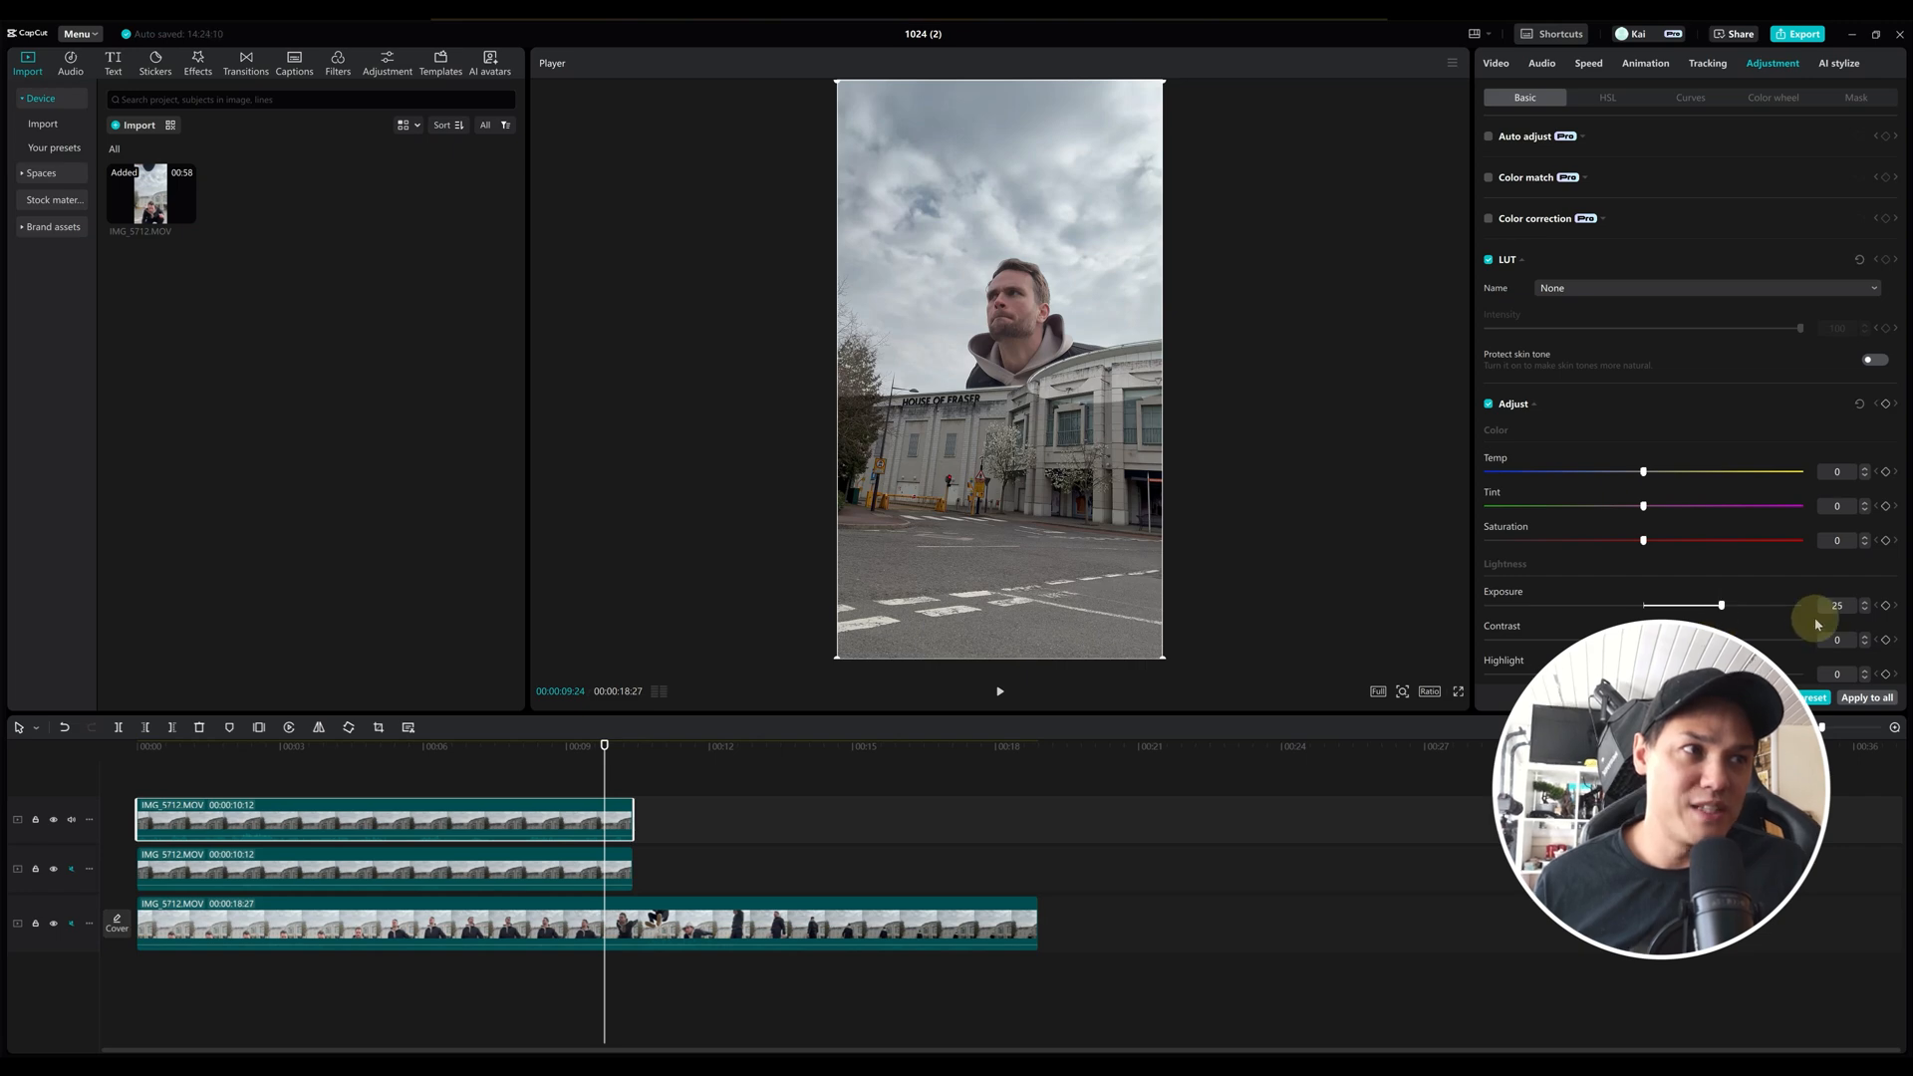
{"action": "left_click", "coordinate": [598, 867]}
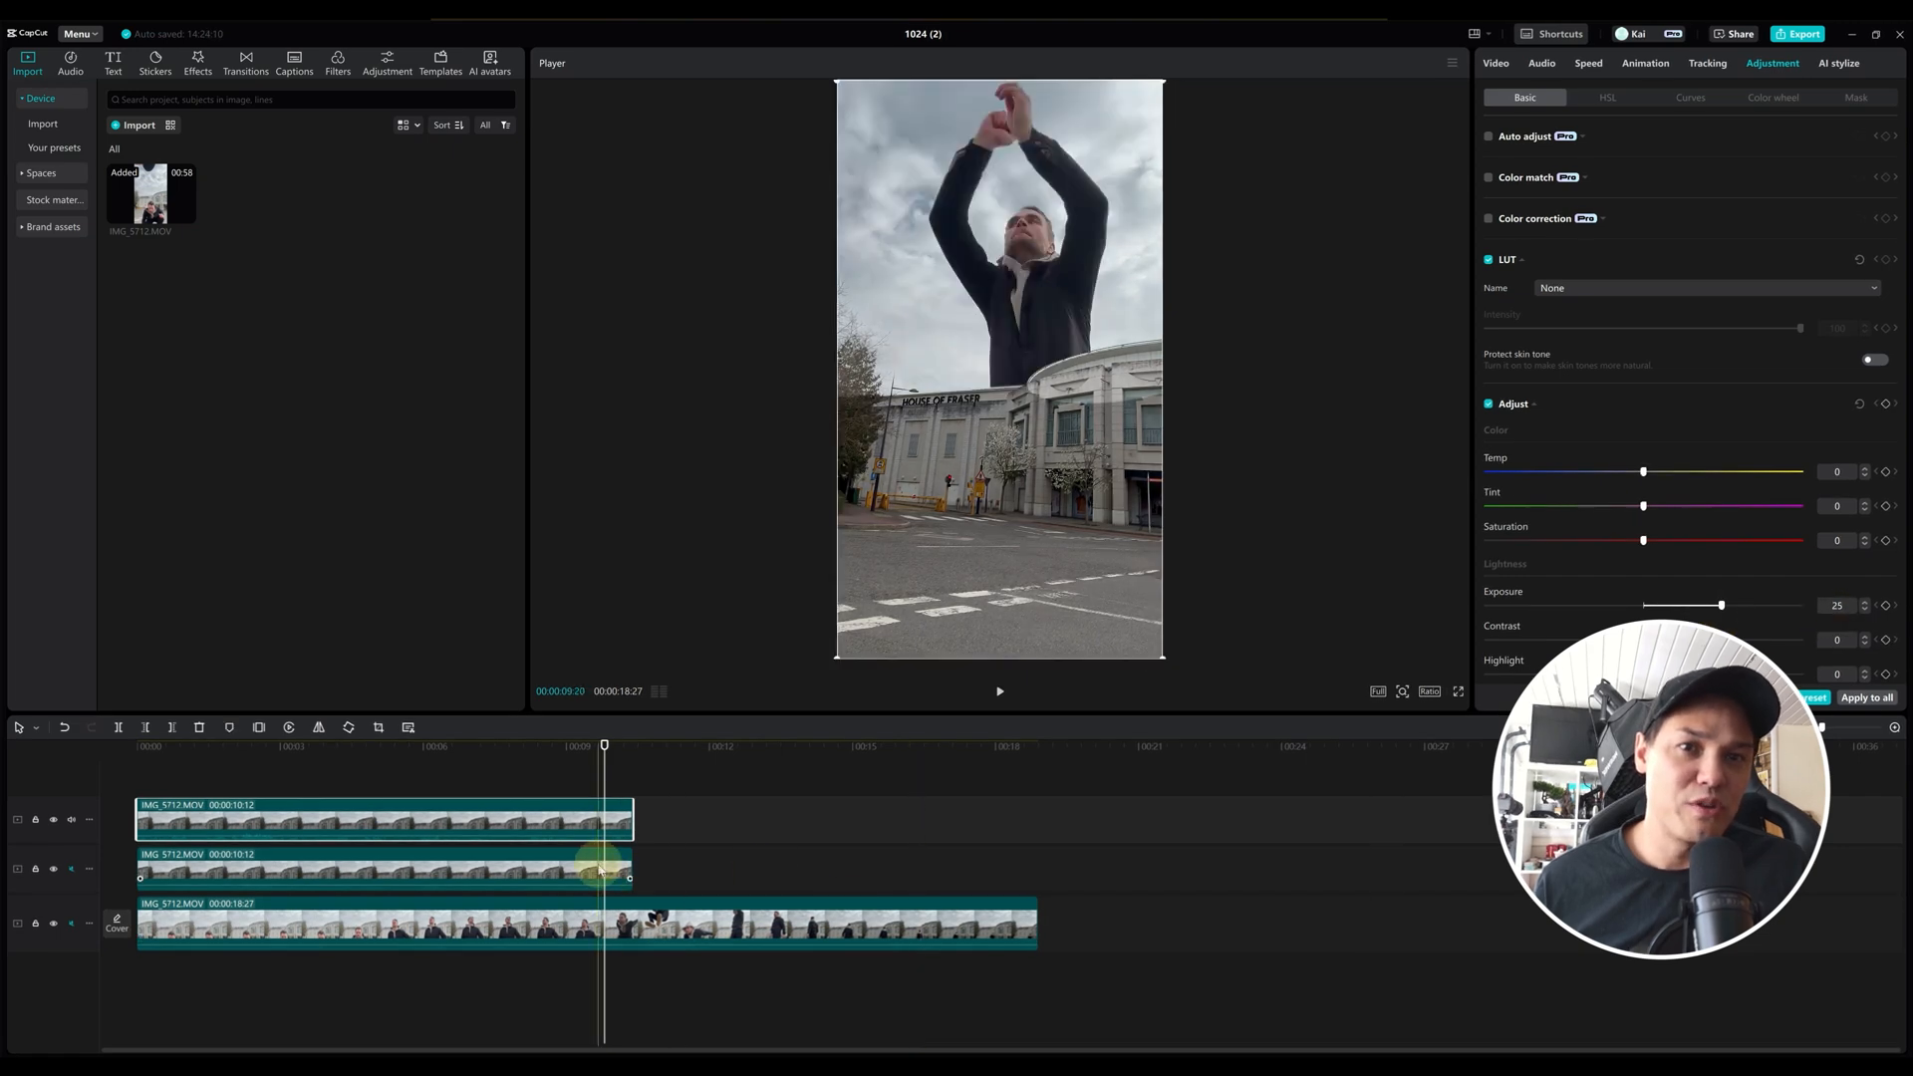
{"action": "left_click_drag", "start_coordinate": [1643, 605], "coordinate": [1722, 607]}
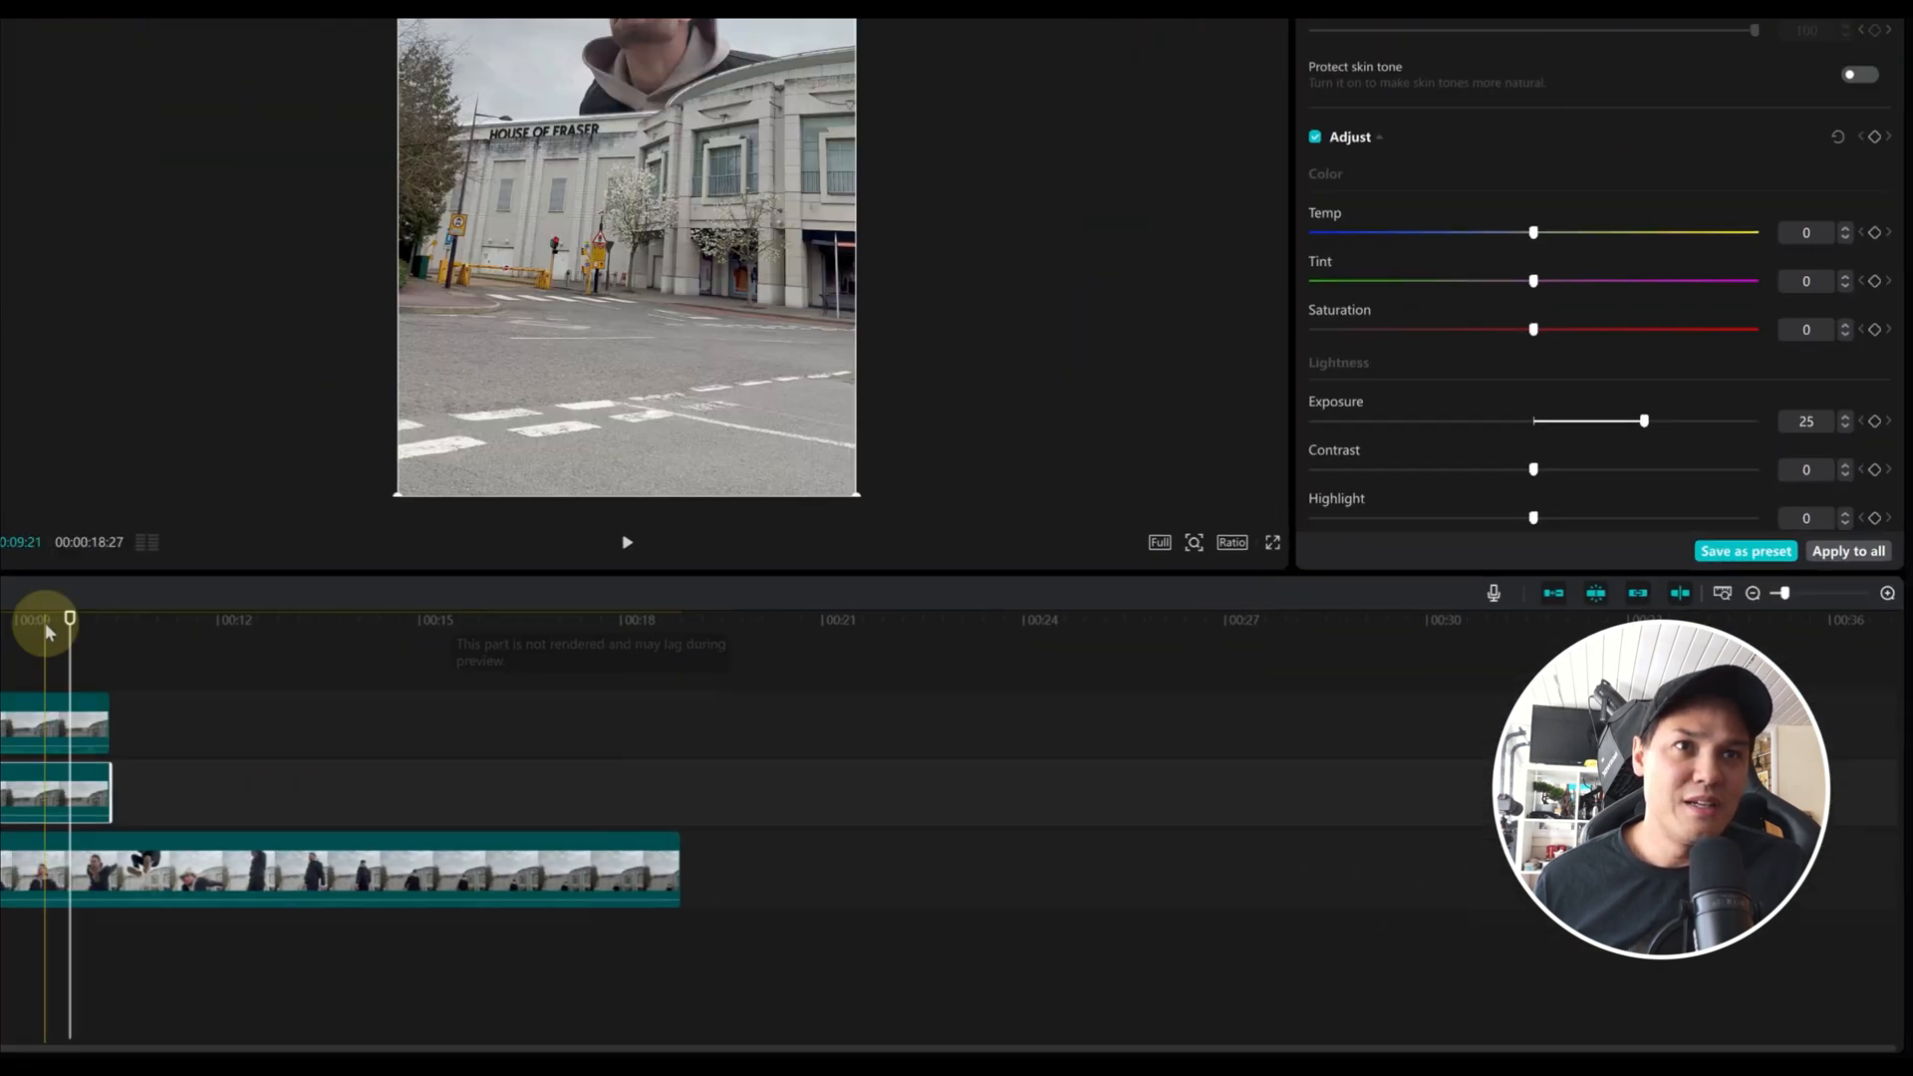
{"action": "left_click", "coordinate": [598, 749]}
{"action": "left_click_drag", "start_coordinate": [597, 755], "coordinate": [644, 786]}
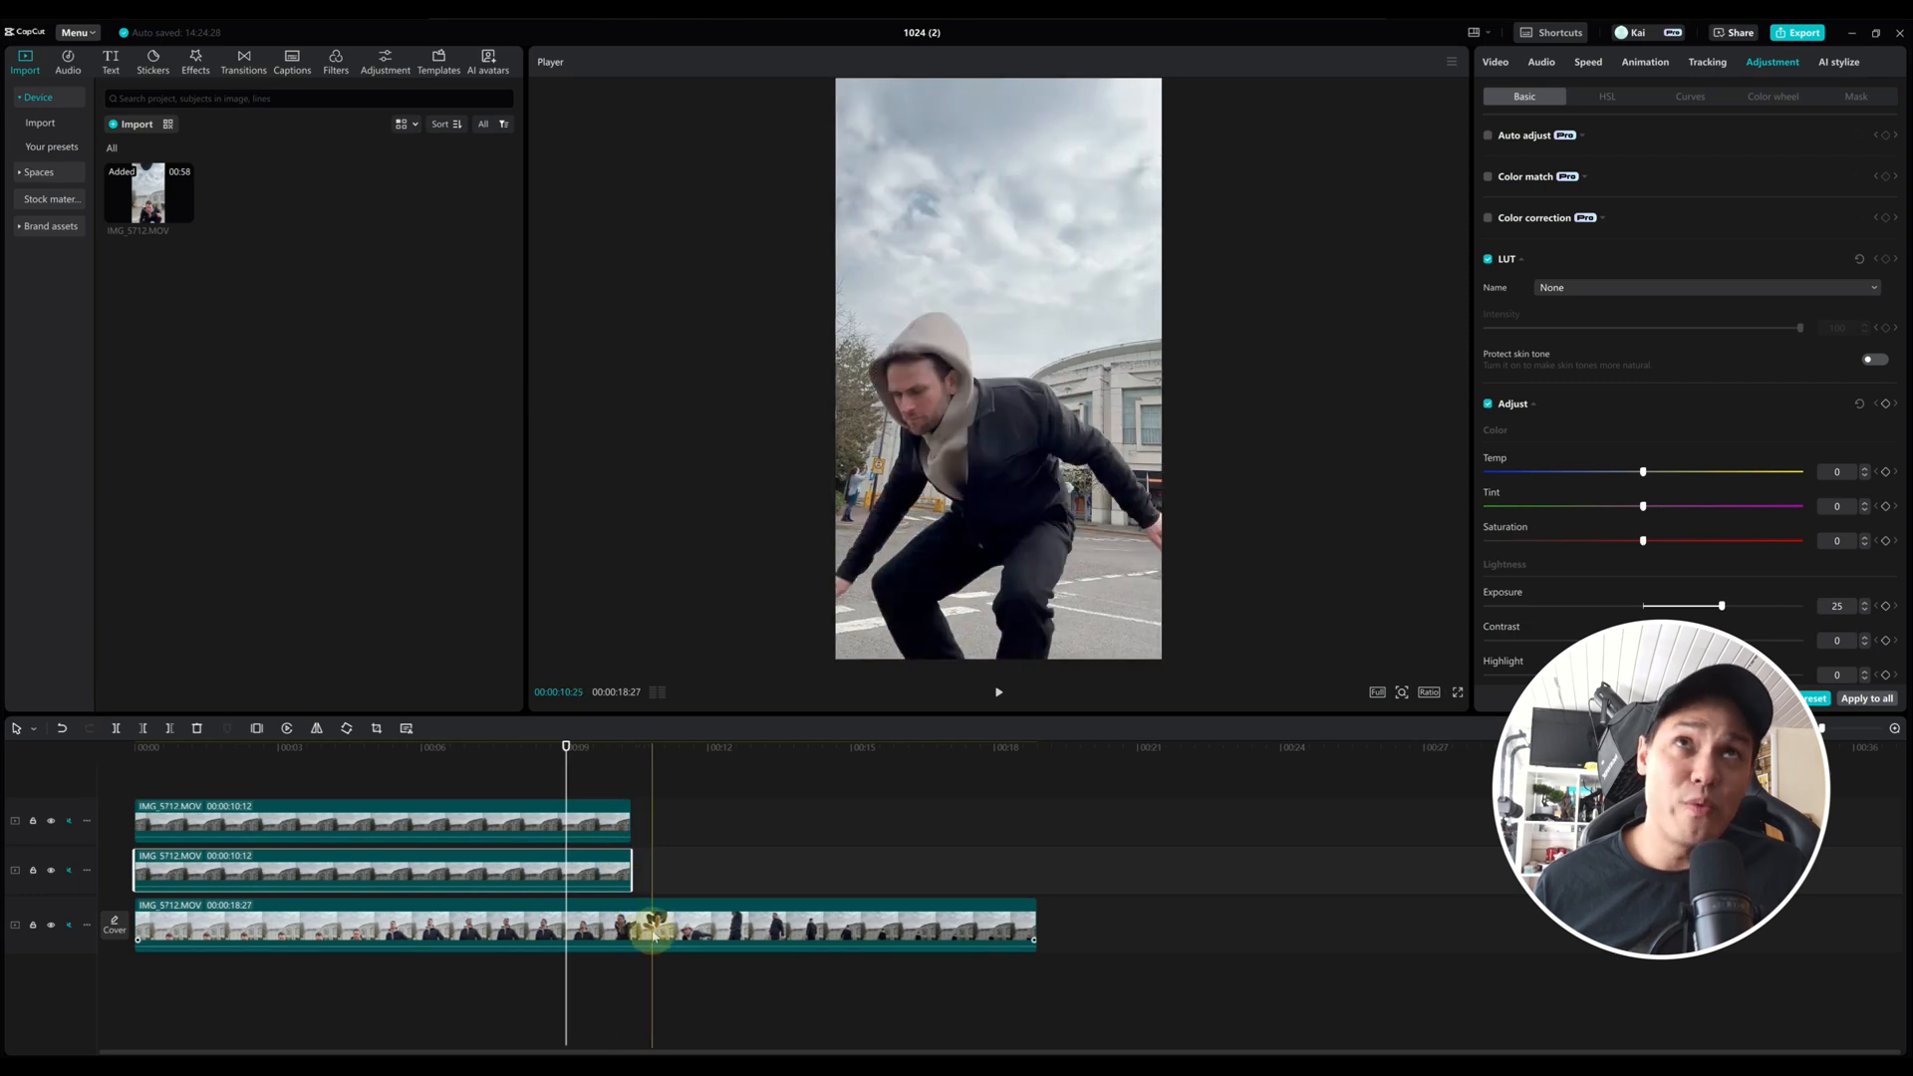
Step: Duplicate the main clip onto a new track above the overlays and align the copy with the start of the timeline
{"action": "left_click", "coordinate": [653, 933]}
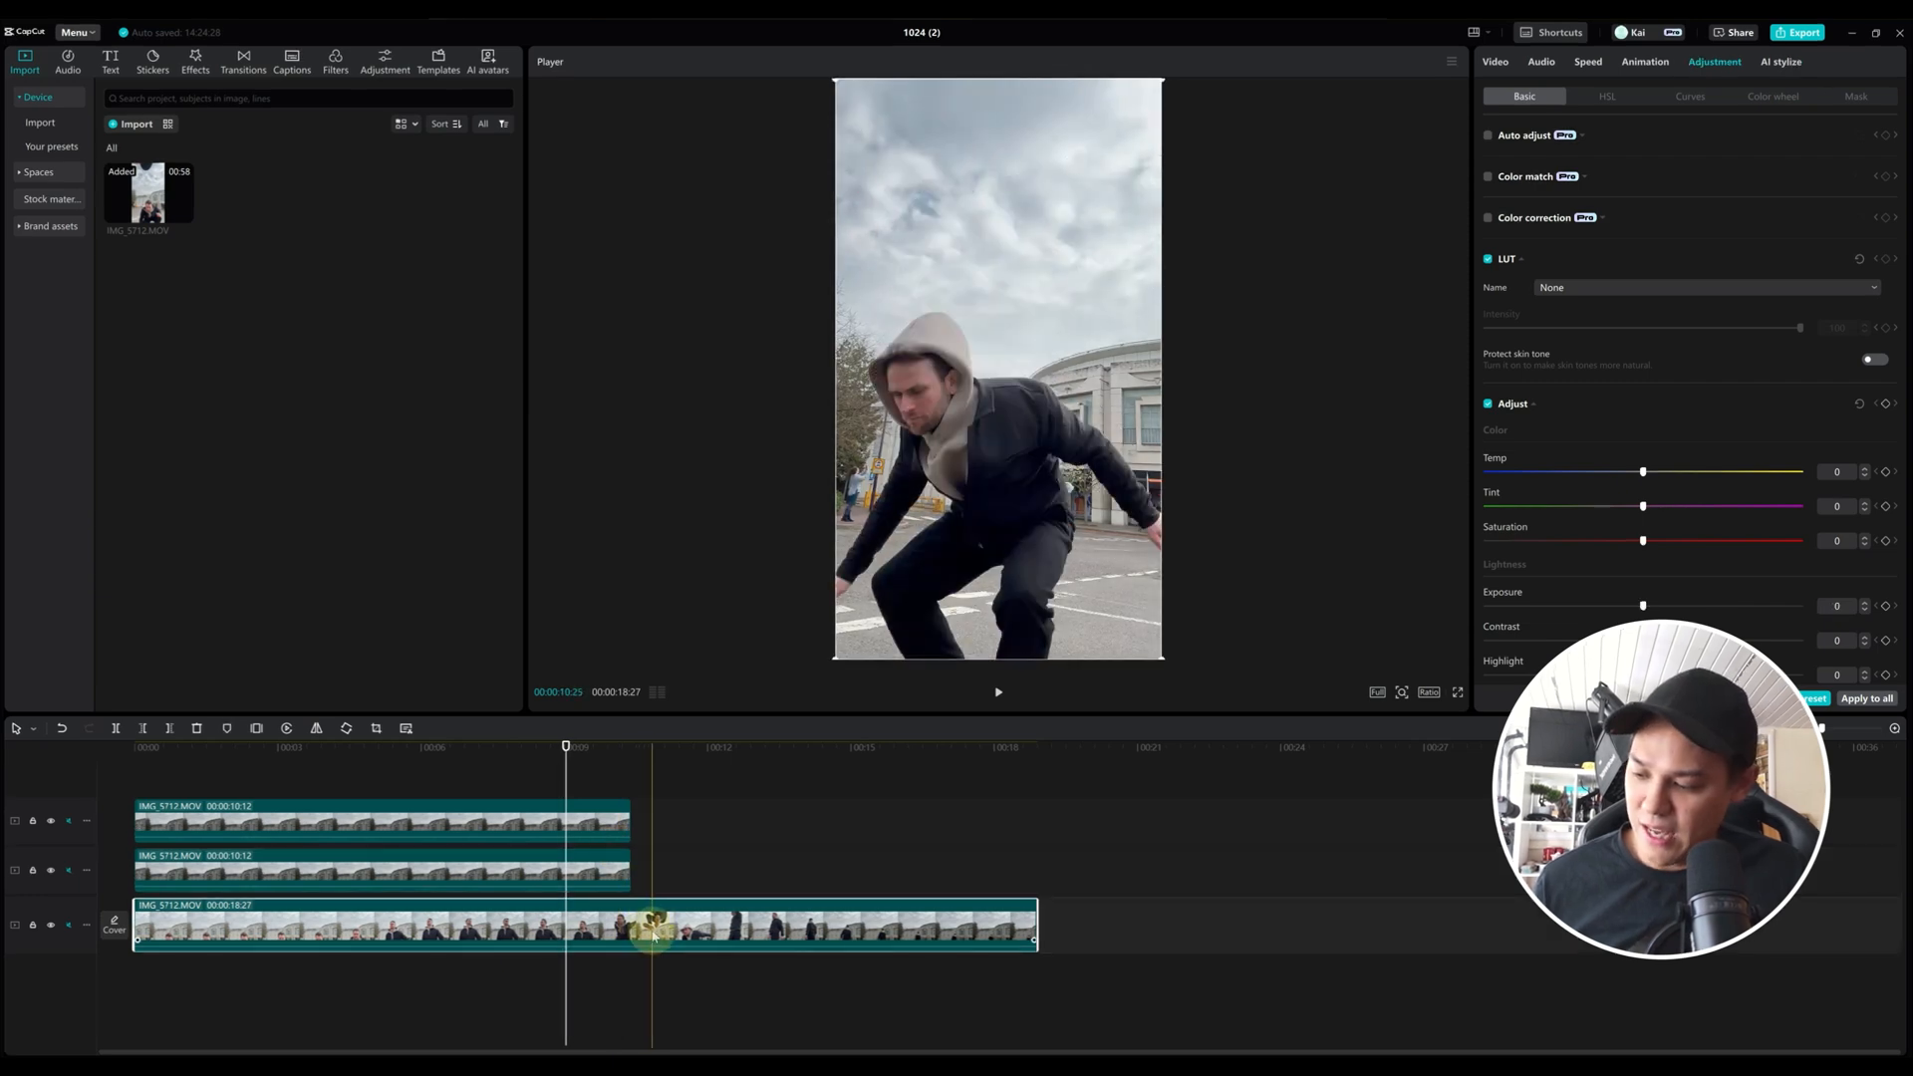
{"action": "key", "text": "ctrl+c"}
{"action": "key", "text": "ctrl+v"}
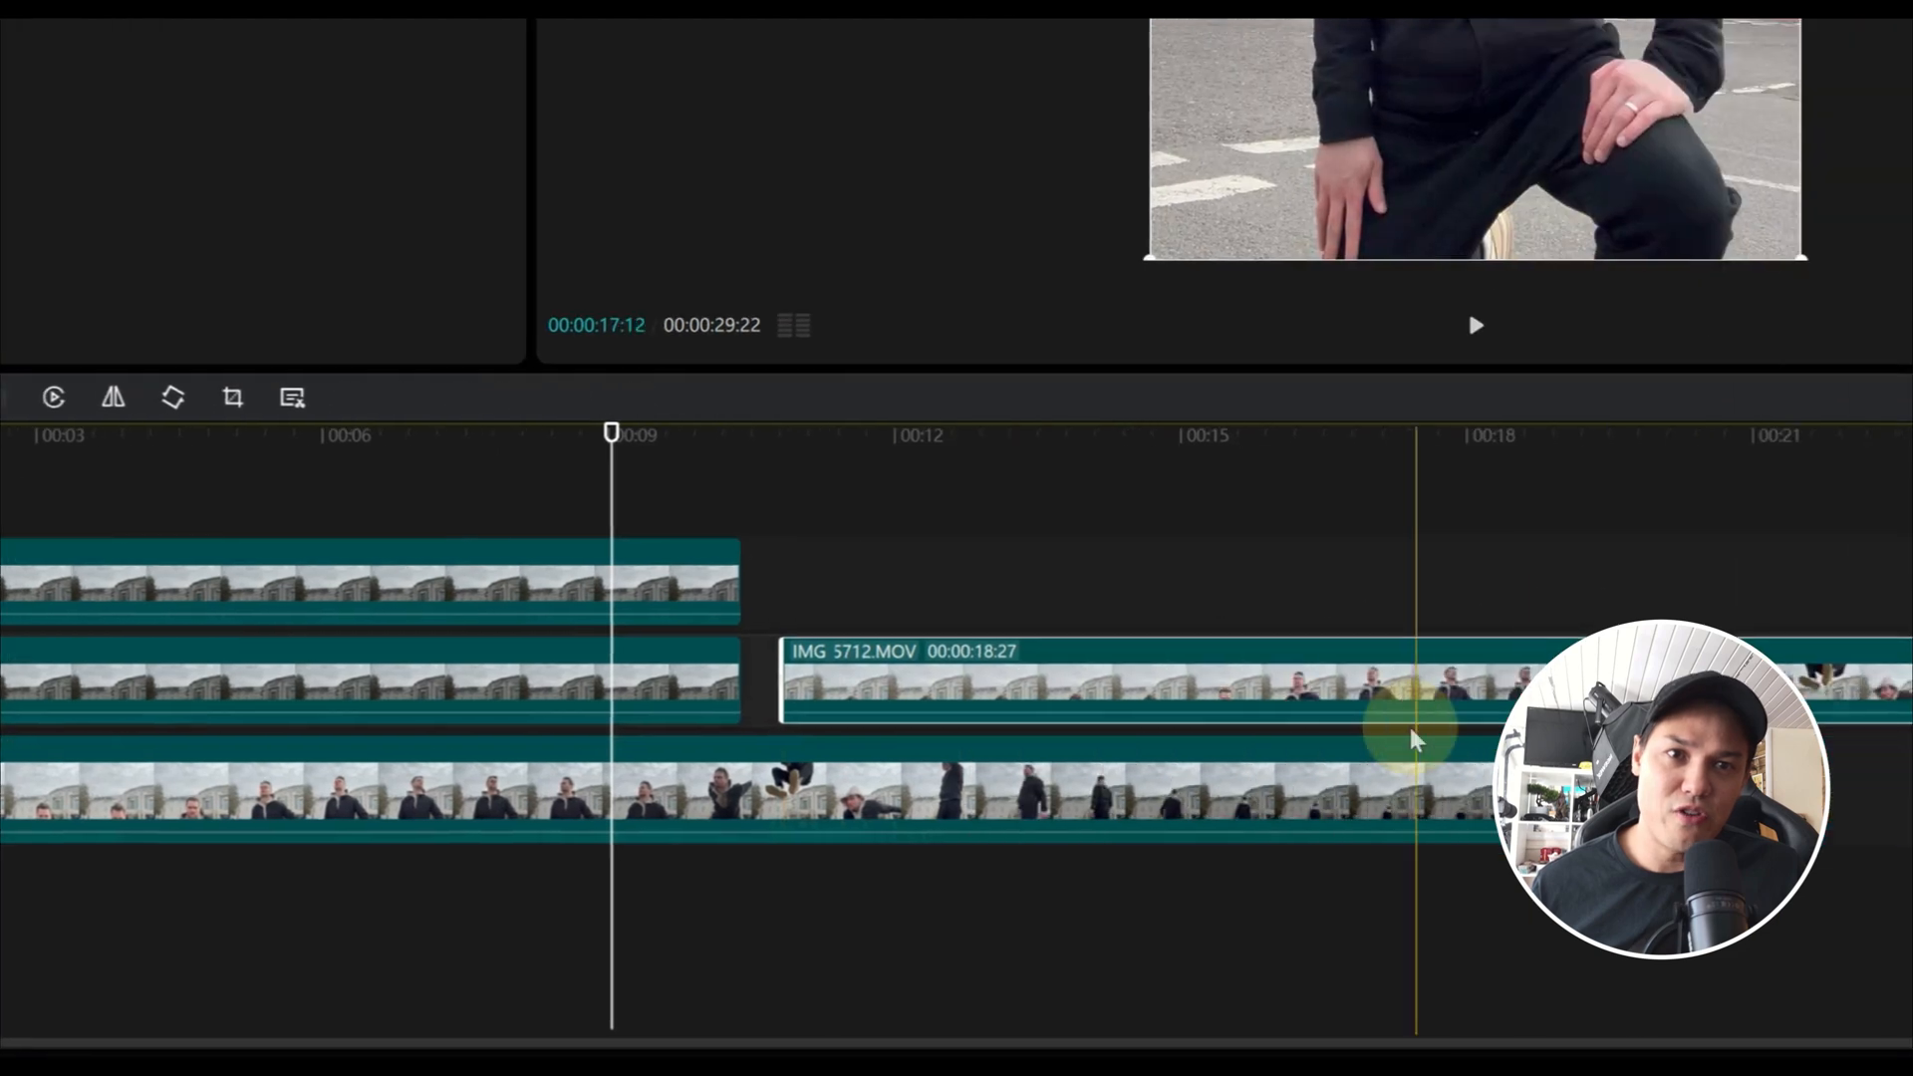
{"action": "left_click_drag", "start_coordinate": [31, 709], "coordinate": [167, 487]}
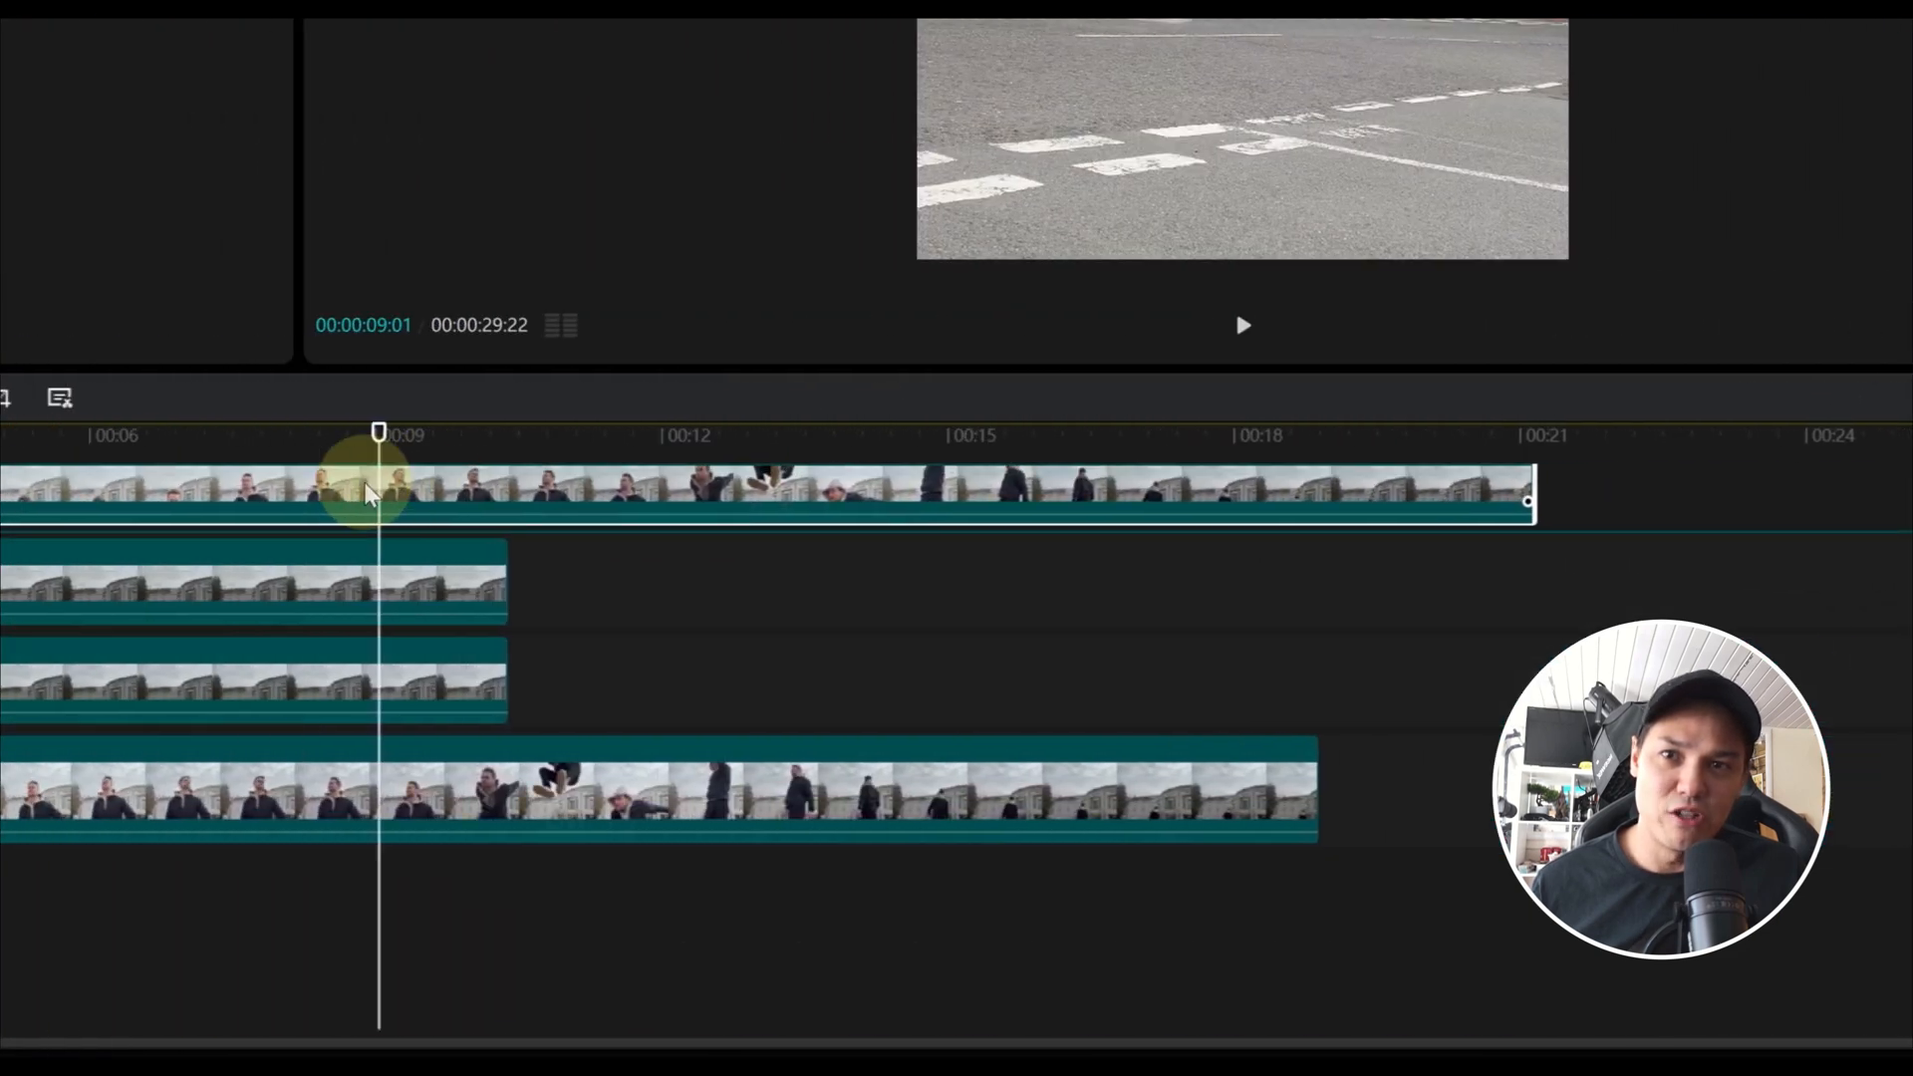
{"action": "left_click", "coordinate": [106, 438]}
{"action": "left_click_drag", "start_coordinate": [862, 445], "coordinate": [313, 472]}
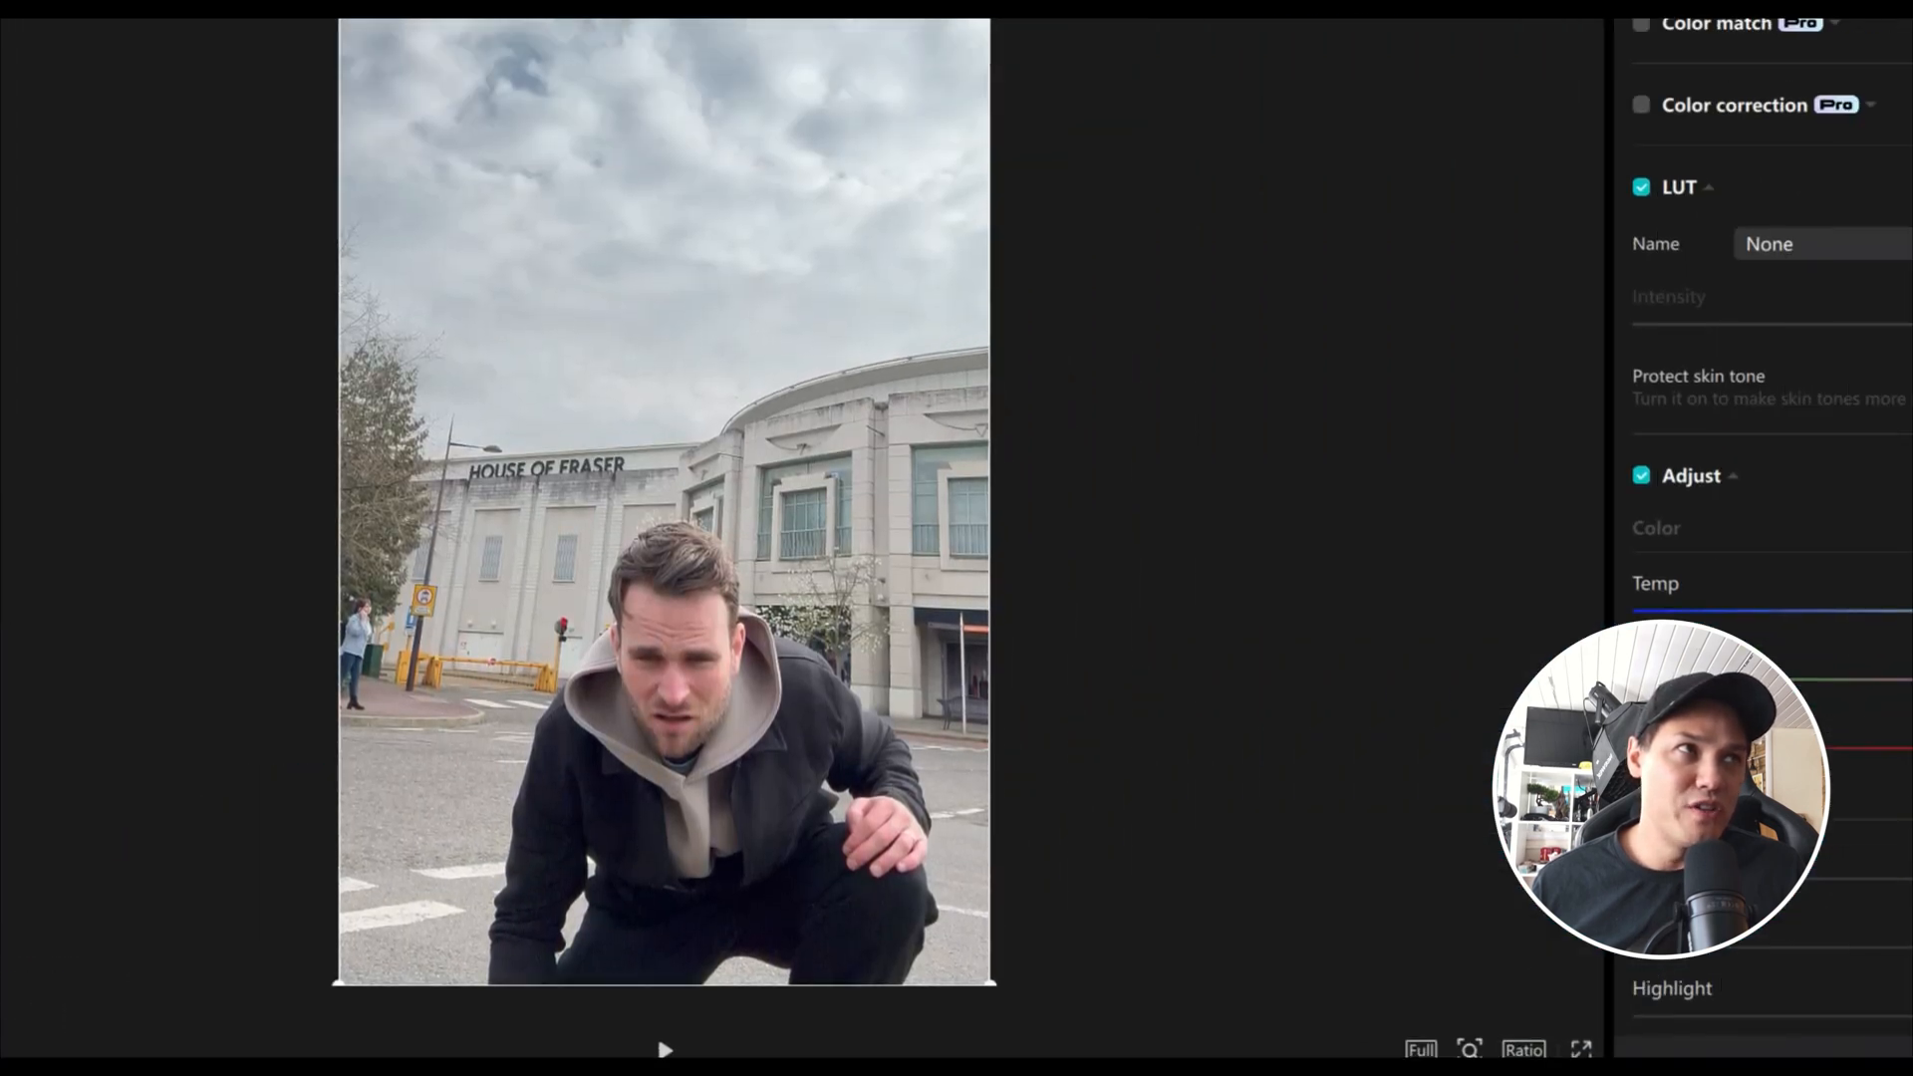
Step: Apply a Circle mask to the top copy and shape it into a small oval around the pedestrian beside the tree
{"action": "left_click", "coordinate": [1797, 180]}
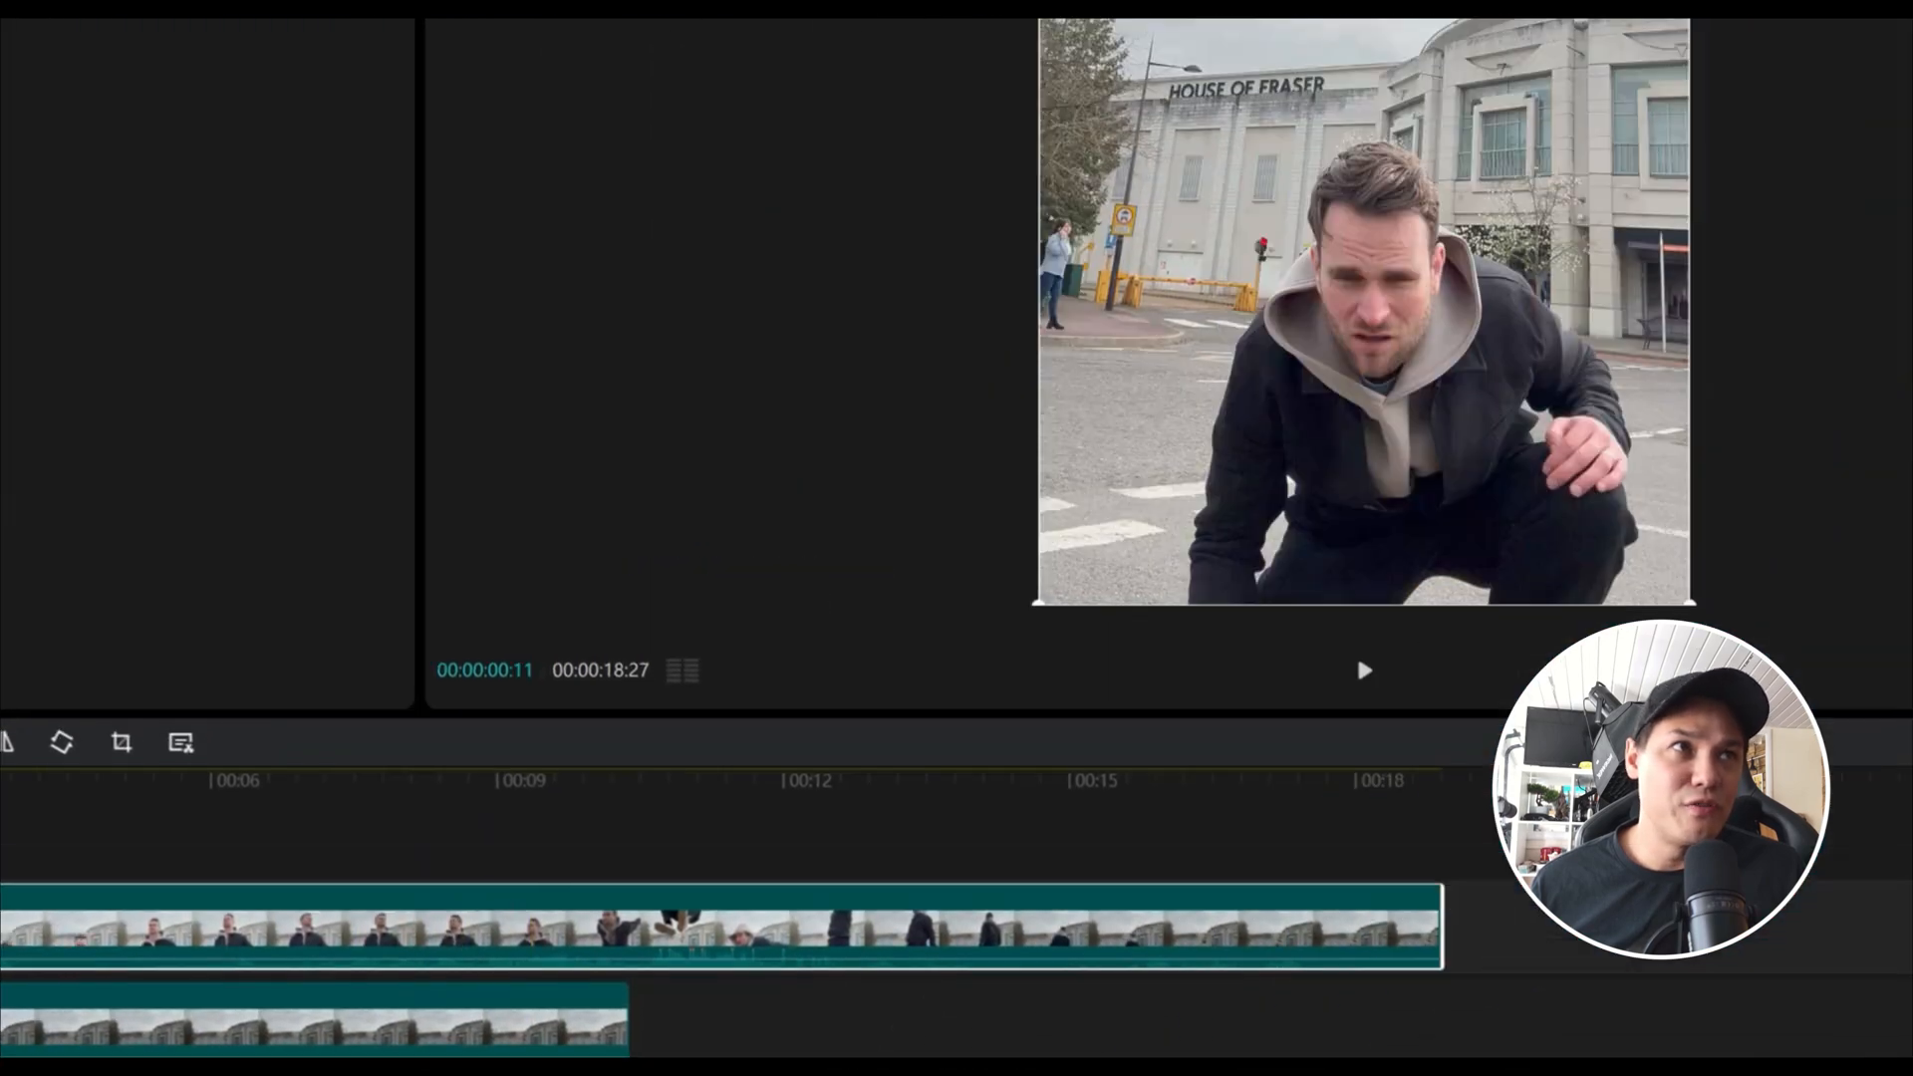
{"action": "left_click", "coordinate": [1617, 181]}
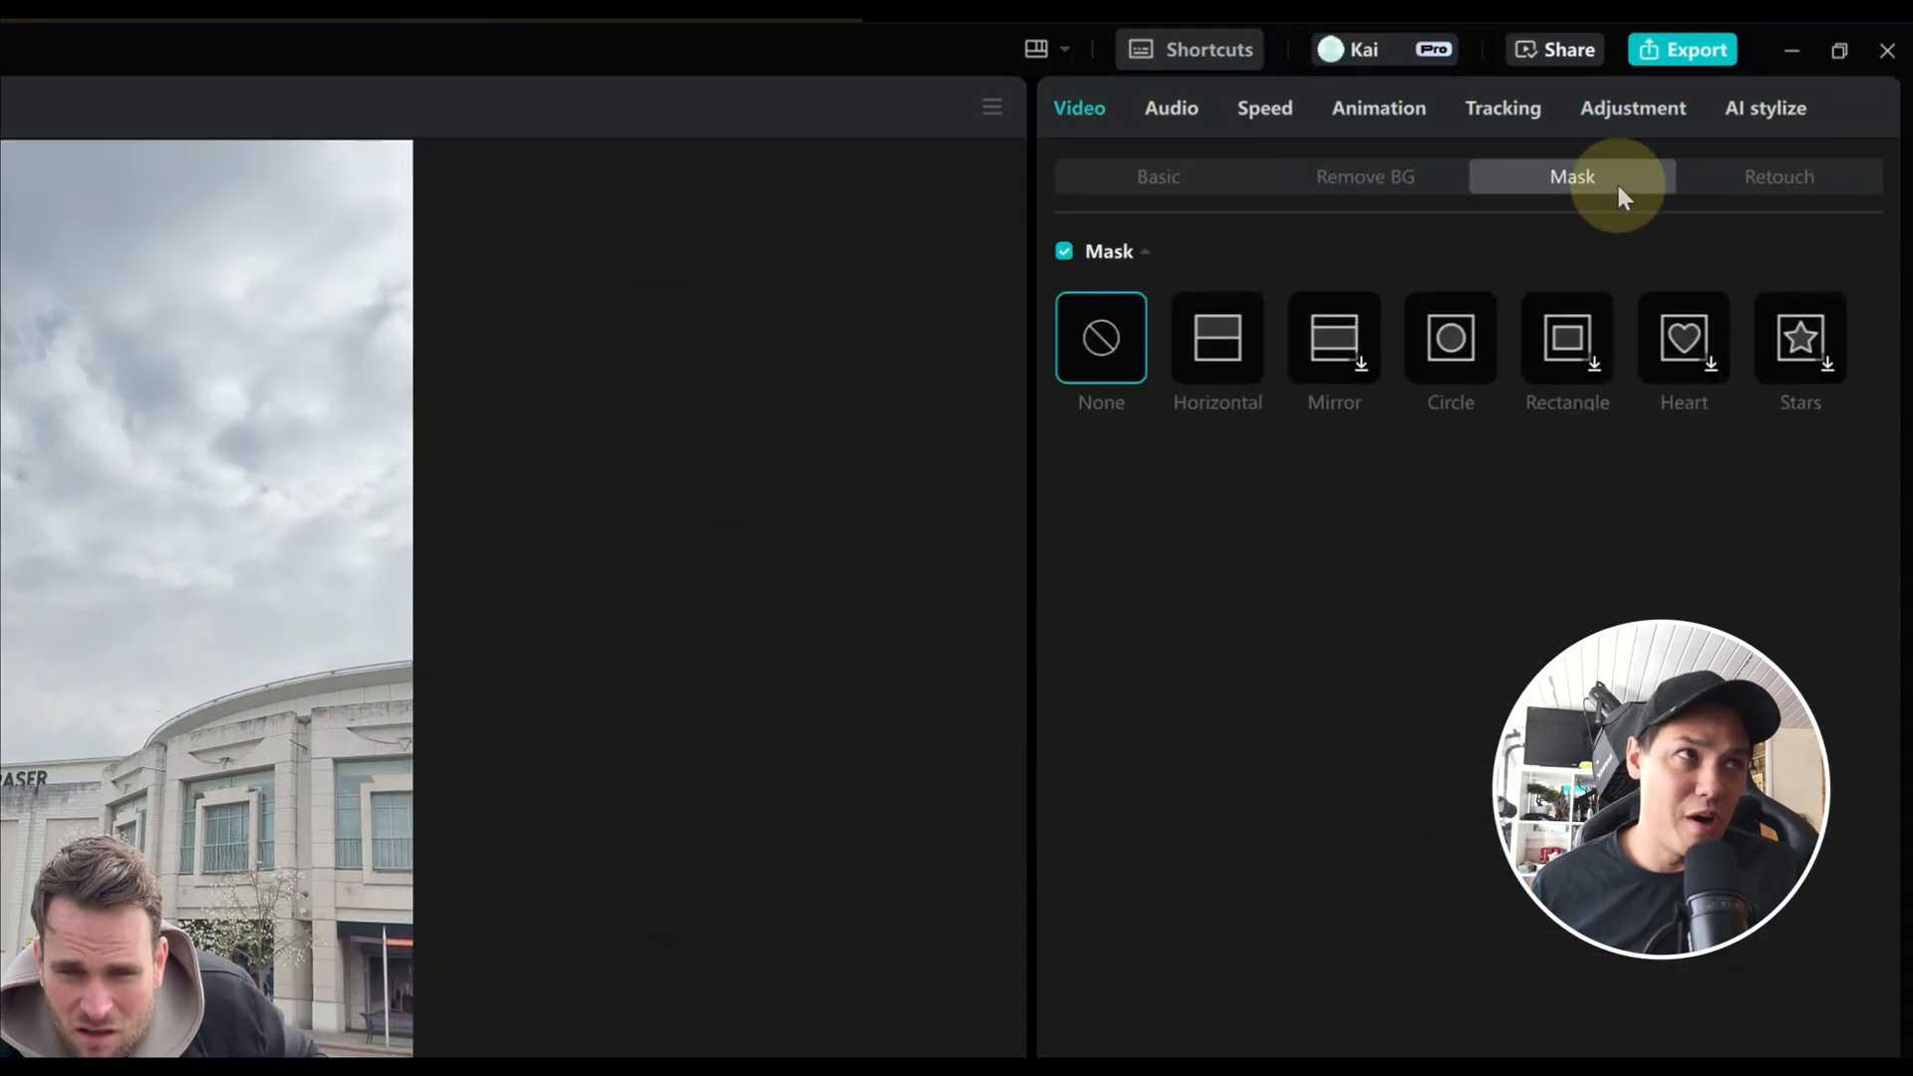
{"action": "left_click", "coordinate": [1452, 345]}
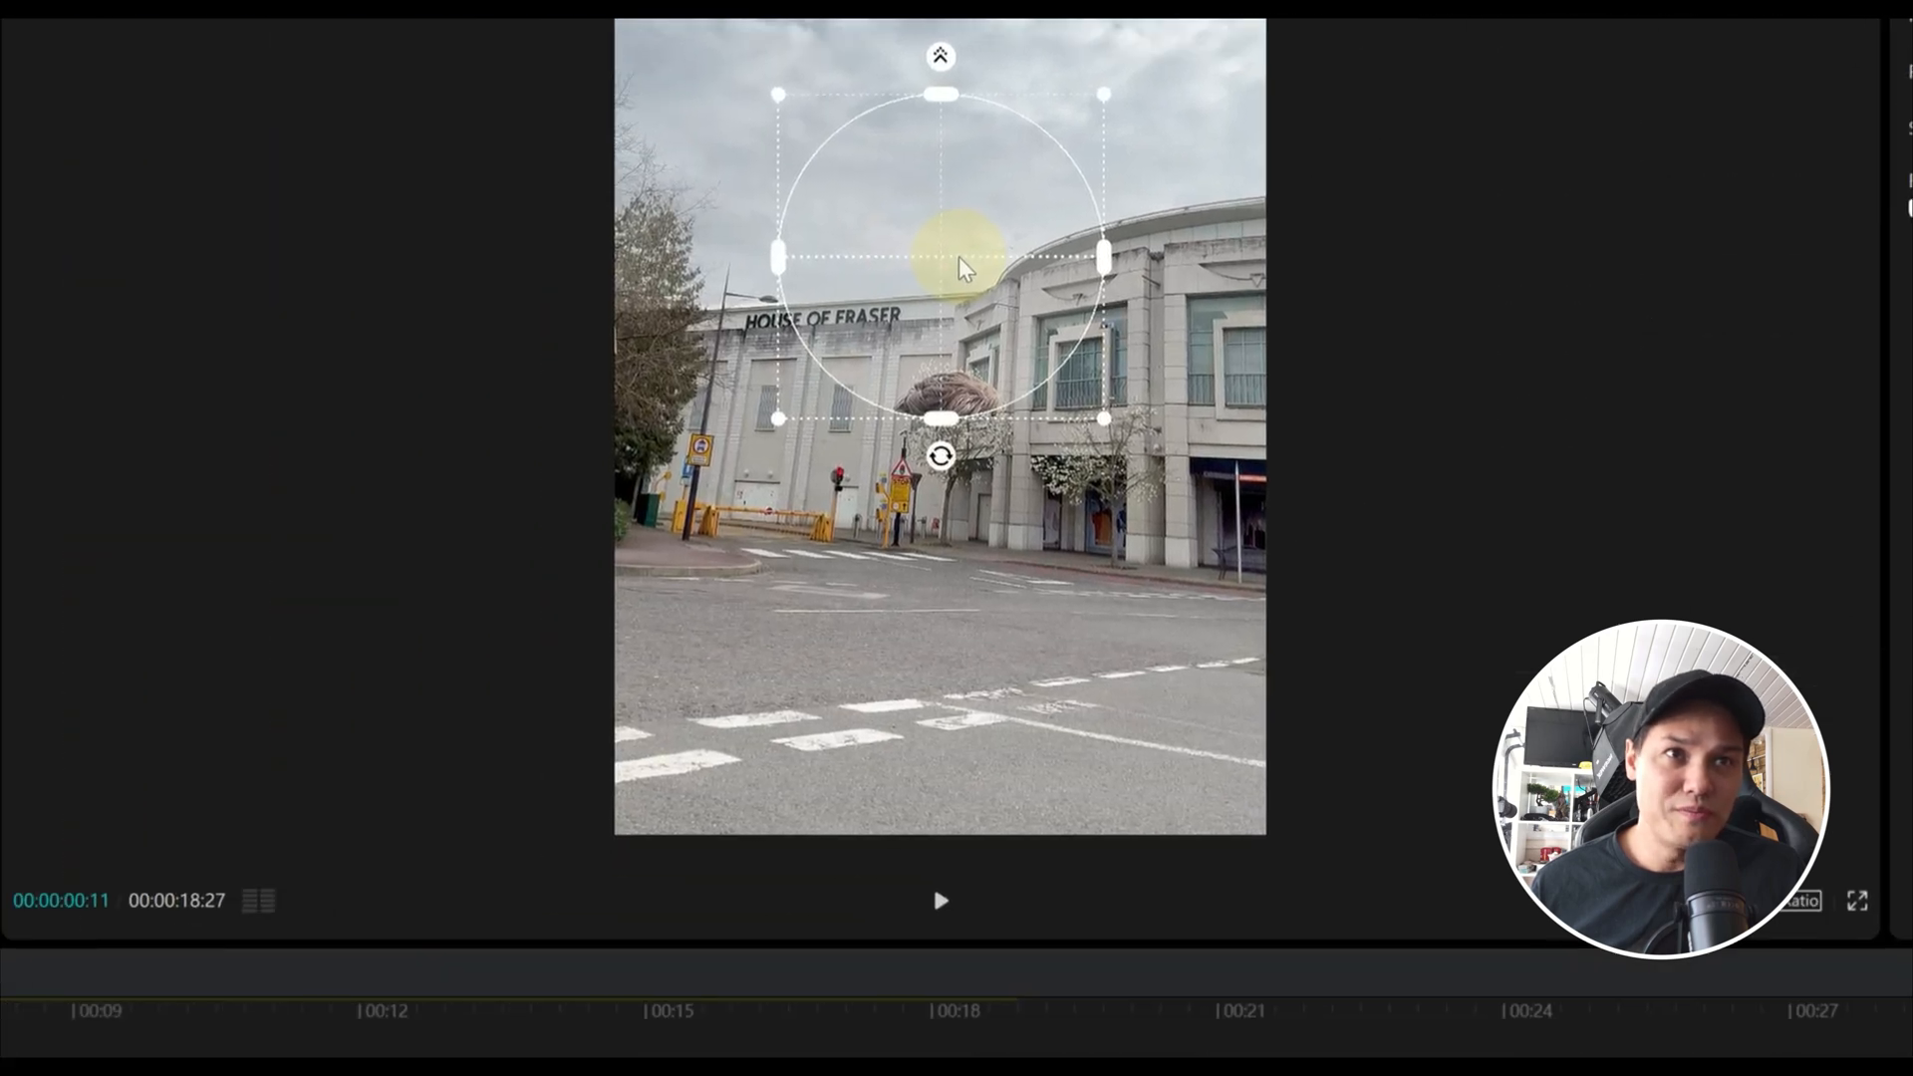
{"action": "left_click_drag", "start_coordinate": [964, 265], "coordinate": [726, 440]}
{"action": "left_click_drag", "start_coordinate": [734, 603], "coordinate": [733, 538]}
{"action": "left_click_drag", "start_coordinate": [881, 440], "coordinate": [812, 450]}
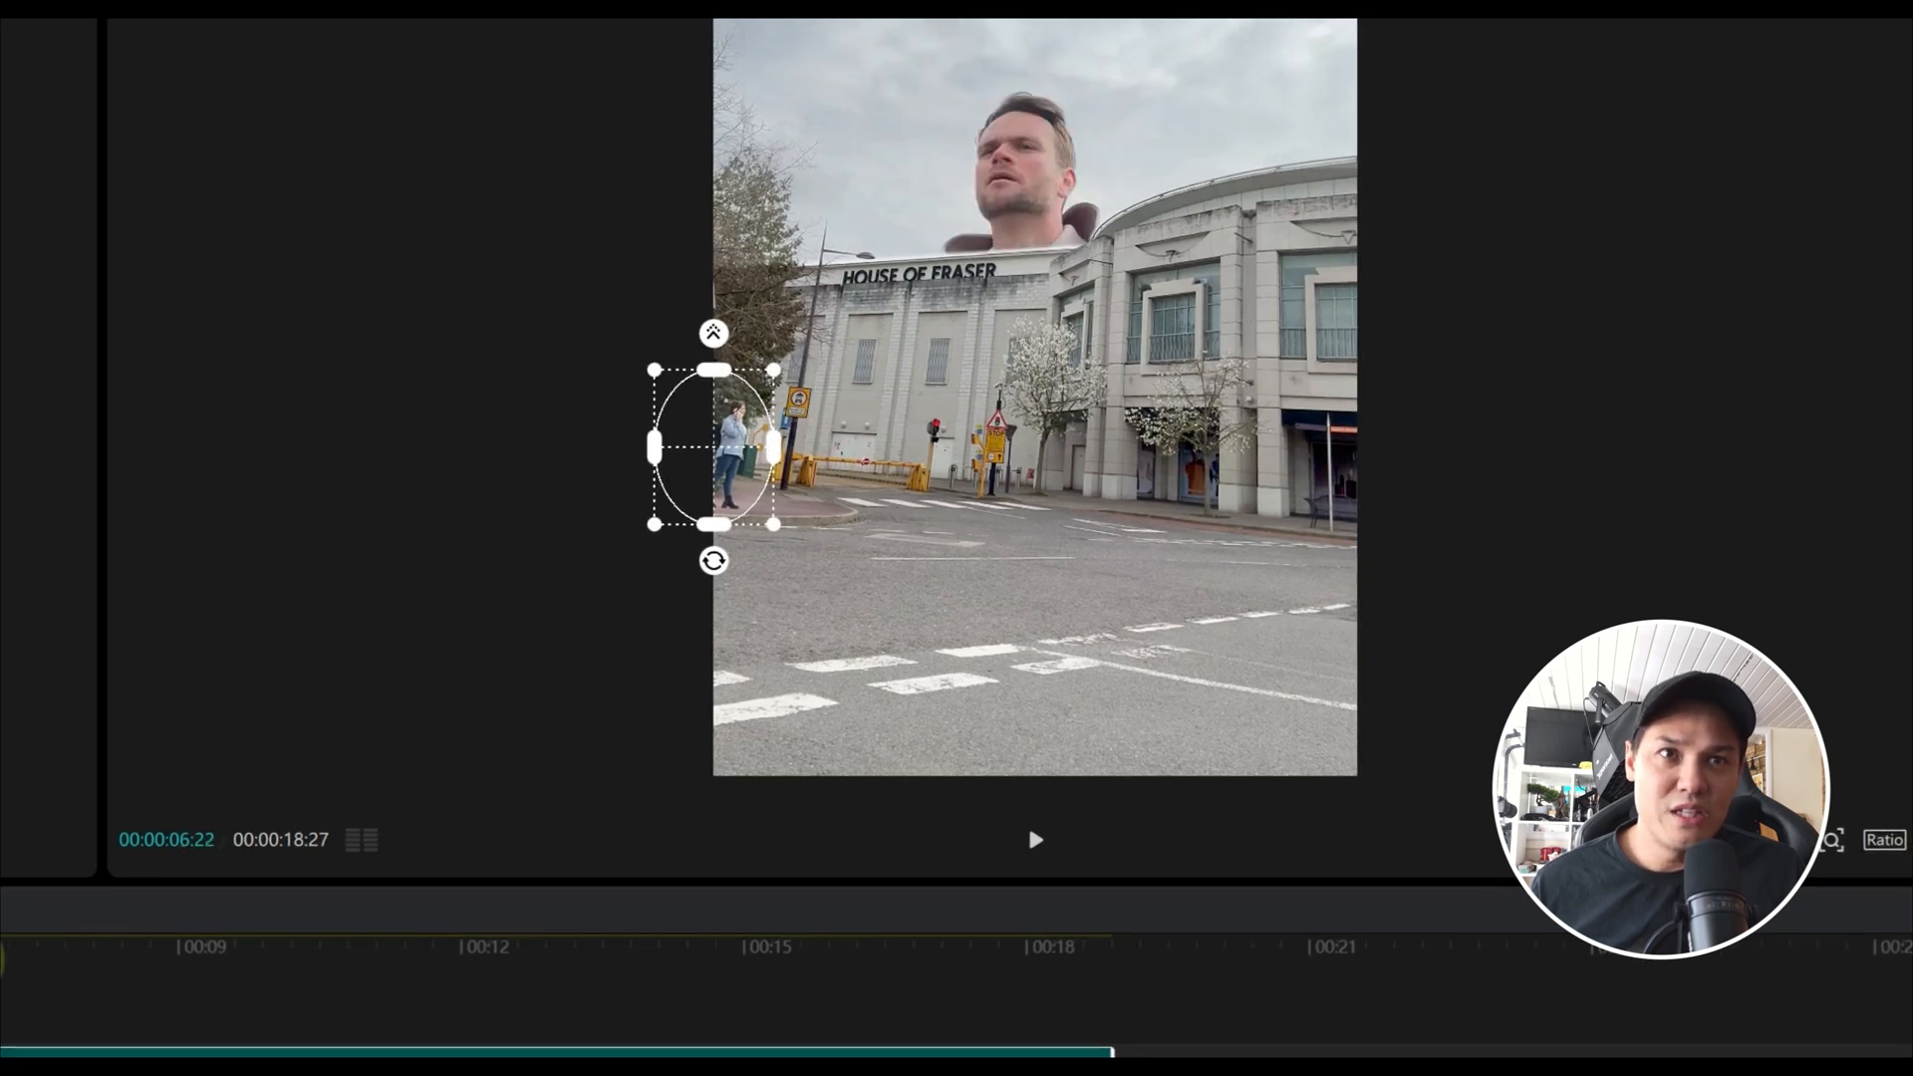
{"action": "left_click_drag", "start_coordinate": [107, 958], "coordinate": [157, 957]}
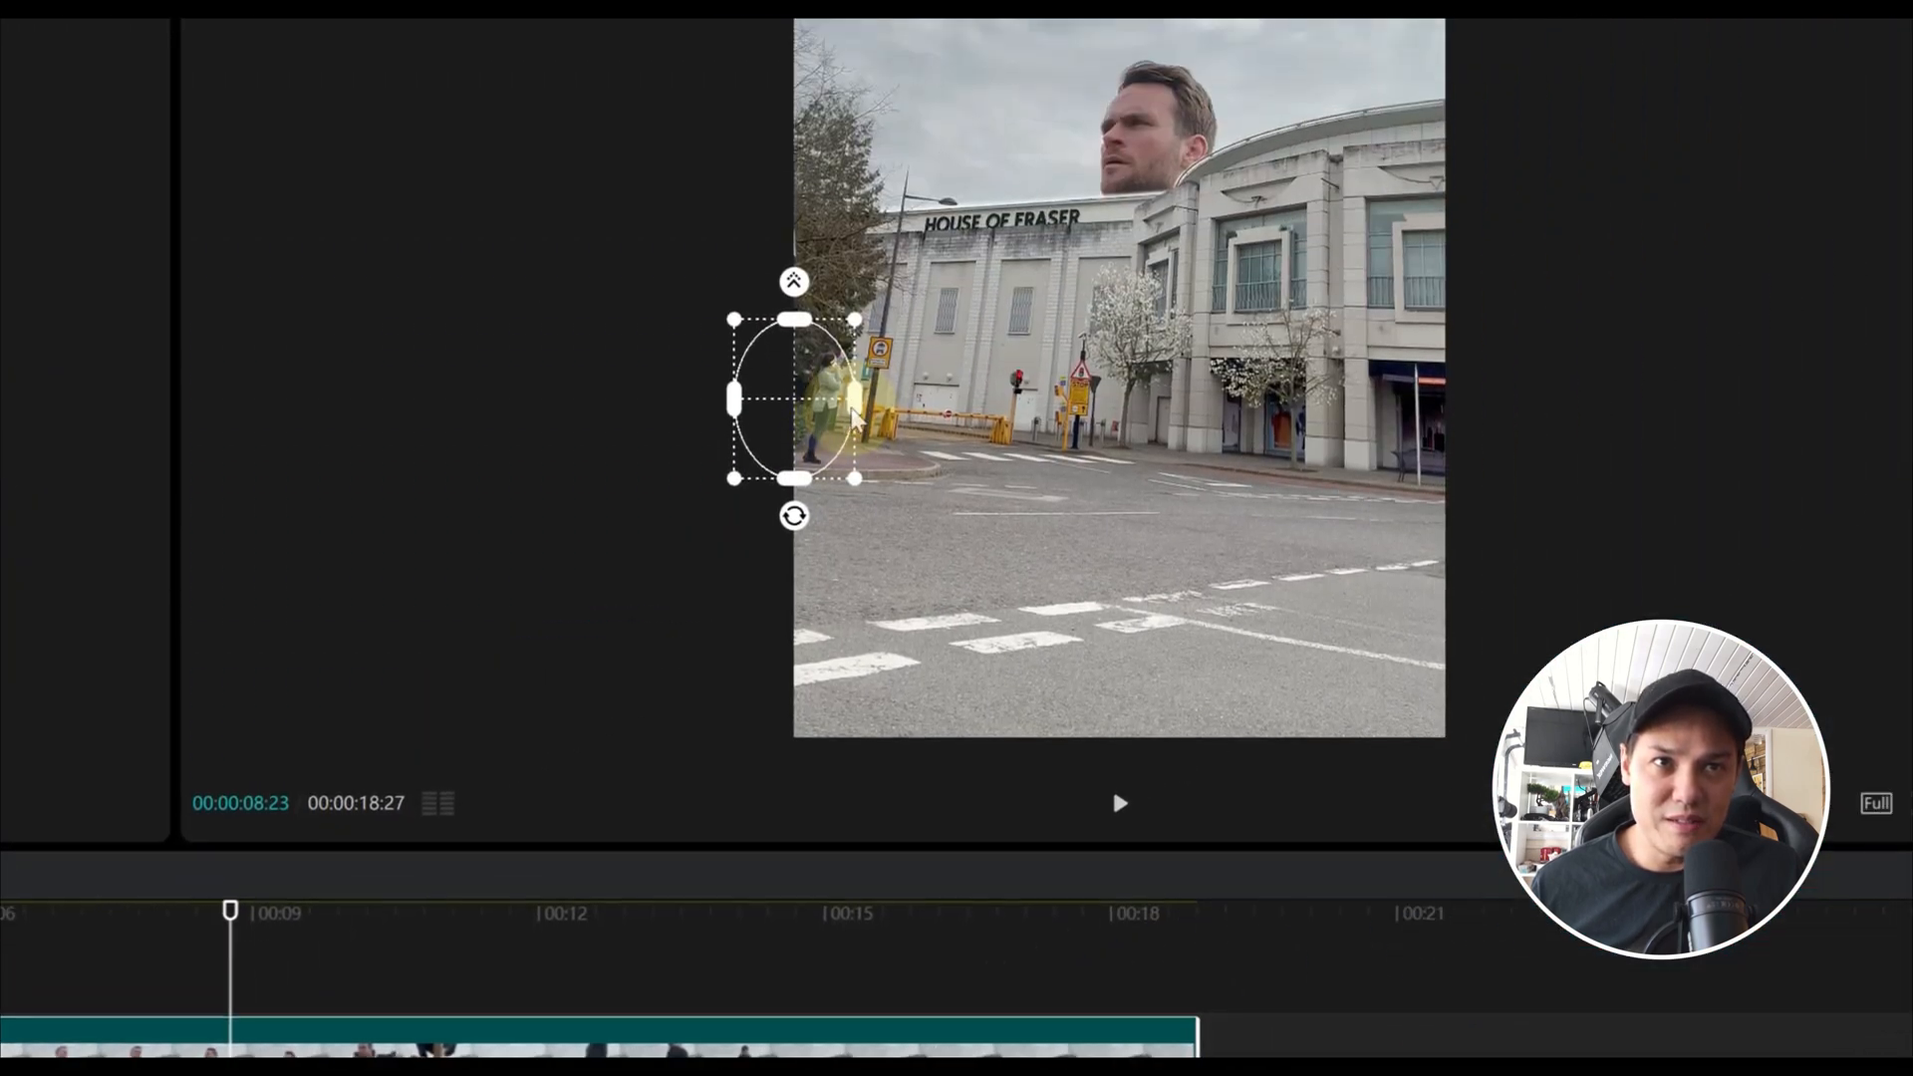
{"action": "left_click_drag", "start_coordinate": [852, 409], "coordinate": [862, 409]}
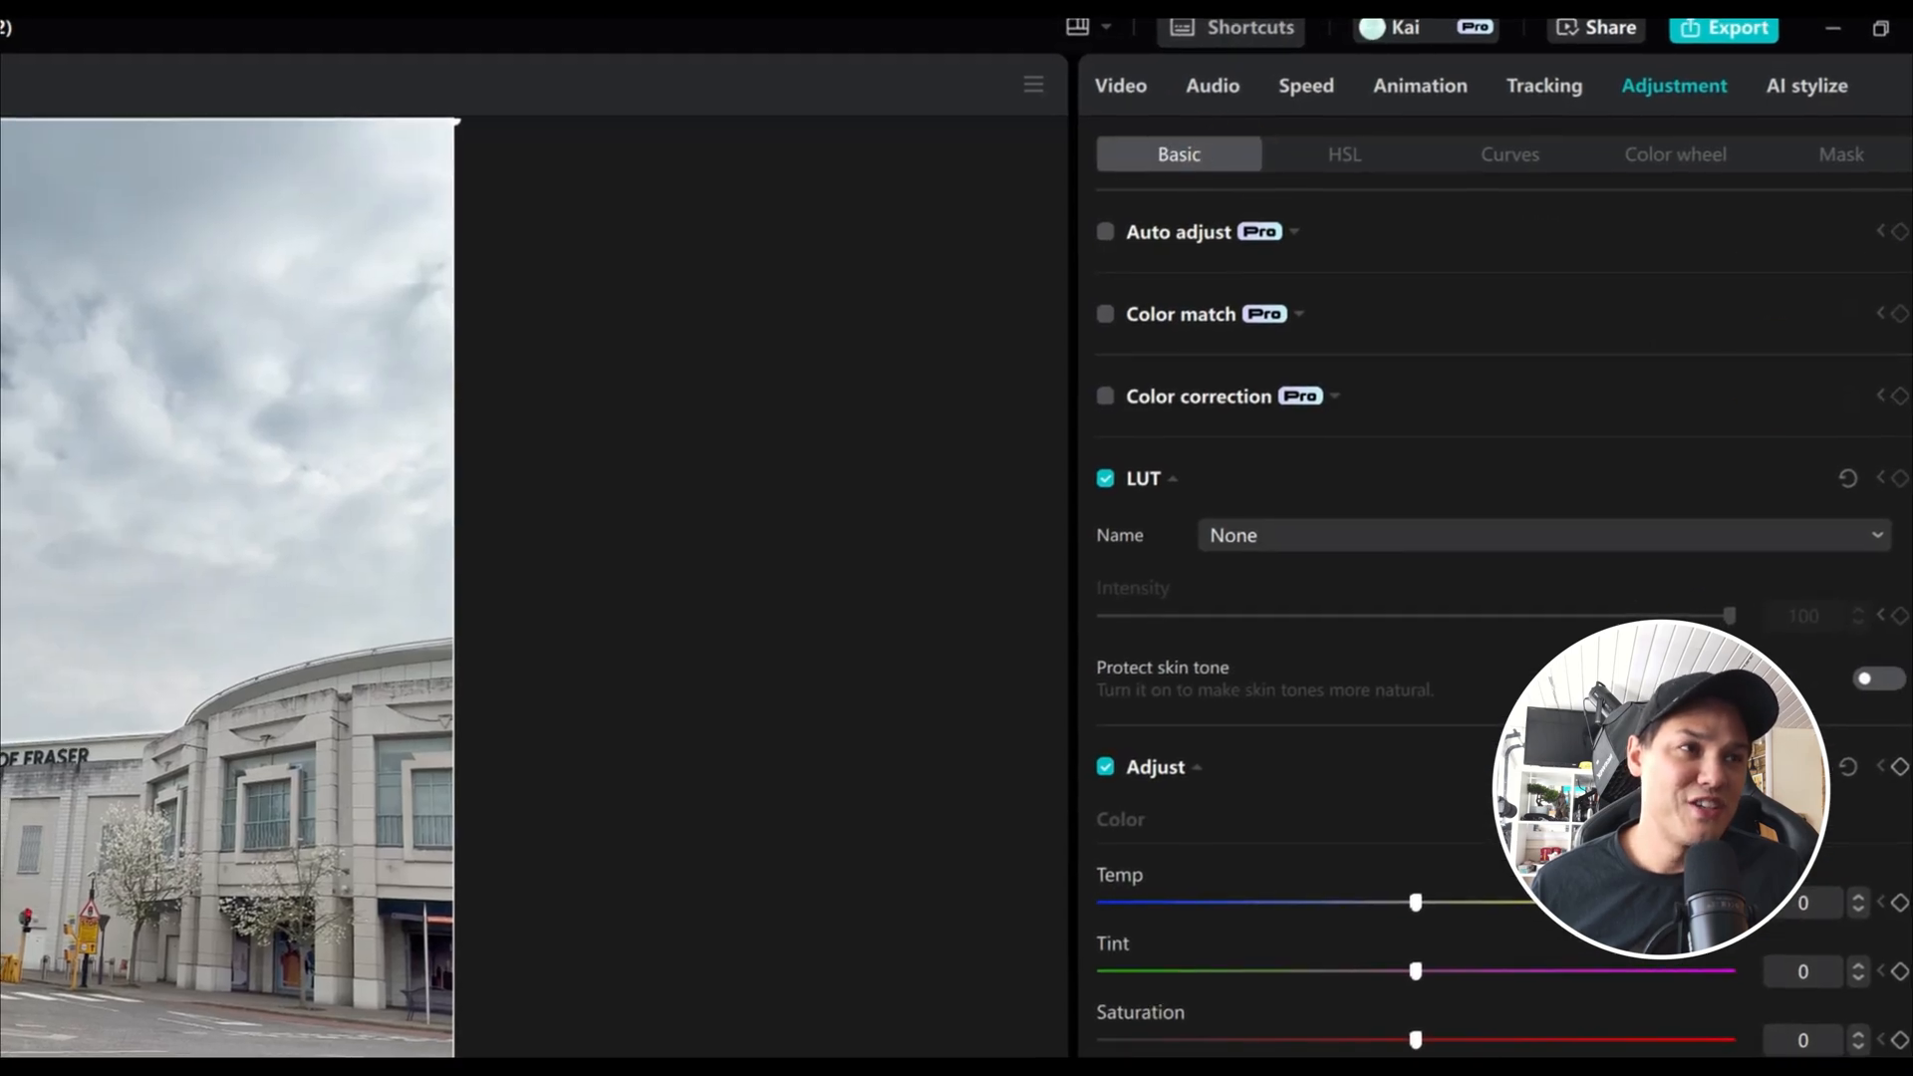
Step: Set the Exposure of the pedestrian-masked top clip to 3 and play the result
{"action": "left_click_drag", "start_coordinate": [1644, 585], "coordinate": [1616, 587]}
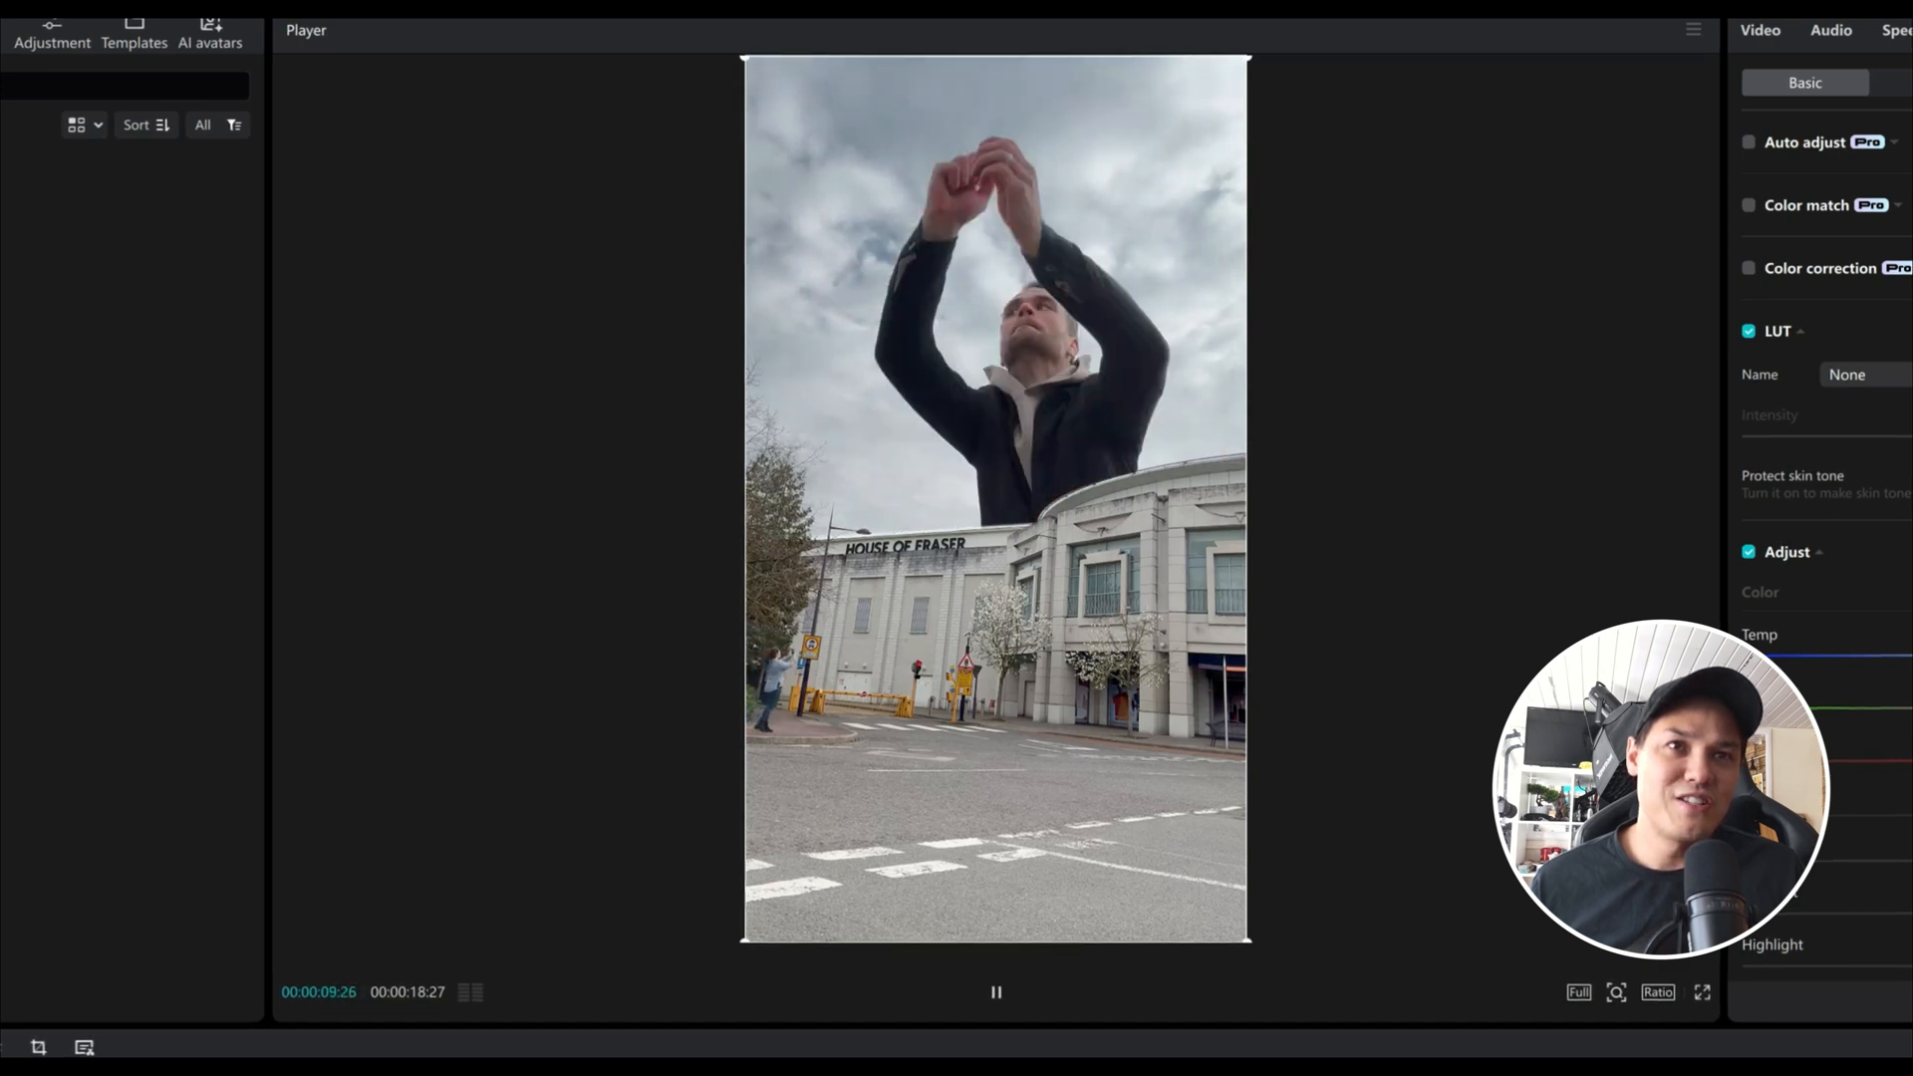
{"action": "key", "text": "space"}
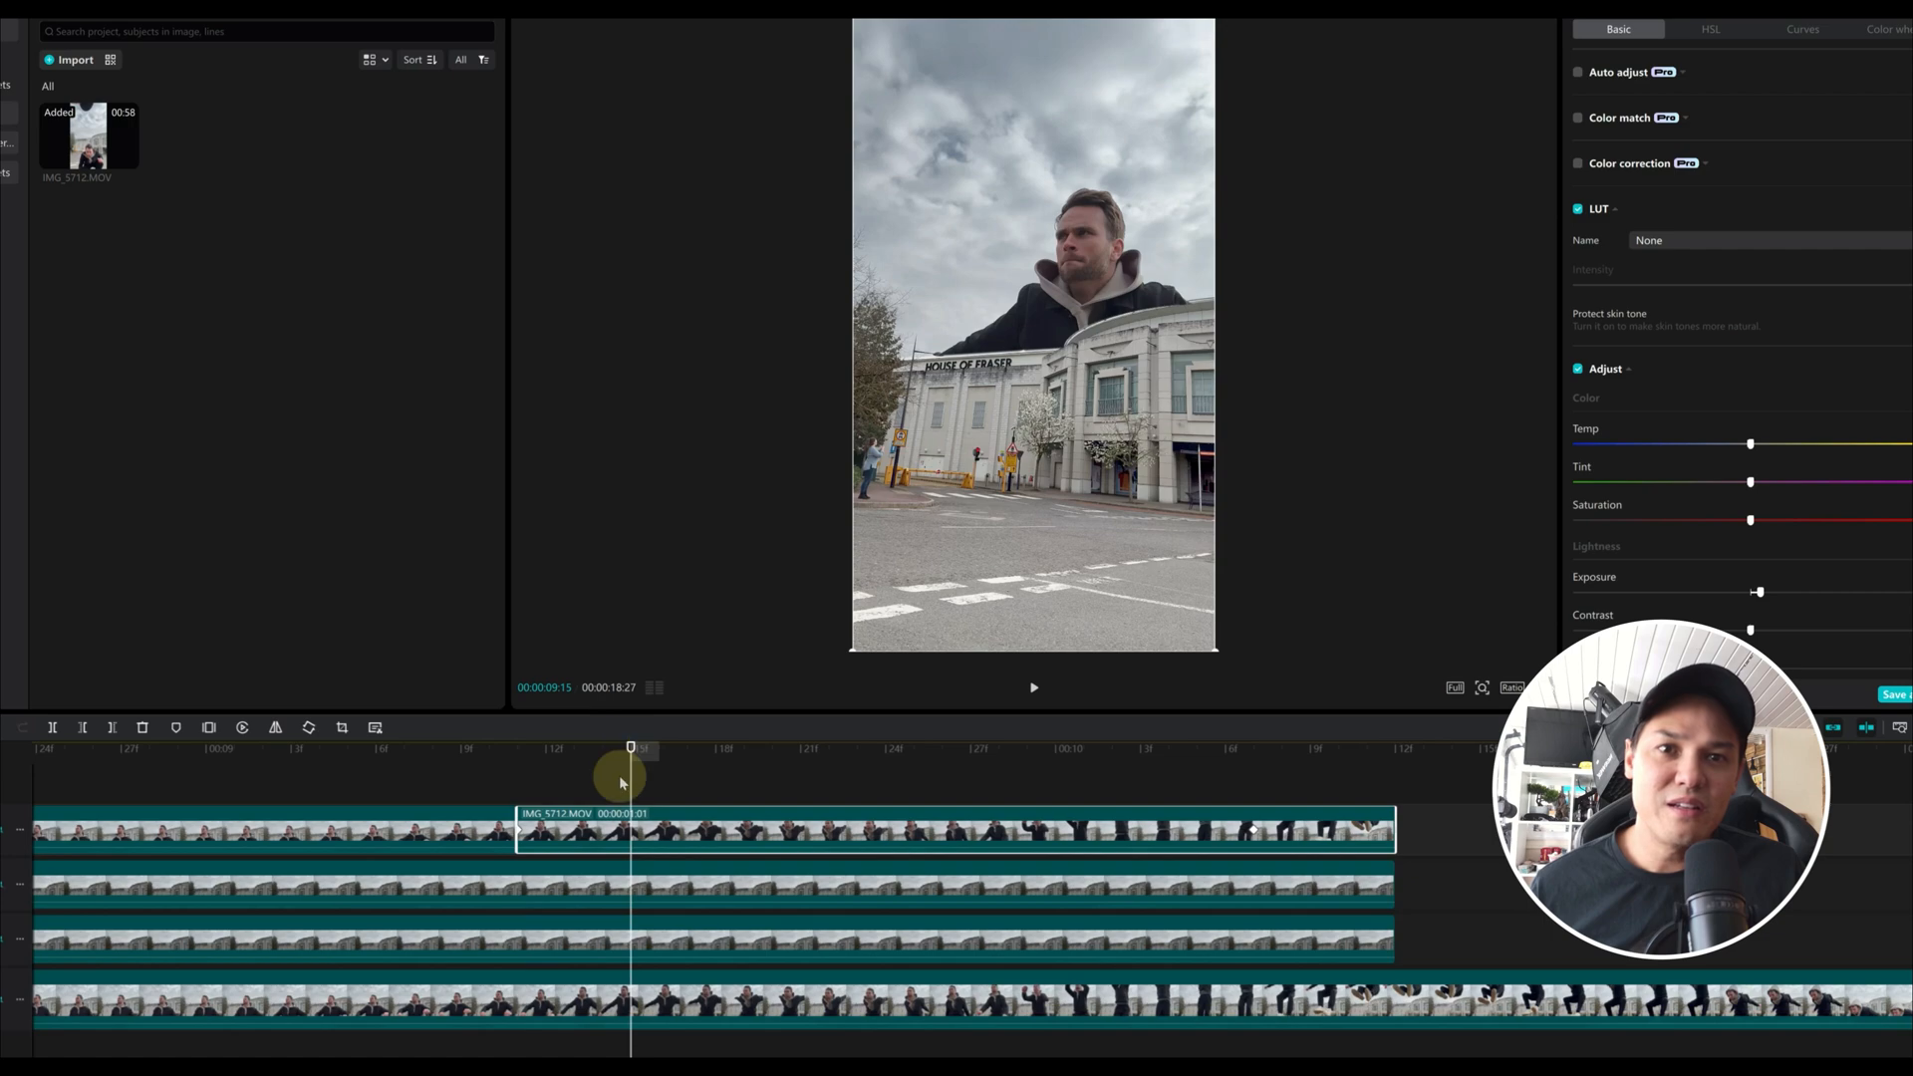
Step: Cut the top track's second clip at 00:00:09:15, remove its opening frames, close the gap and extend its end to the overlays' end
{"action": "key", "text": "ctrl+b"}
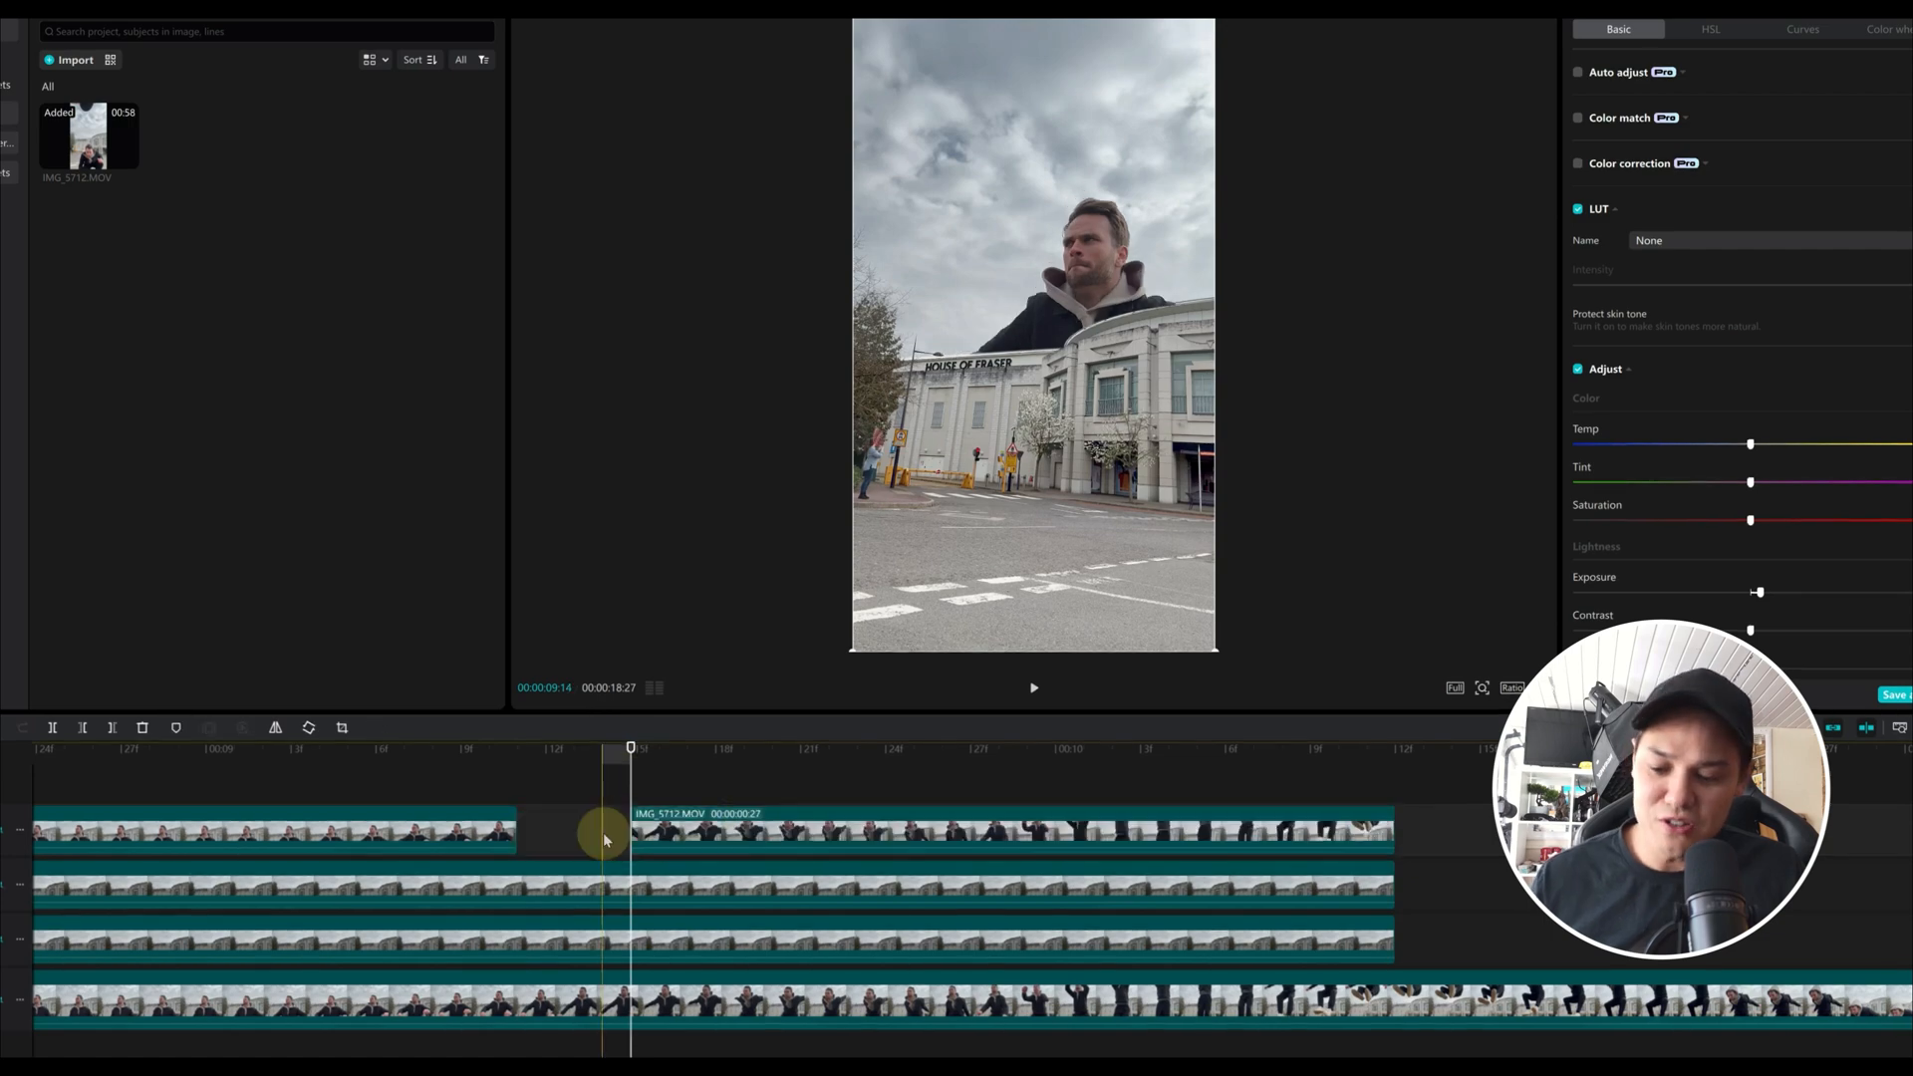
{"action": "left_click_drag", "start_coordinate": [718, 829], "coordinate": [614, 828]}
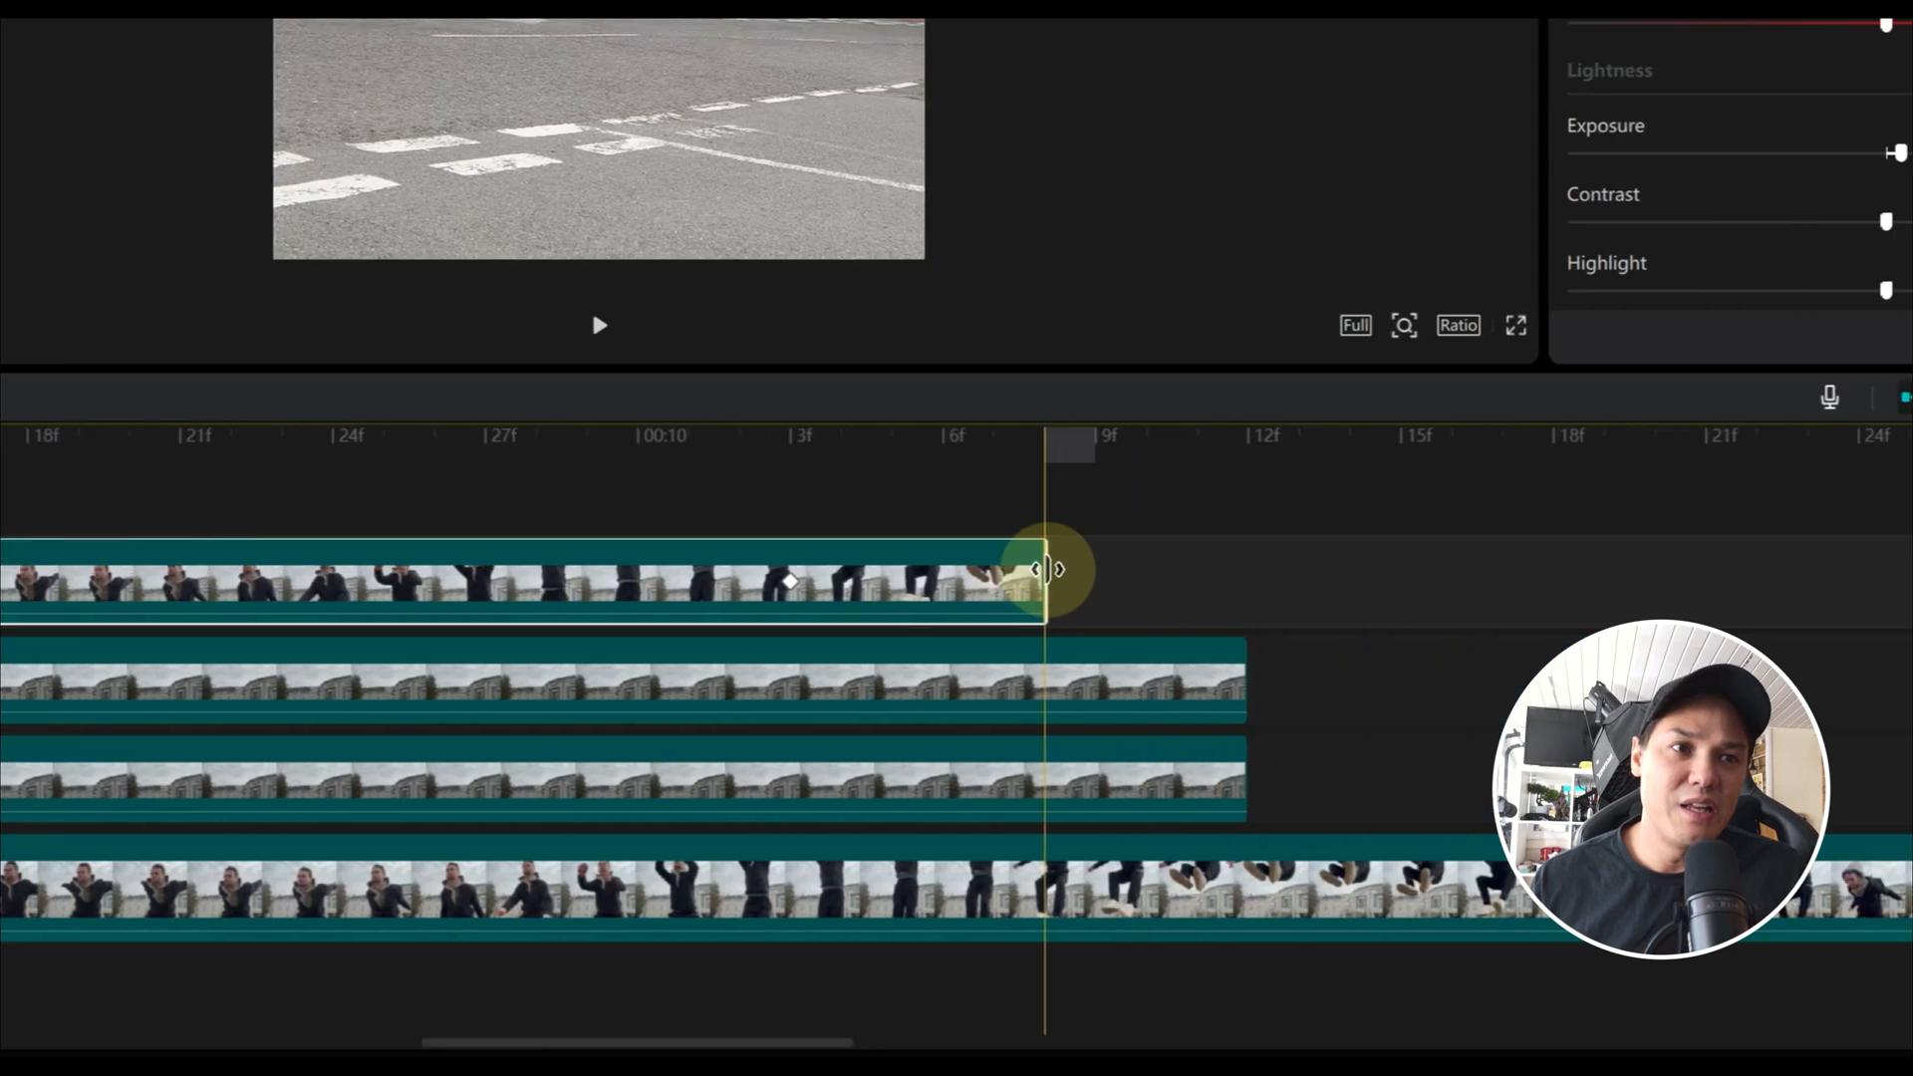
{"action": "left_click_drag", "start_coordinate": [1659, 757], "coordinate": [1811, 771]}
Step: Play the composite from behind the building through the man's jump to check the masks and the splice
{"action": "left_click_drag", "start_coordinate": [998, 691], "coordinate": [989, 695]}
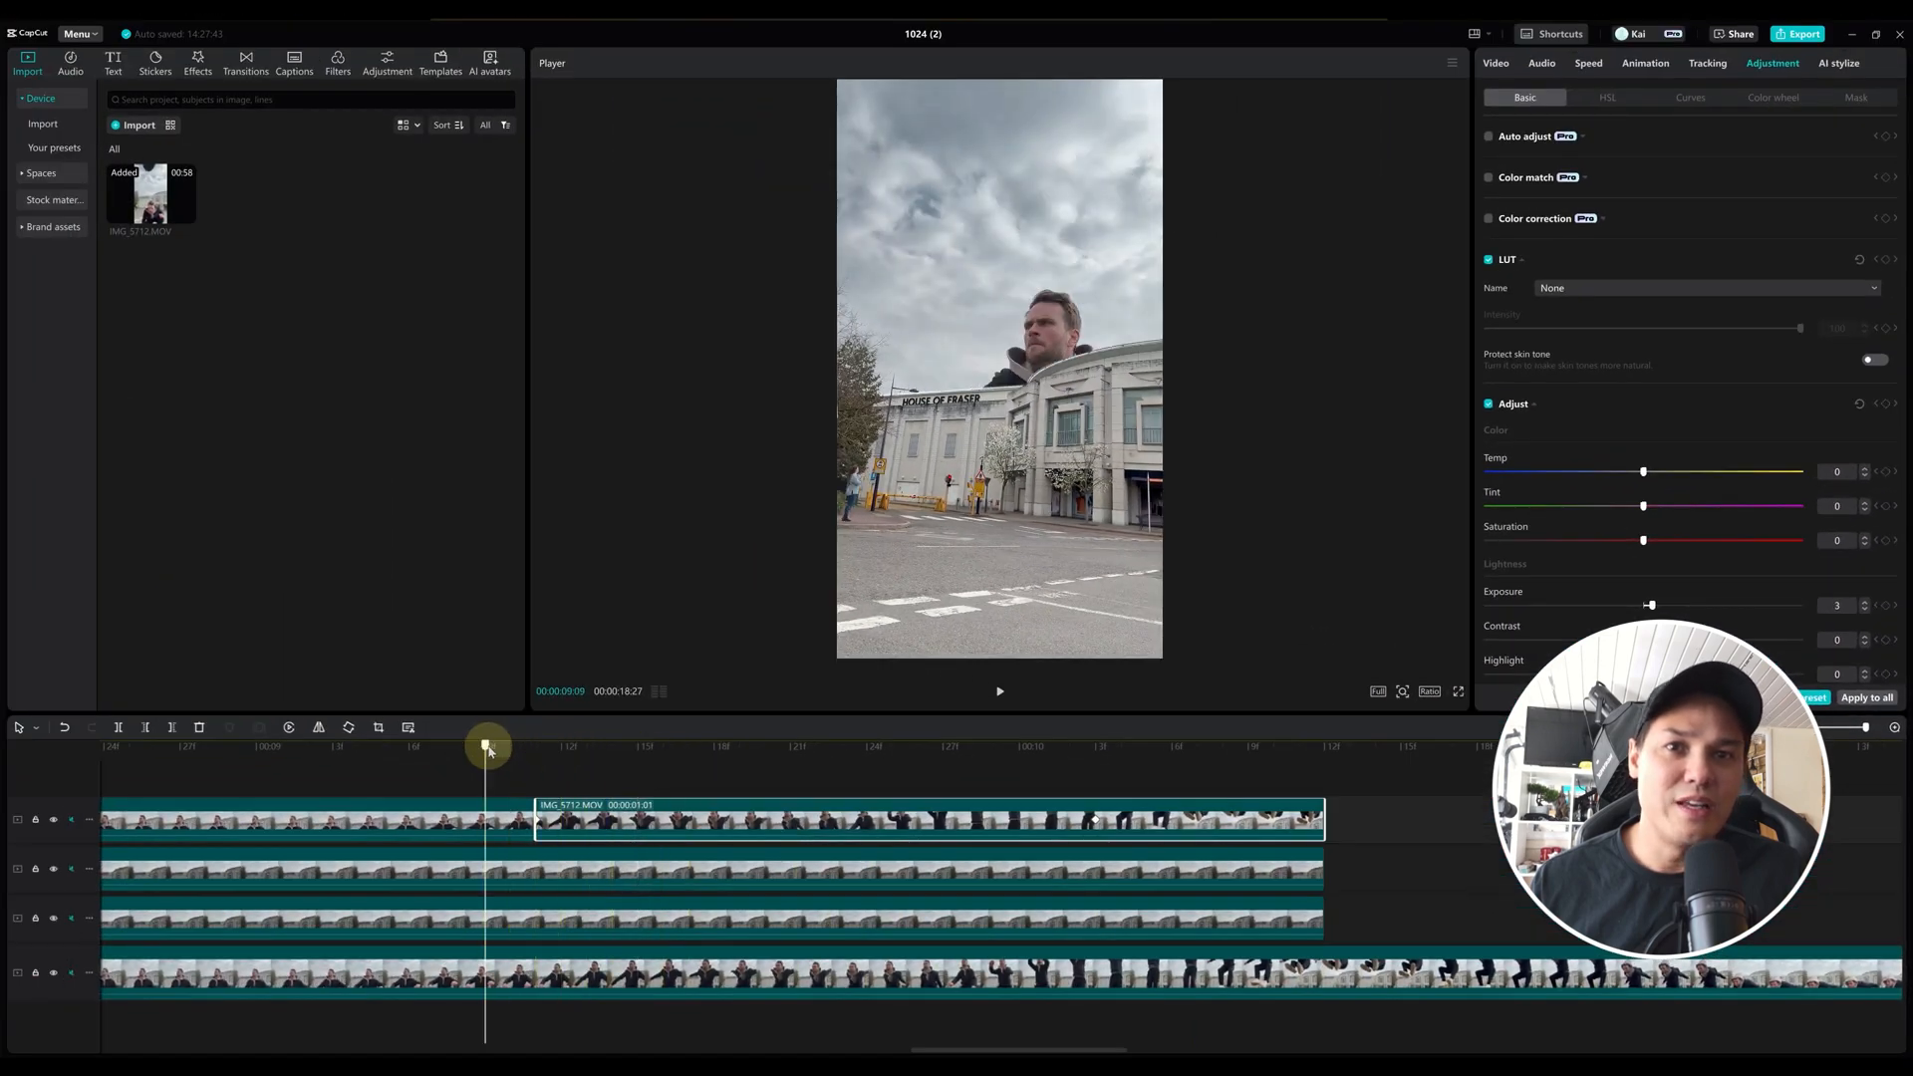
{"action": "left_click_drag", "start_coordinate": [488, 749], "coordinate": [424, 748]}
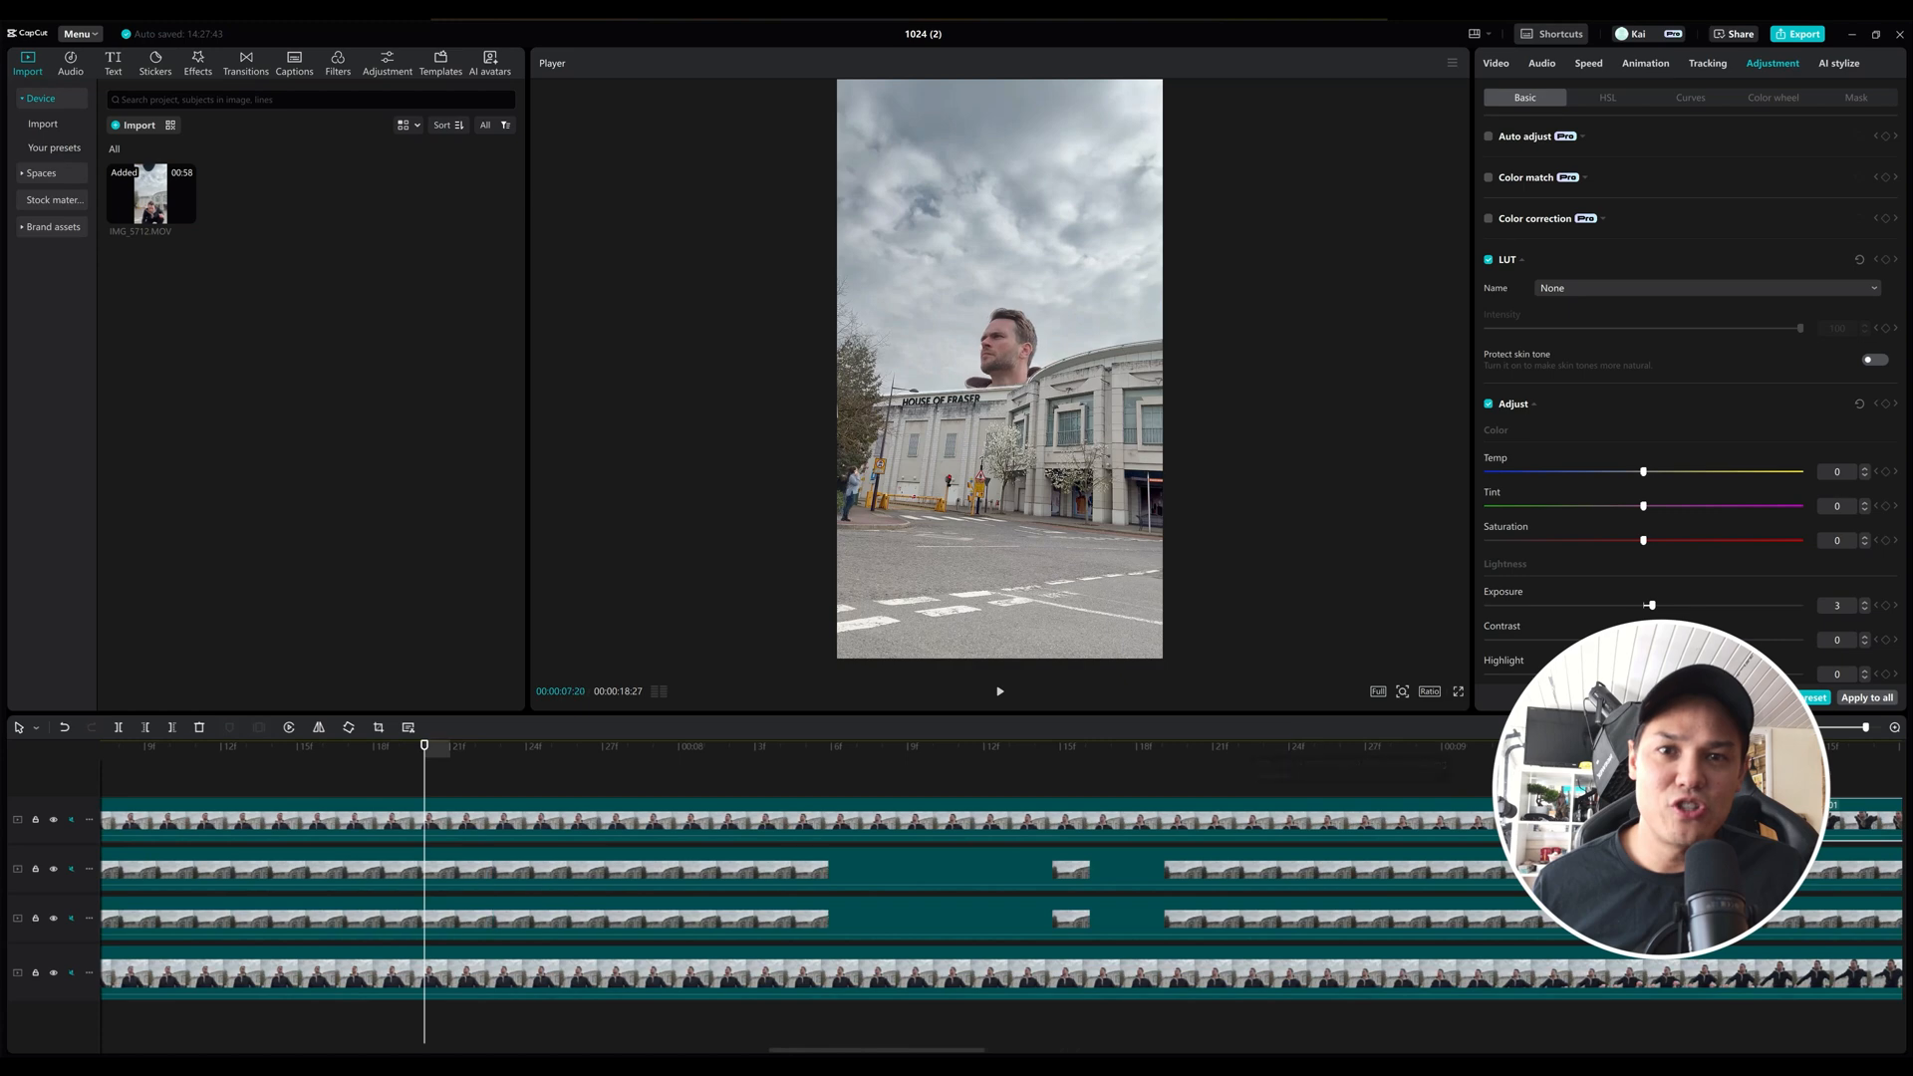
{"action": "scroll", "coordinate": [334, 749], "scroll_direction": "down", "scroll_amount": 5}
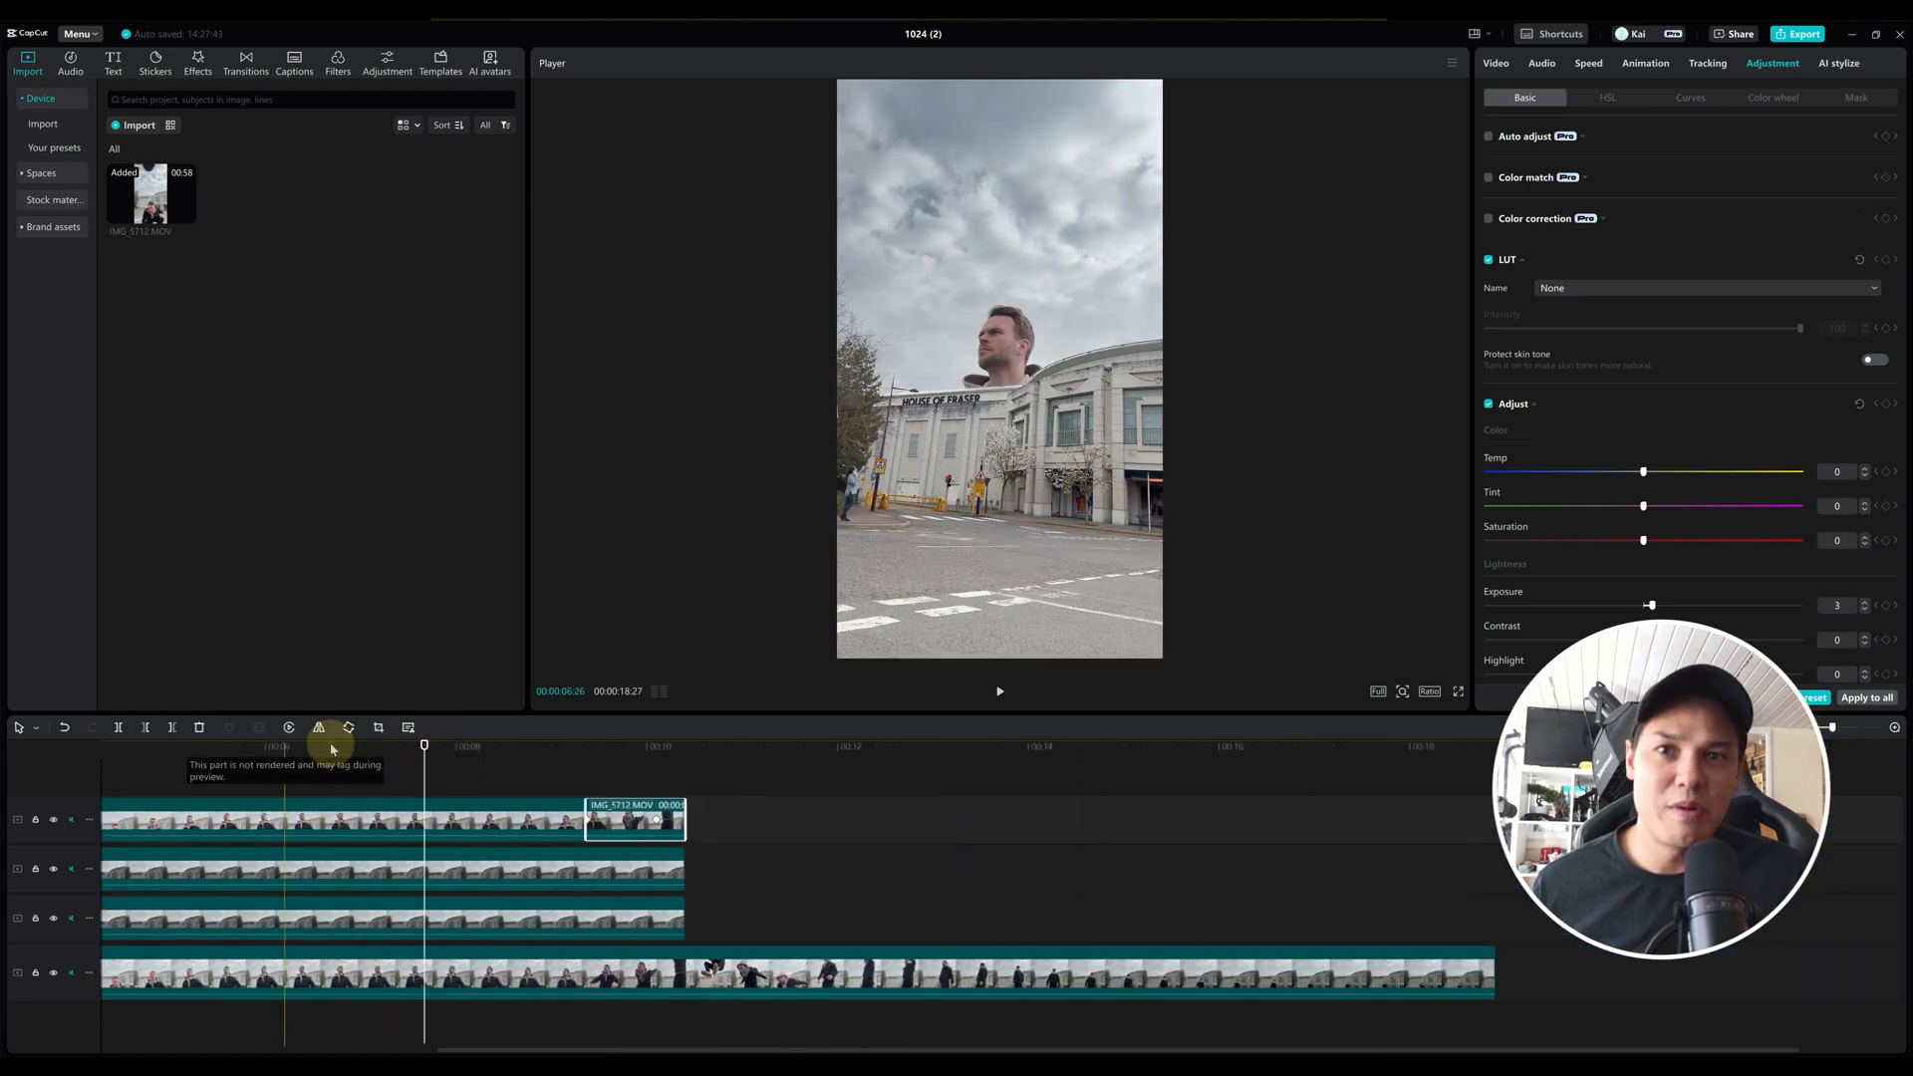
{"action": "key", "text": "space"}
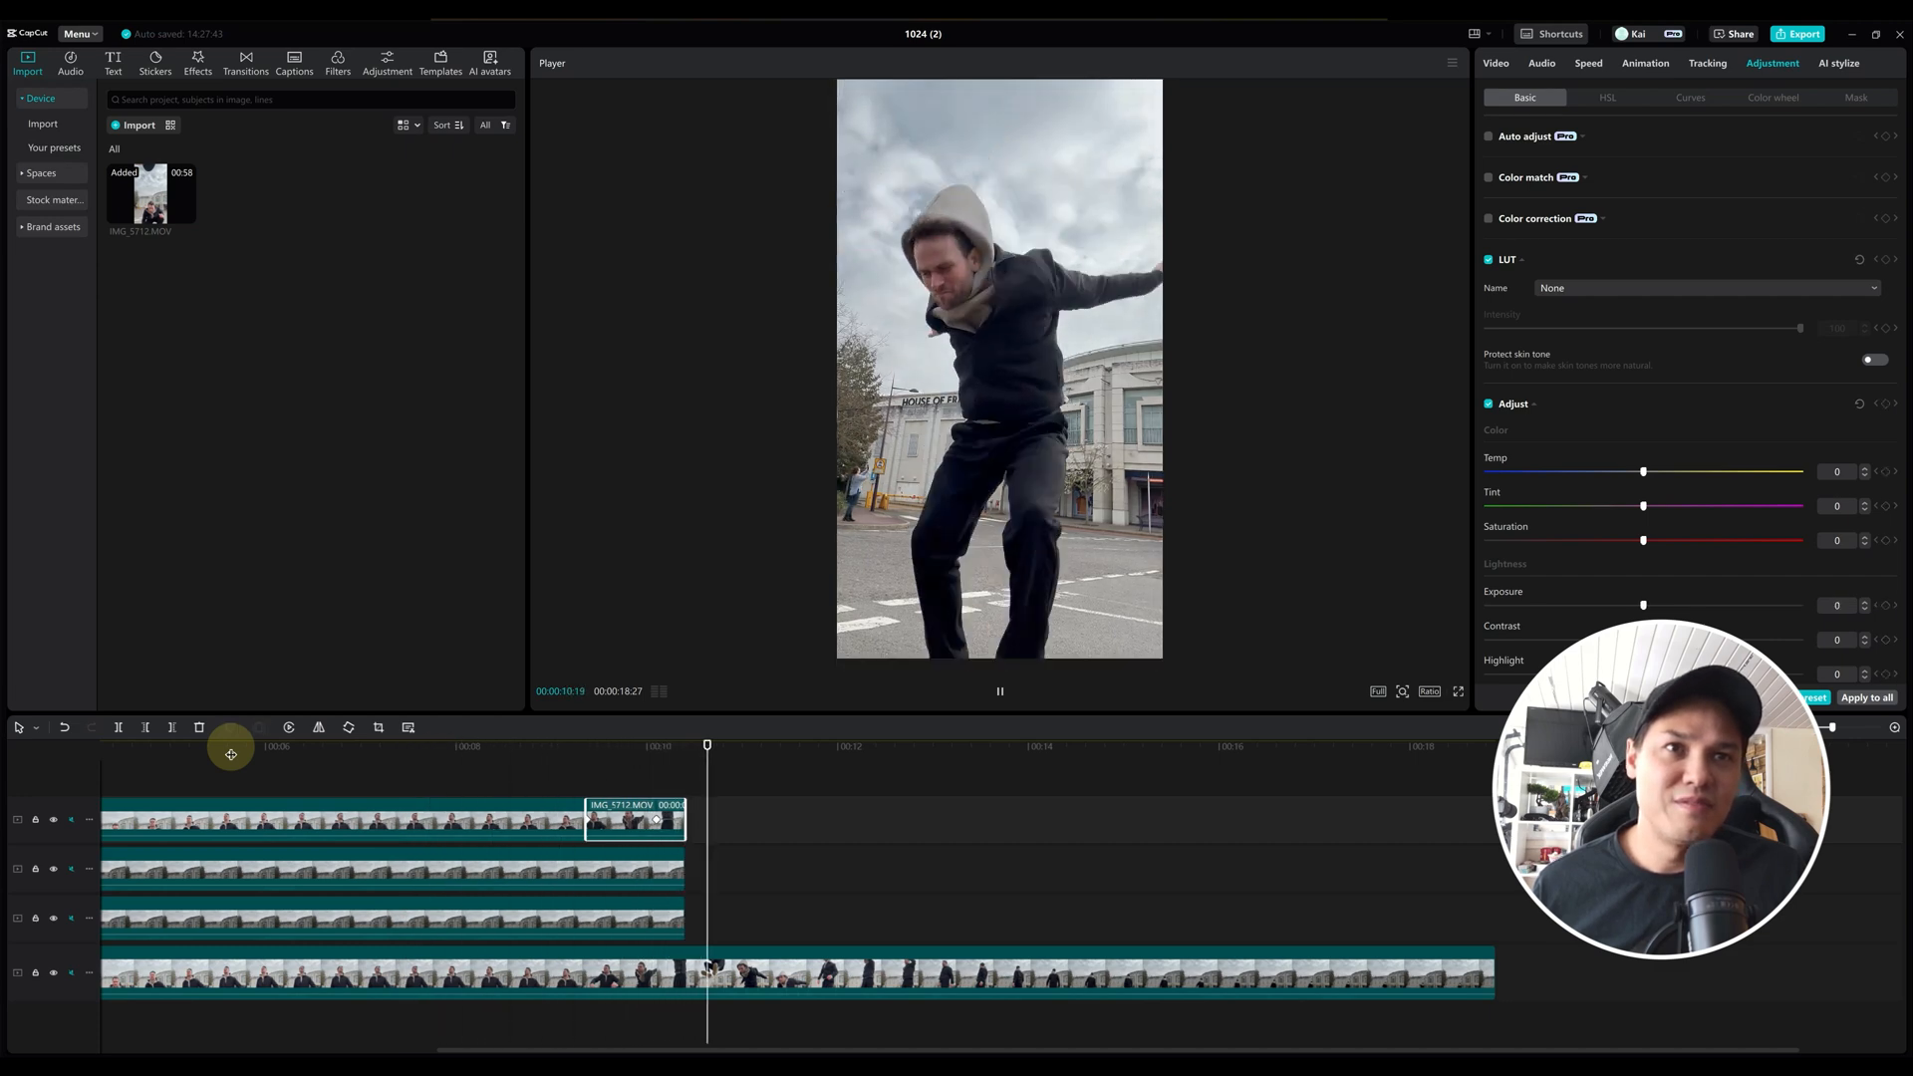
{"action": "key", "text": "space"}
{"action": "left_click_drag", "start_coordinate": [595, 754], "coordinate": [473, 798]}
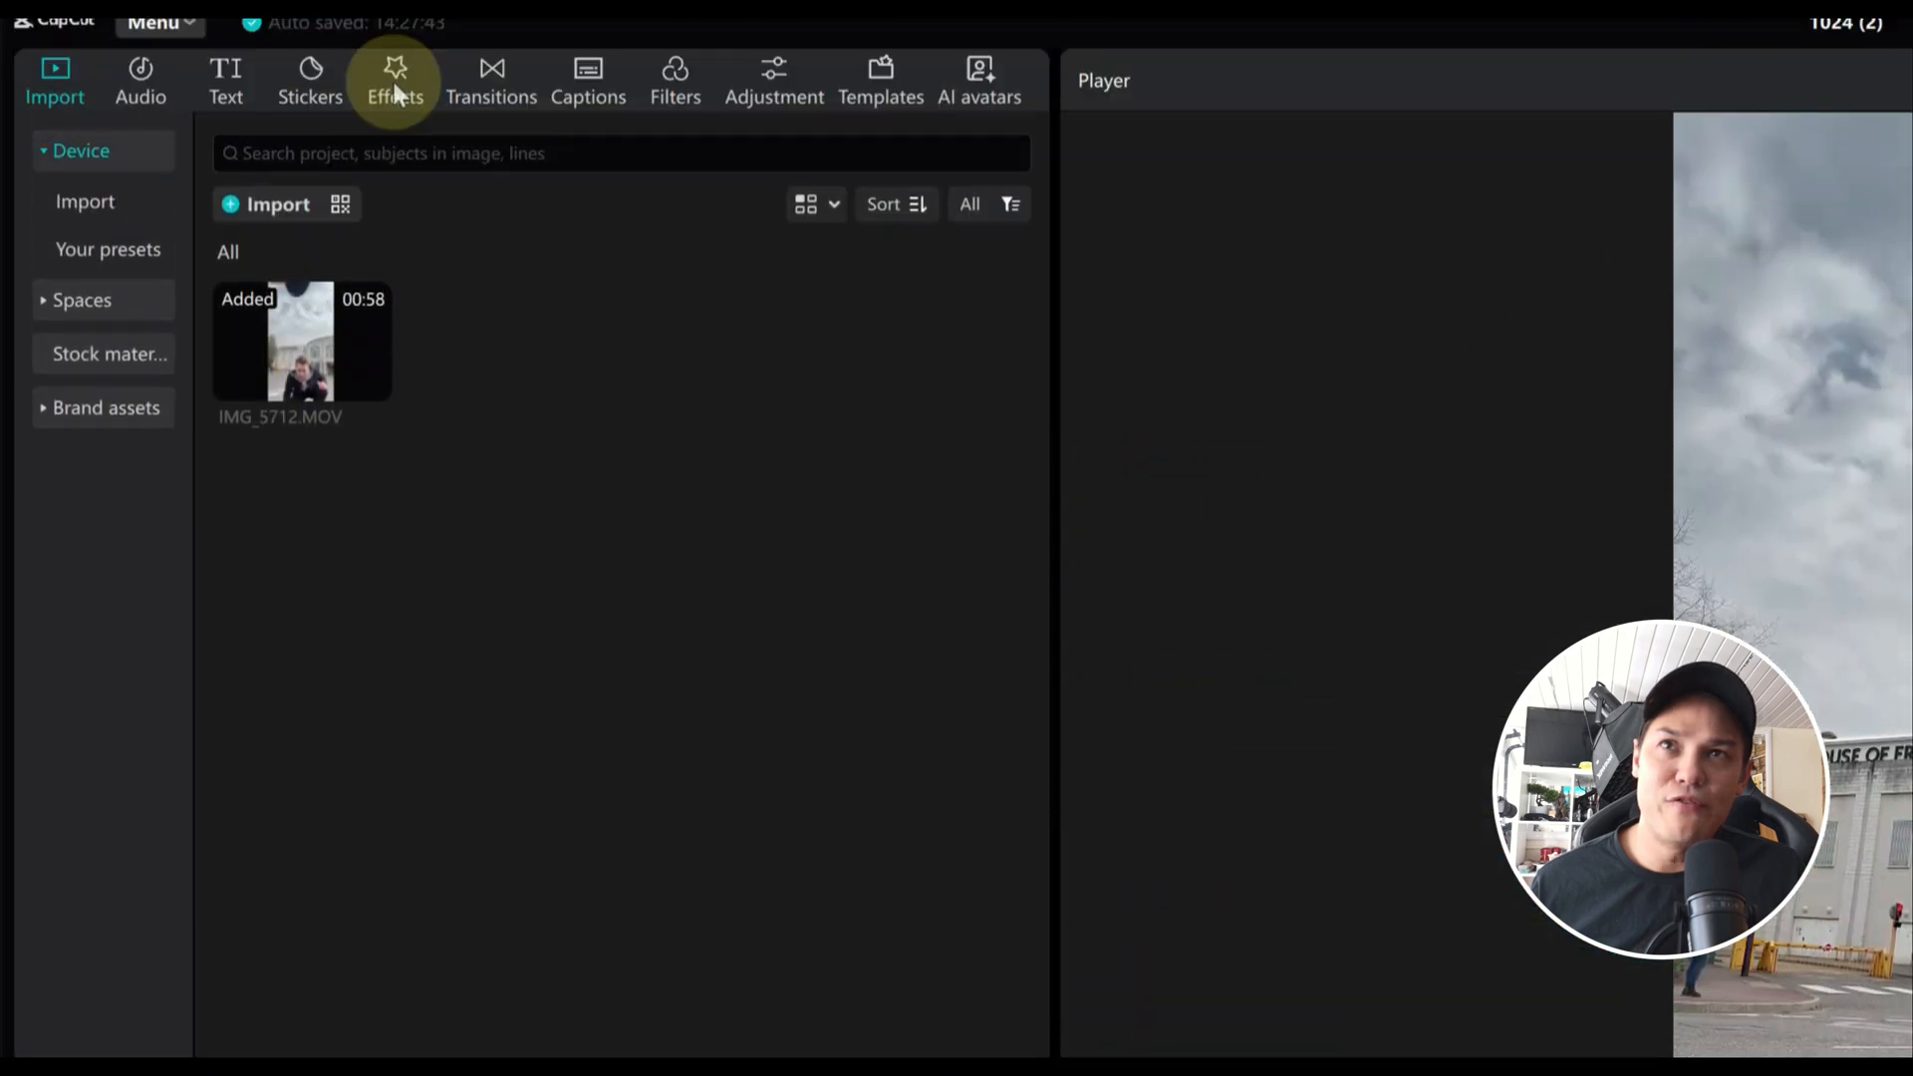
Step: Add the Spooky Camera video effect on its own track above all clips, covering the whole timeline, and preview it
{"action": "left_click", "coordinate": [394, 84]}
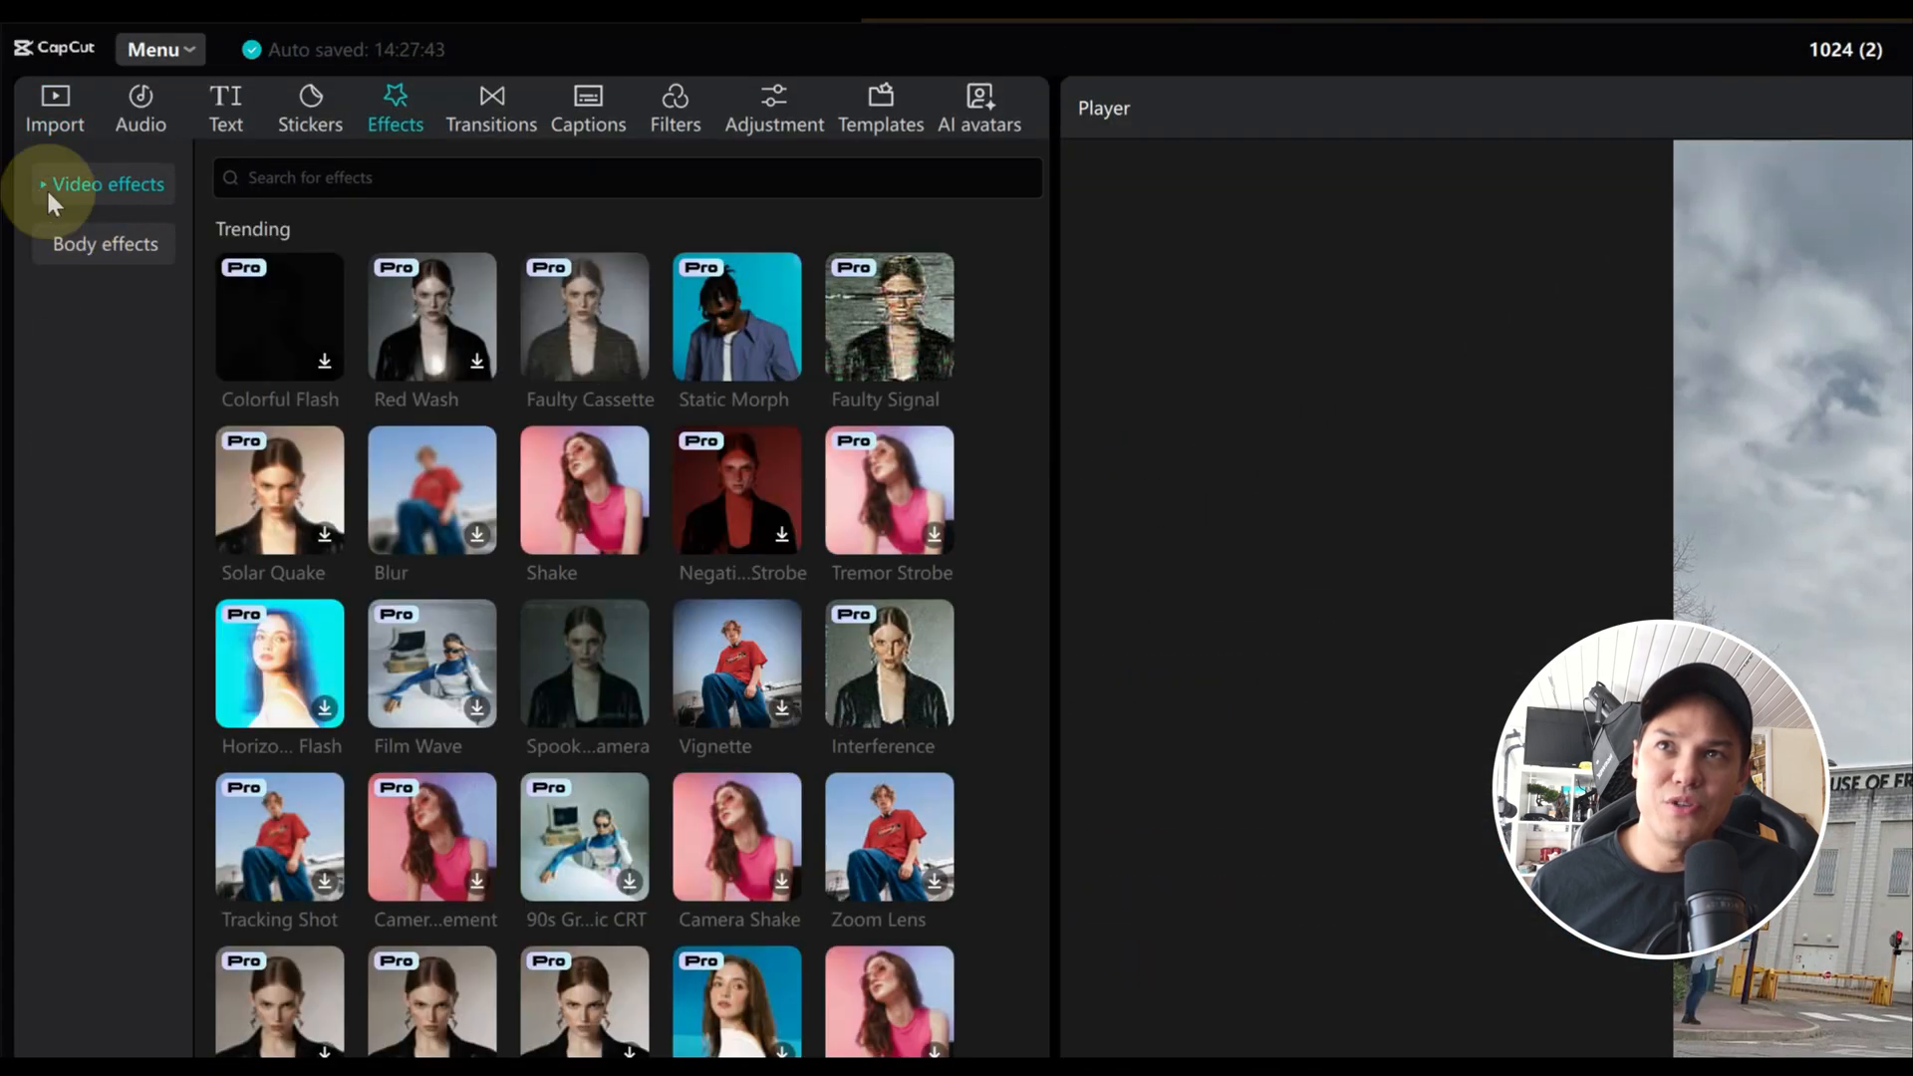
{"action": "left_click", "coordinate": [45, 187]}
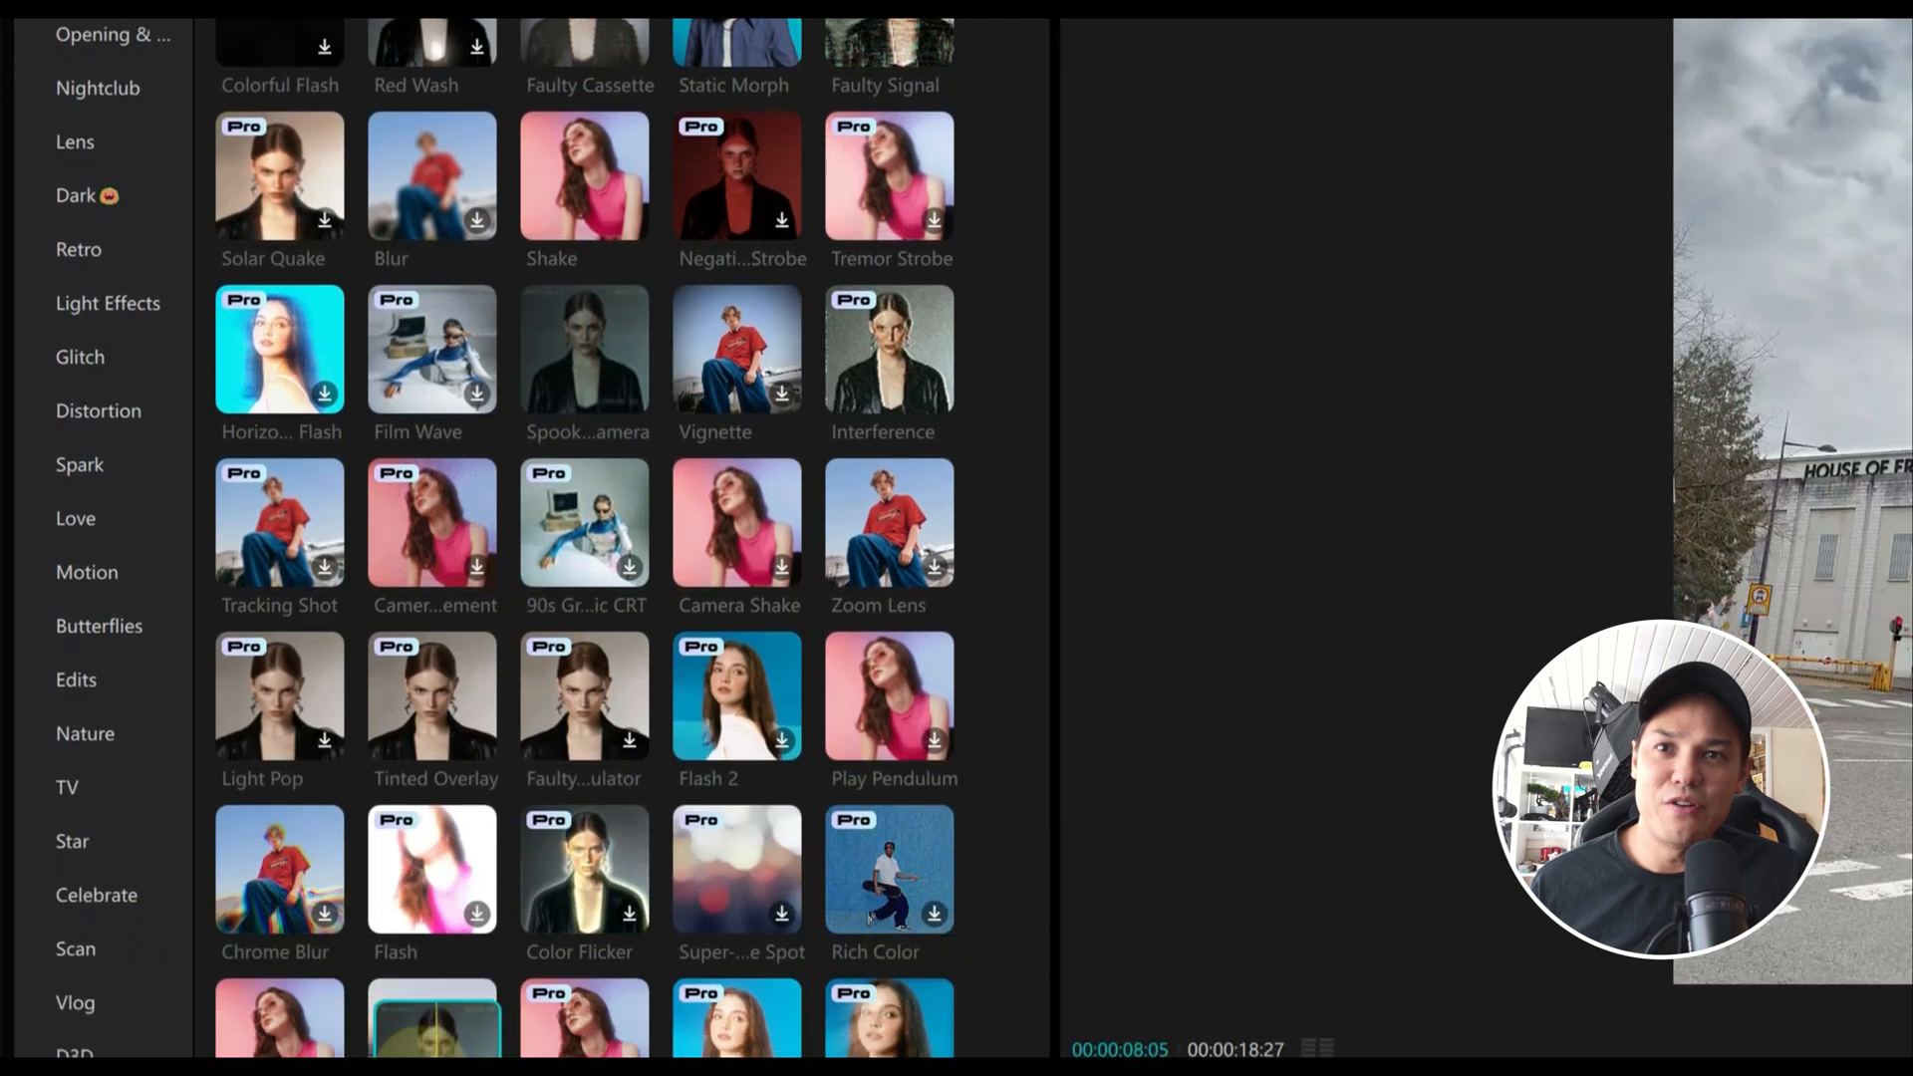
{"action": "left_click_drag", "start_coordinate": [436, 1056], "coordinate": [349, 514]}
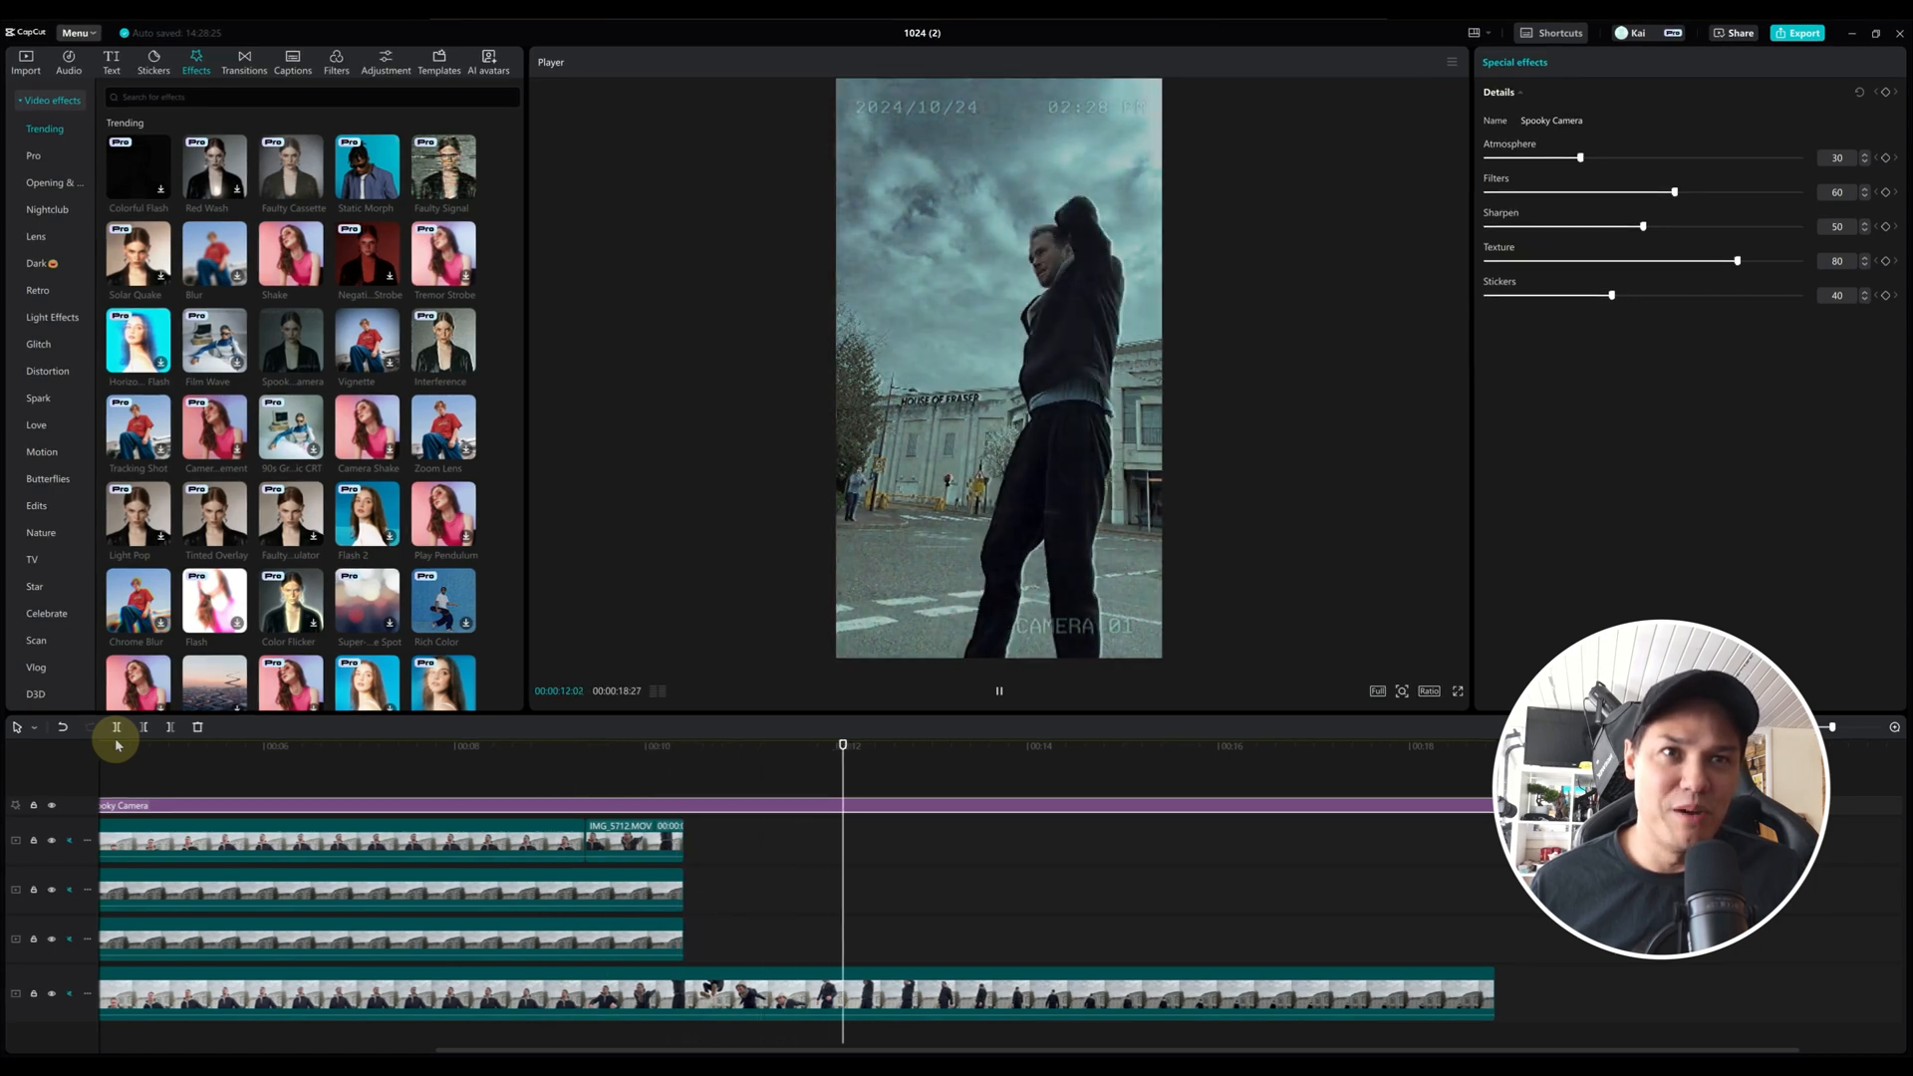
{"action": "key", "text": "space"}
Step: Tune the Spooky Camera effect to Atmosphere 10, Filters 11, Sharpen 28 and Texture 75, and adjust its Stickers strength
{"action": "left_click", "coordinate": [582, 745]}
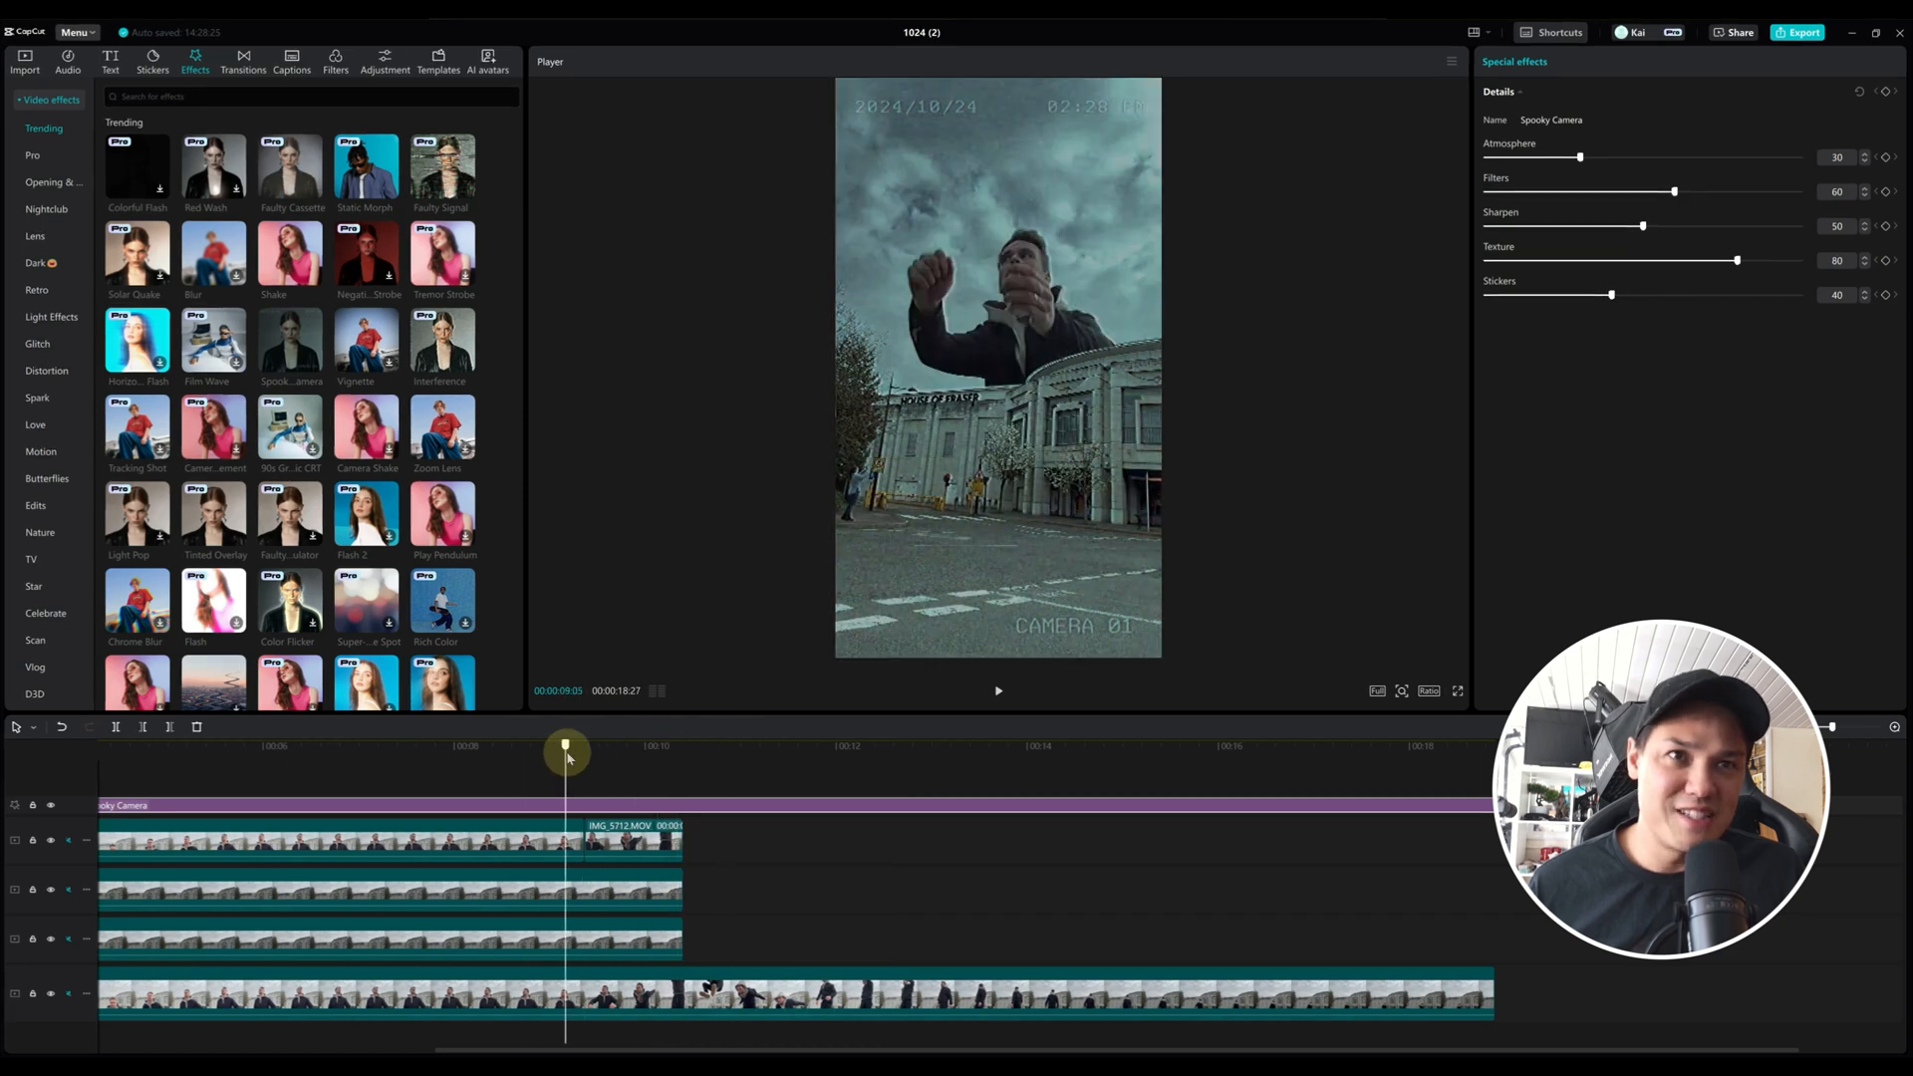
{"action": "left_click", "coordinate": [585, 779]}
{"action": "left_click", "coordinate": [586, 804]}
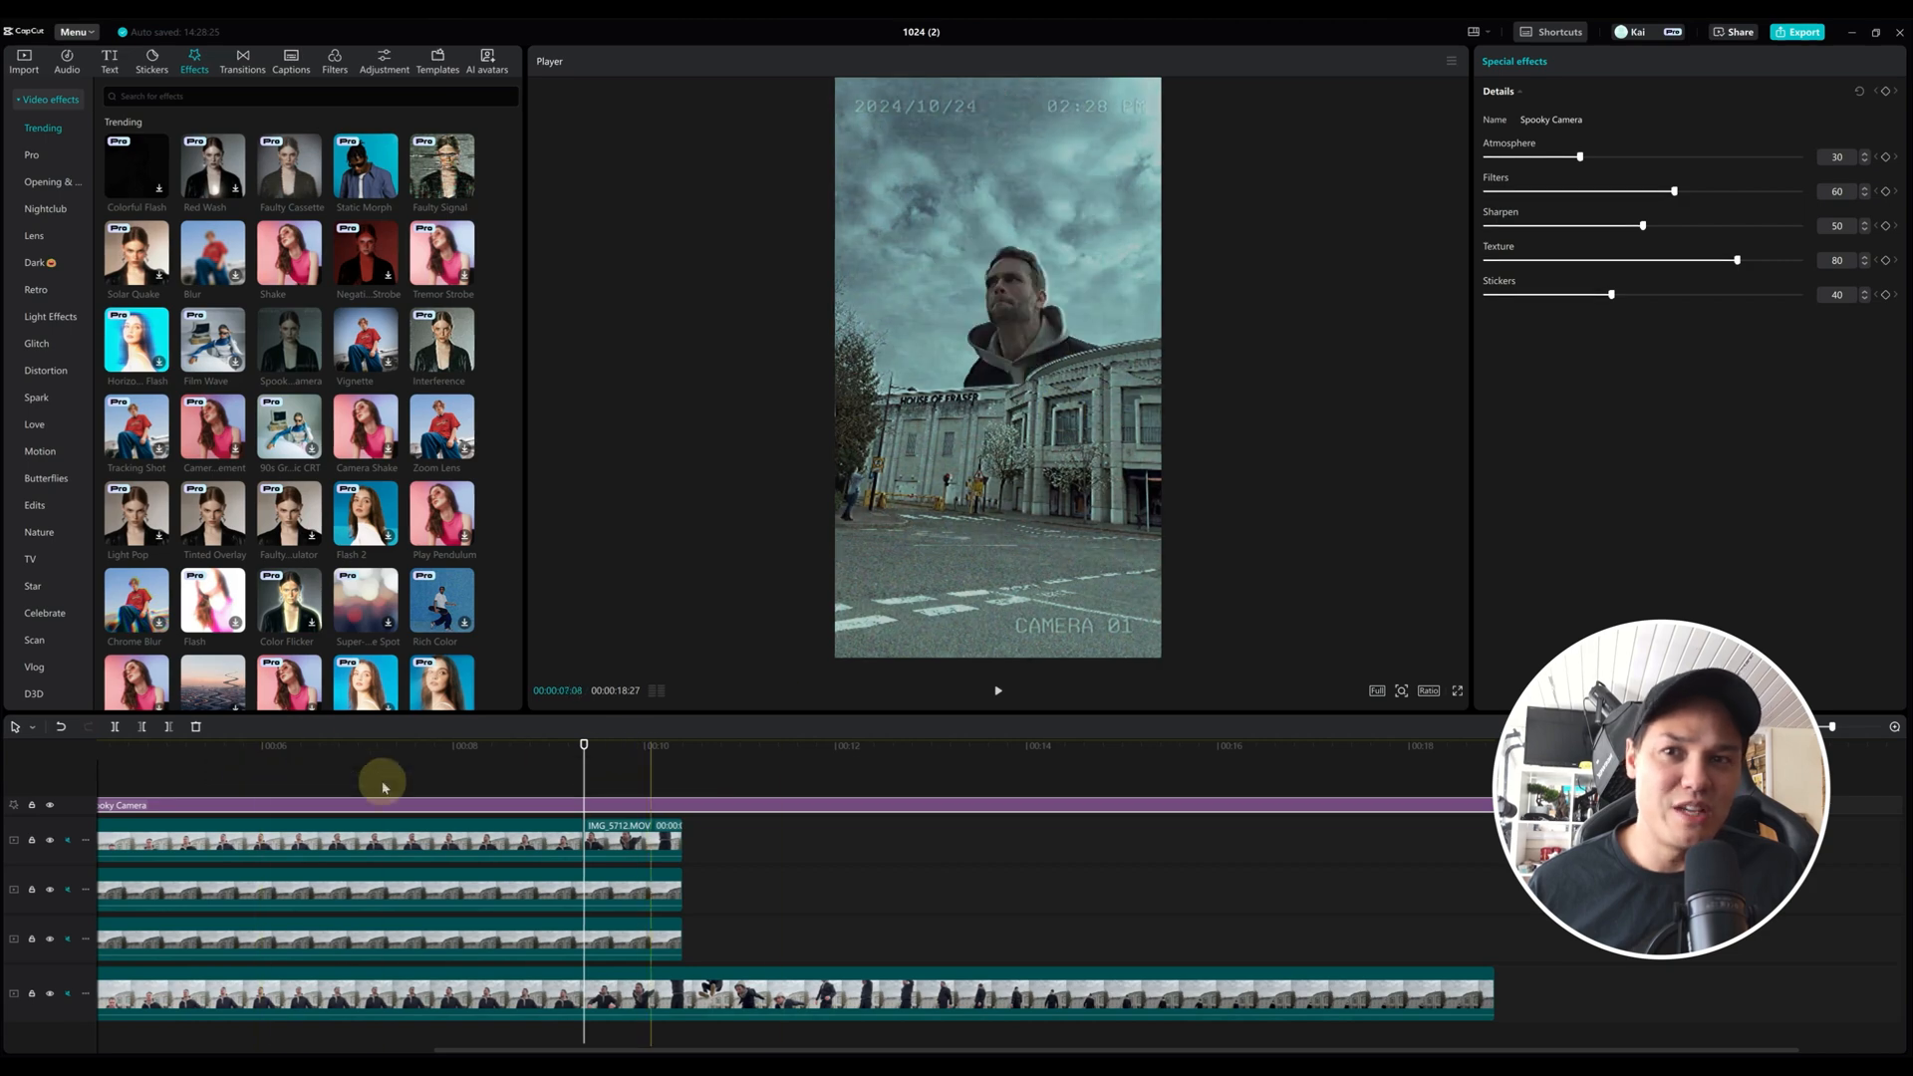
{"action": "left_click_drag", "start_coordinate": [1669, 248], "coordinate": [1380, 257]}
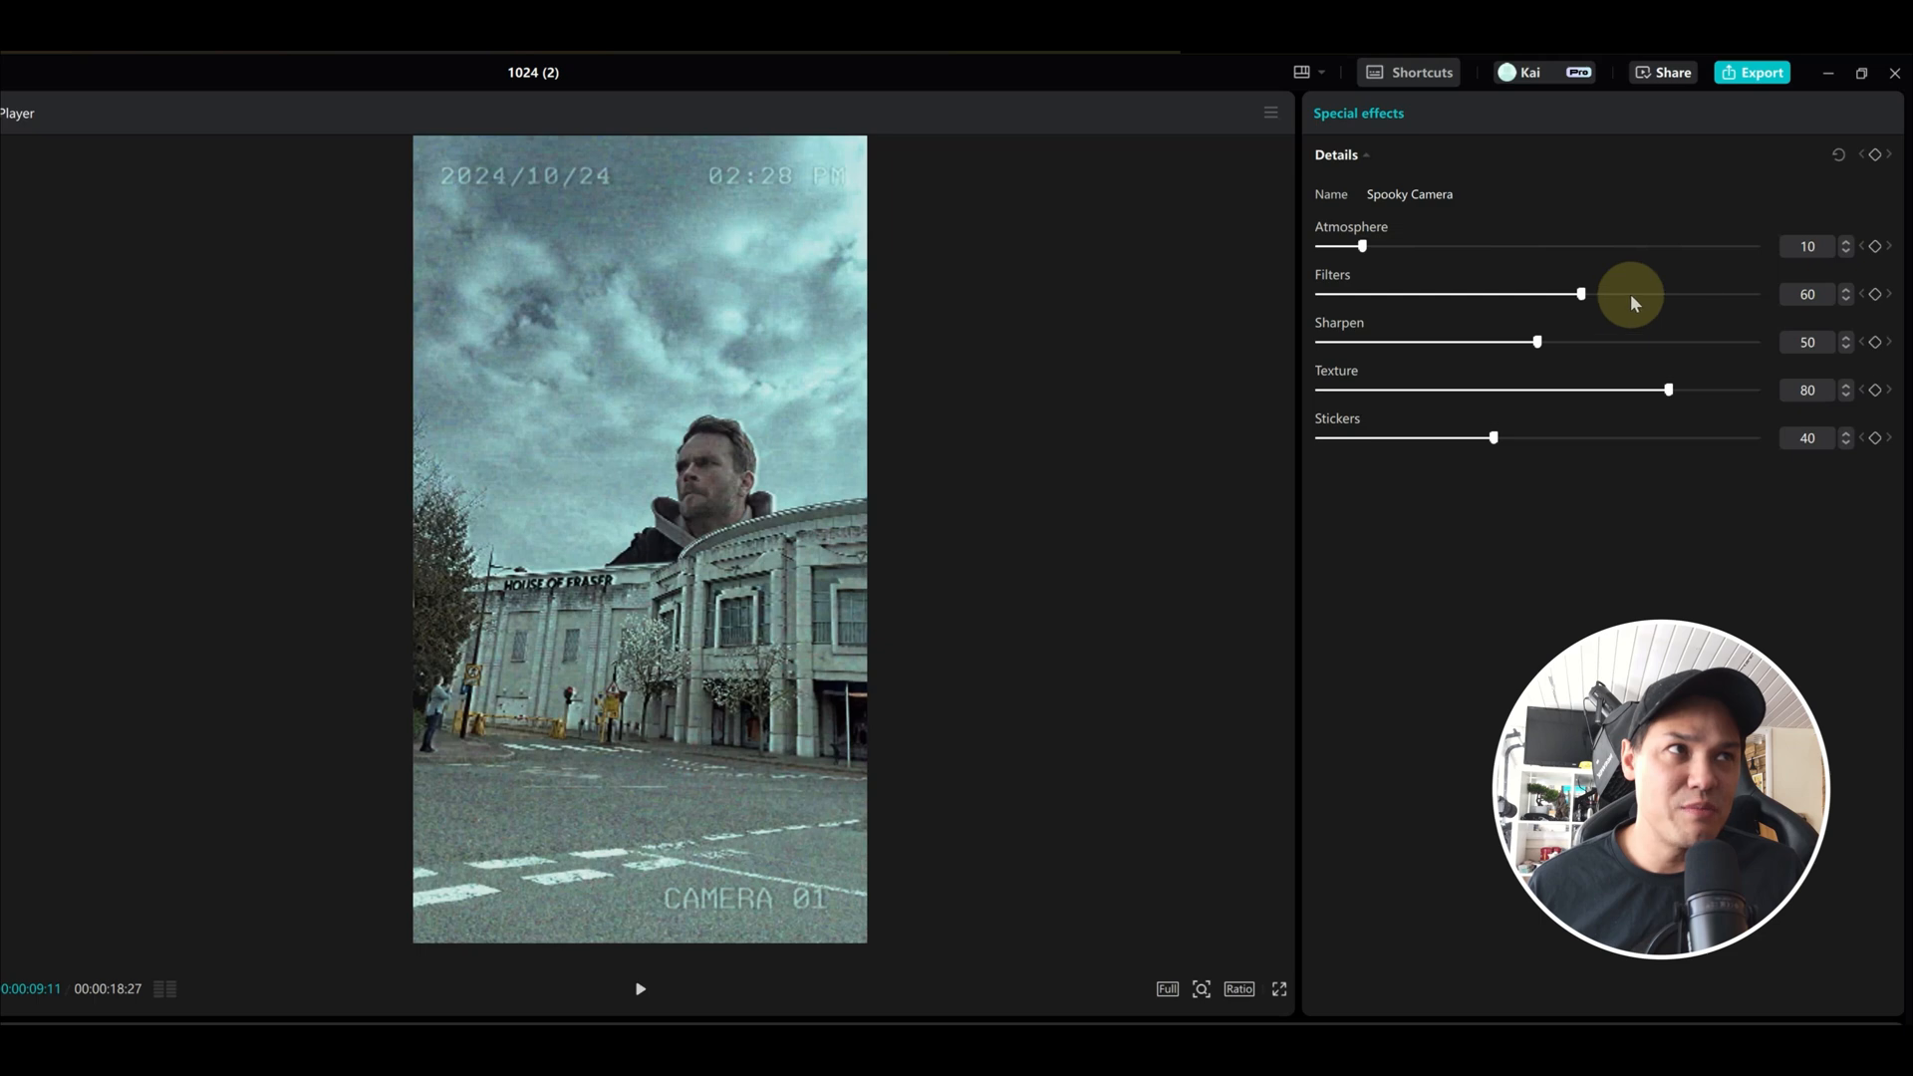
{"action": "left_click_drag", "start_coordinate": [1583, 295], "coordinate": [1411, 293]}
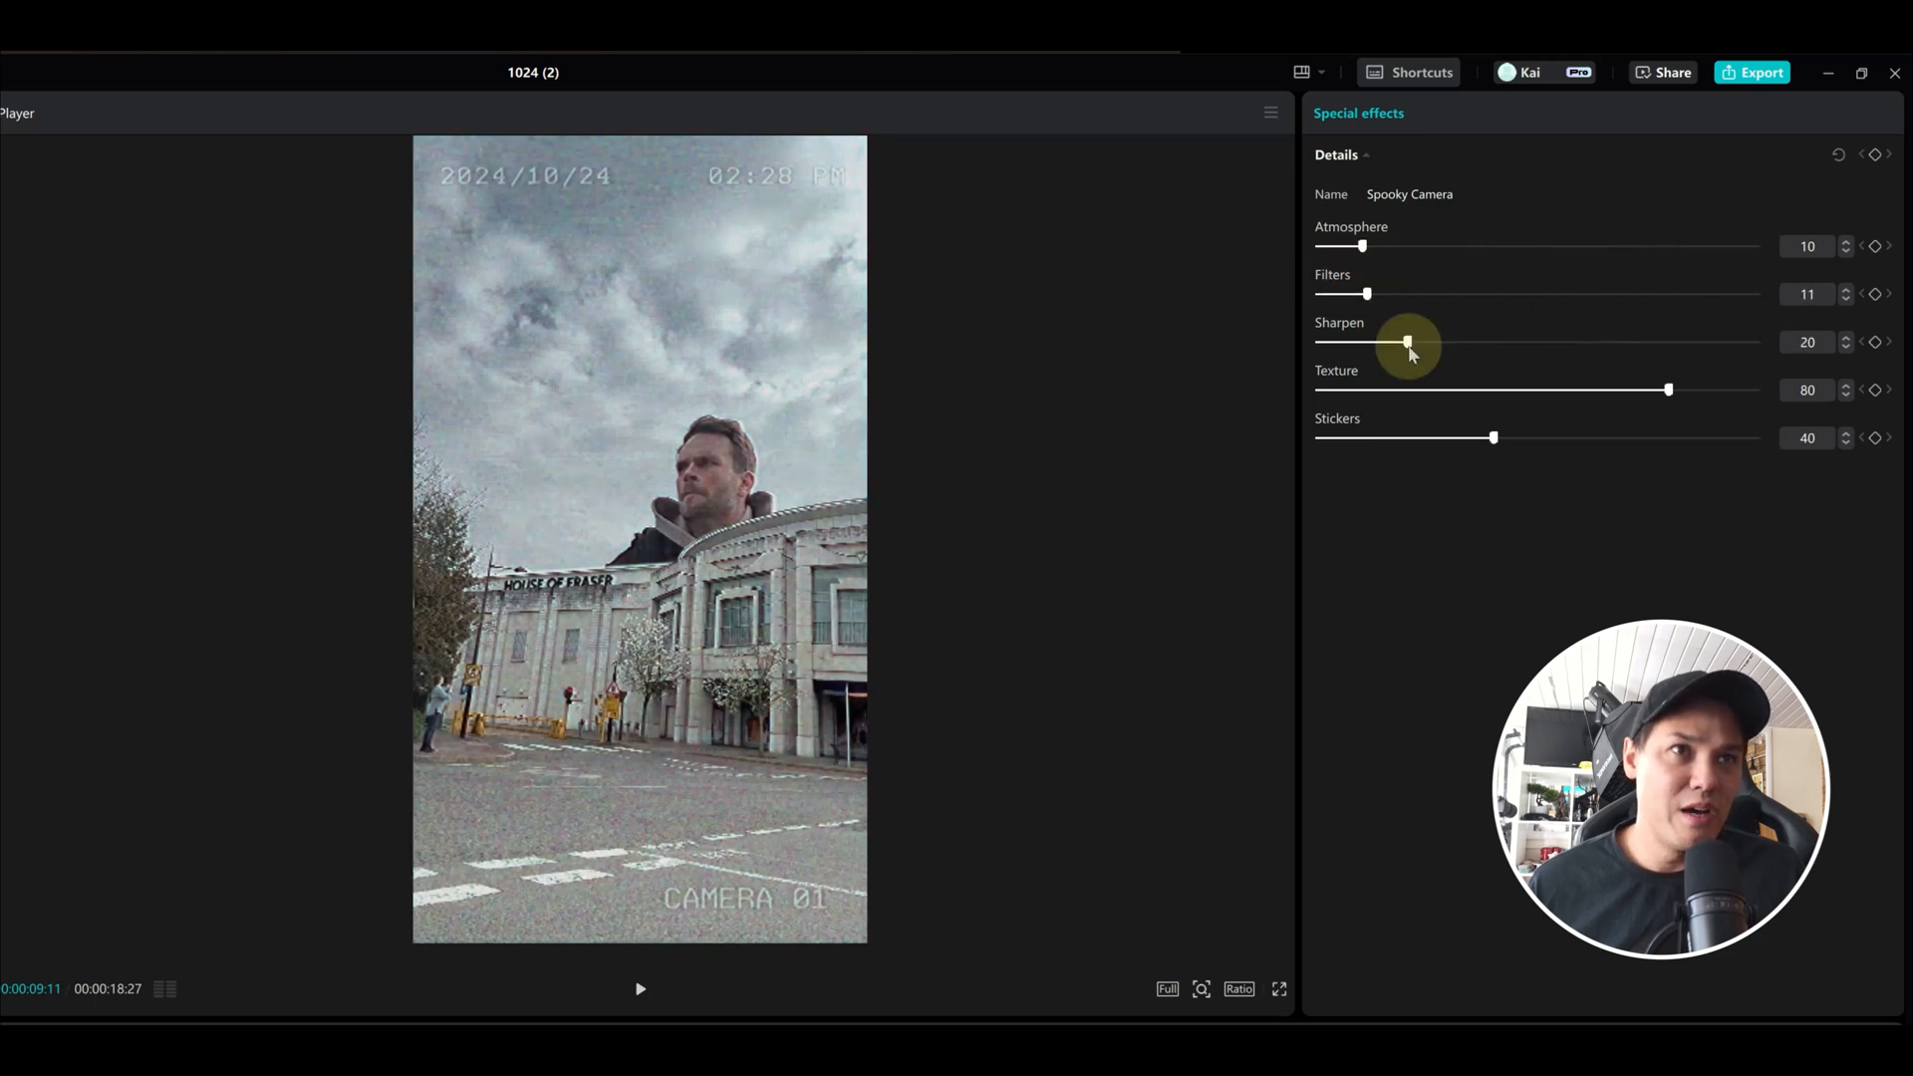
{"action": "left_click_drag", "start_coordinate": [1635, 401], "coordinate": [1646, 398]}
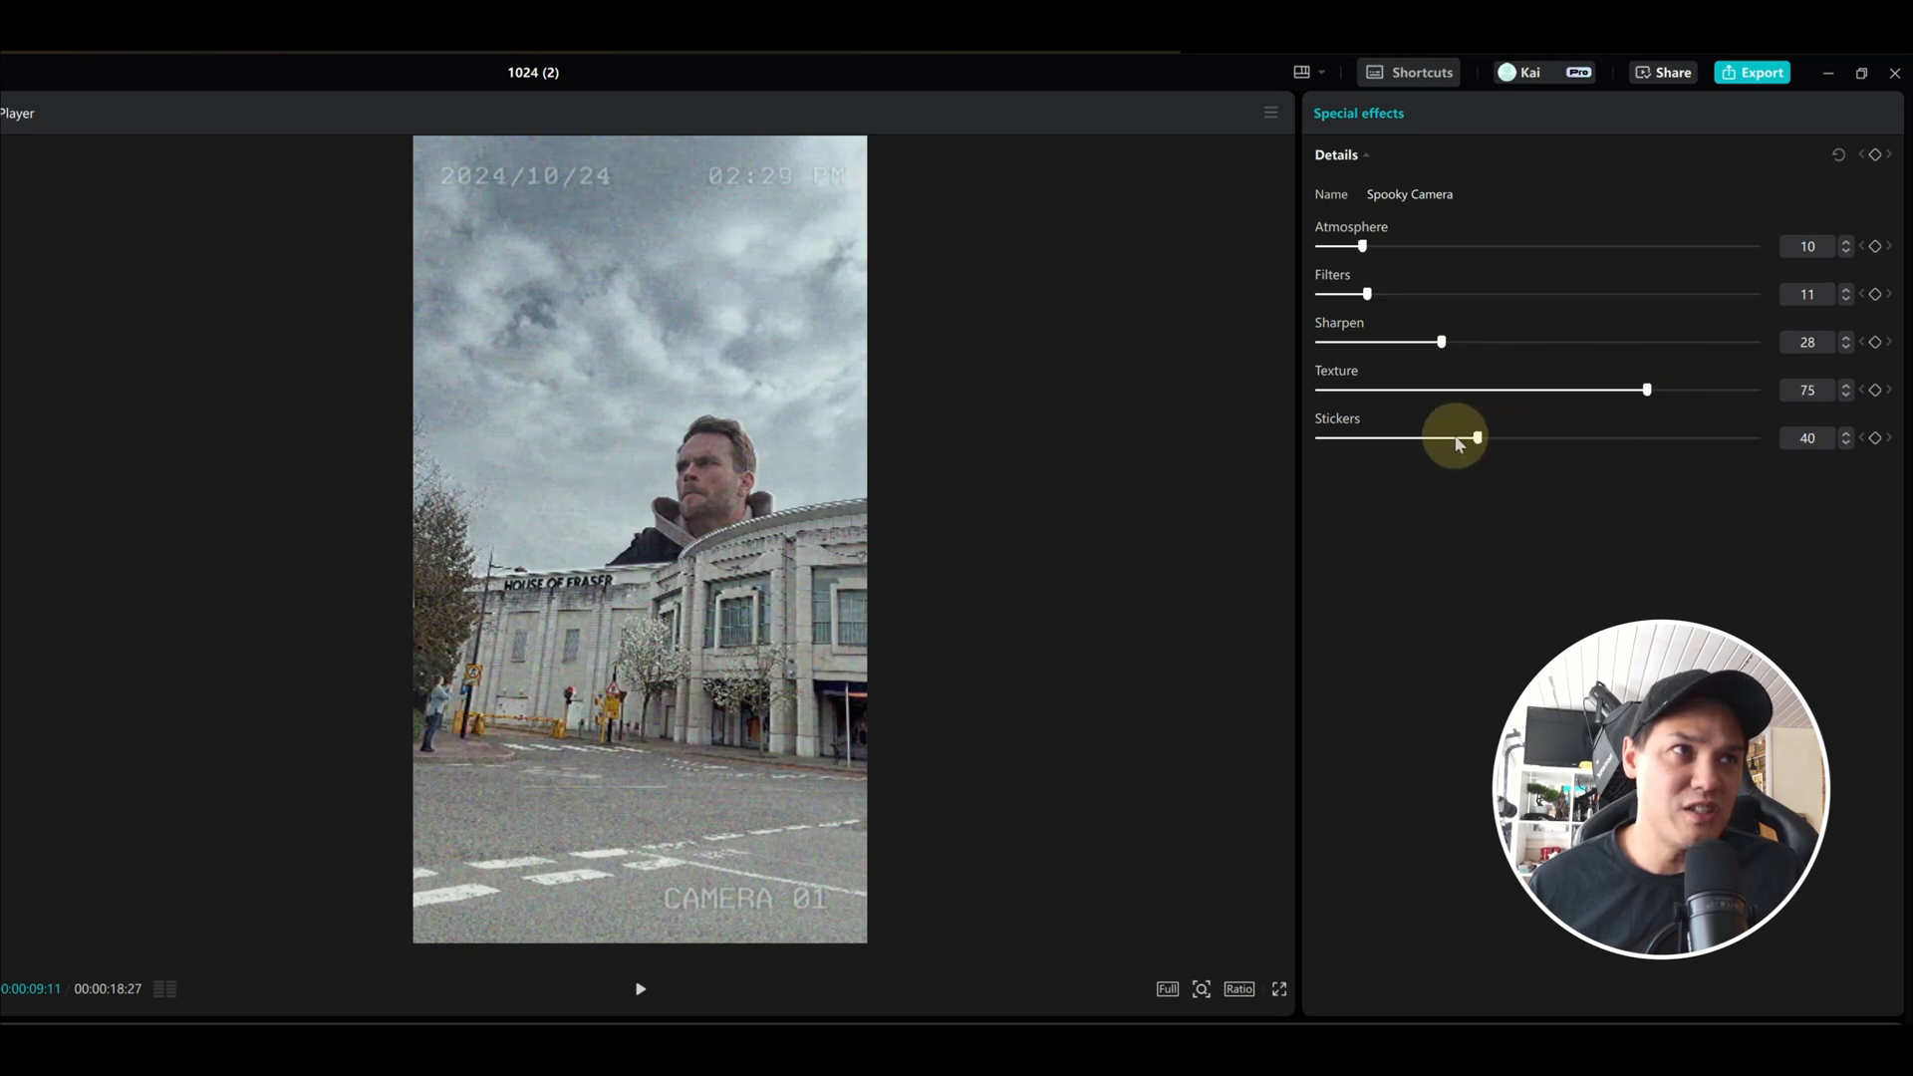
{"action": "left_click_drag", "start_coordinate": [1376, 438], "coordinate": [1733, 438]}
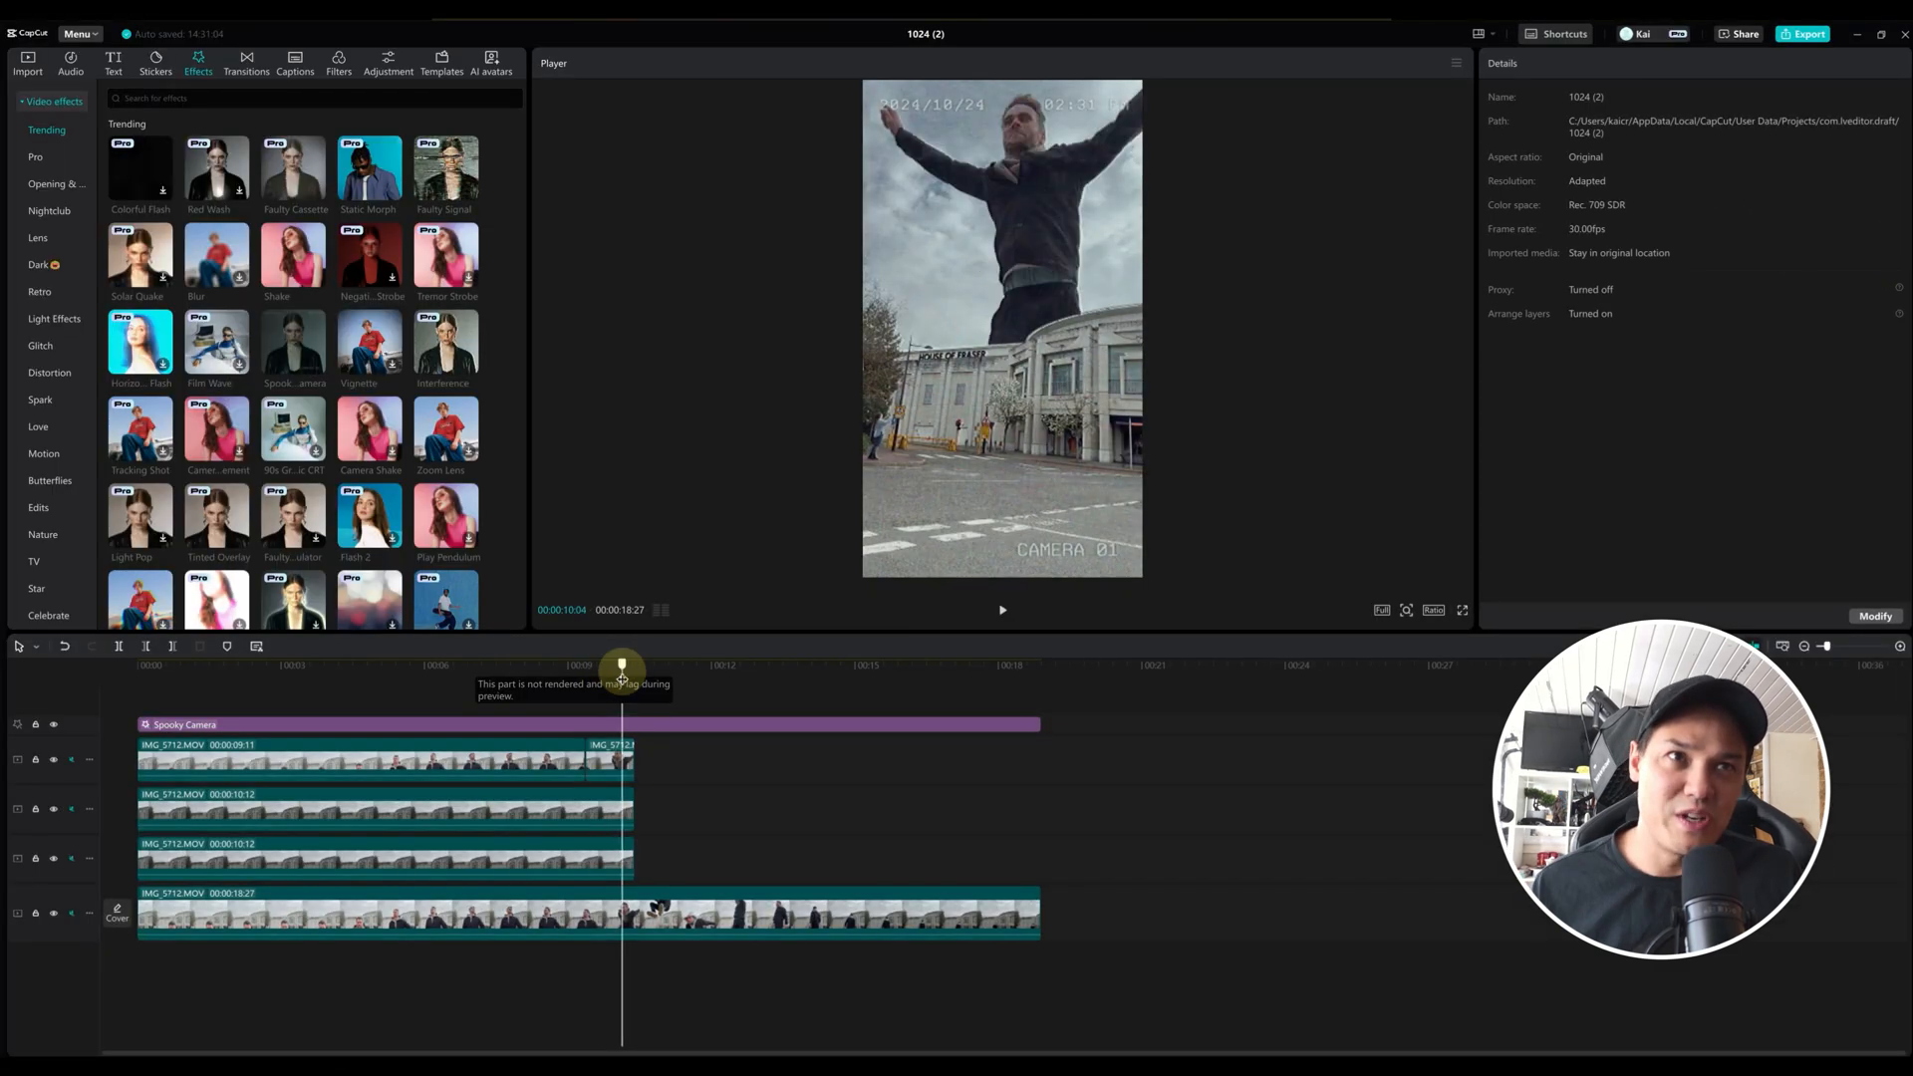
Step: Search the video effects for "shake" and place the first Shake effect on its own track above Spooky Camera at about 00:00:09
{"action": "left_click_drag", "start_coordinate": [620, 671], "coordinate": [560, 683]}
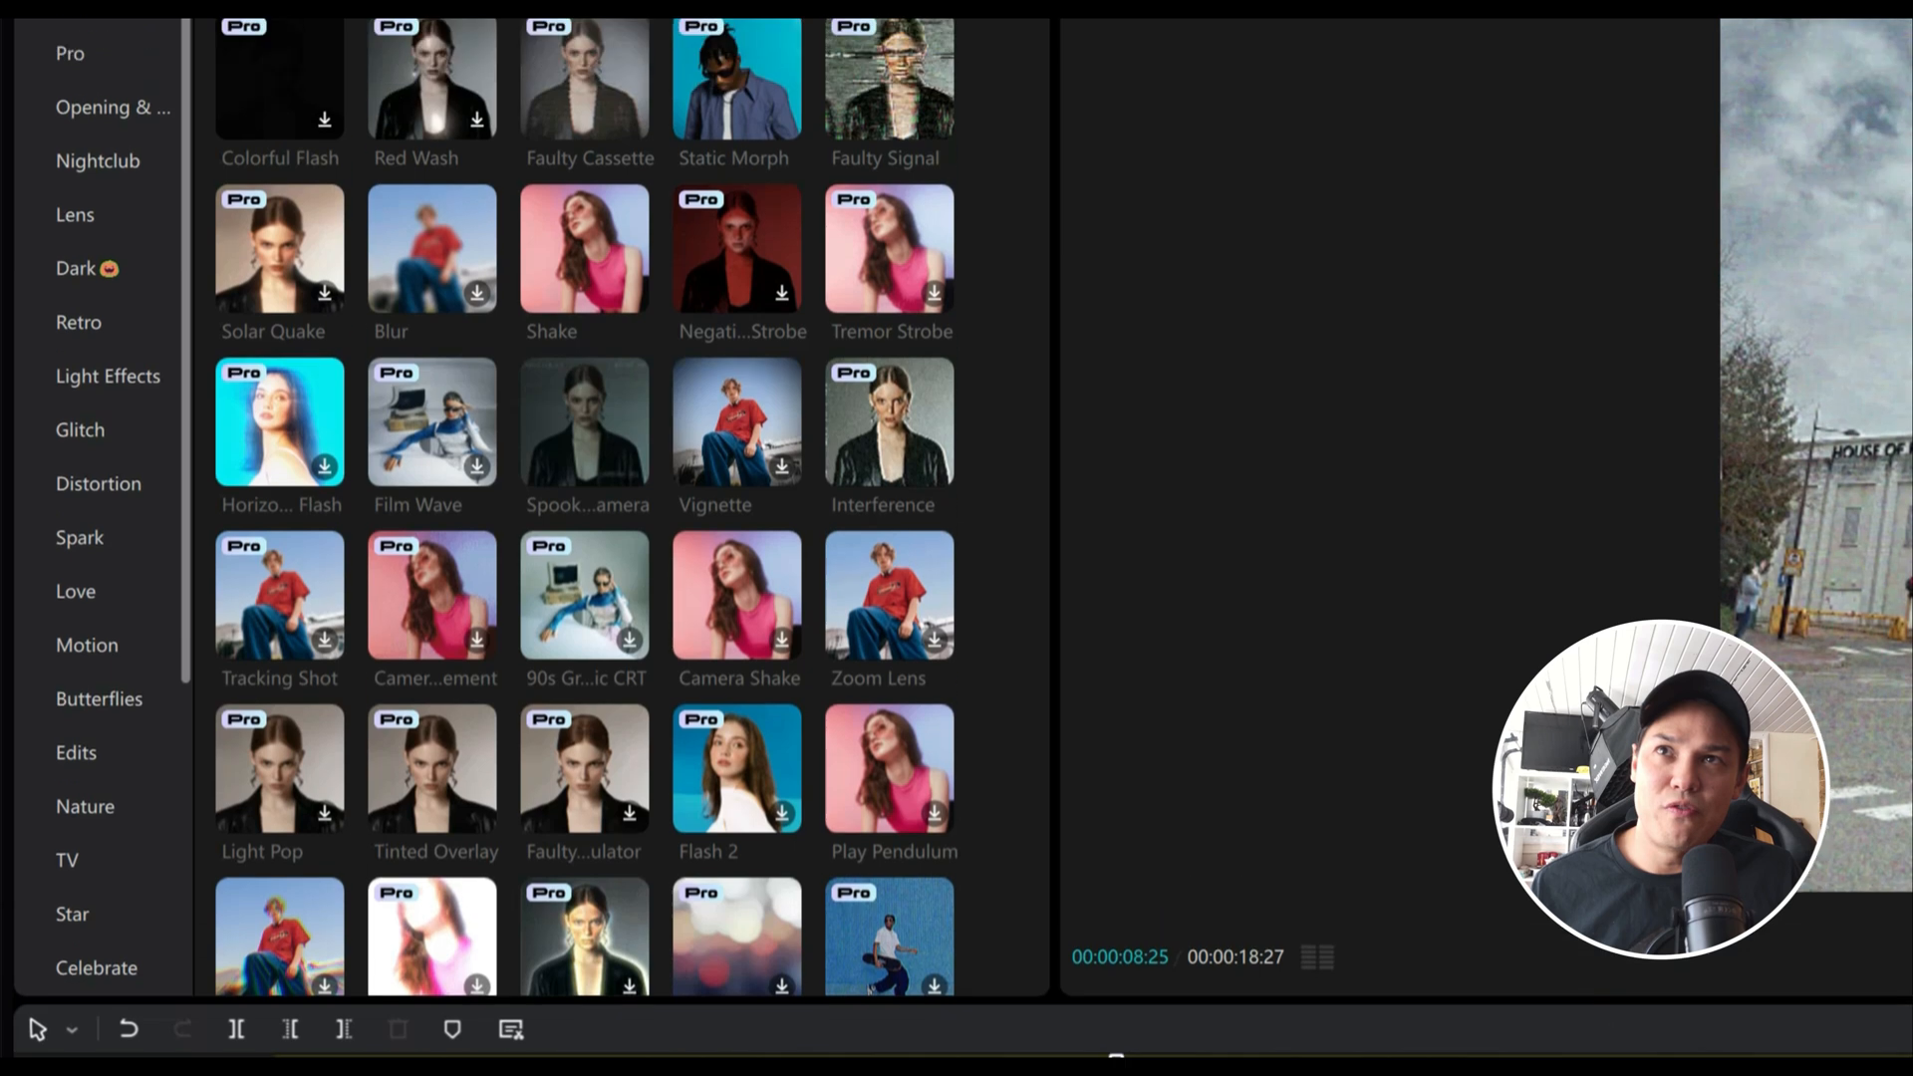
{"action": "left_click", "coordinate": [33, 183]}
{"action": "left_click", "coordinate": [60, 184]}
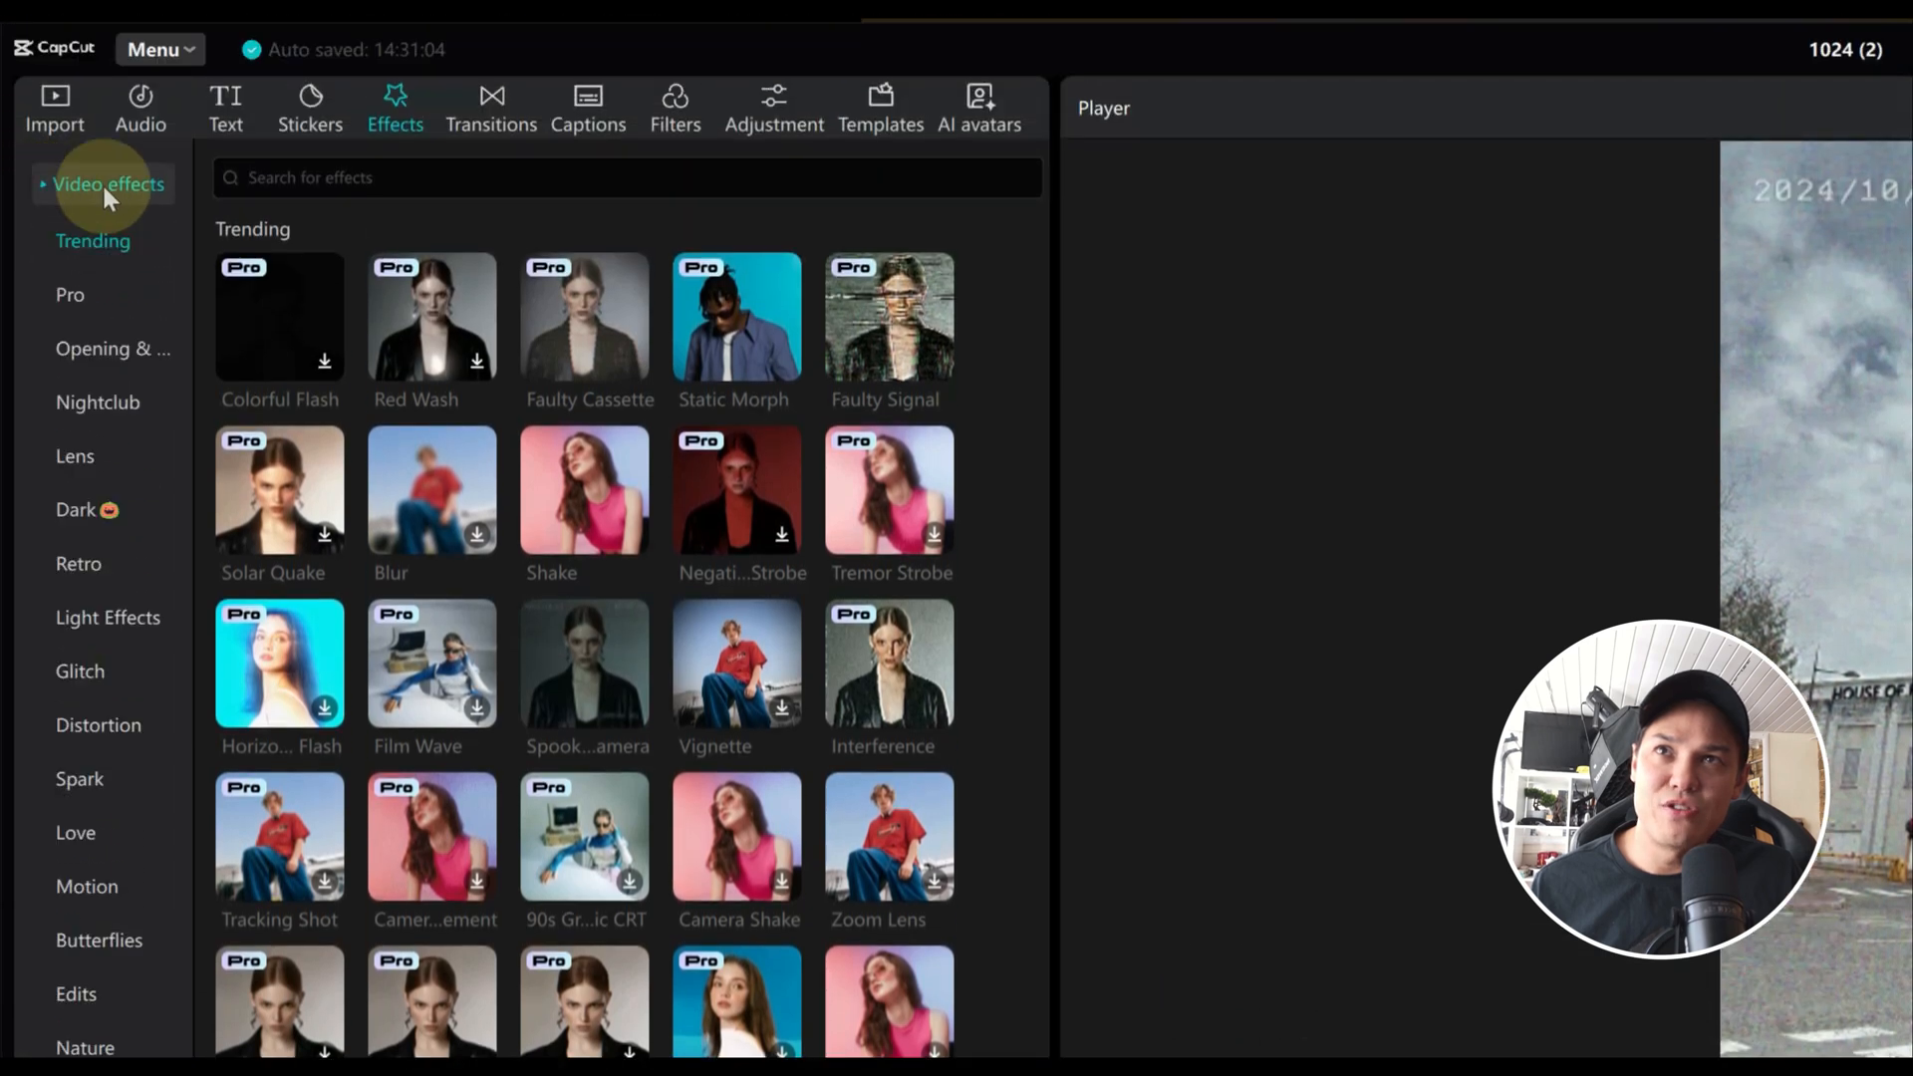
{"action": "left_click", "coordinate": [289, 179]}
{"action": "type", "text": "shake"}
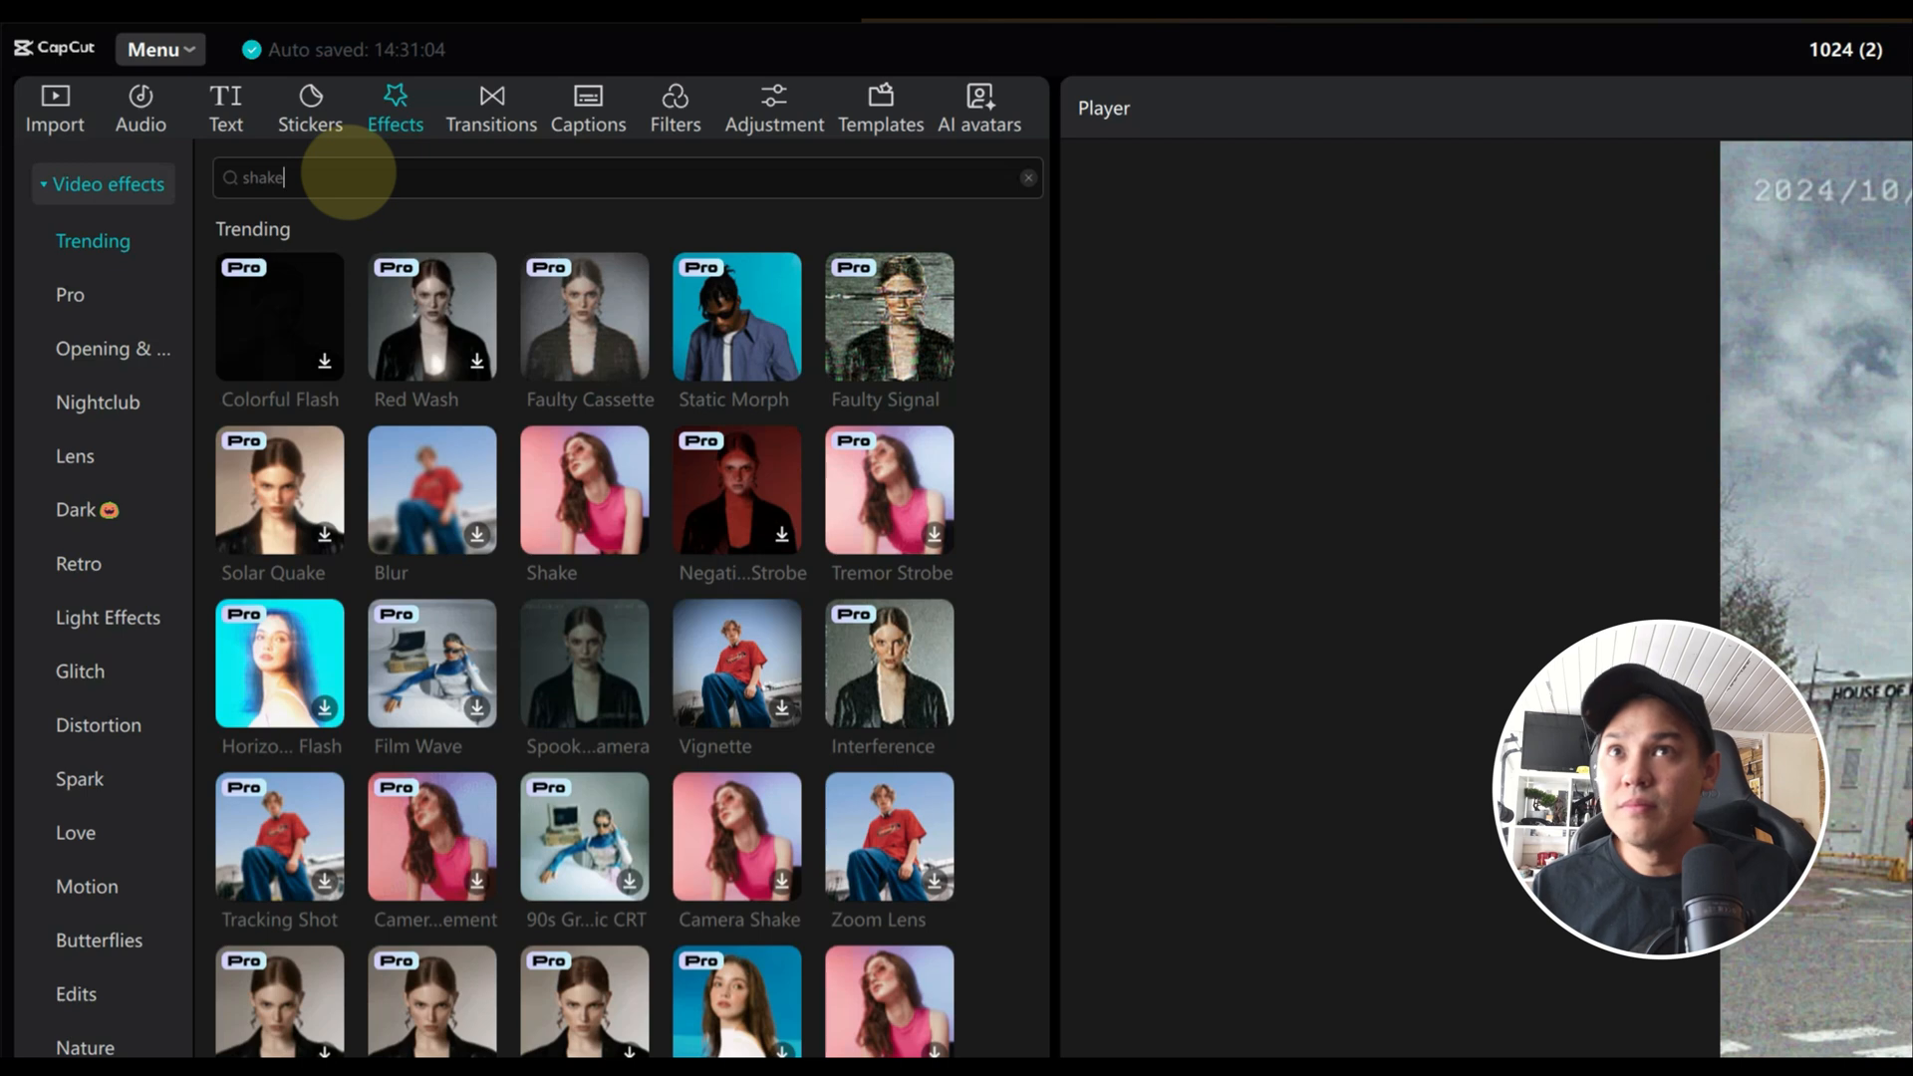
{"action": "key", "text": "Return"}
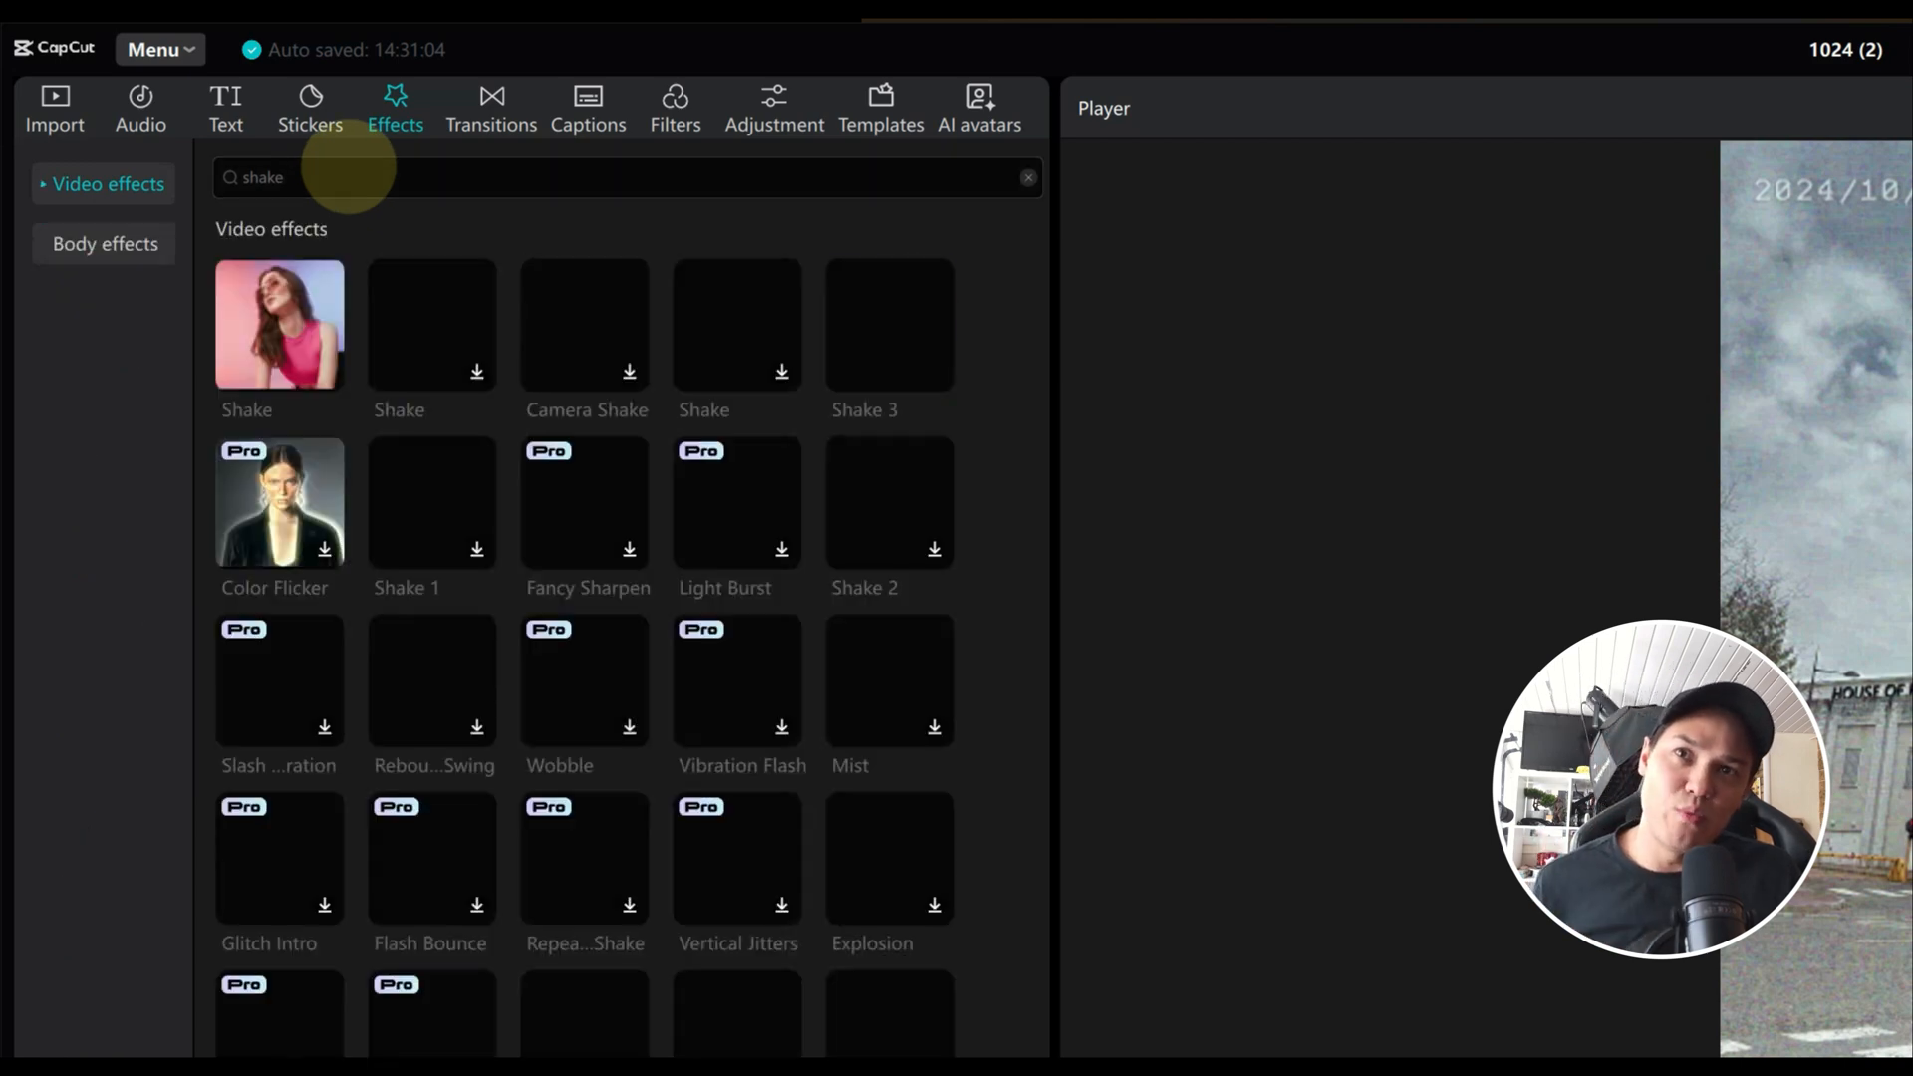
{"action": "mouse_move", "coordinate": [337, 369]}
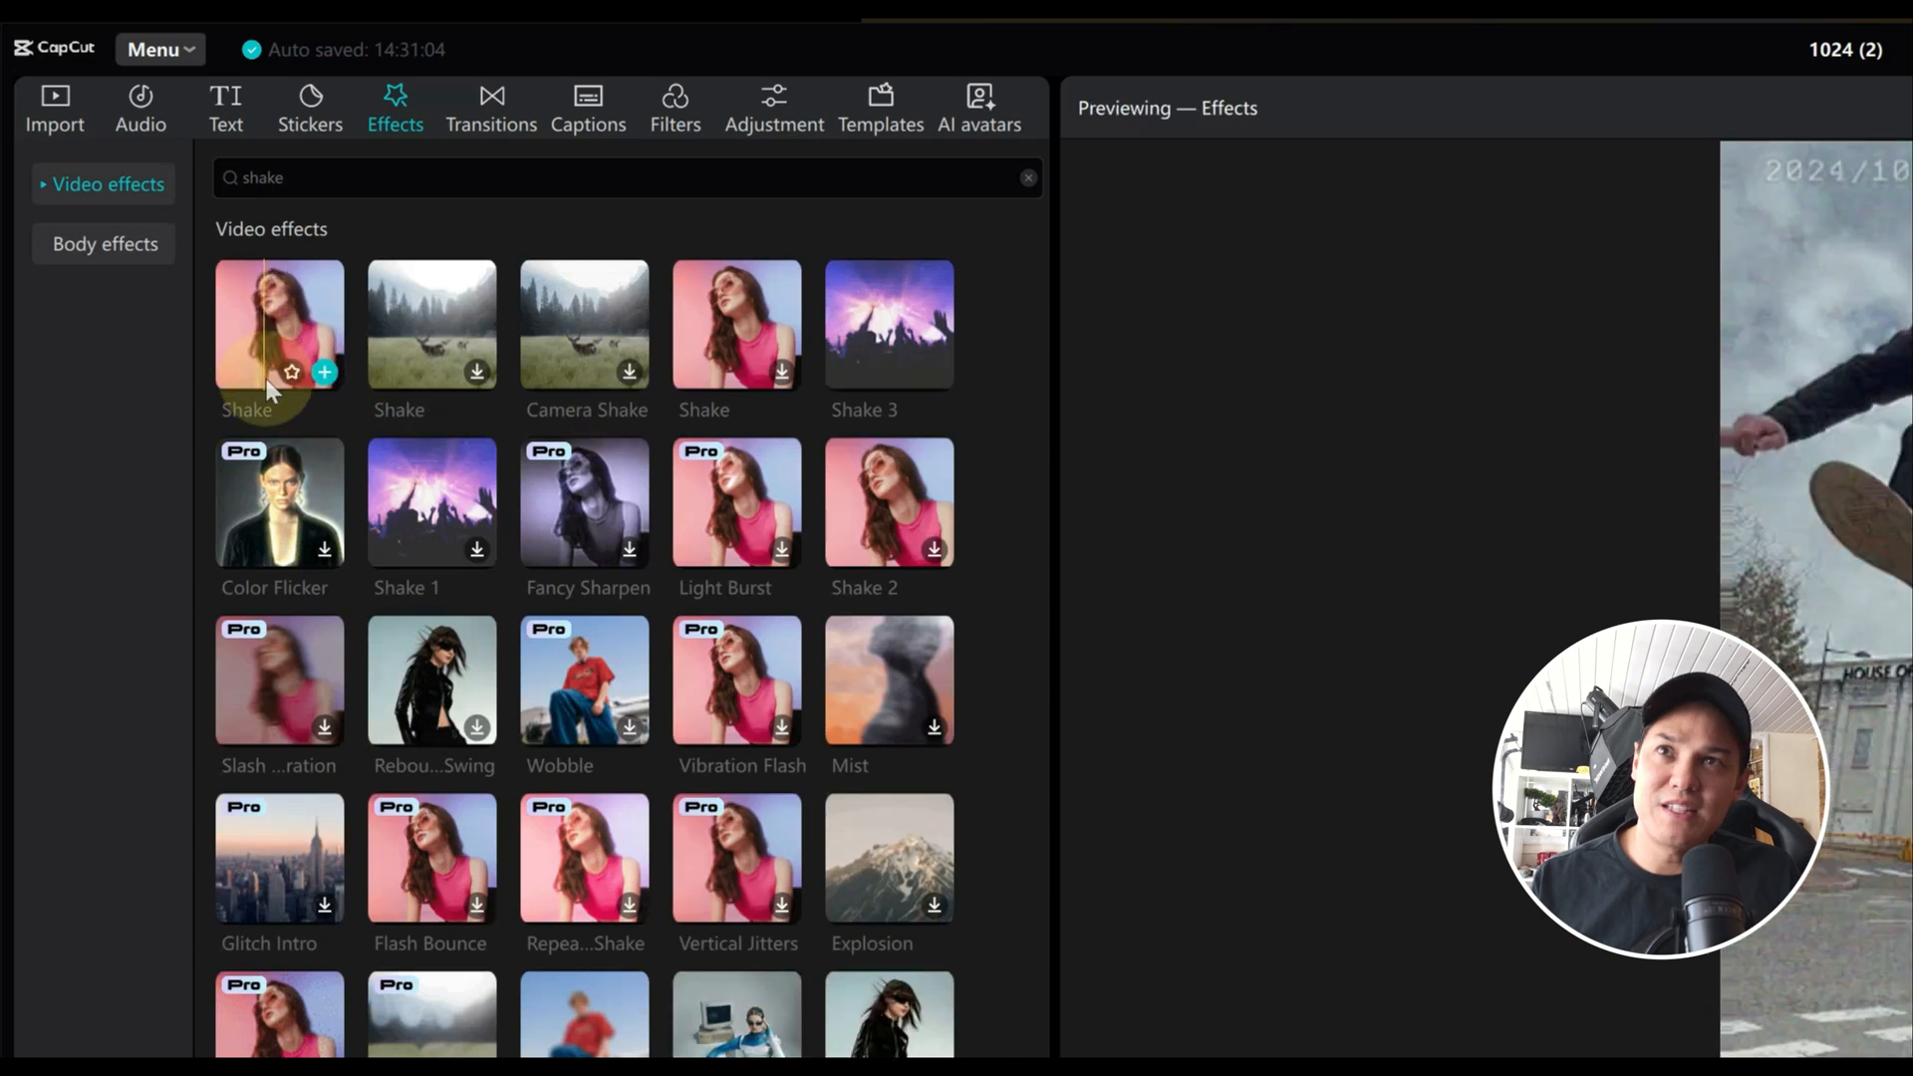
{"action": "mouse_move", "coordinate": [263, 319]}
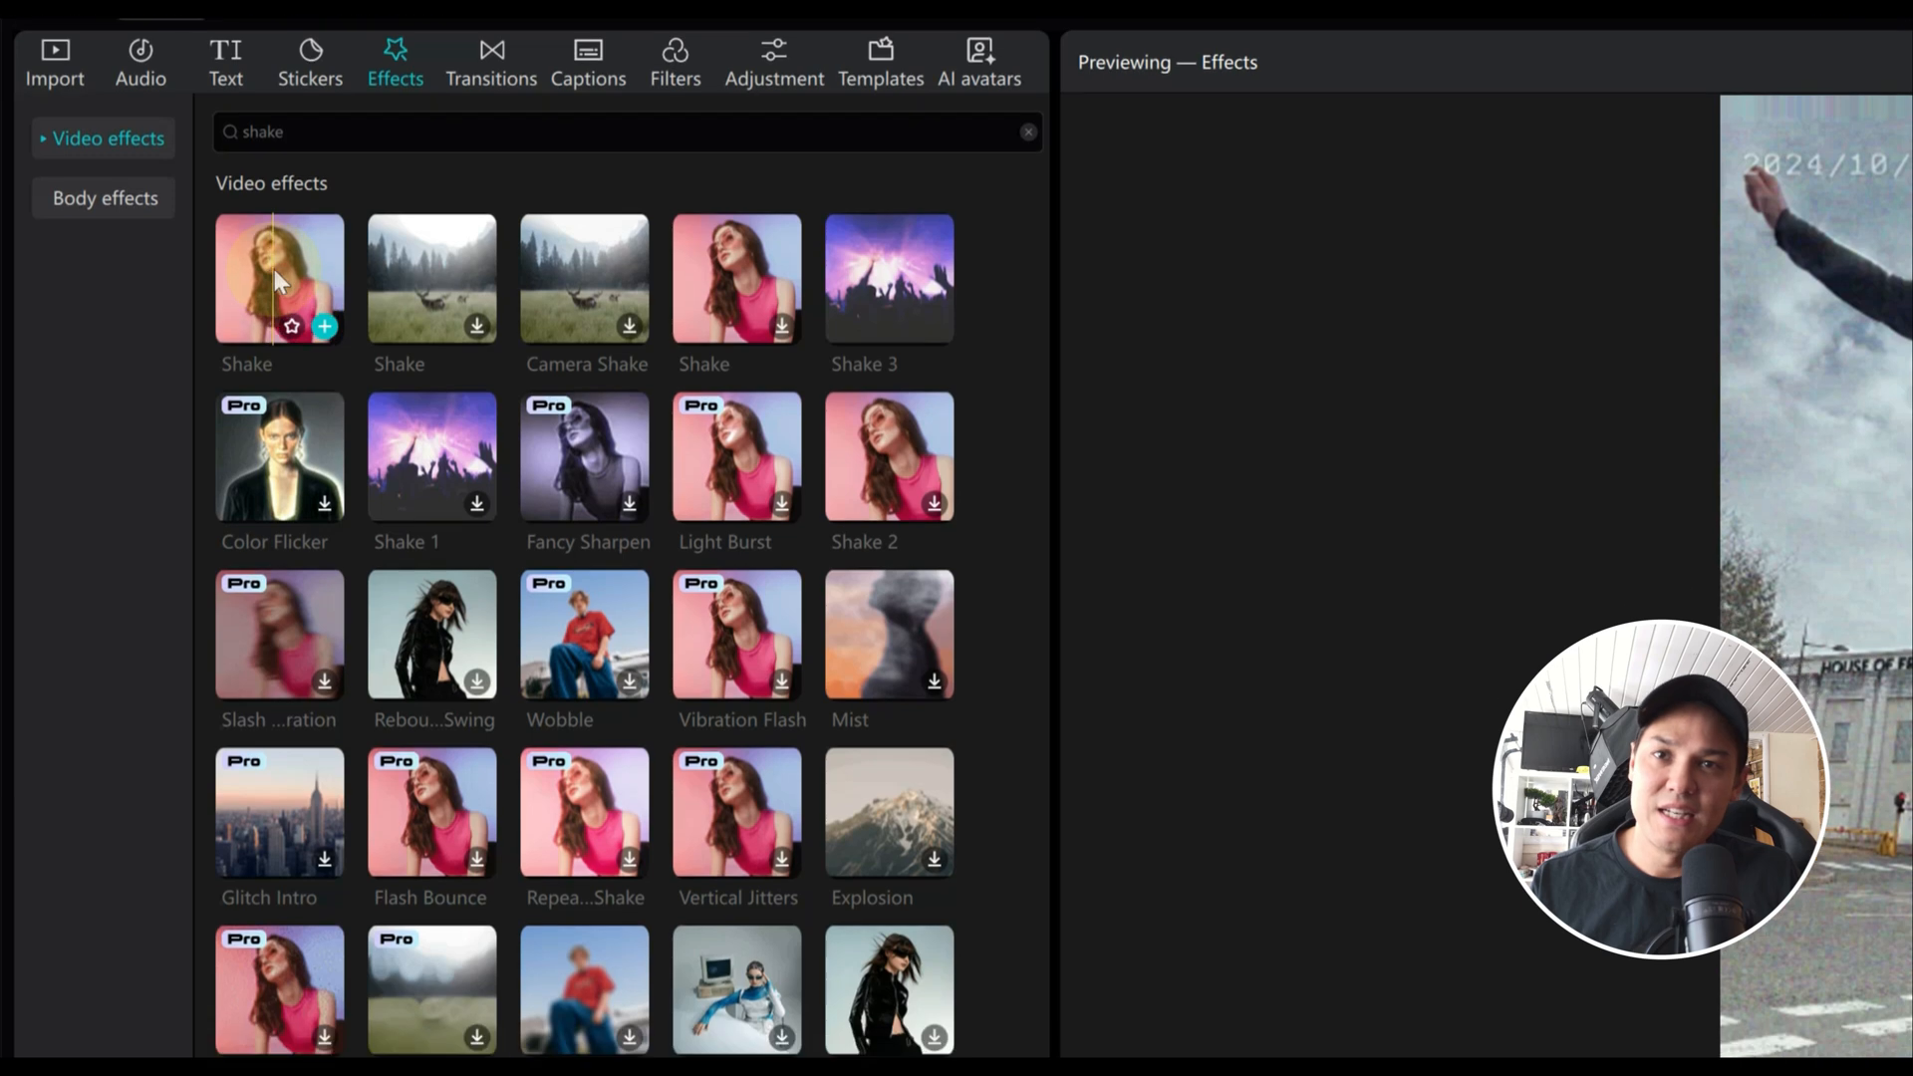
{"action": "left_click_drag", "start_coordinate": [273, 314], "coordinate": [1142, 1075]}
{"action": "left_click_drag", "start_coordinate": [1146, 634], "coordinate": [1136, 652]}
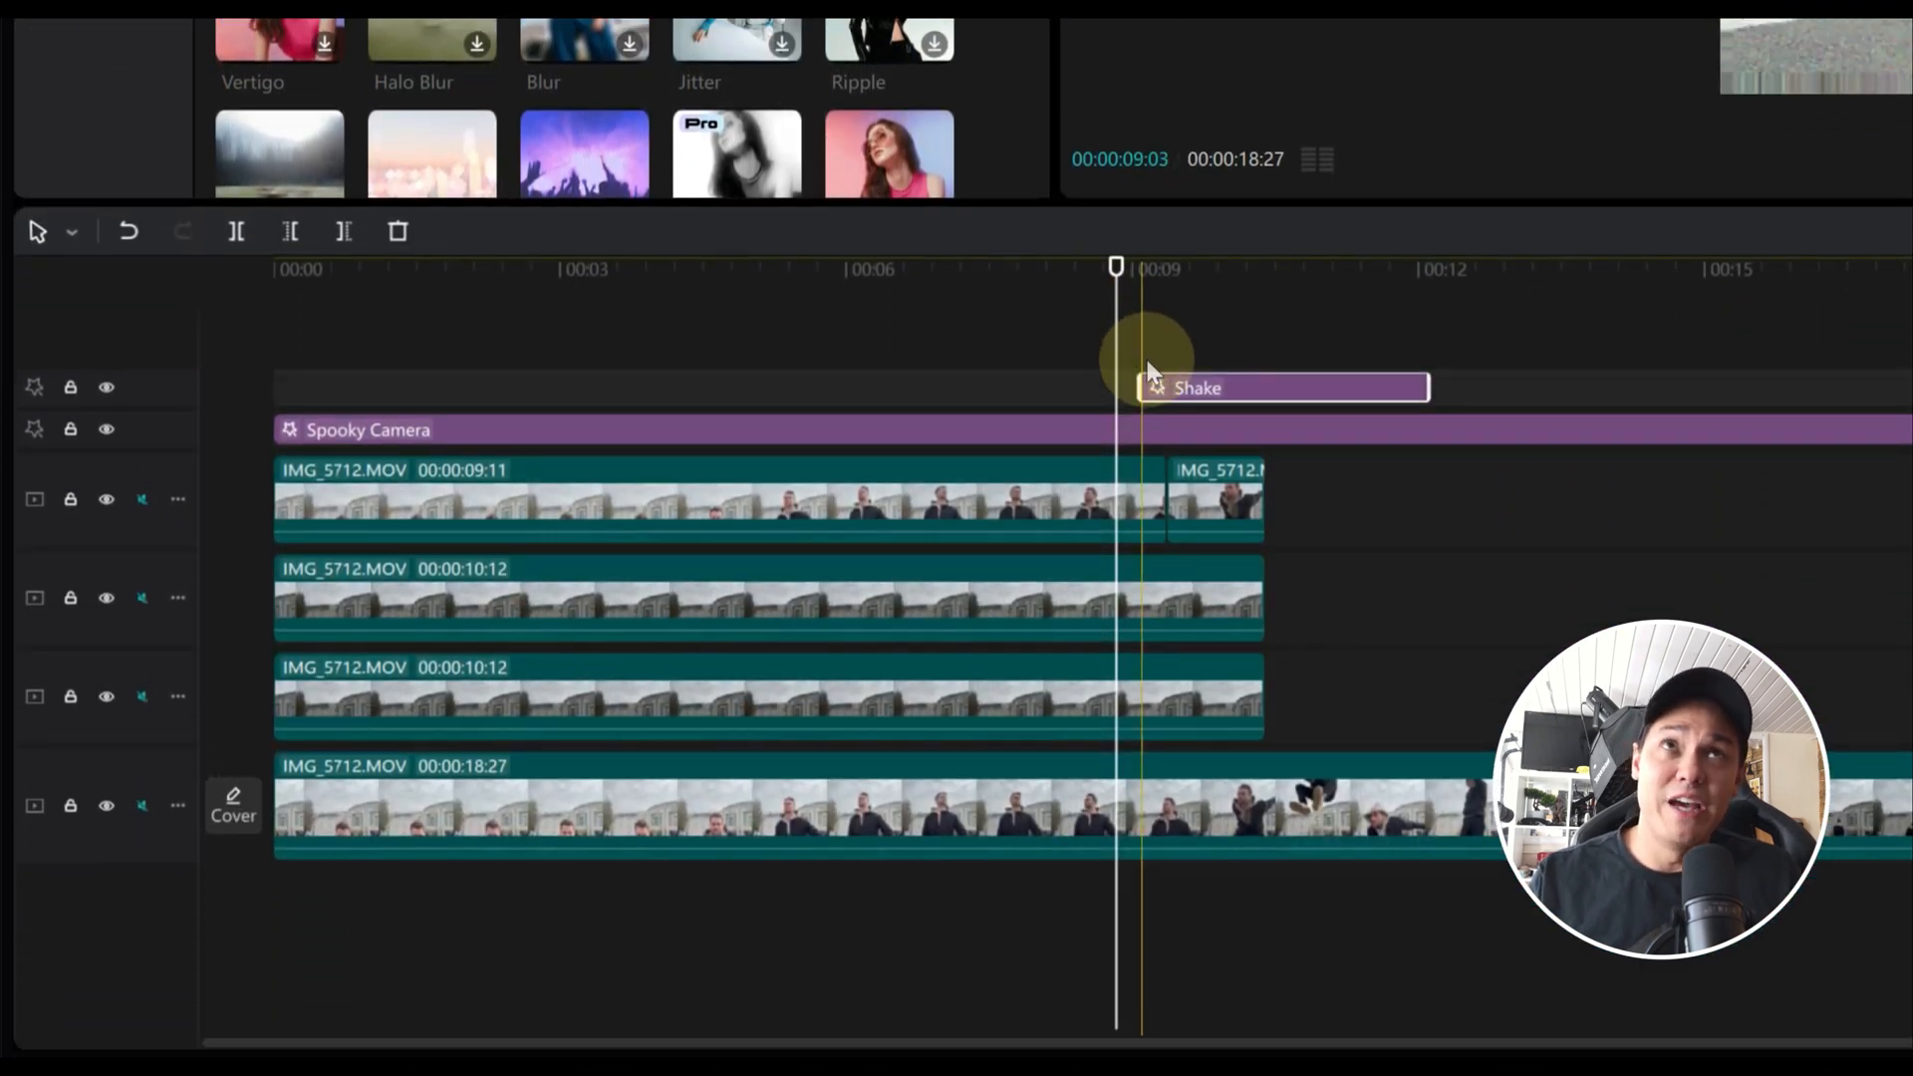
Step: Fit the Shake effect to the landing, from 00:00:10:07 to 00:00:11:15, and keyframe its Strength at start, middle and end, starting from 0
{"action": "left_click_drag", "start_coordinate": [1136, 284], "coordinate": [1266, 319]}
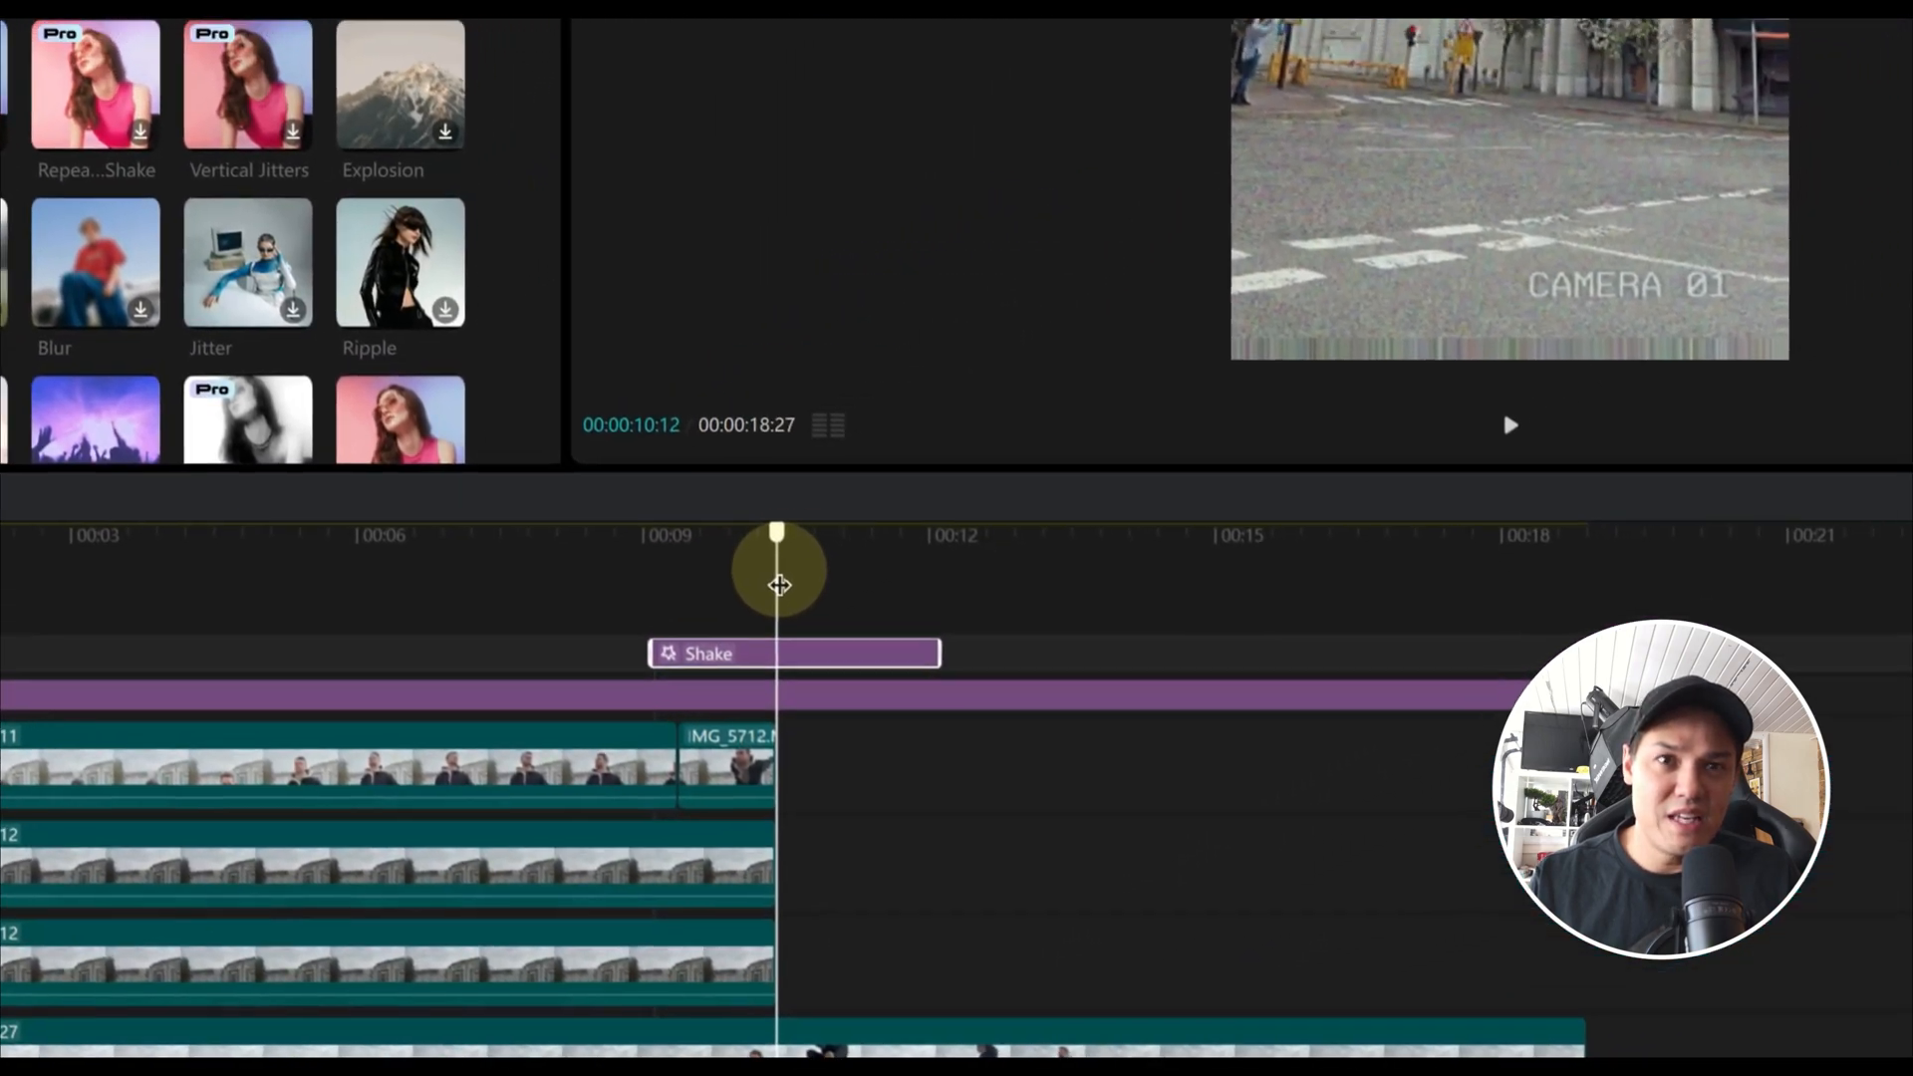
{"action": "mouse_move", "coordinate": [779, 585]}
{"action": "left_mouse_down"}
{"action": "mouse_move", "coordinate": [761, 587]}
{"action": "mouse_move", "coordinate": [805, 602]}
{"action": "left_mouse_up"}
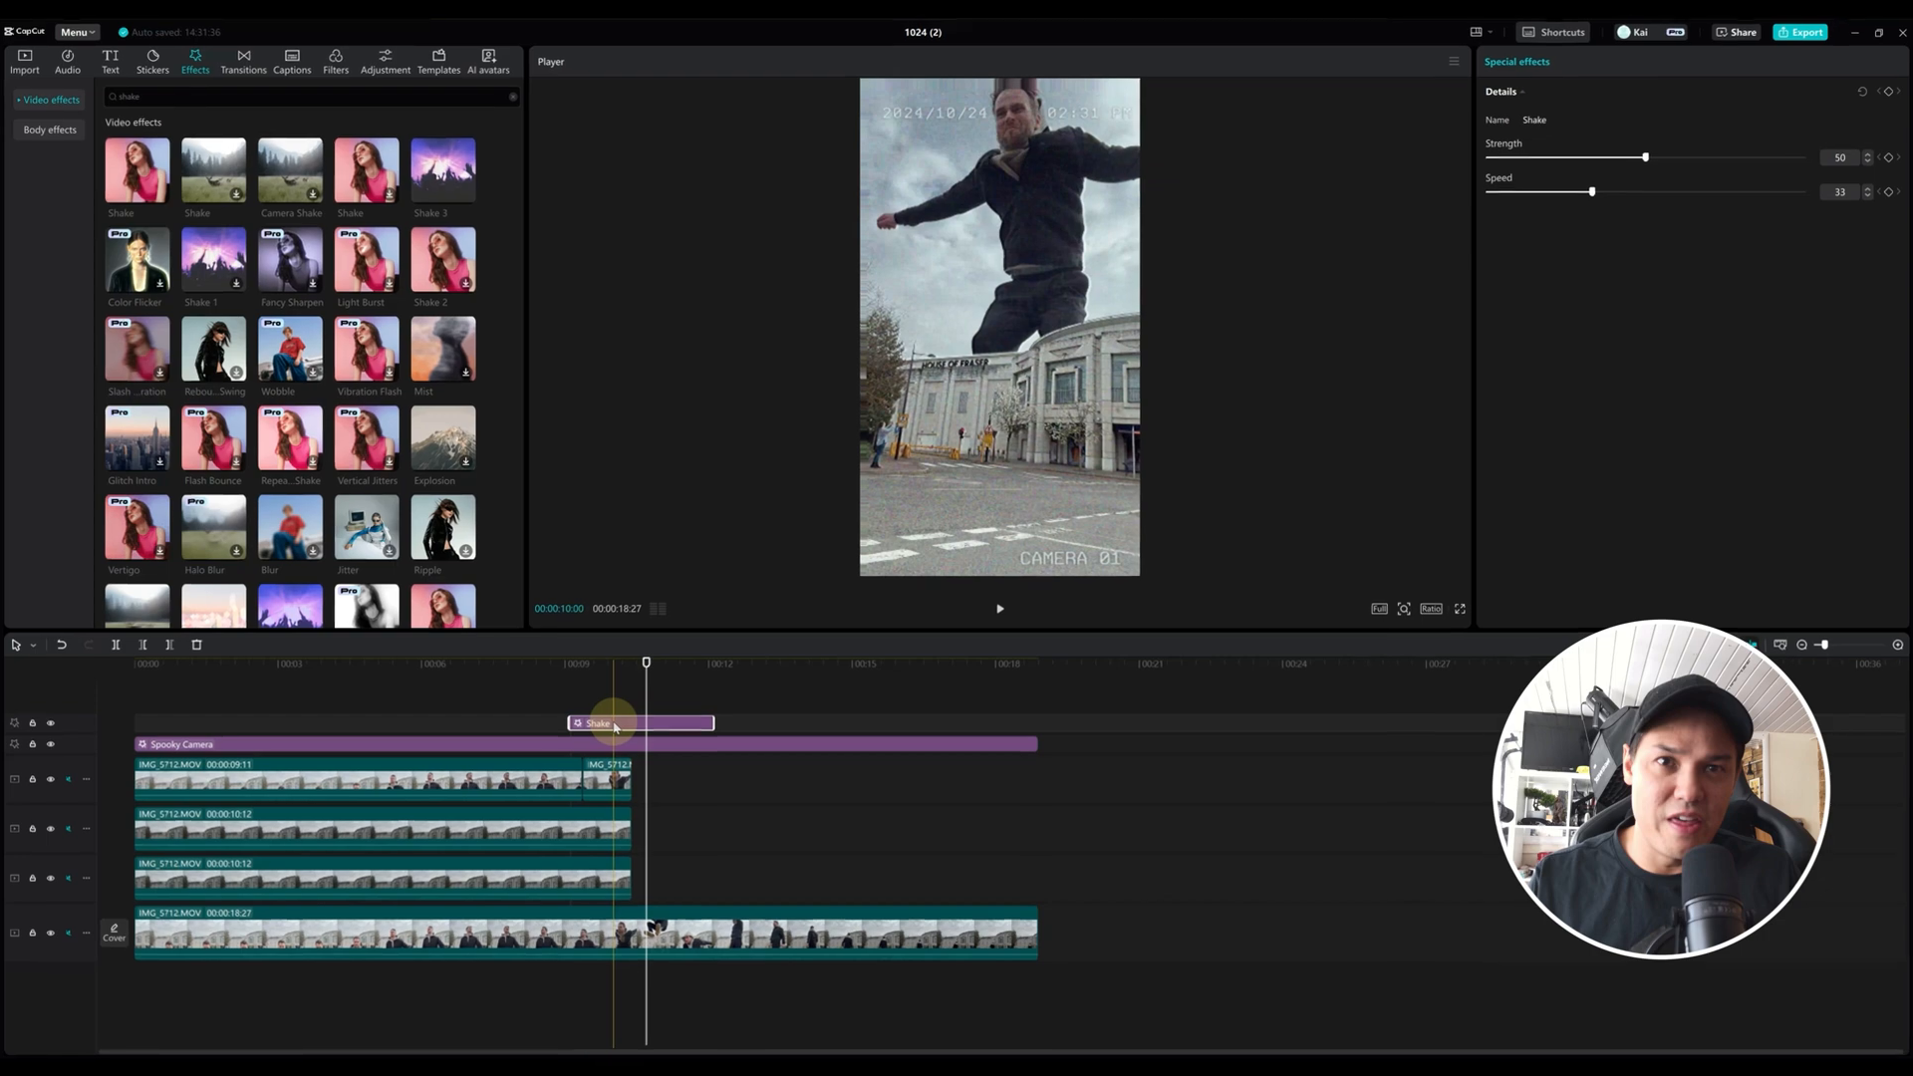
{"action": "left_click_drag", "start_coordinate": [299, 900], "coordinate": [375, 902]}
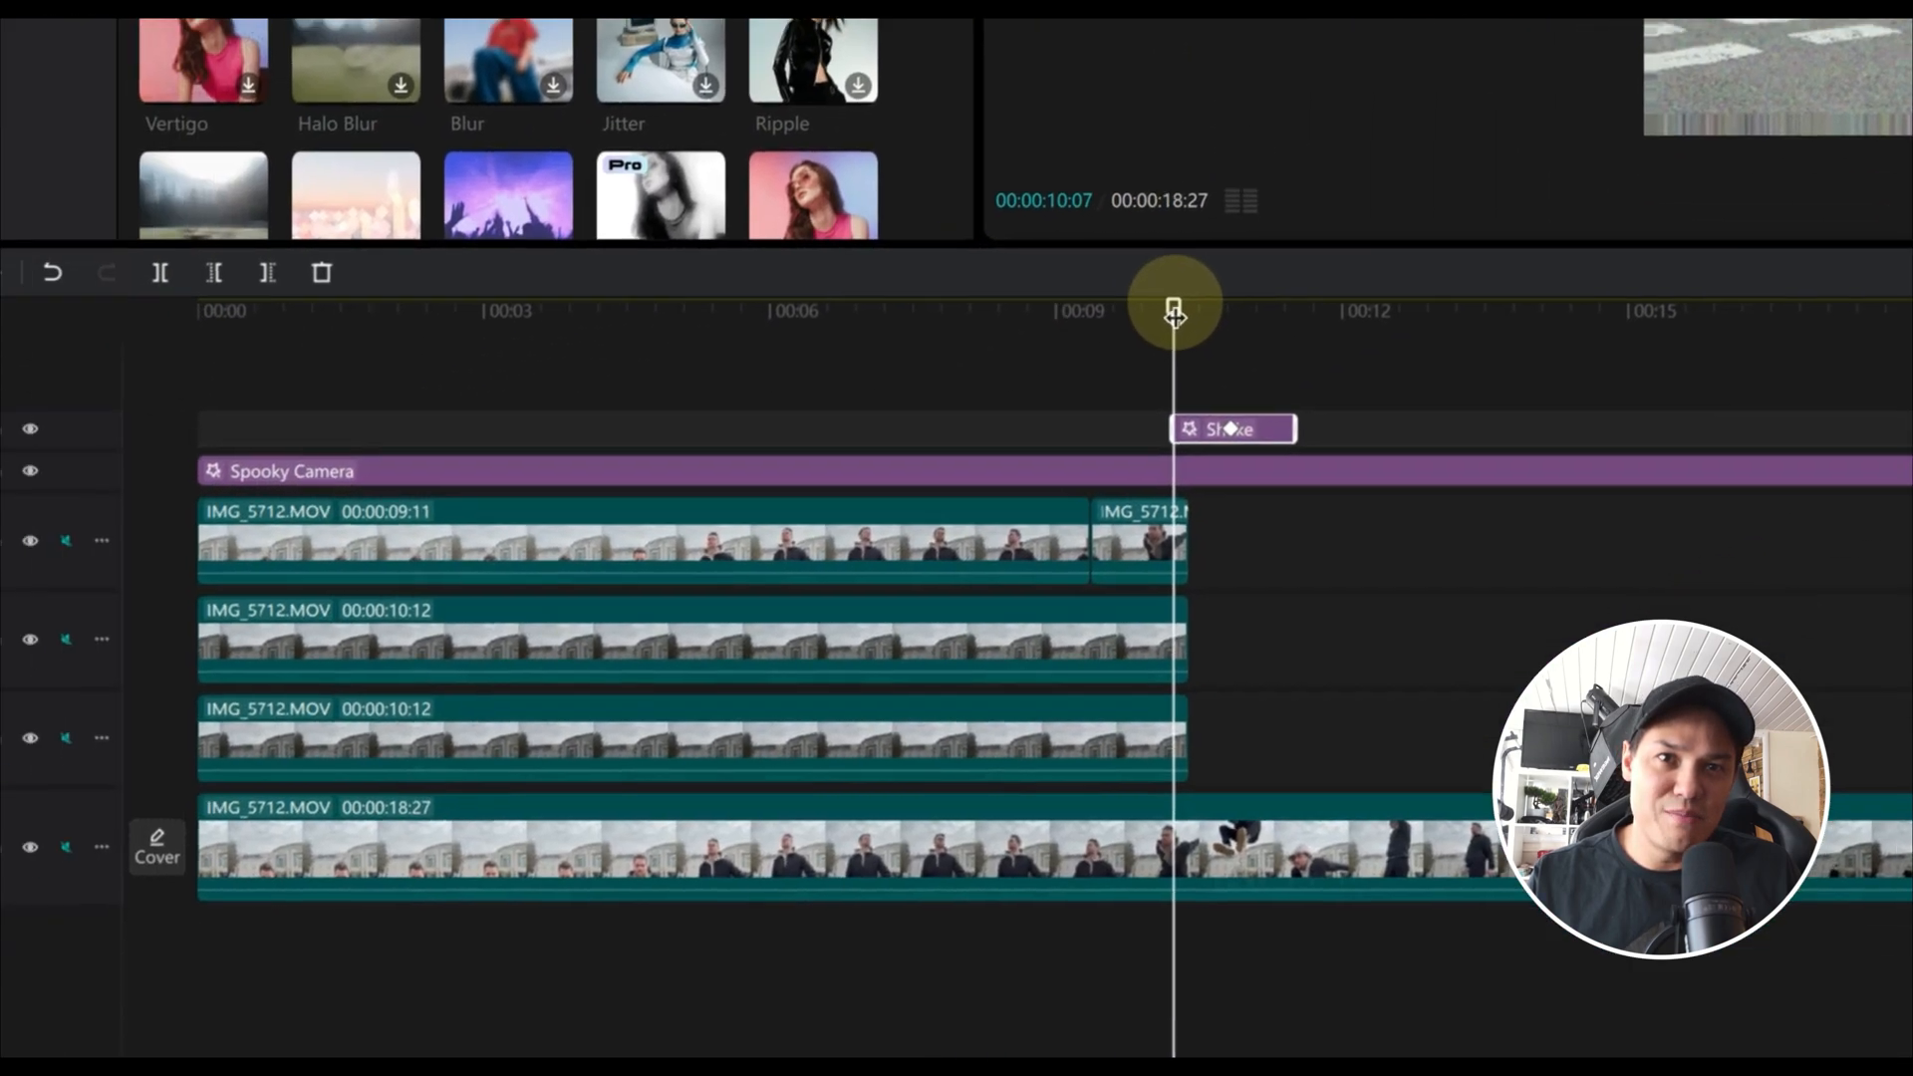
{"action": "left_click_drag", "start_coordinate": [1444, 265], "coordinate": [1102, 300]}
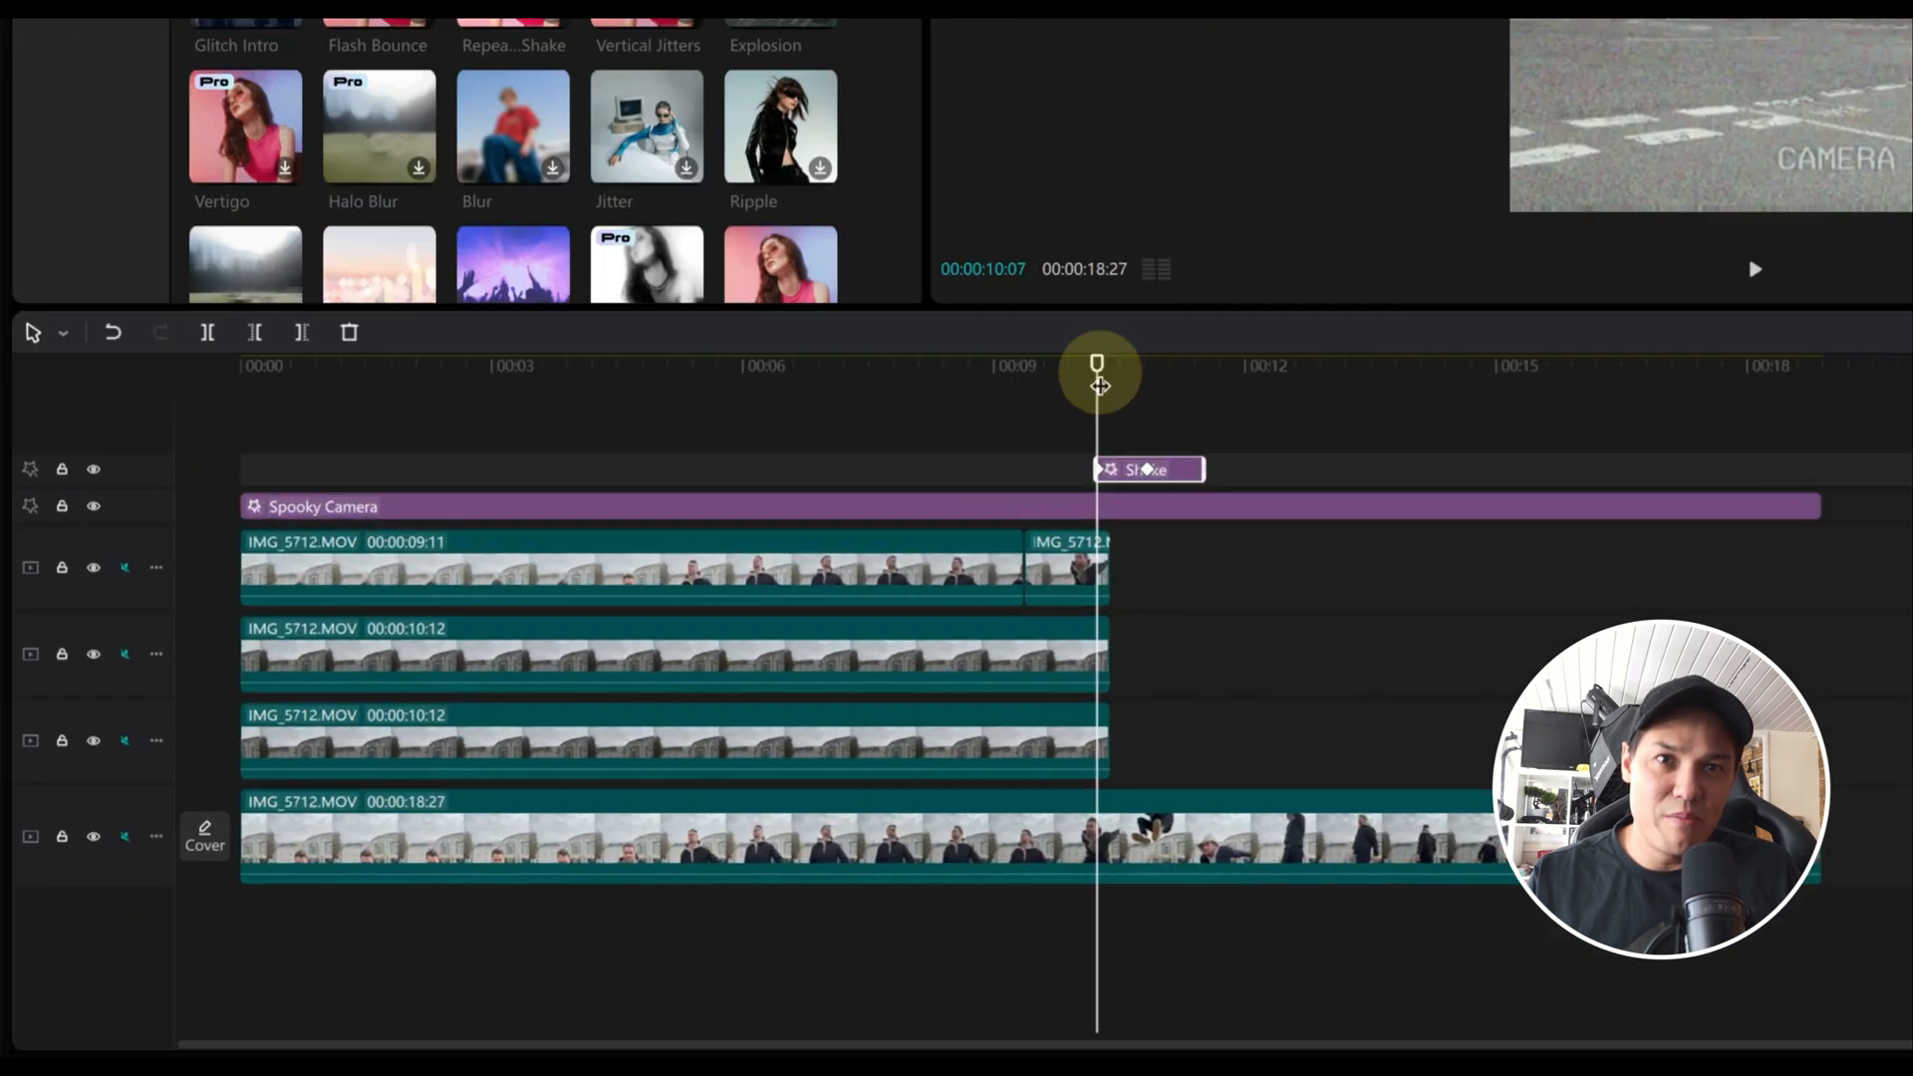
{"action": "left_click_drag", "start_coordinate": [1099, 385], "coordinate": [1202, 386]}
{"action": "left_click_drag", "start_coordinate": [1561, 199], "coordinate": [970, 329]}
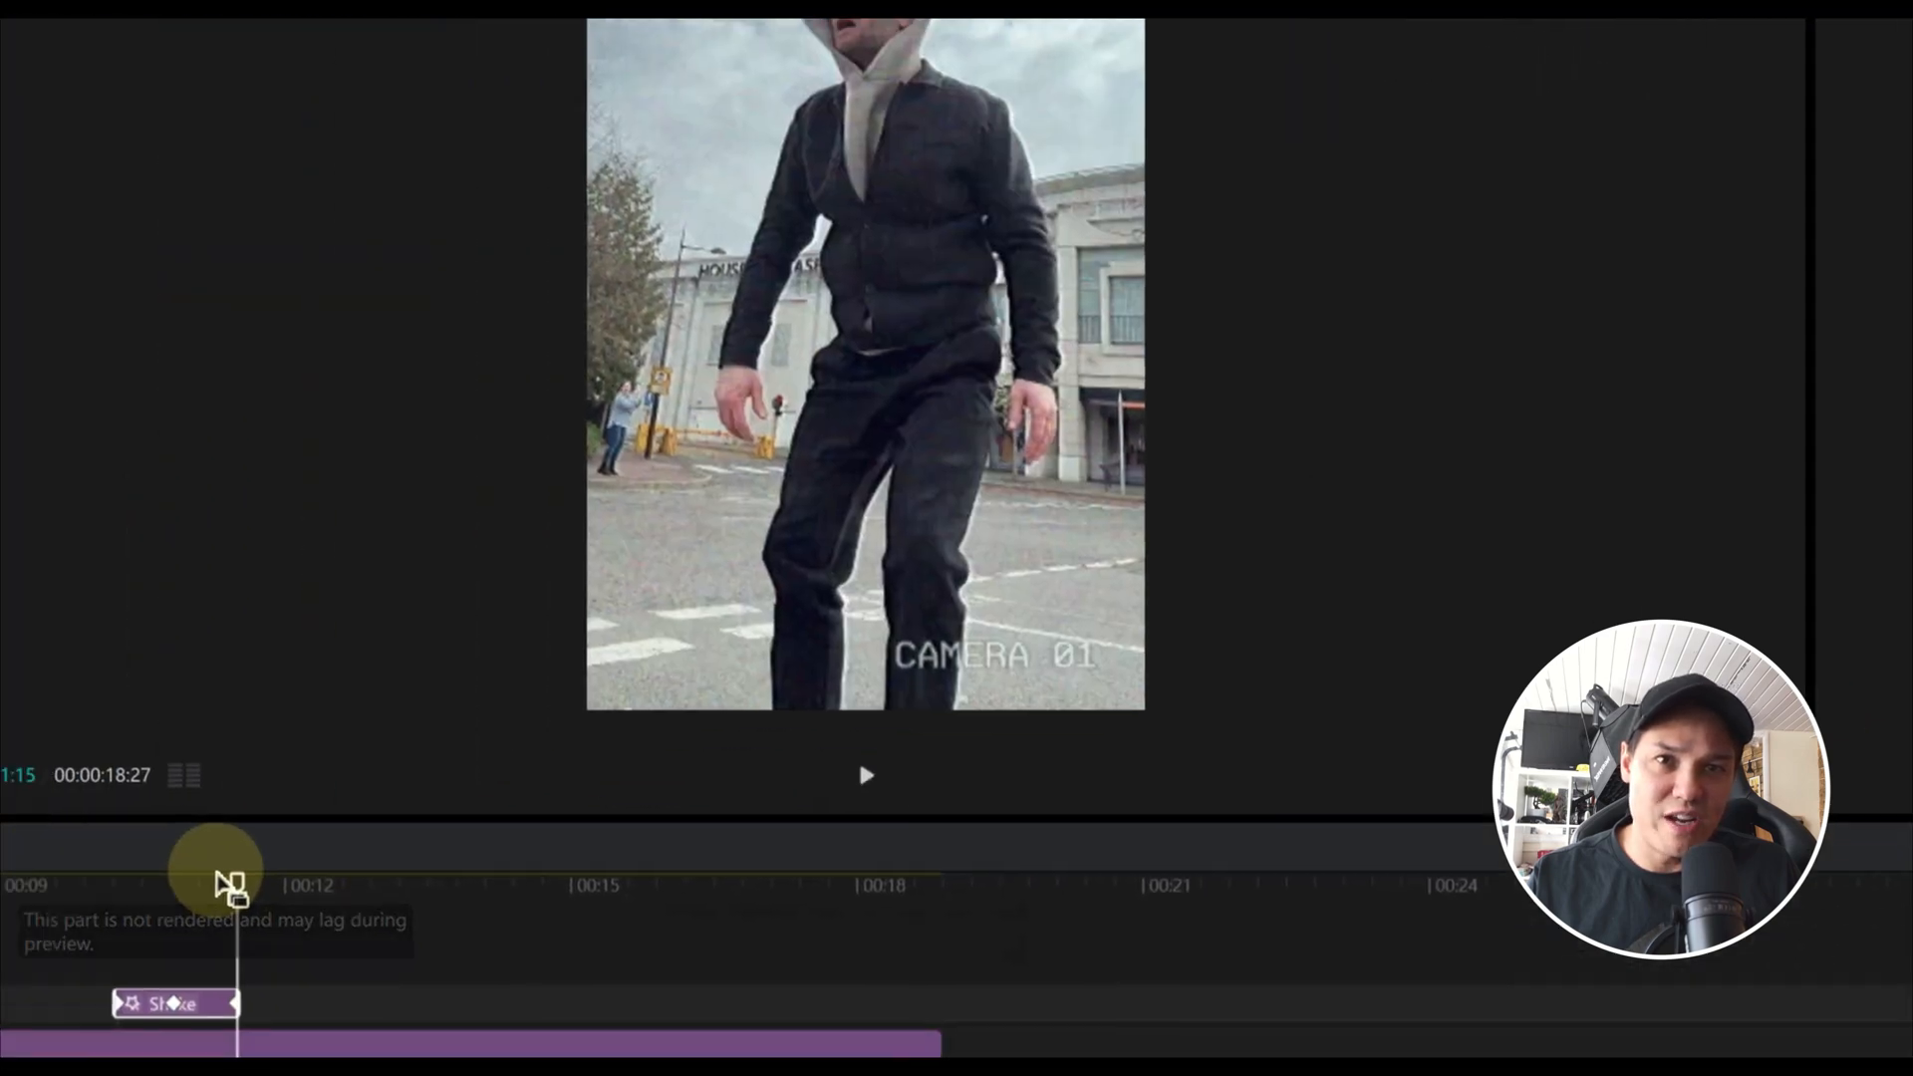
Step: Play the landing to check the shake and trim the Shake effect's start to about 00:00:10:16
{"action": "left_click_drag", "start_coordinate": [232, 889], "coordinate": [464, 723]}
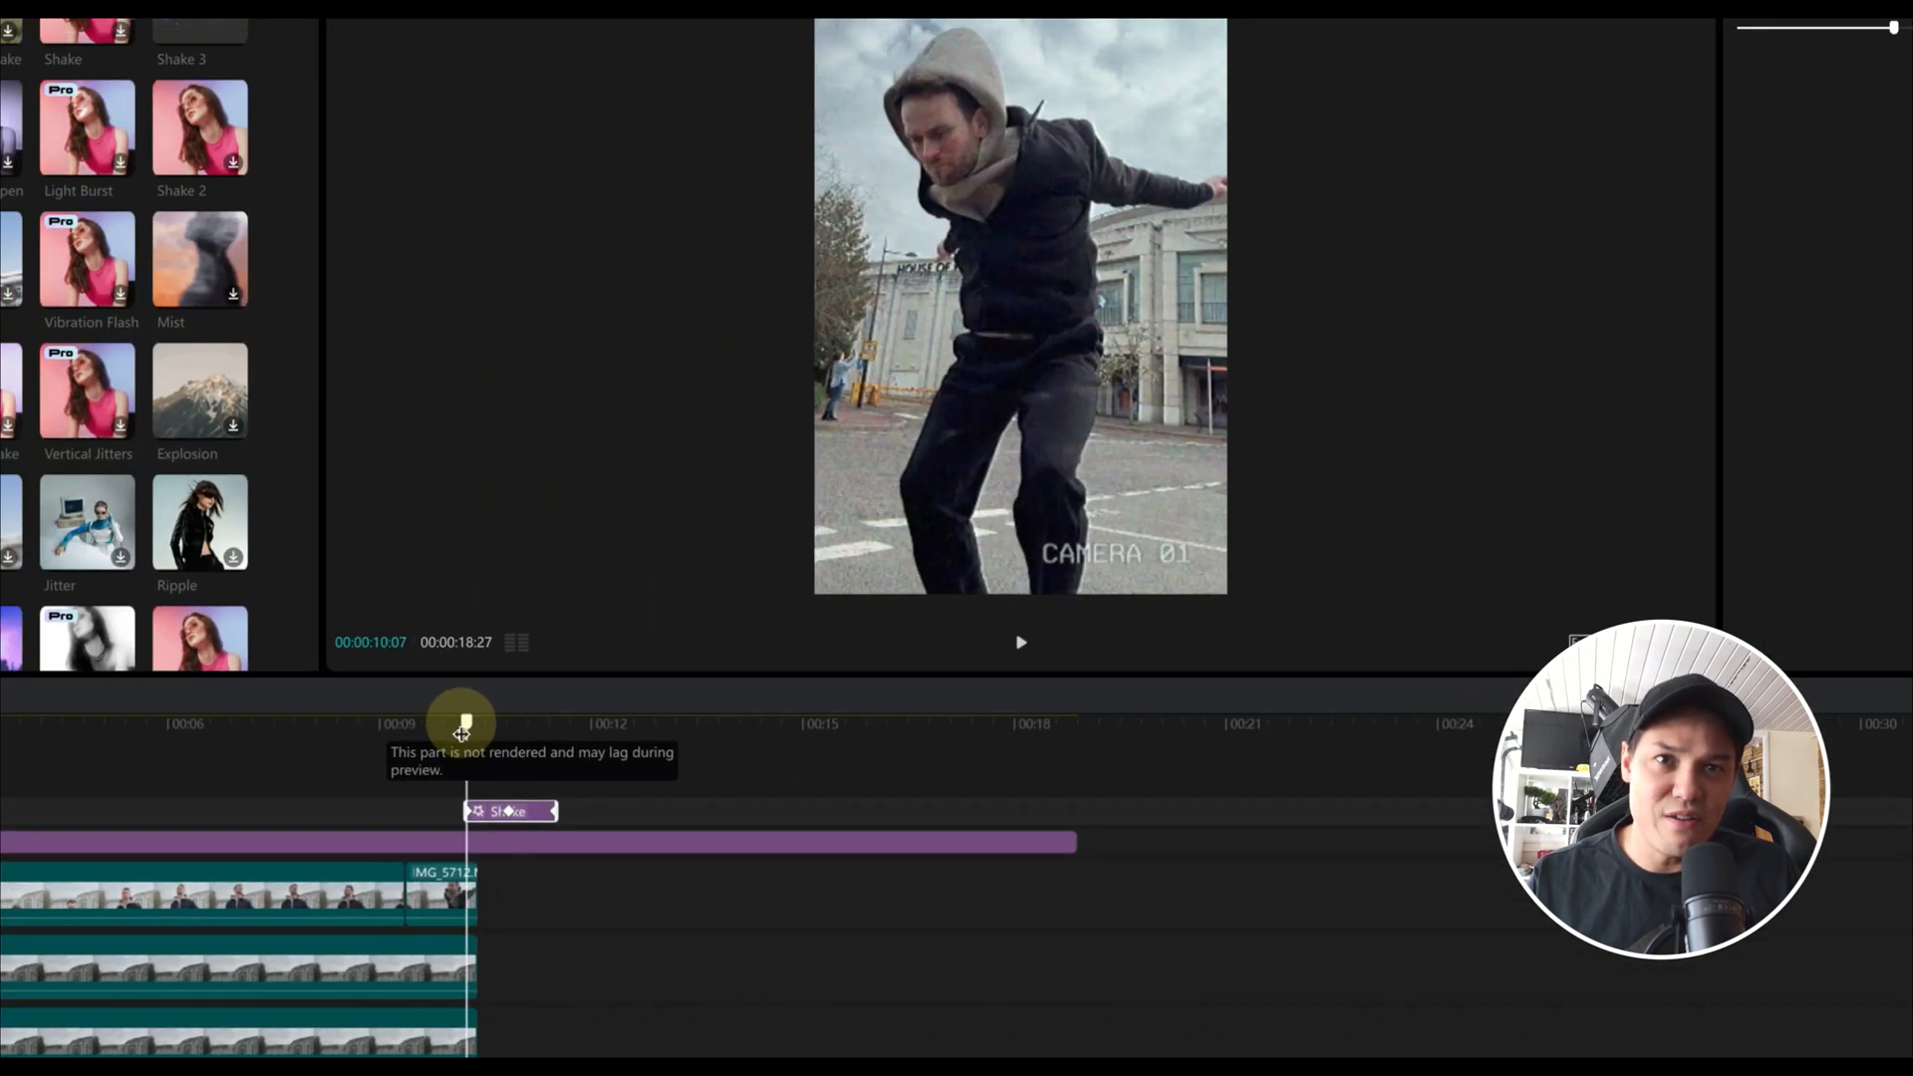
{"action": "key", "text": "space"}
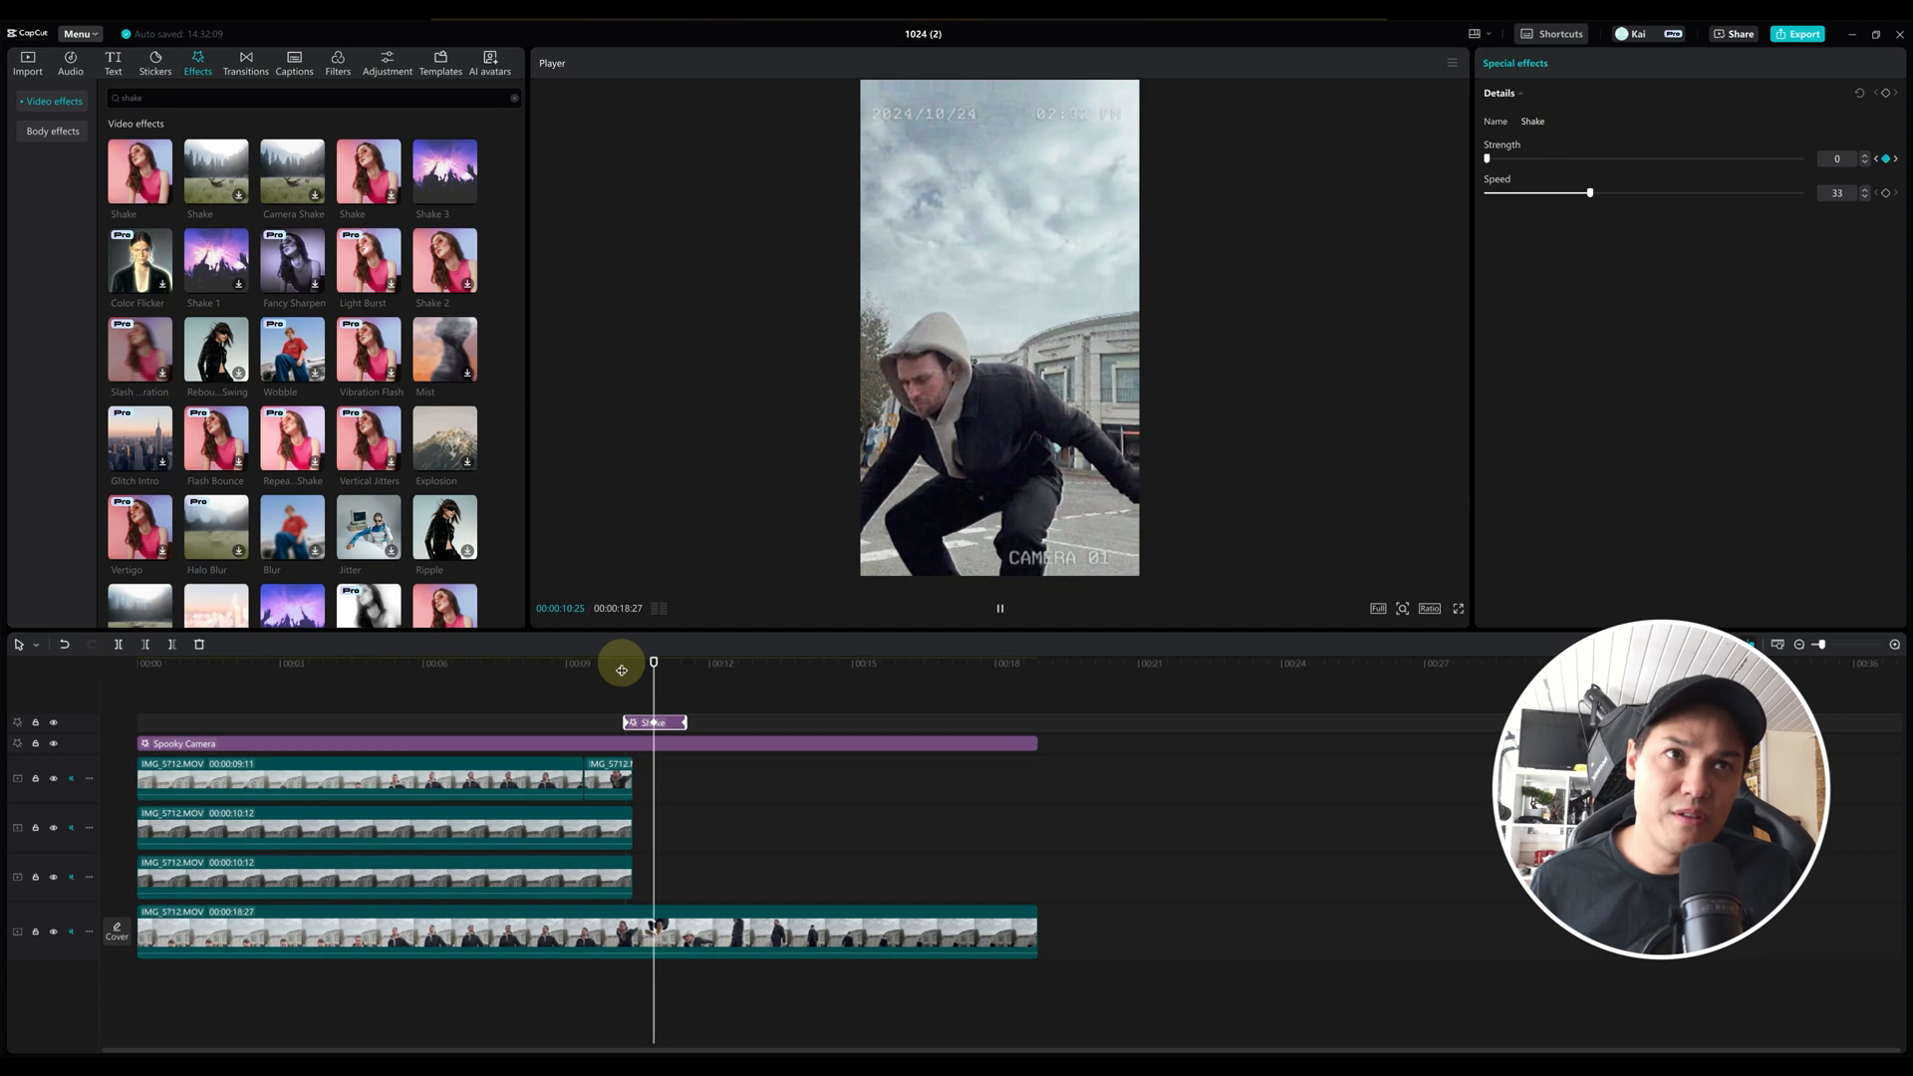
{"action": "left_click", "coordinate": [602, 666]}
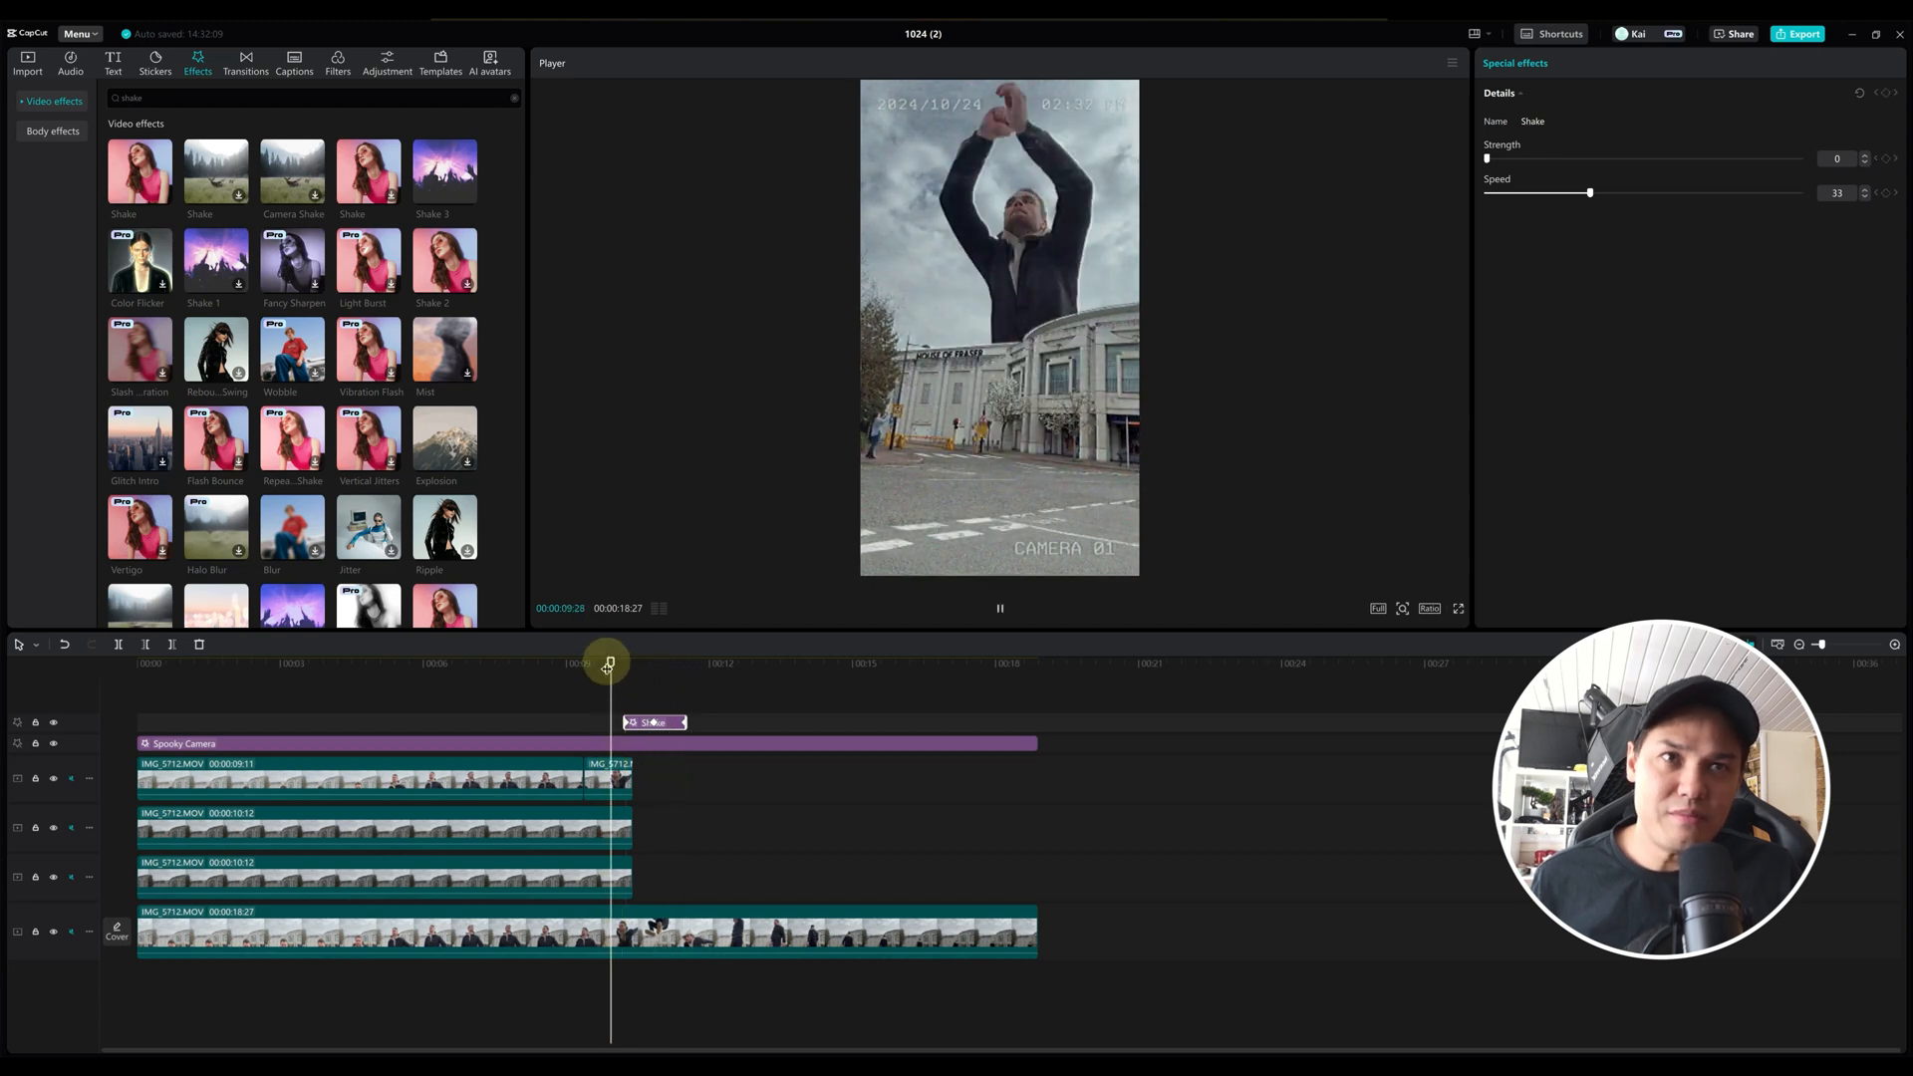
{"action": "left_click_drag", "start_coordinate": [607, 669], "coordinate": [643, 749]}
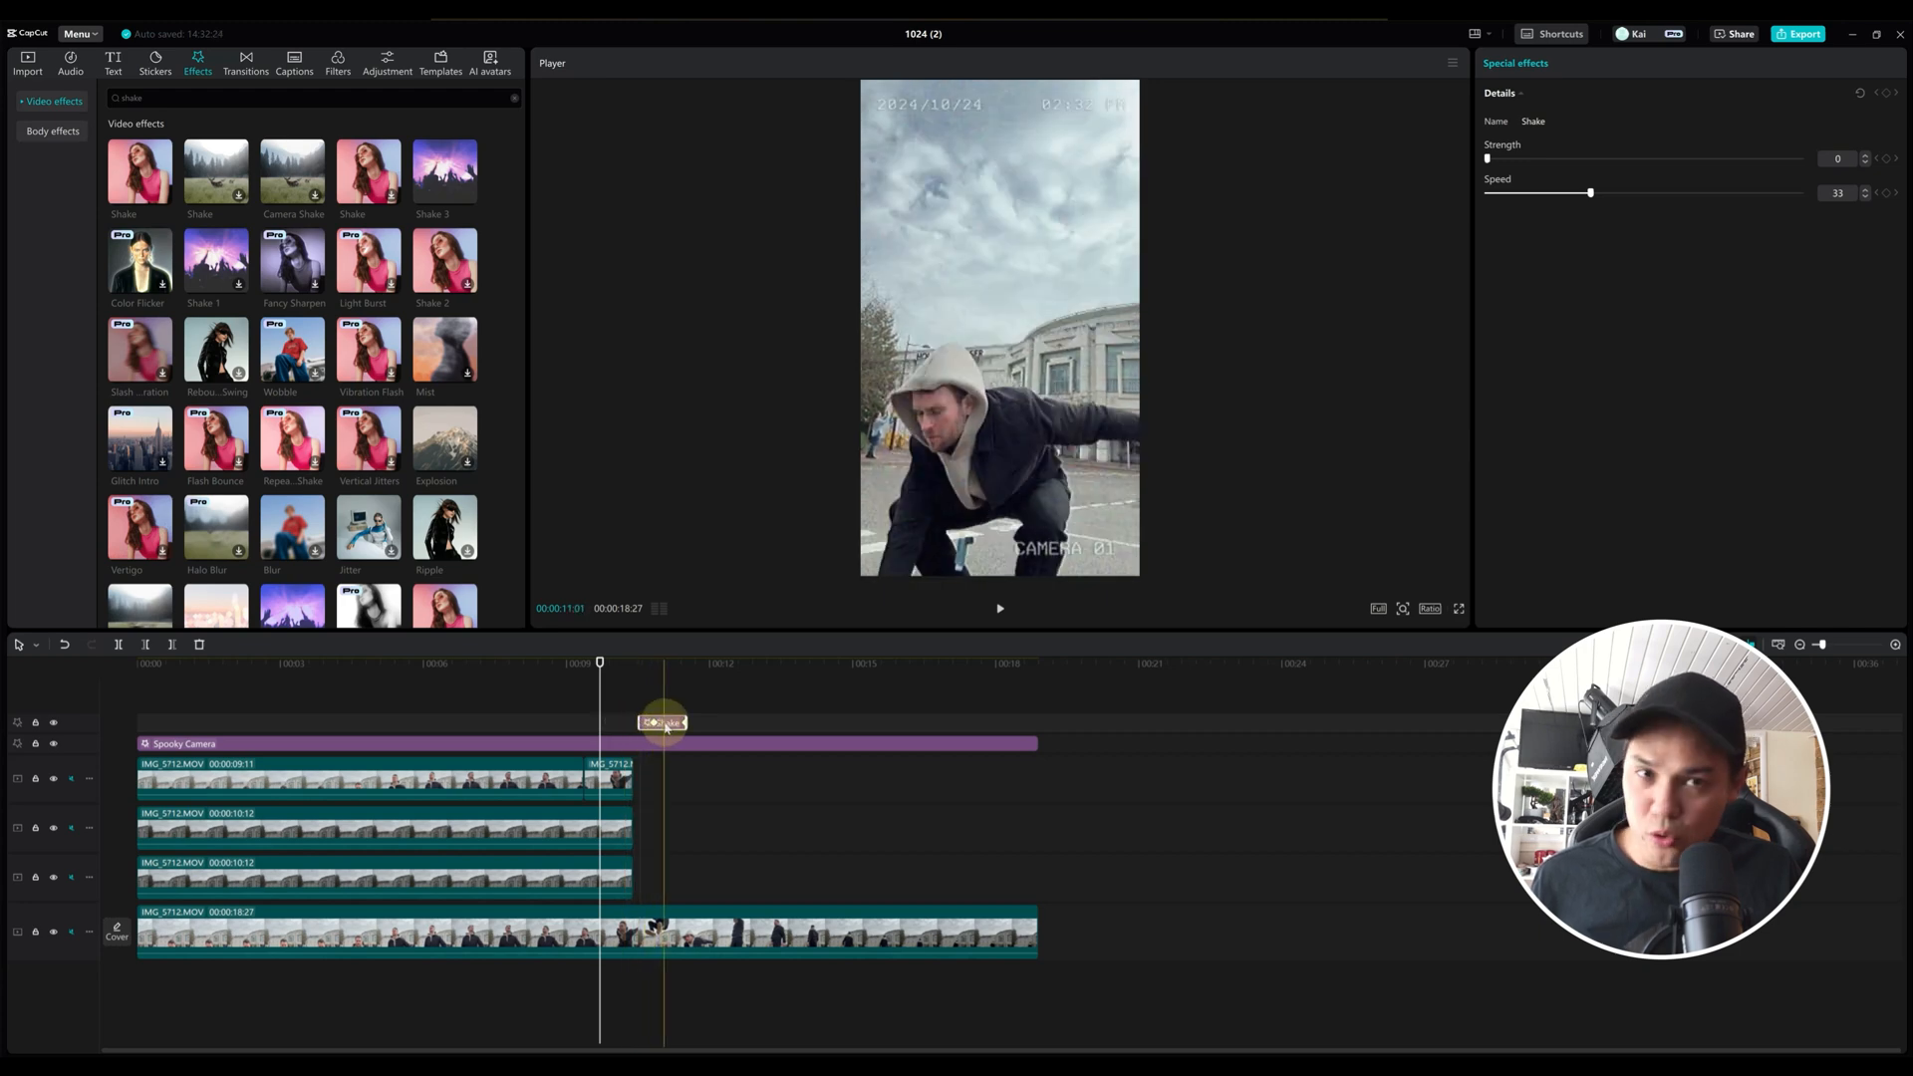
Step: Add a shorter, keyframed Shake effect from about 00:00:09:12 to 00:00:10:01, before the landing shake, and preview both
{"action": "left_click_drag", "start_coordinate": [665, 724], "coordinate": [614, 687]}
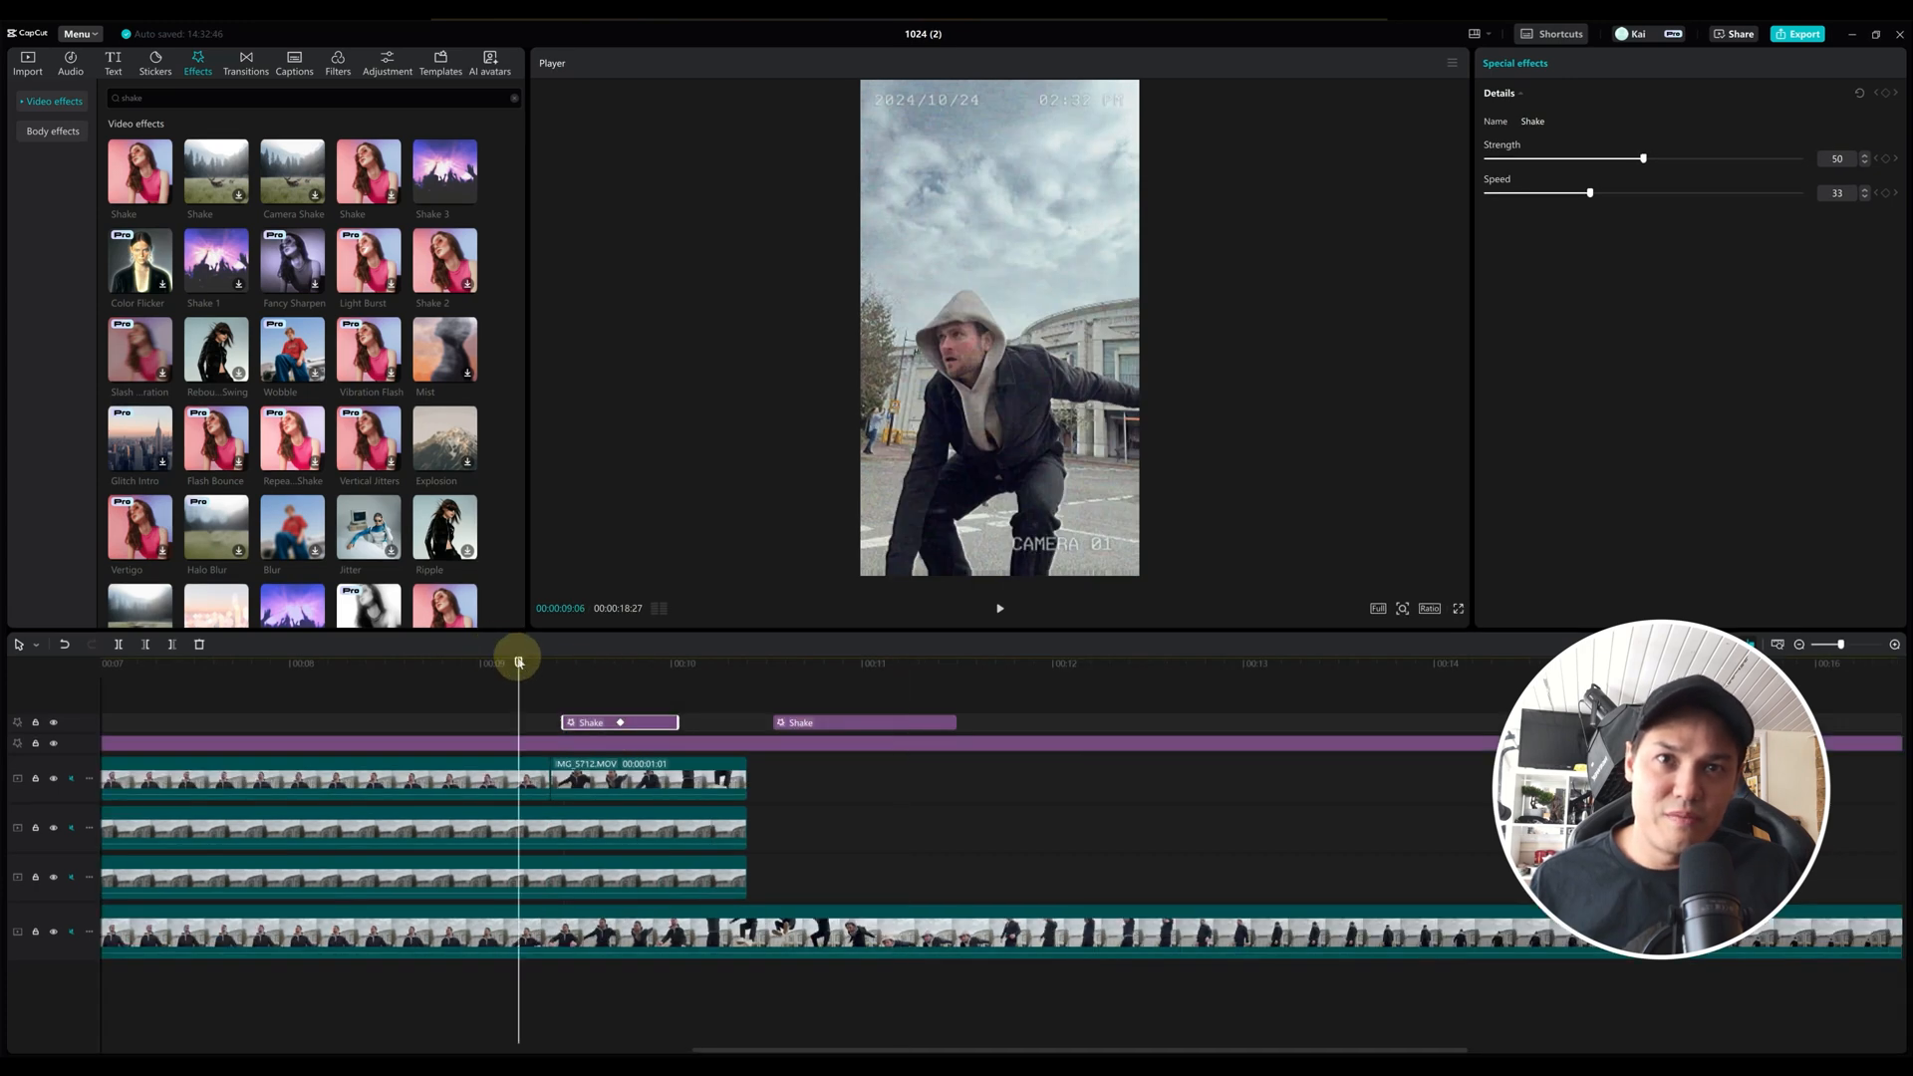
{"action": "key", "text": "space"}
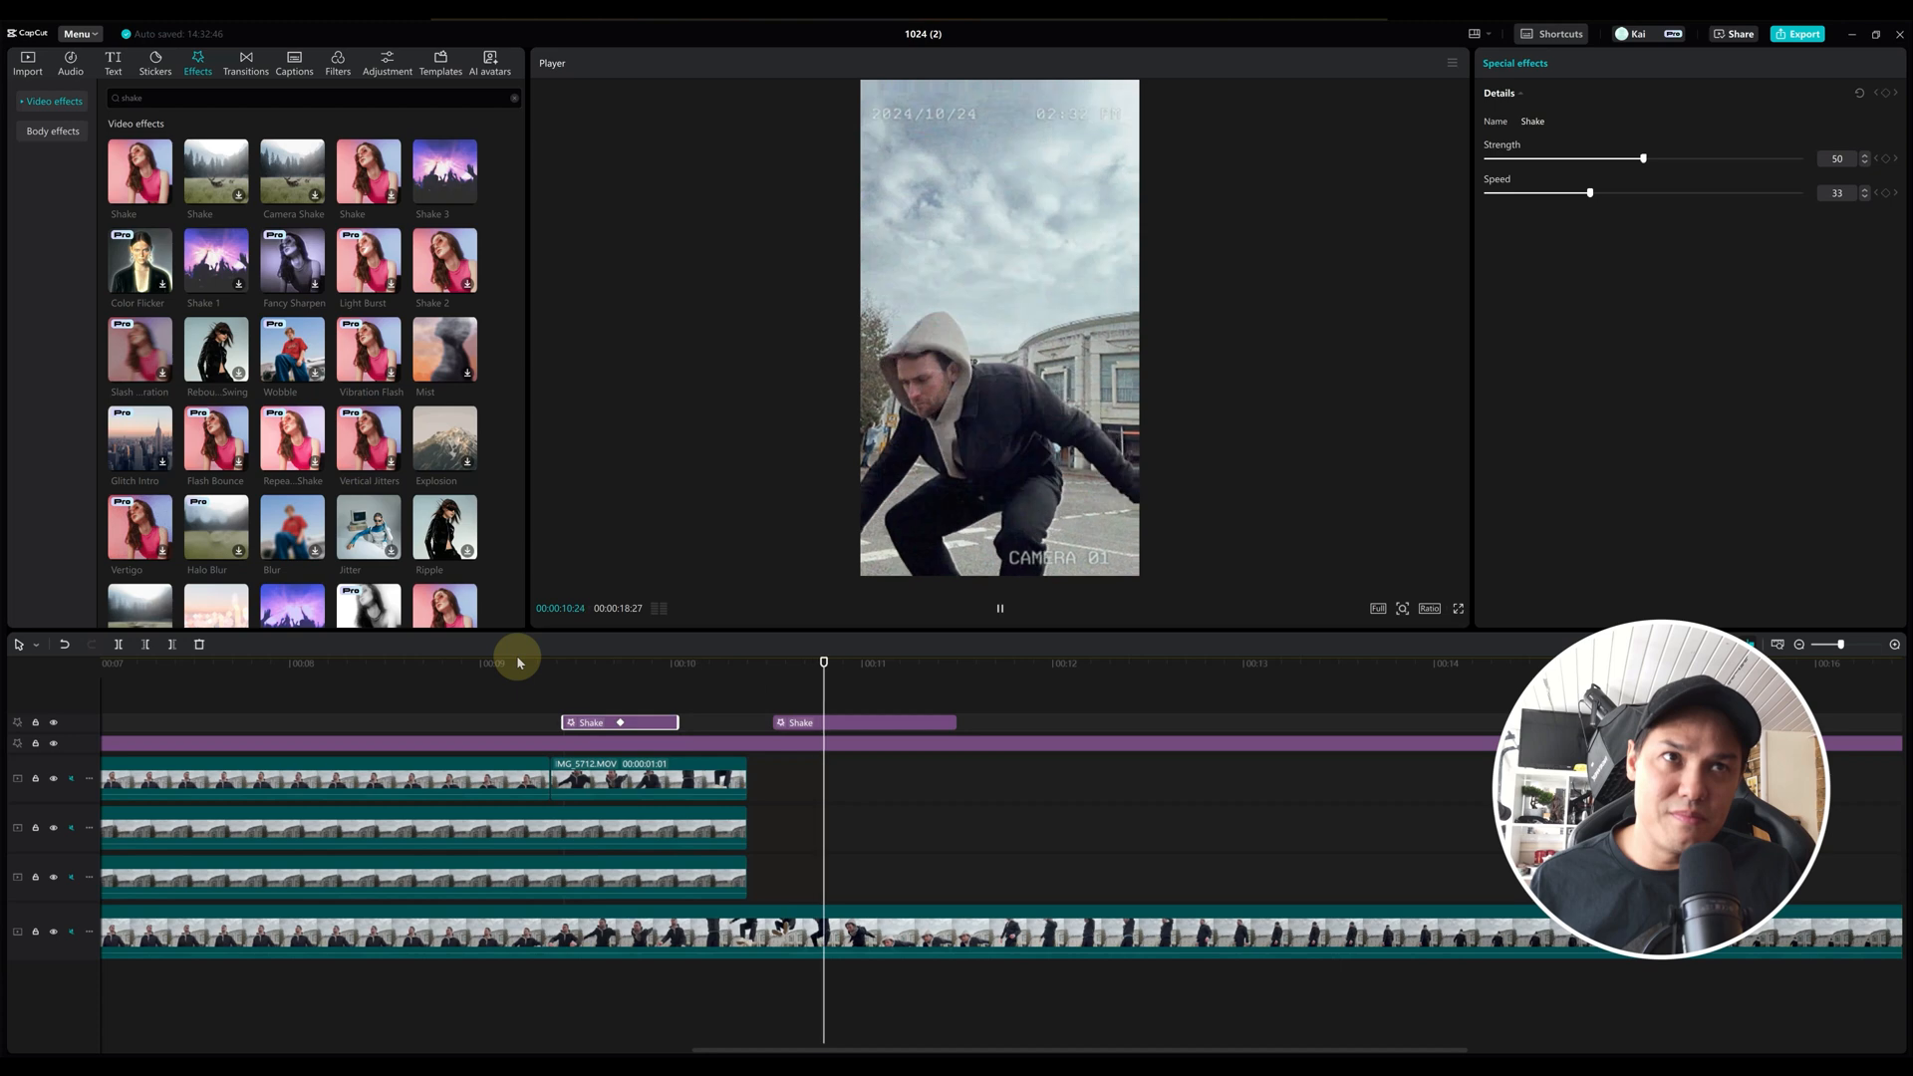
{"action": "key", "text": "space"}
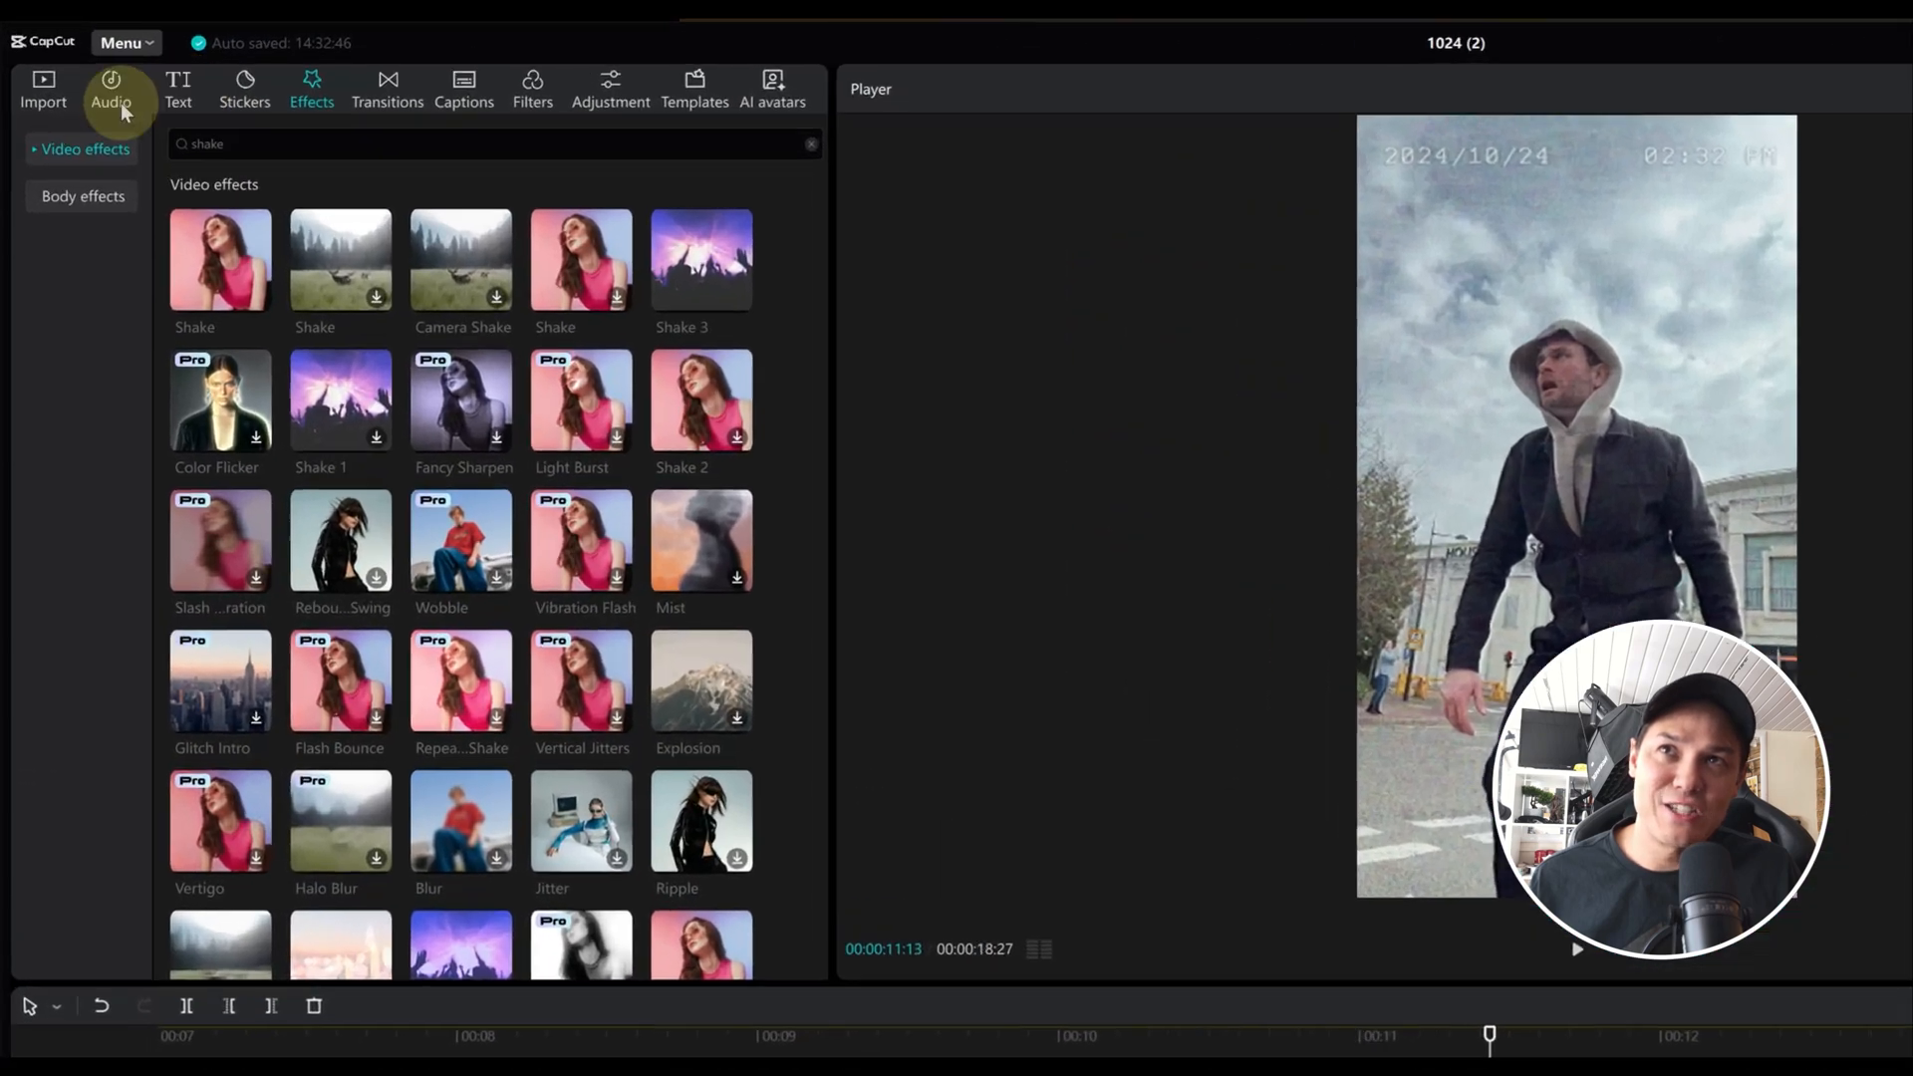
Step: Search the music for "creey sinister" and add Creepy Sinister scene sound below the main clip at about 00:00:04:15, then listen to it
{"action": "left_click", "coordinate": [70, 62]}
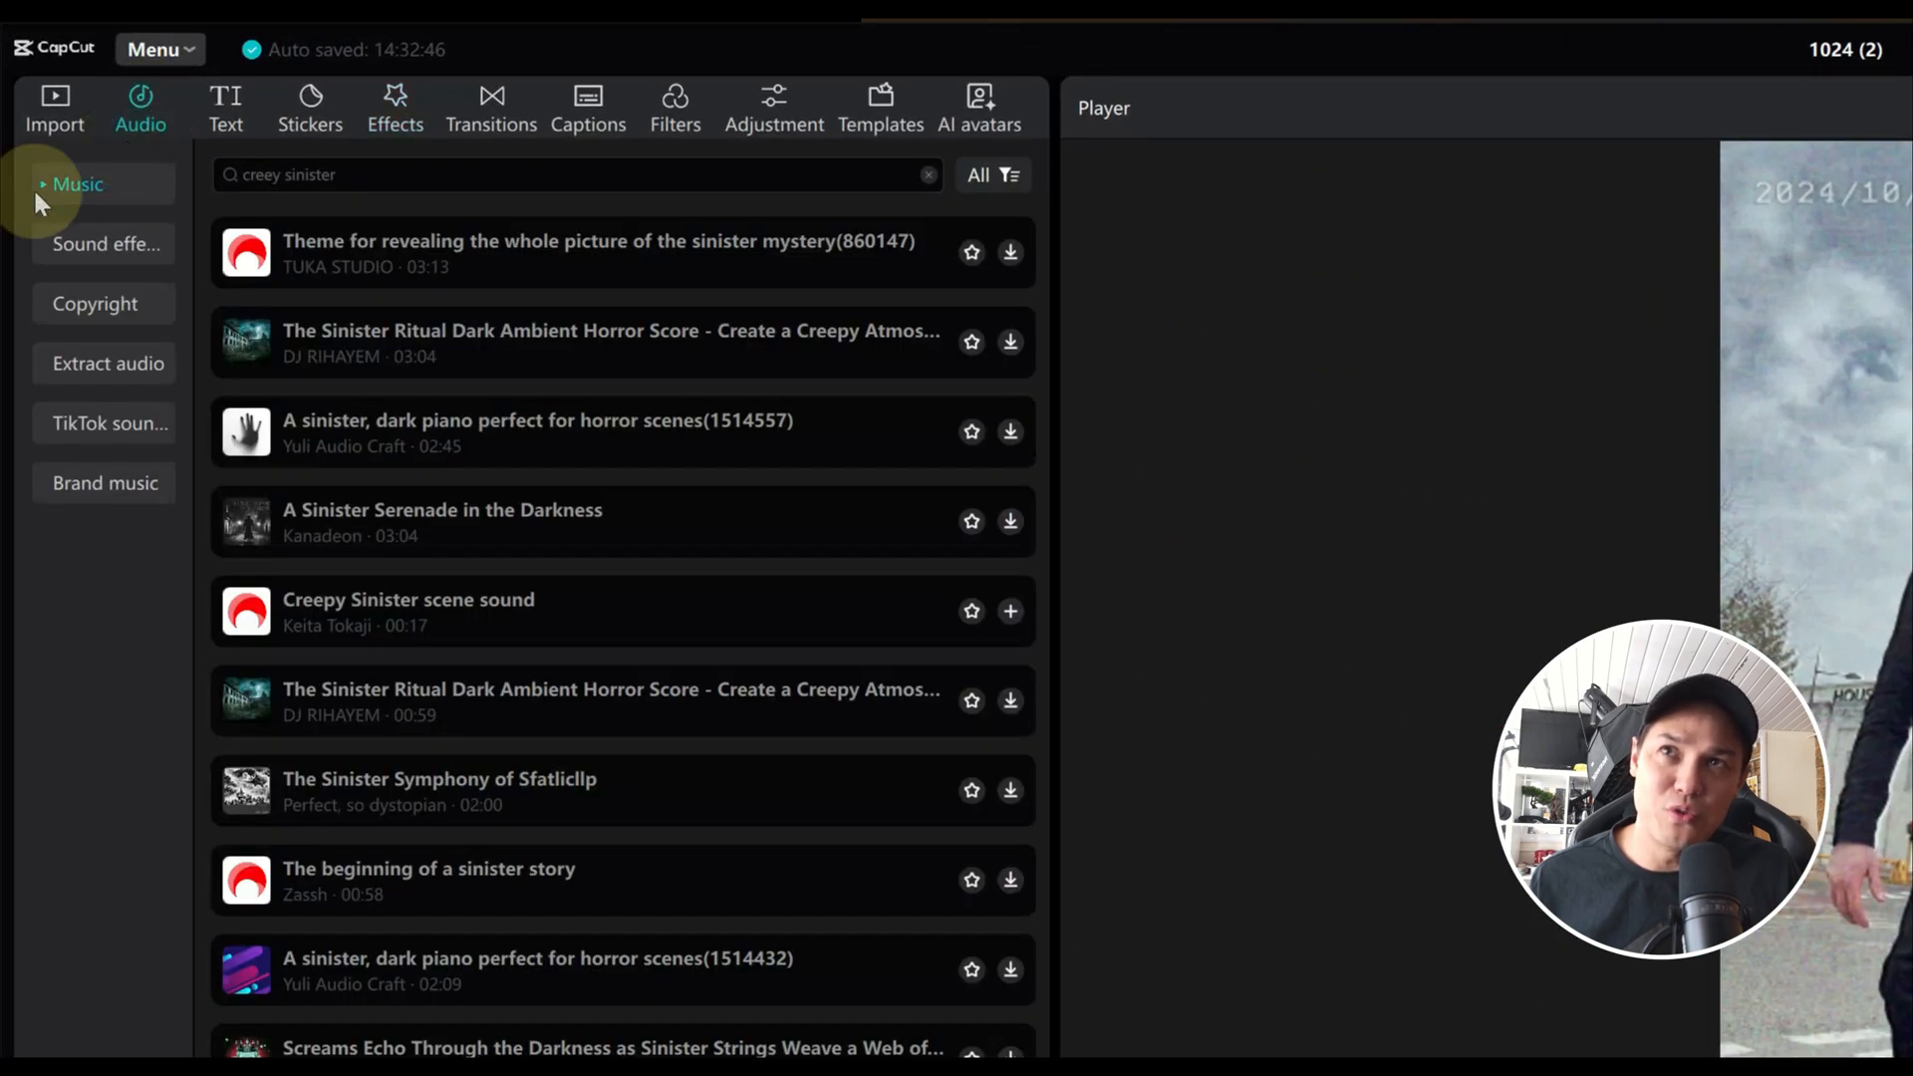
{"action": "left_click", "coordinate": [375, 170]}
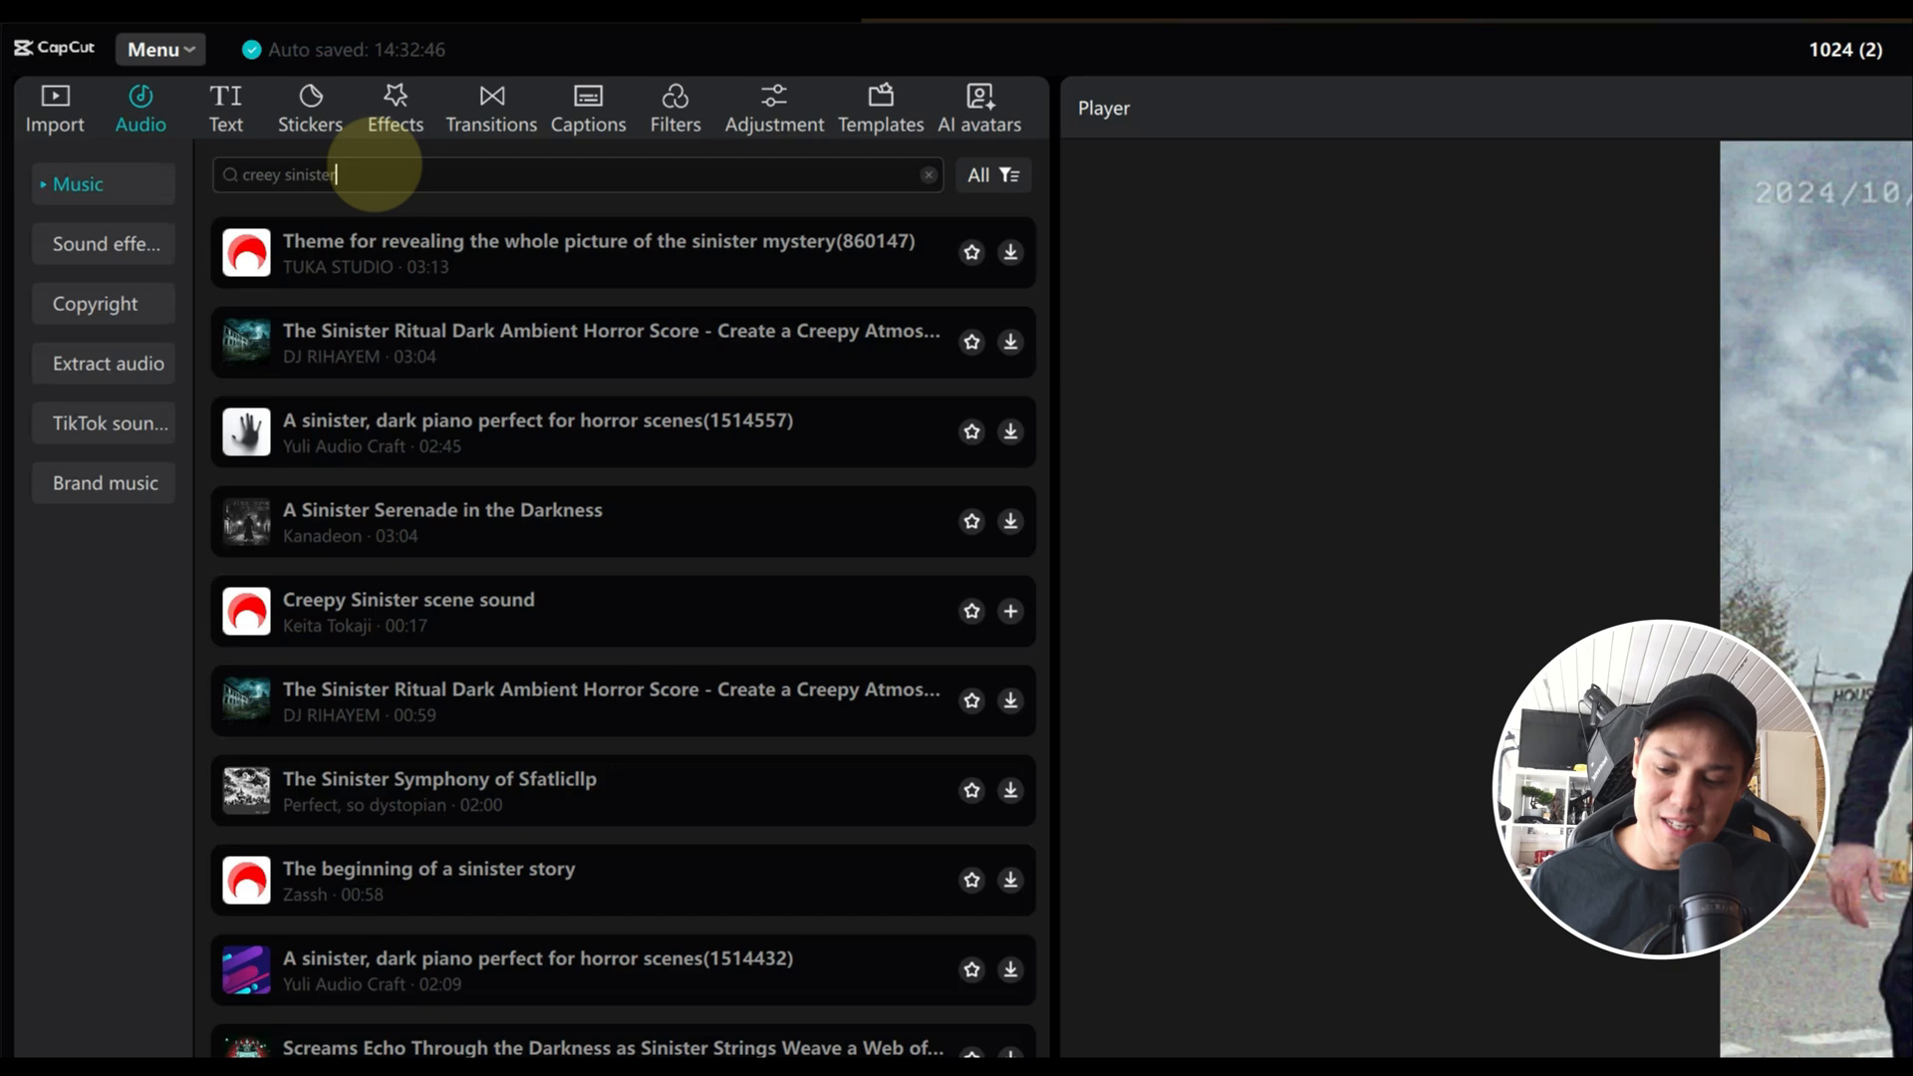
{"action": "key", "text": "Return"}
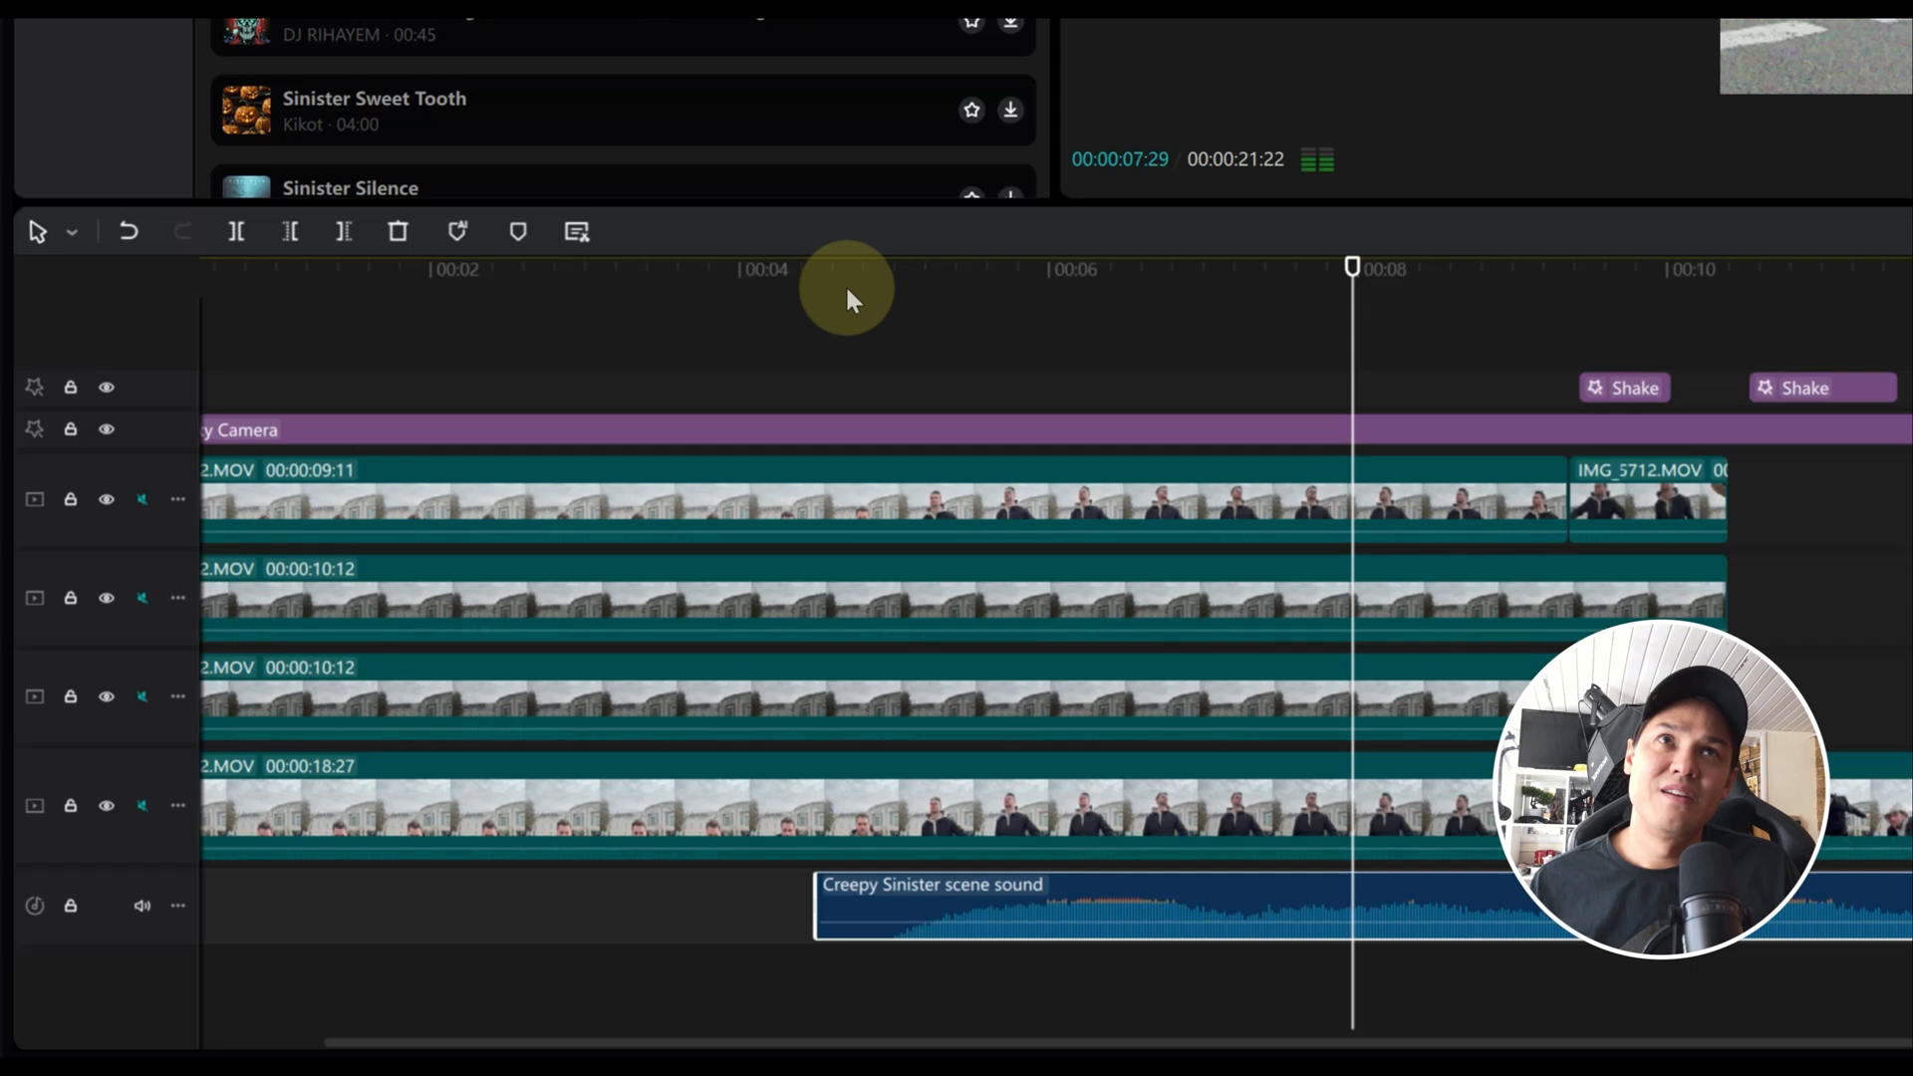
{"action": "key", "text": "space"}
Step: Find the sound "woosh with echo", place Woosh with echo at about 00:00:09:13 on its own audio track and play that part
{"action": "left_click", "coordinate": [1598, 289]}
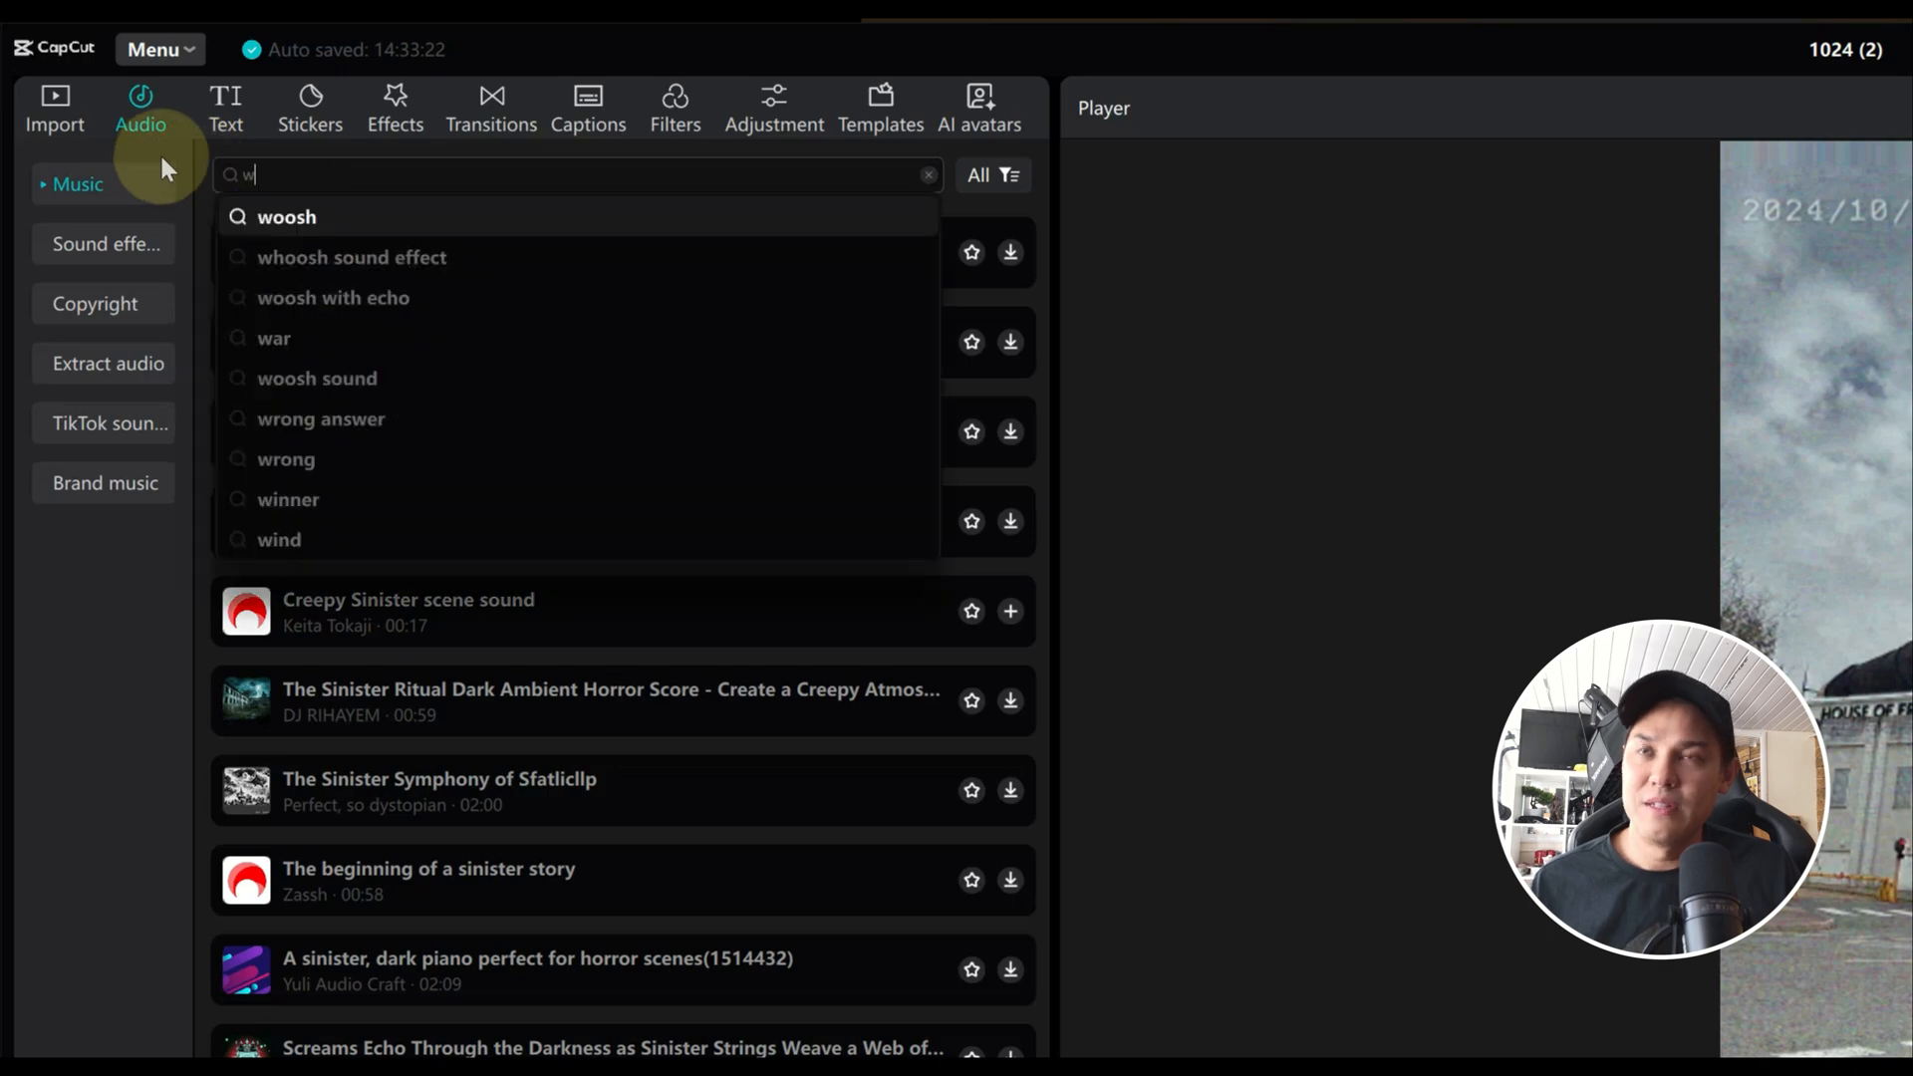
{"action": "type", "text": "oo"}
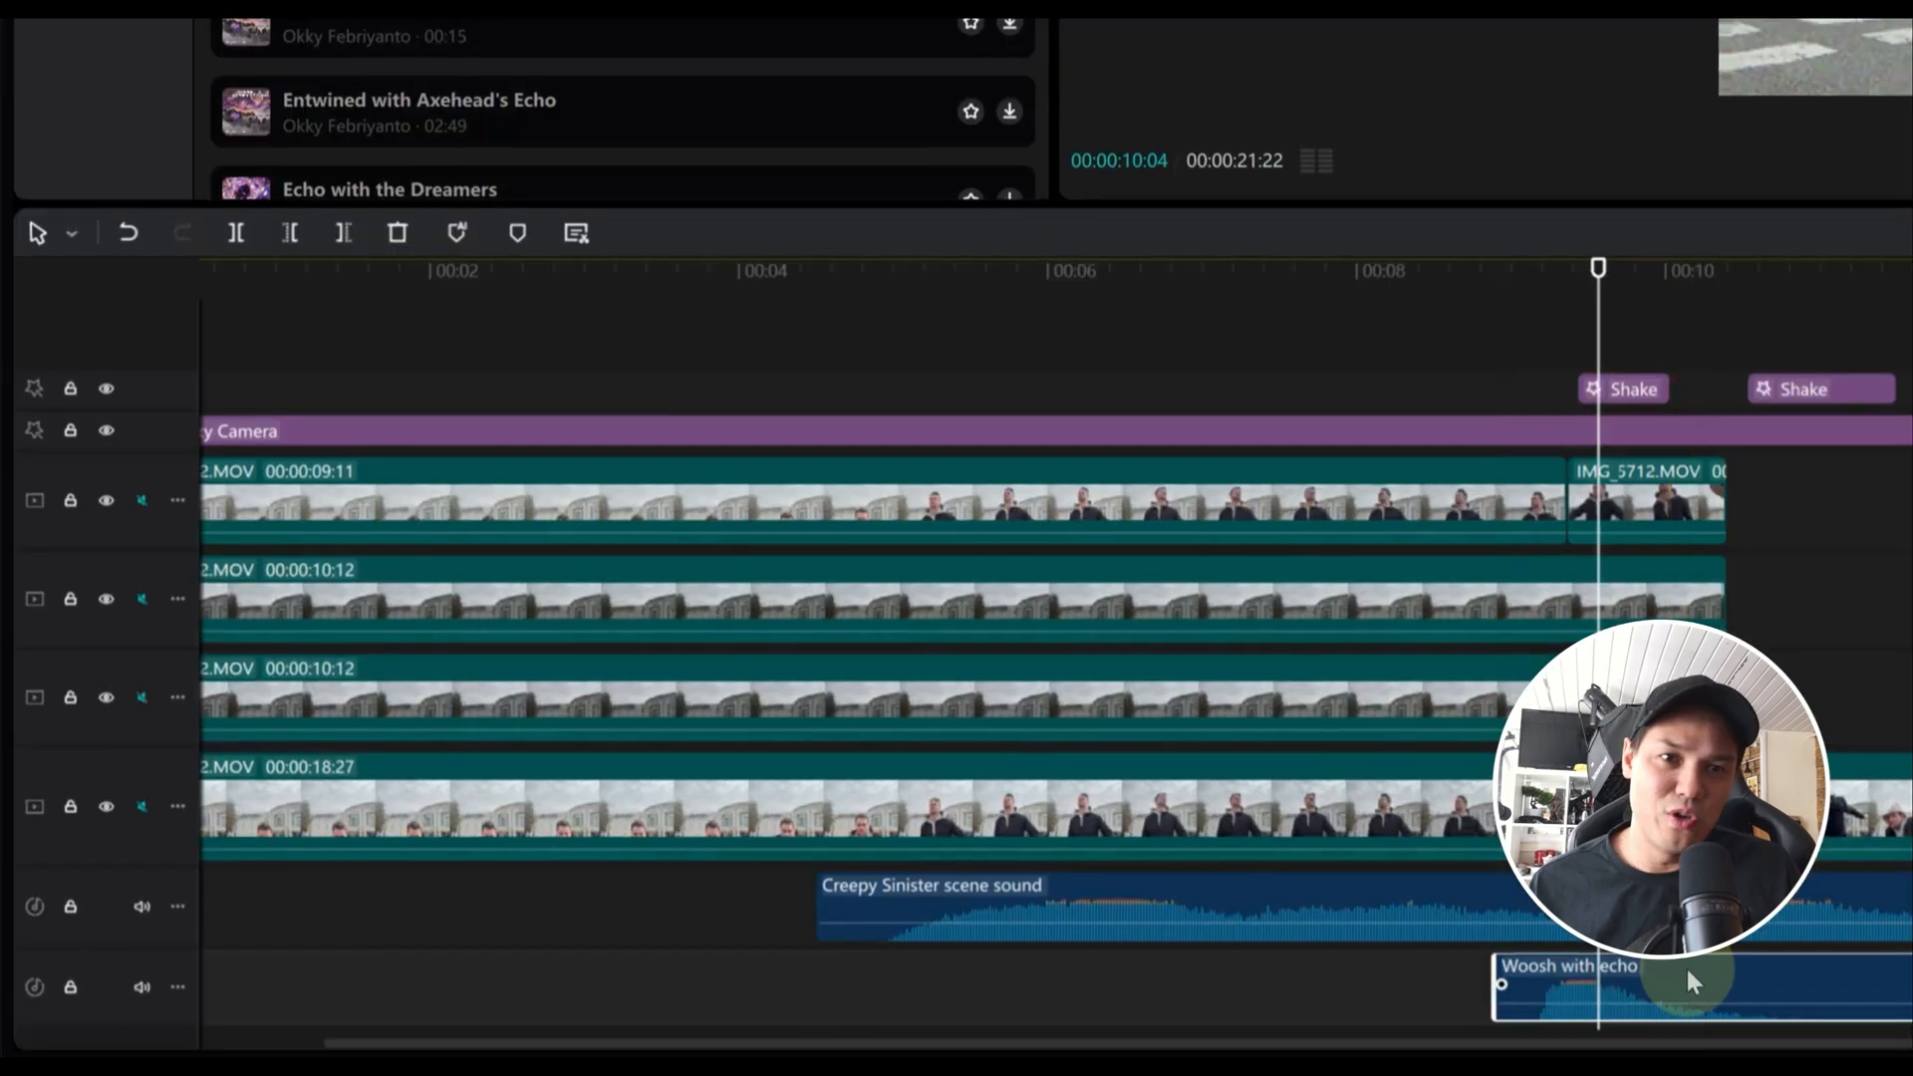
{"action": "left_click_drag", "start_coordinate": [1687, 972], "coordinate": [1765, 978]}
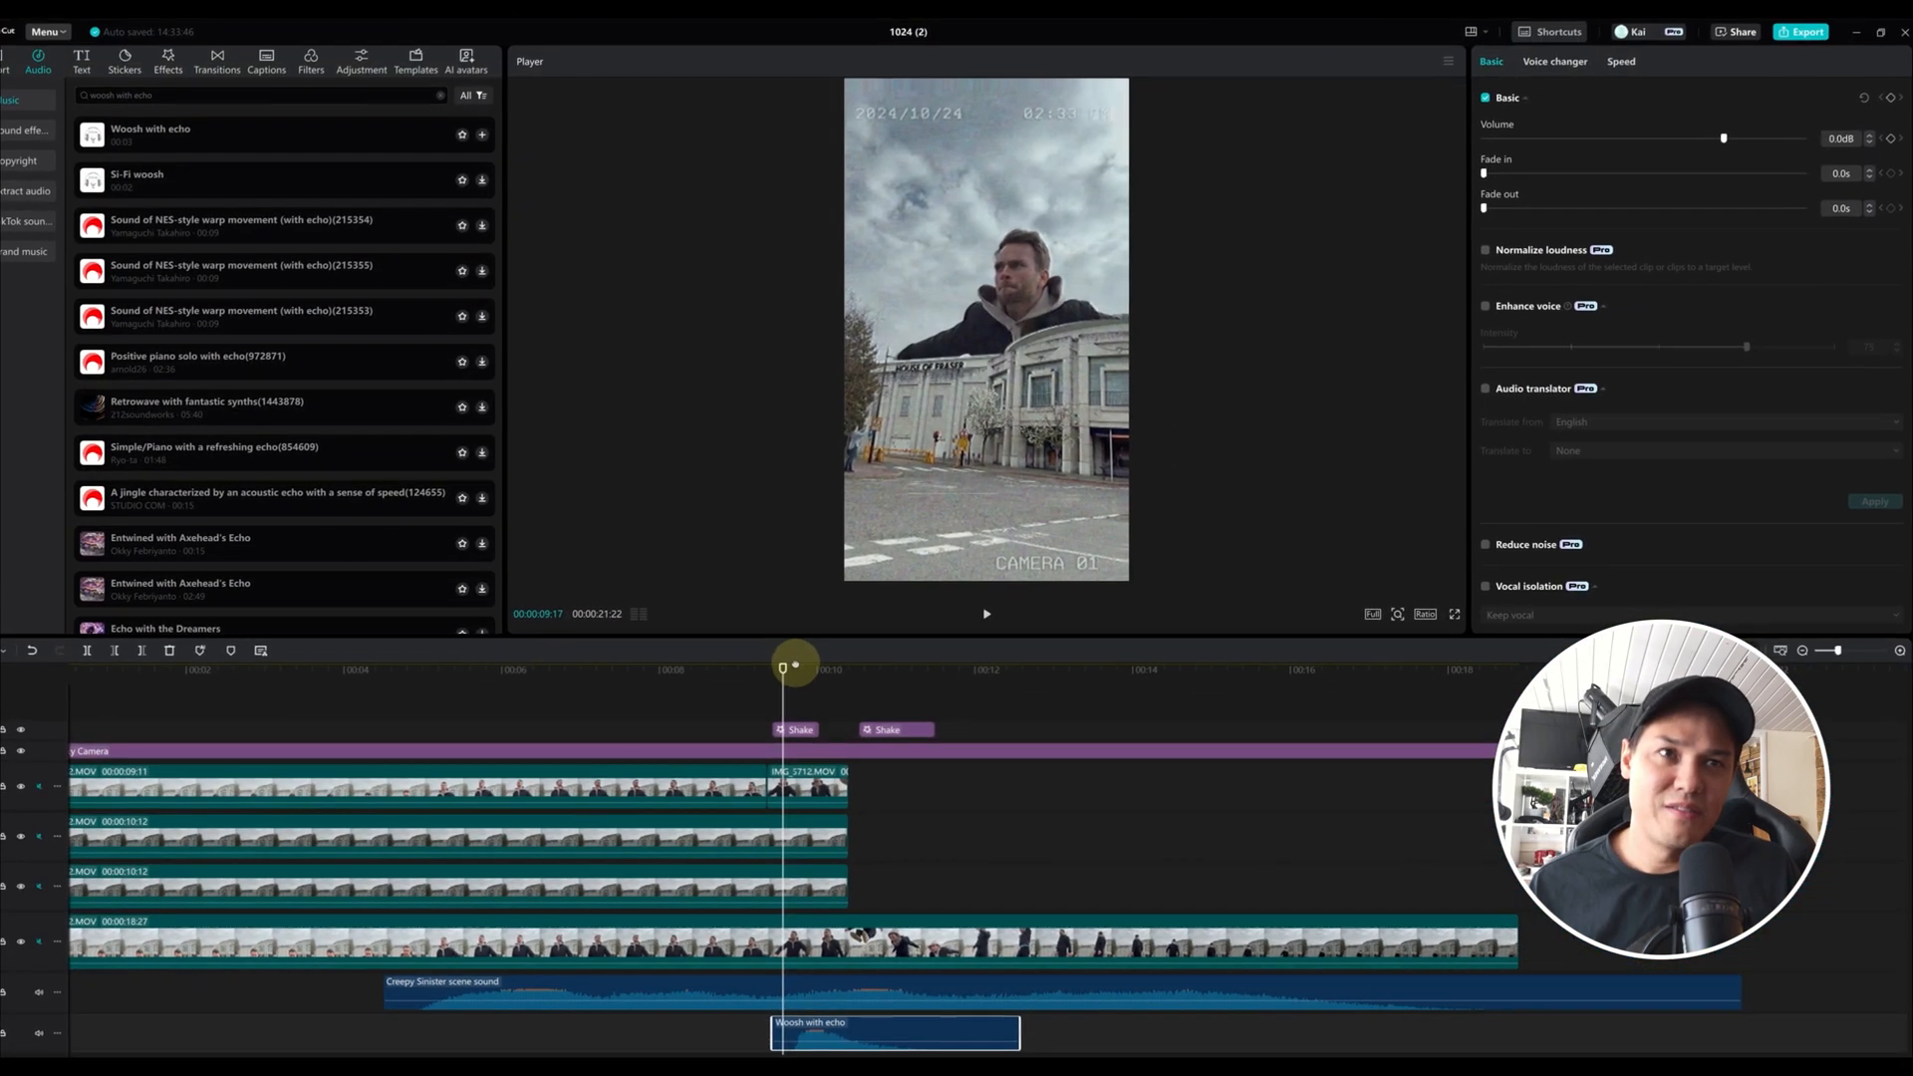
{"action": "left_click_drag", "start_coordinate": [795, 664], "coordinate": [776, 665]}
{"action": "key", "text": "space"}
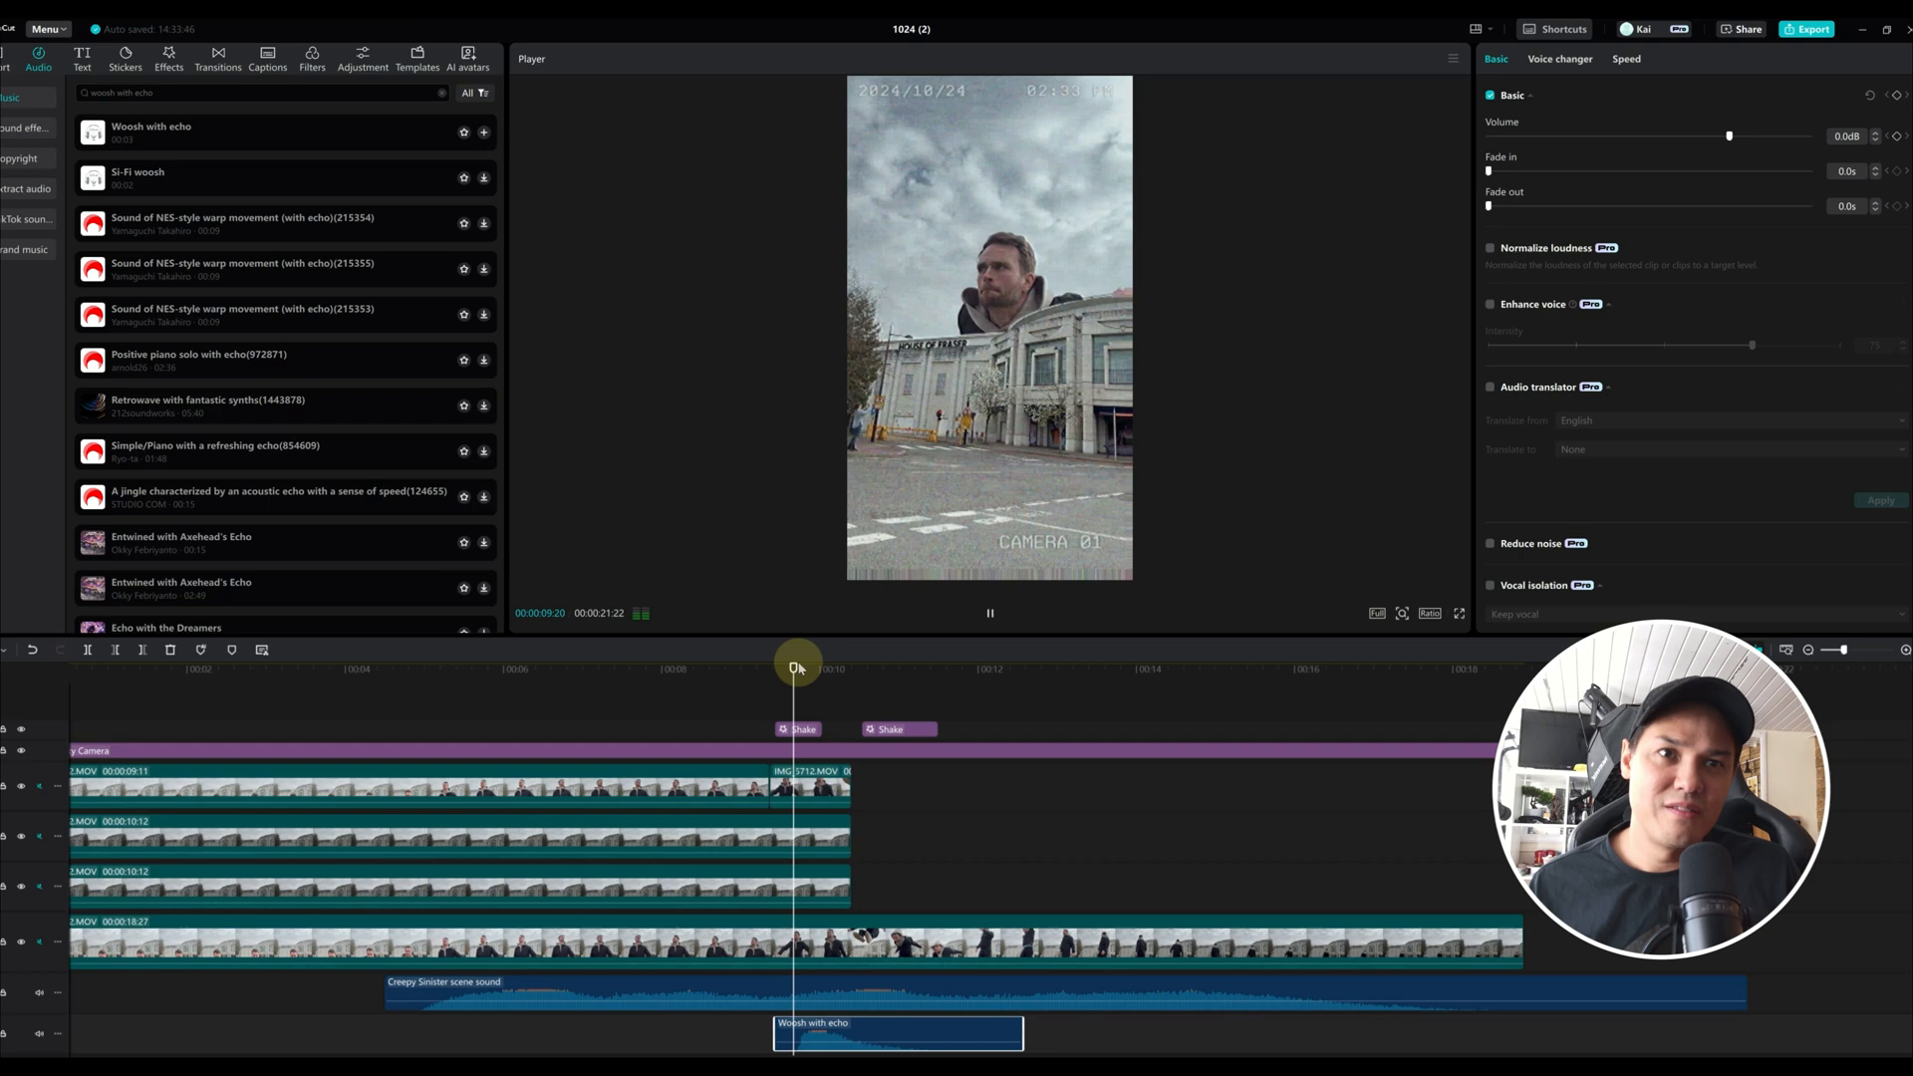
{"action": "key", "text": "space"}
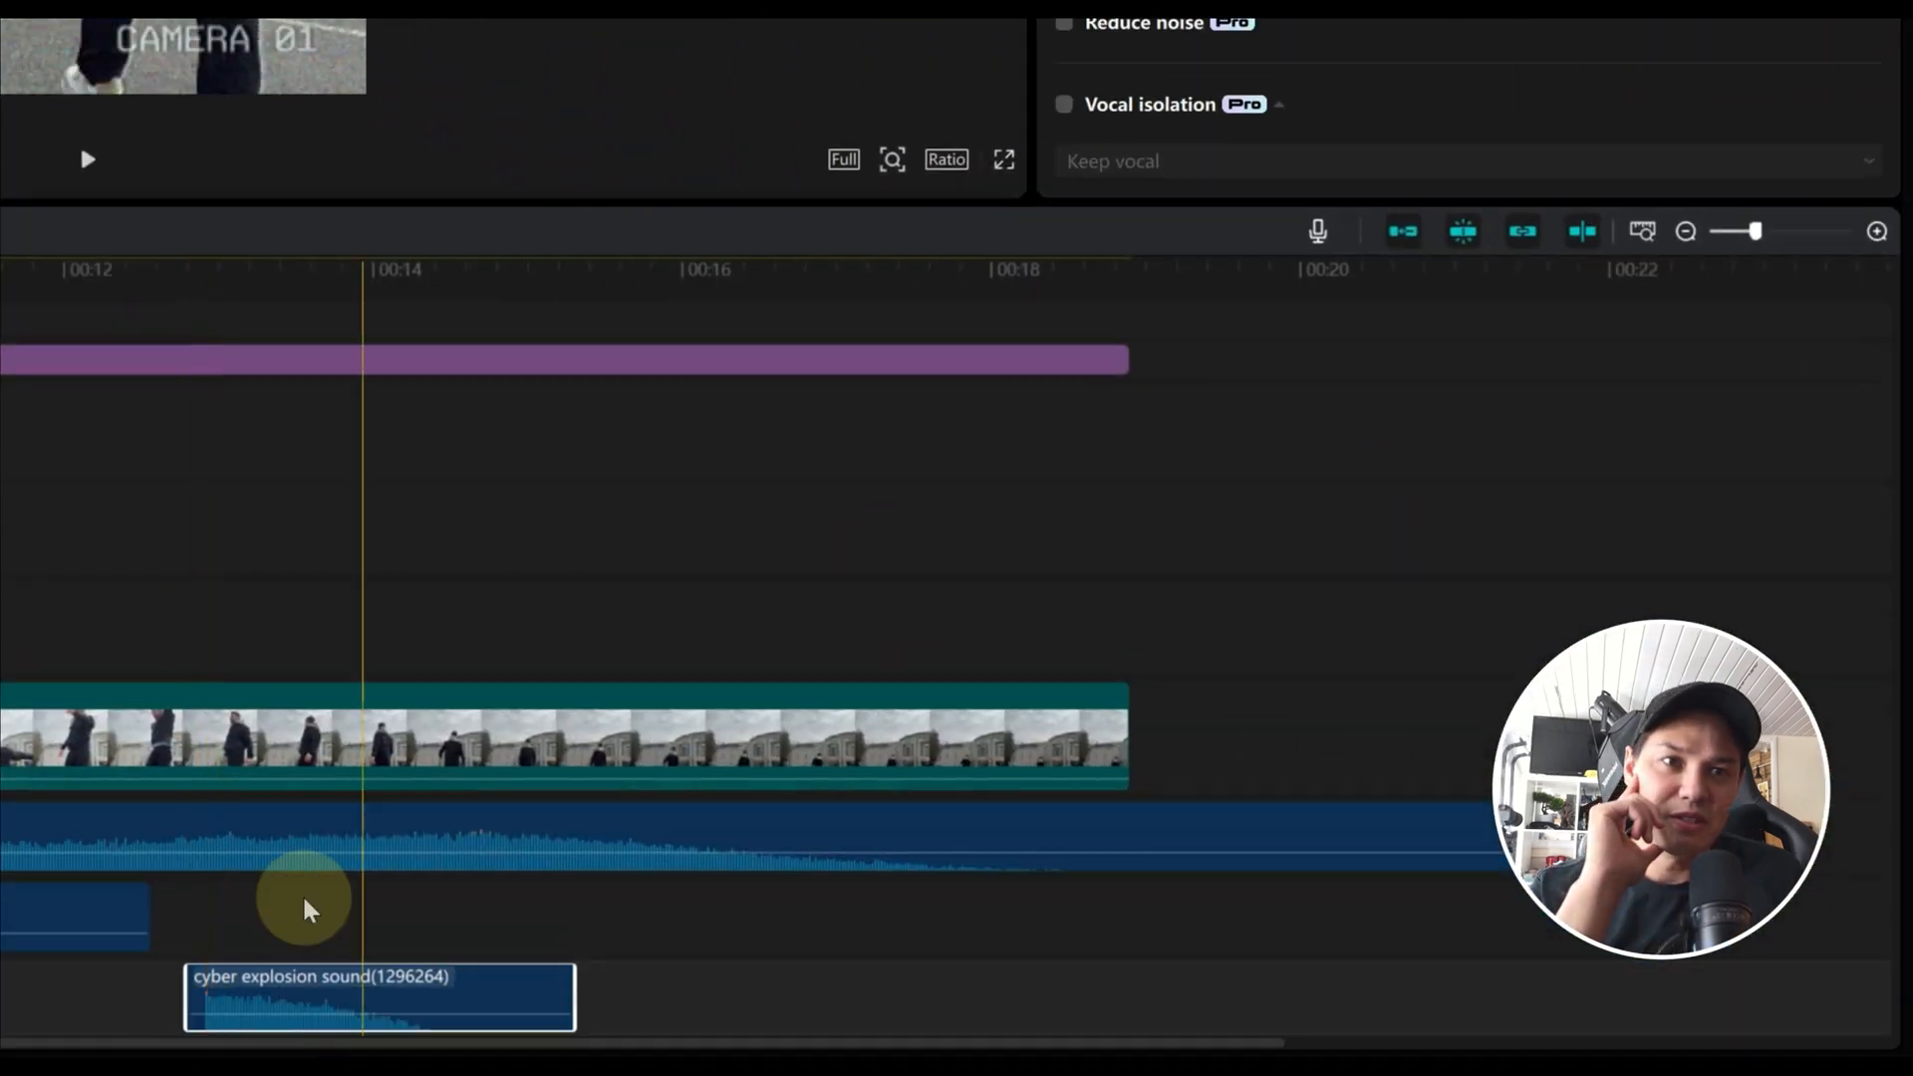
Step: Place cyber explosion sound(1296264) on a new audio track at the landing, about 00:00:10:14, and play the jump with it
{"action": "left_click_drag", "start_coordinate": [350, 991], "coordinate": [0, 991]}
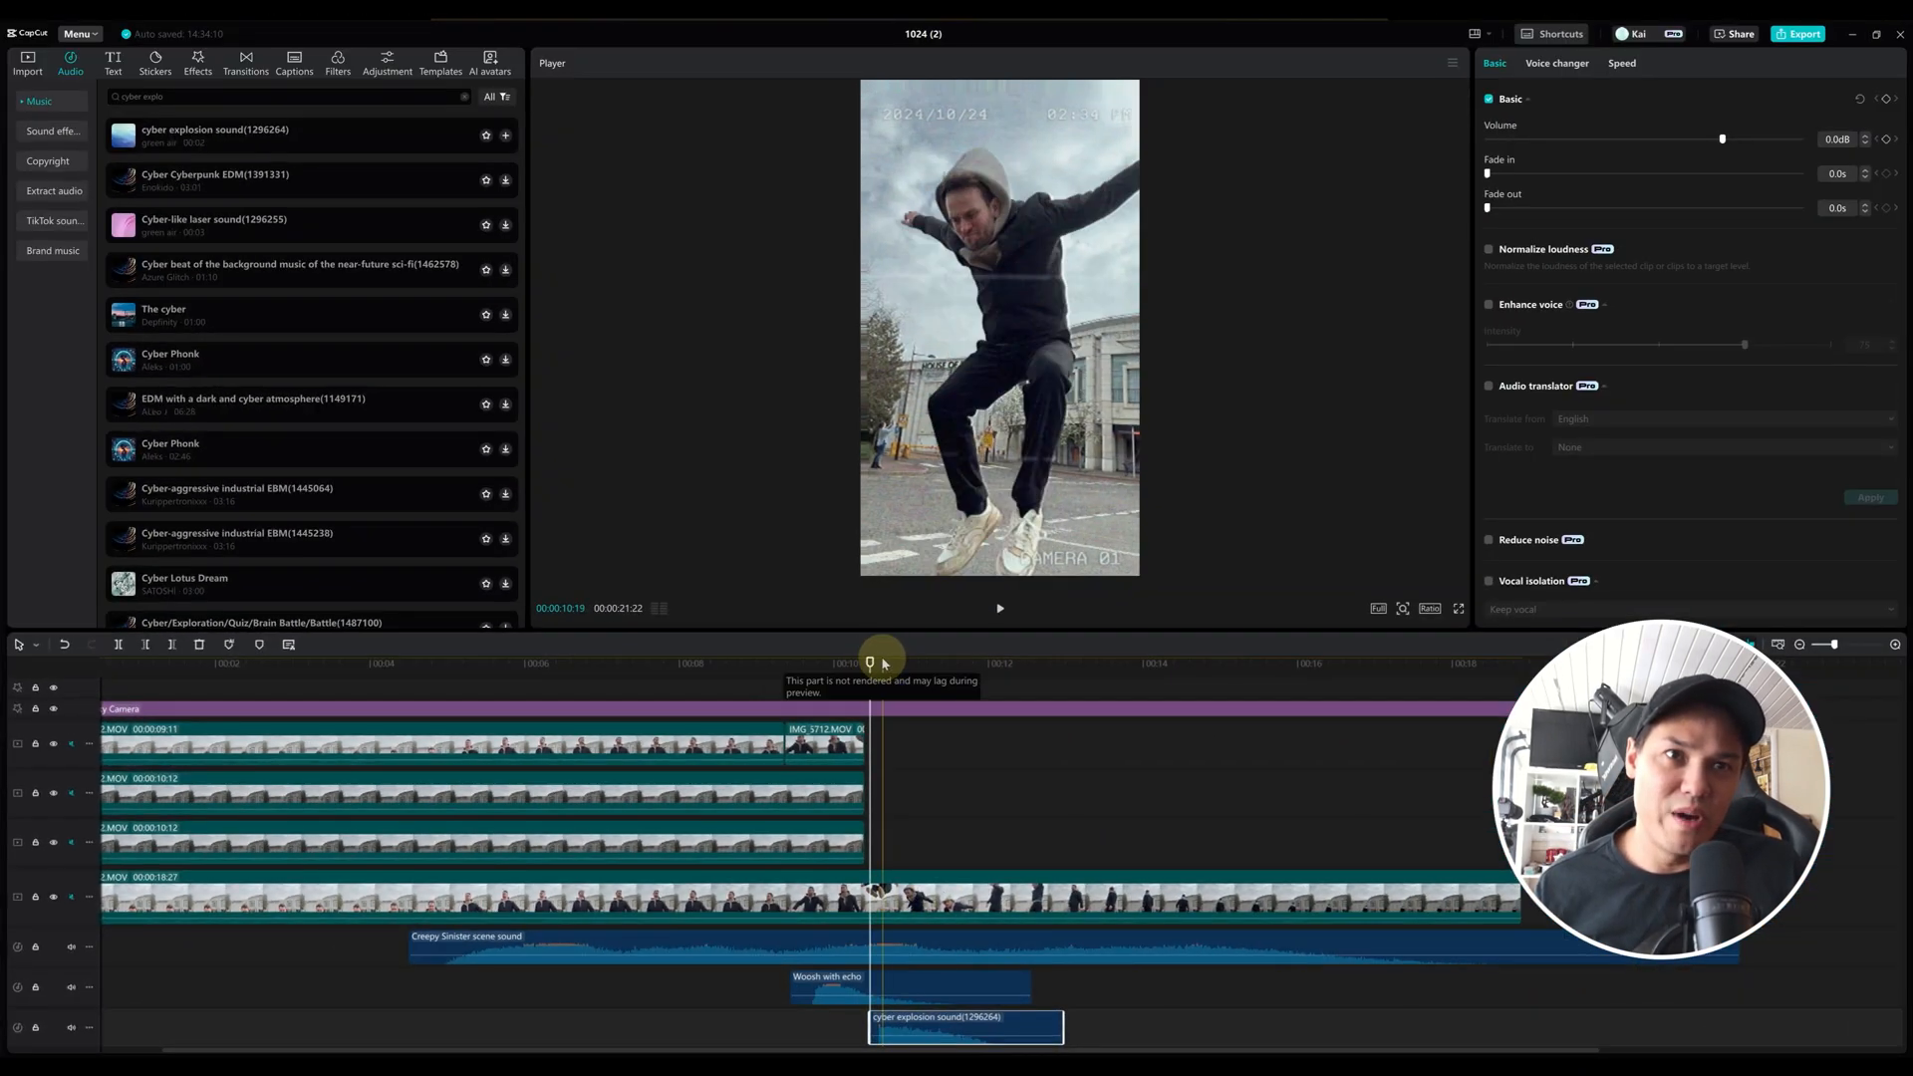
{"action": "left_click_drag", "start_coordinate": [883, 663], "coordinate": [787, 677]}
{"action": "key", "text": "space"}
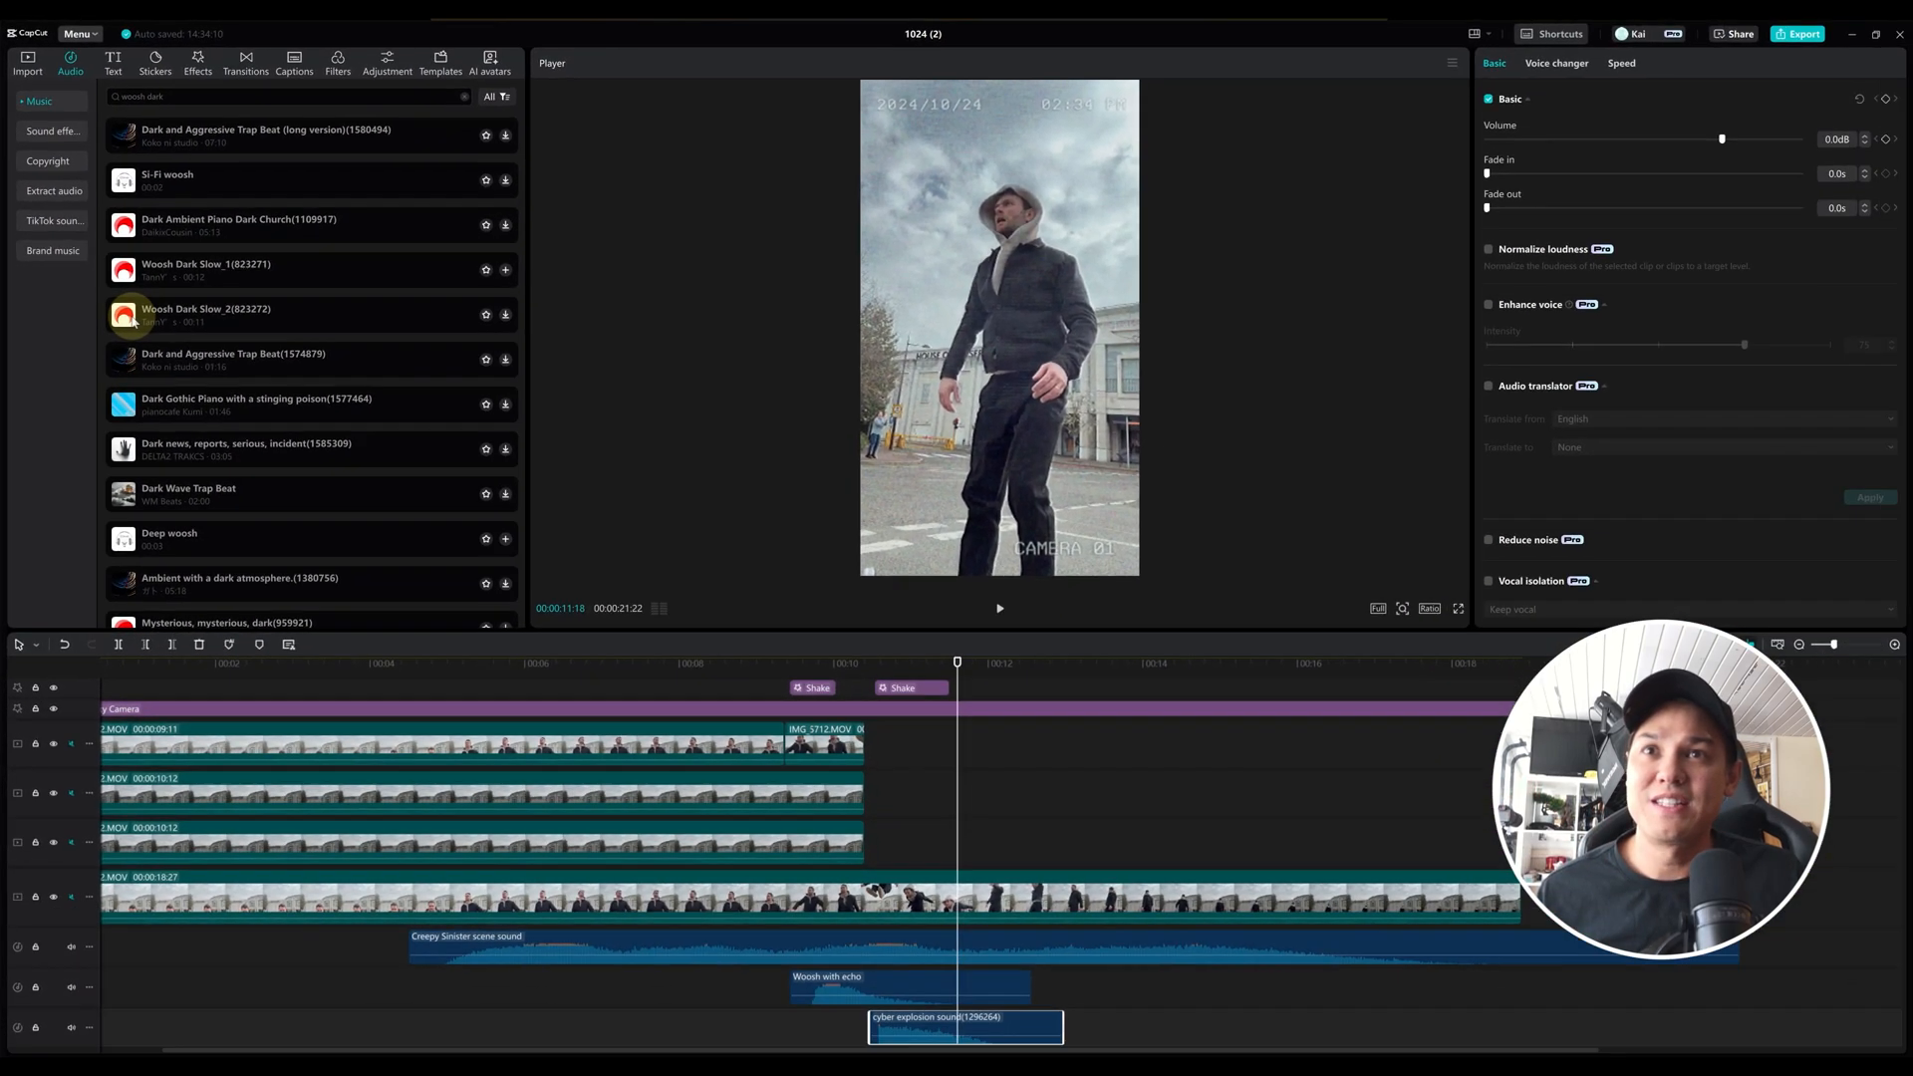
Step: Search the audio for "woosh dark" and add Woosh Dark Slow_2(823272) on a new audio track at about 00:00:06
{"action": "left_click_drag", "start_coordinate": [271, 612], "coordinate": [426, 615]}
{"action": "left_click_drag", "start_coordinate": [216, 319], "coordinate": [521, 1013]}
{"action": "left_click", "coordinate": [338, 669]}
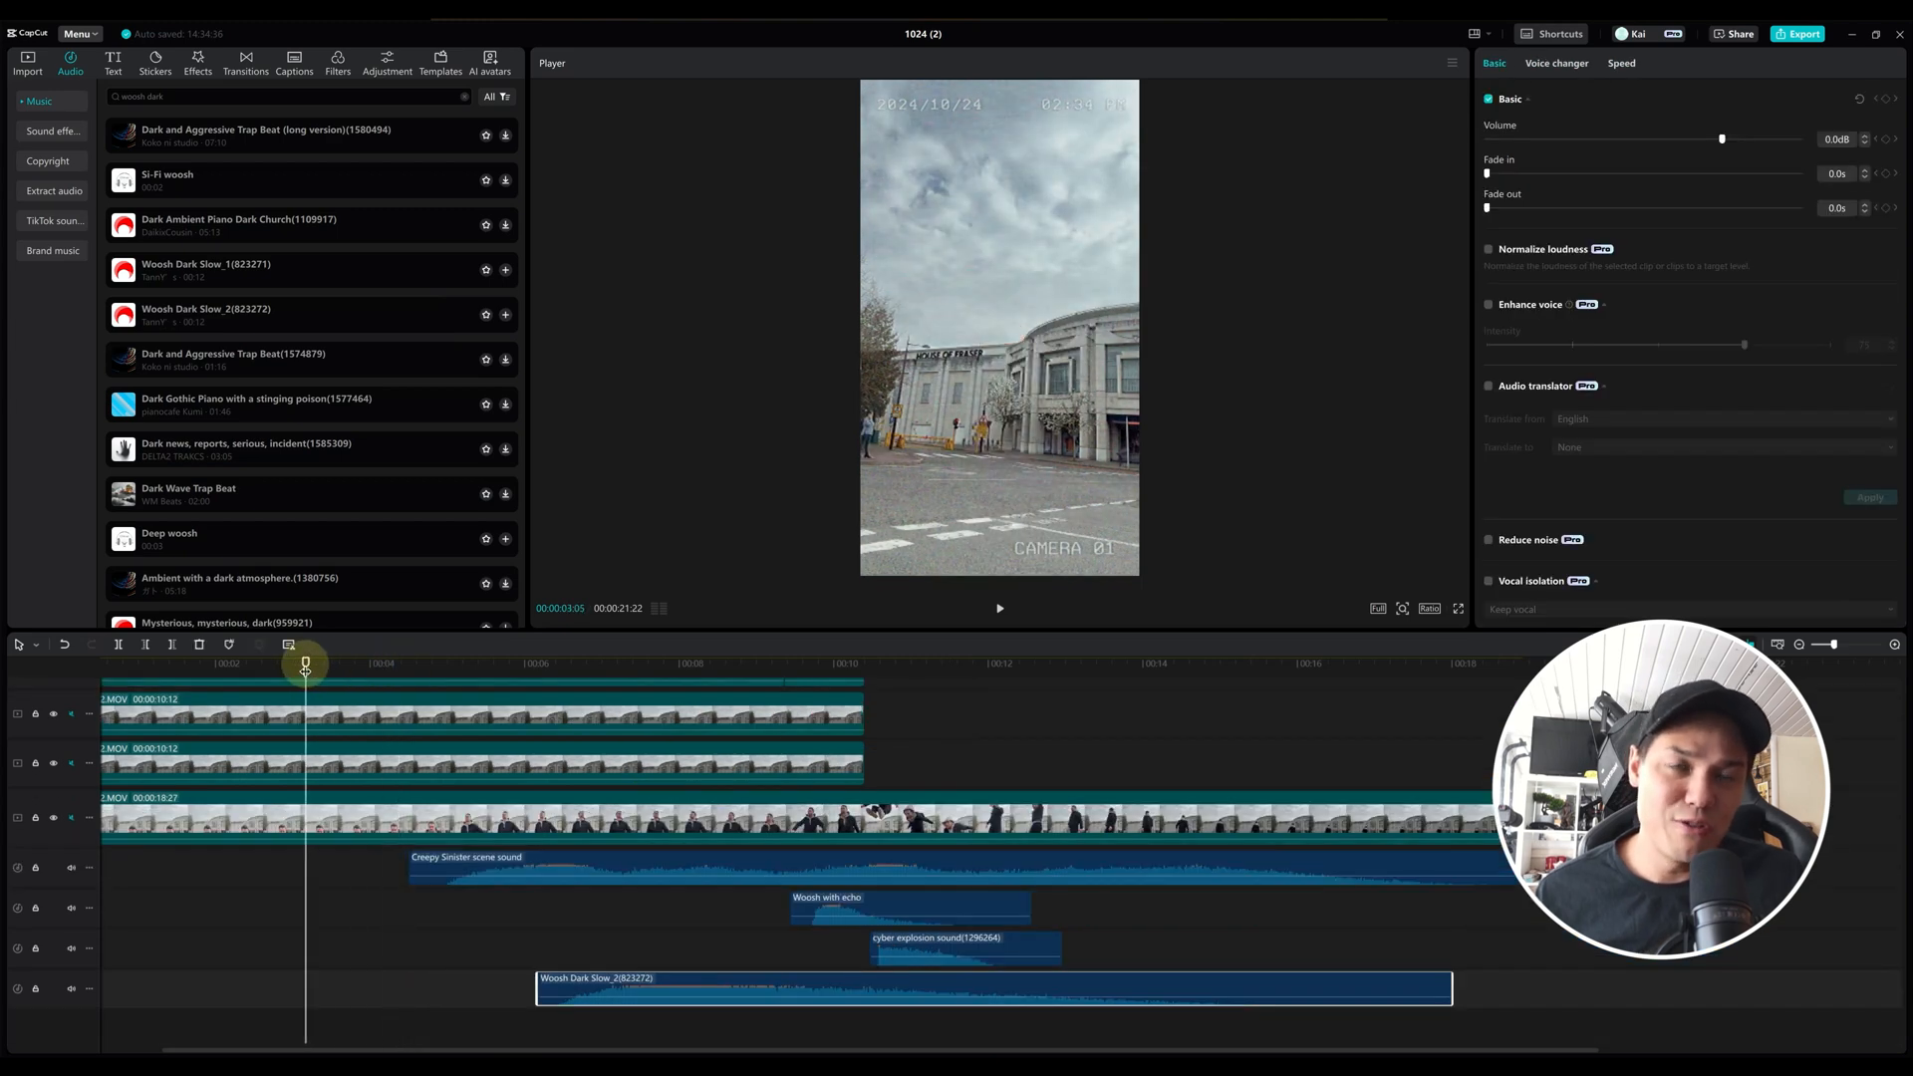